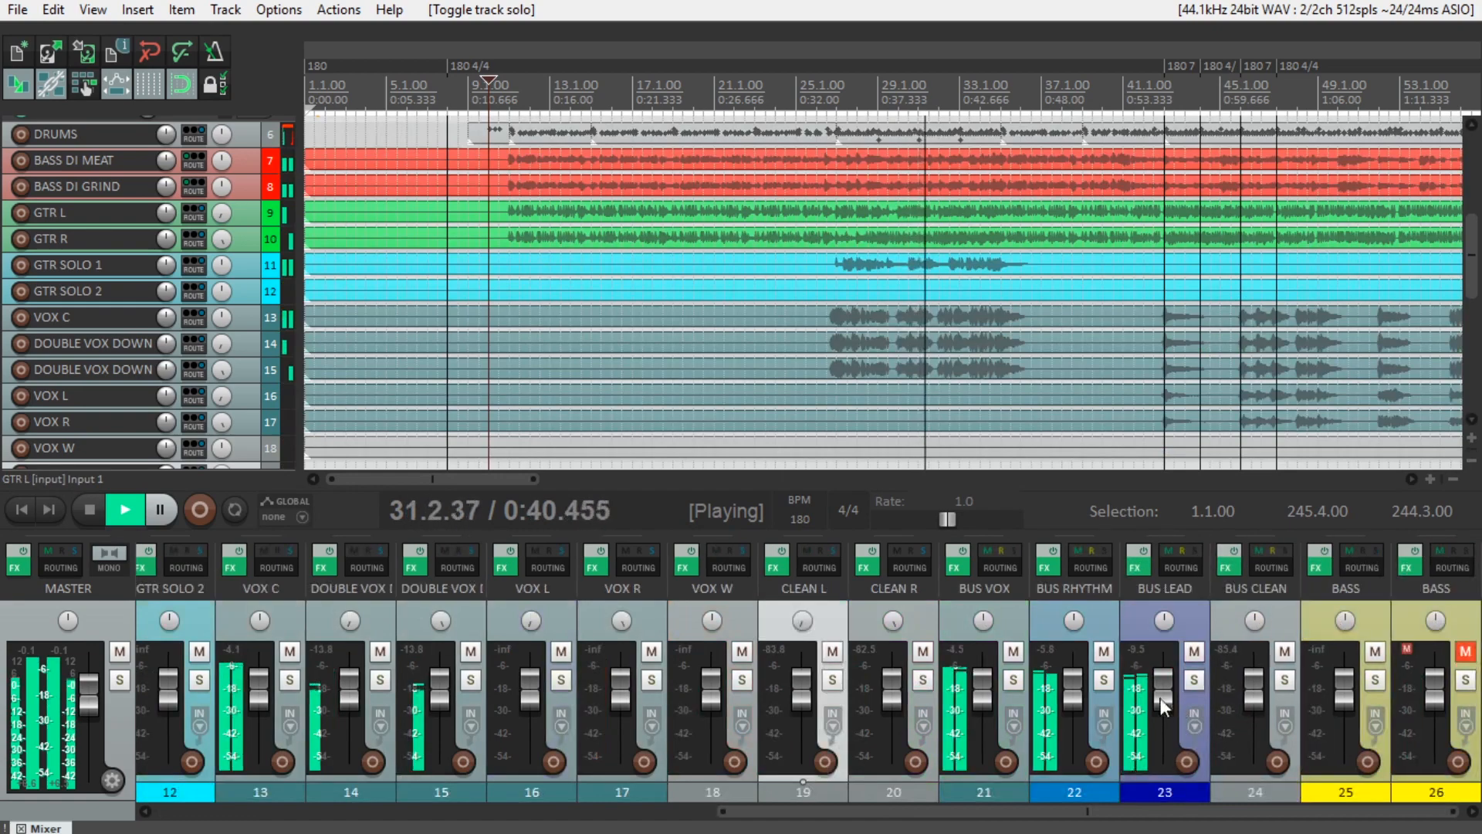
Audition the BUS VOX and BUS RHYTHM tracks one after the other in solo during playback.
left_click(1013, 678)
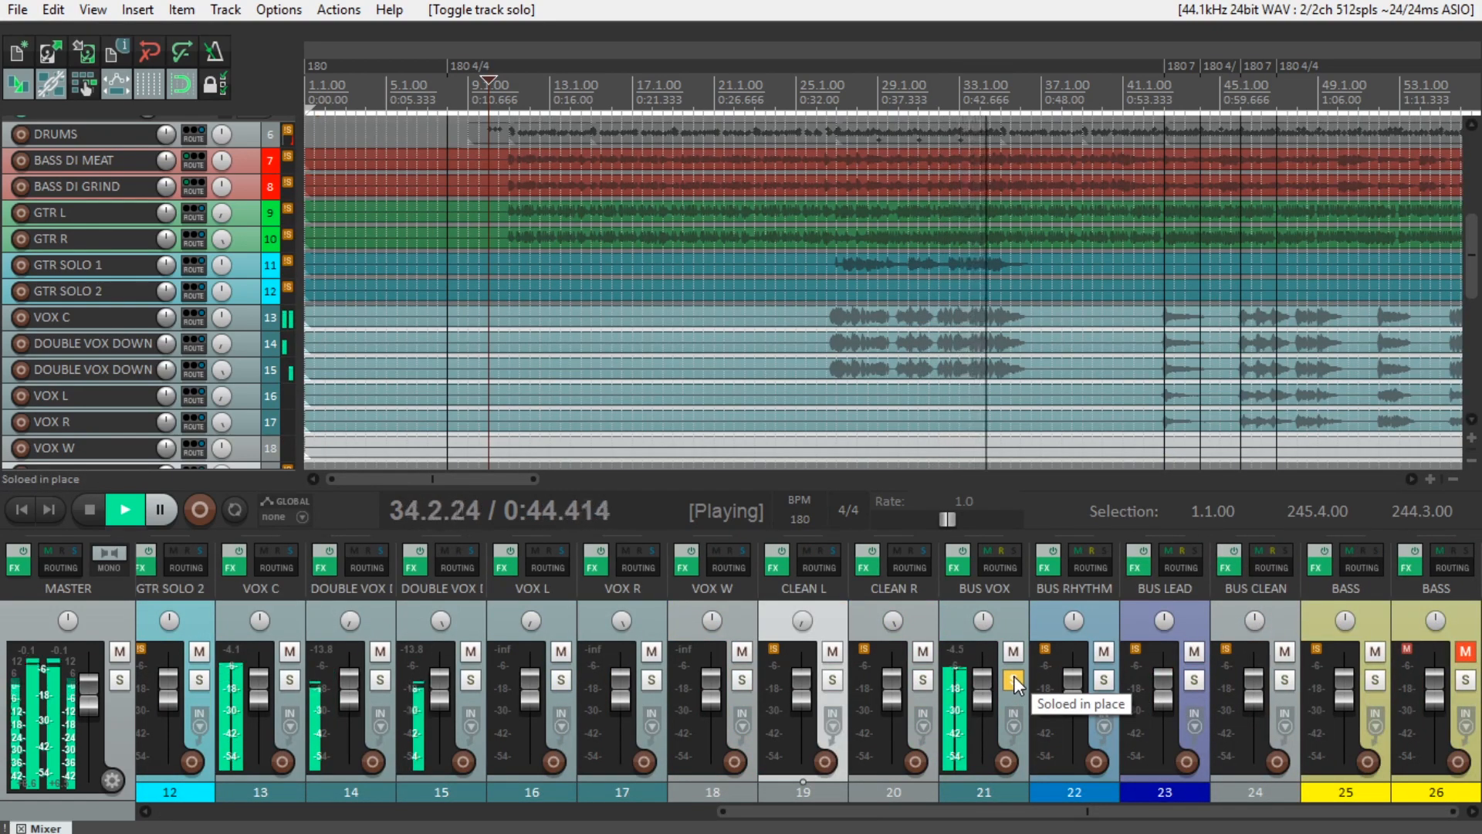
left_click(1013, 678)
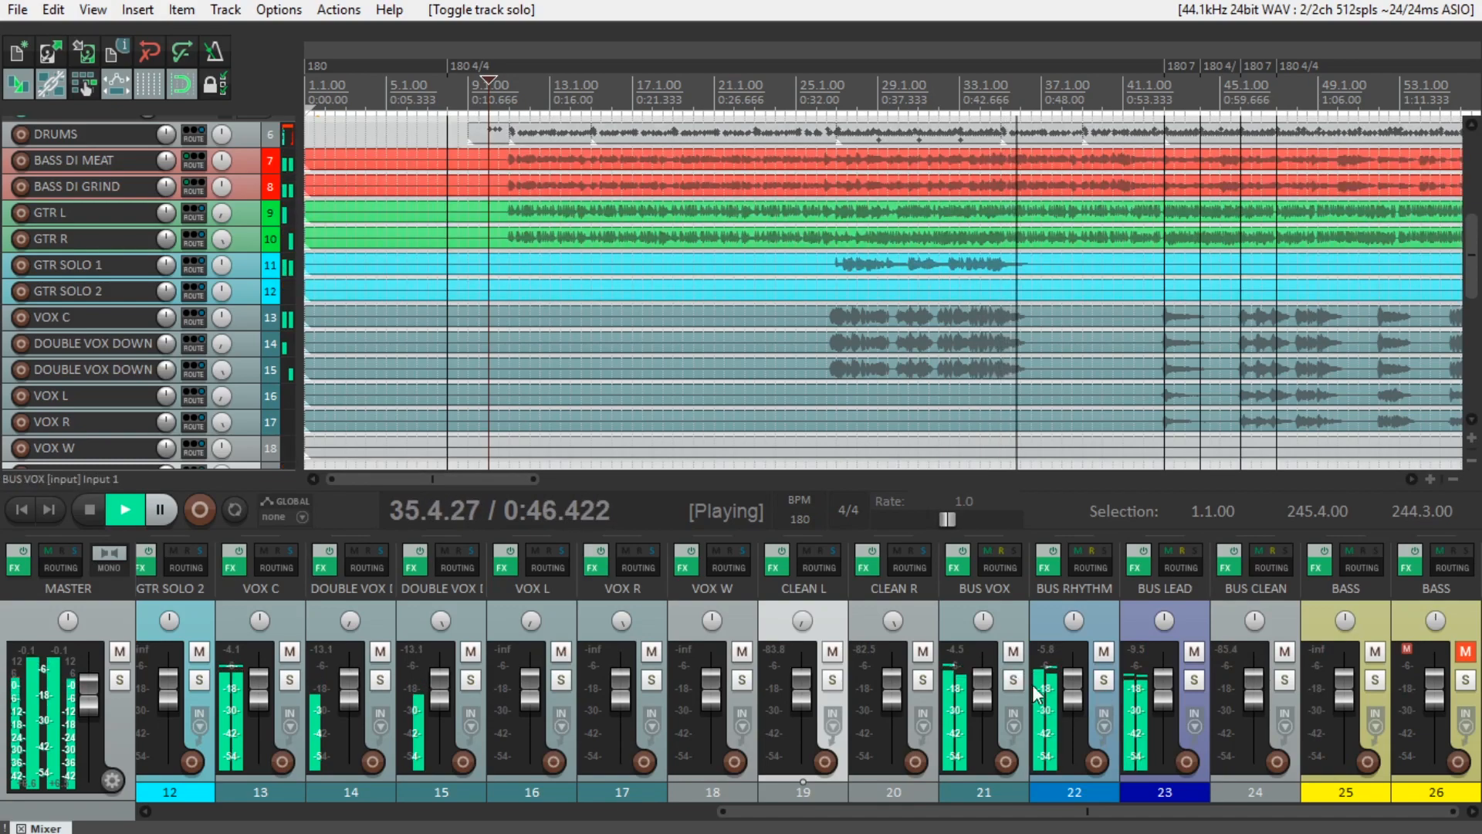
left_click(1106, 679)
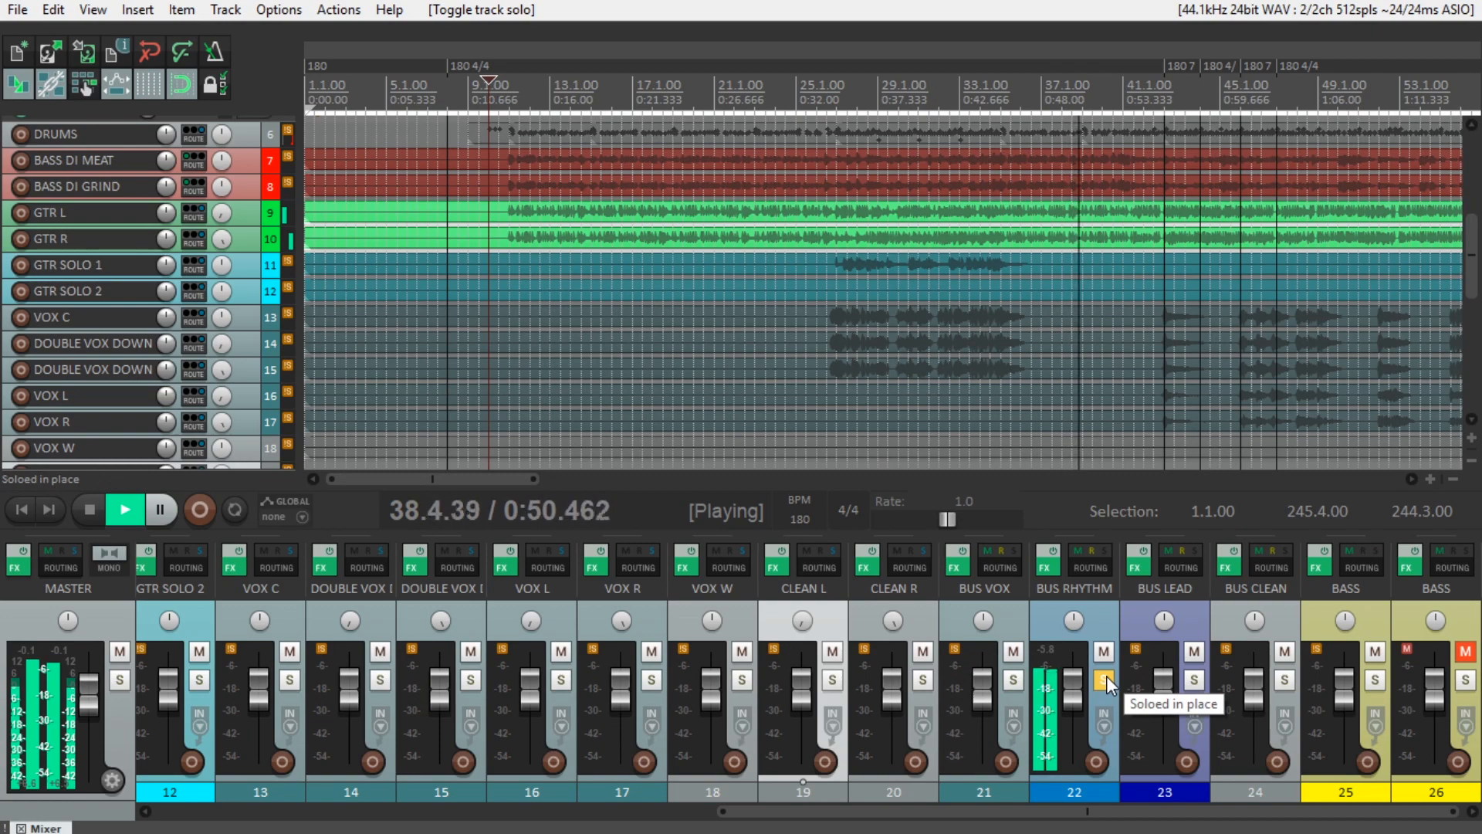
left_click(1106, 678)
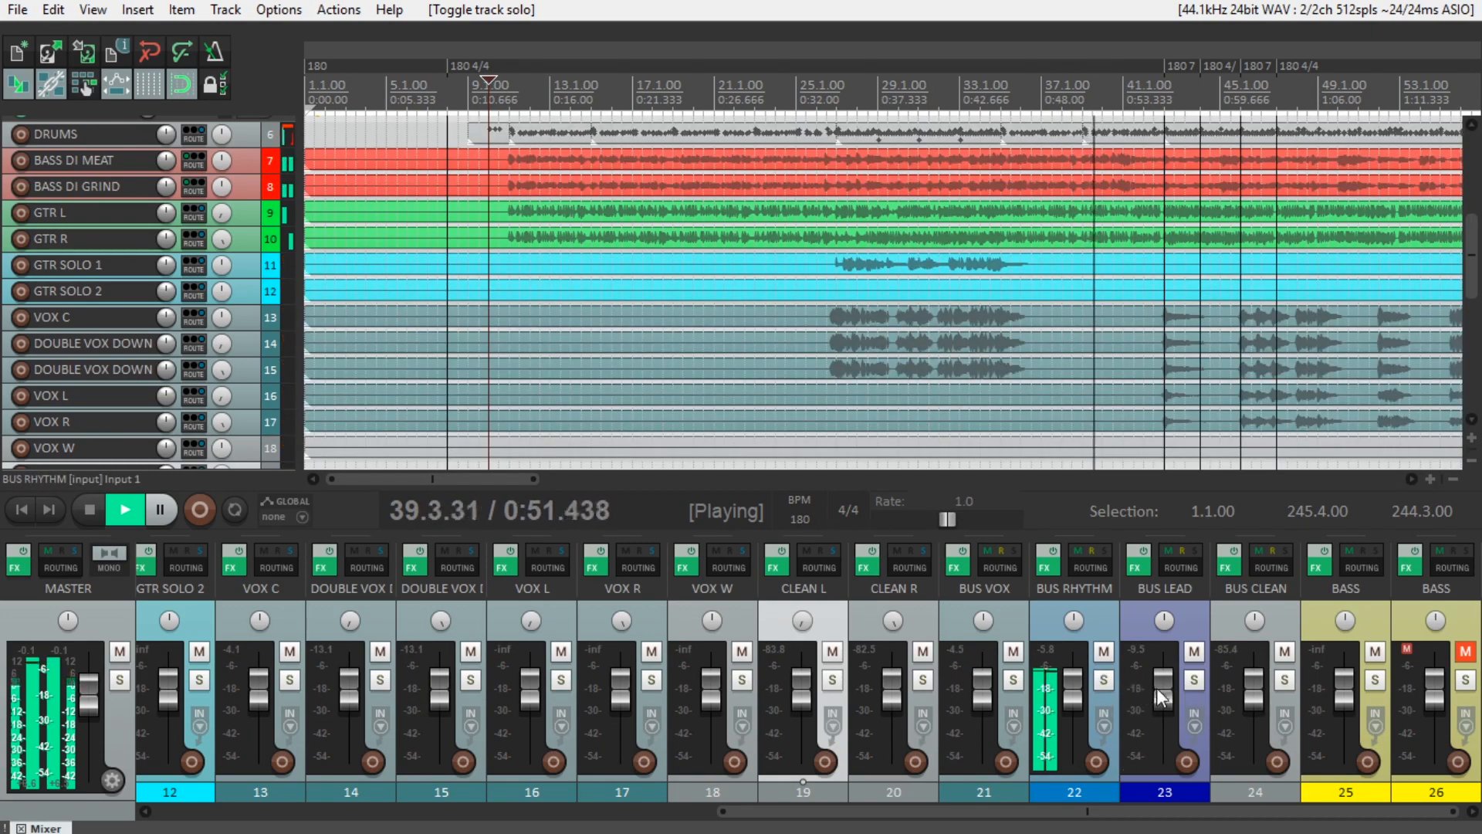
left_click(1103, 679)
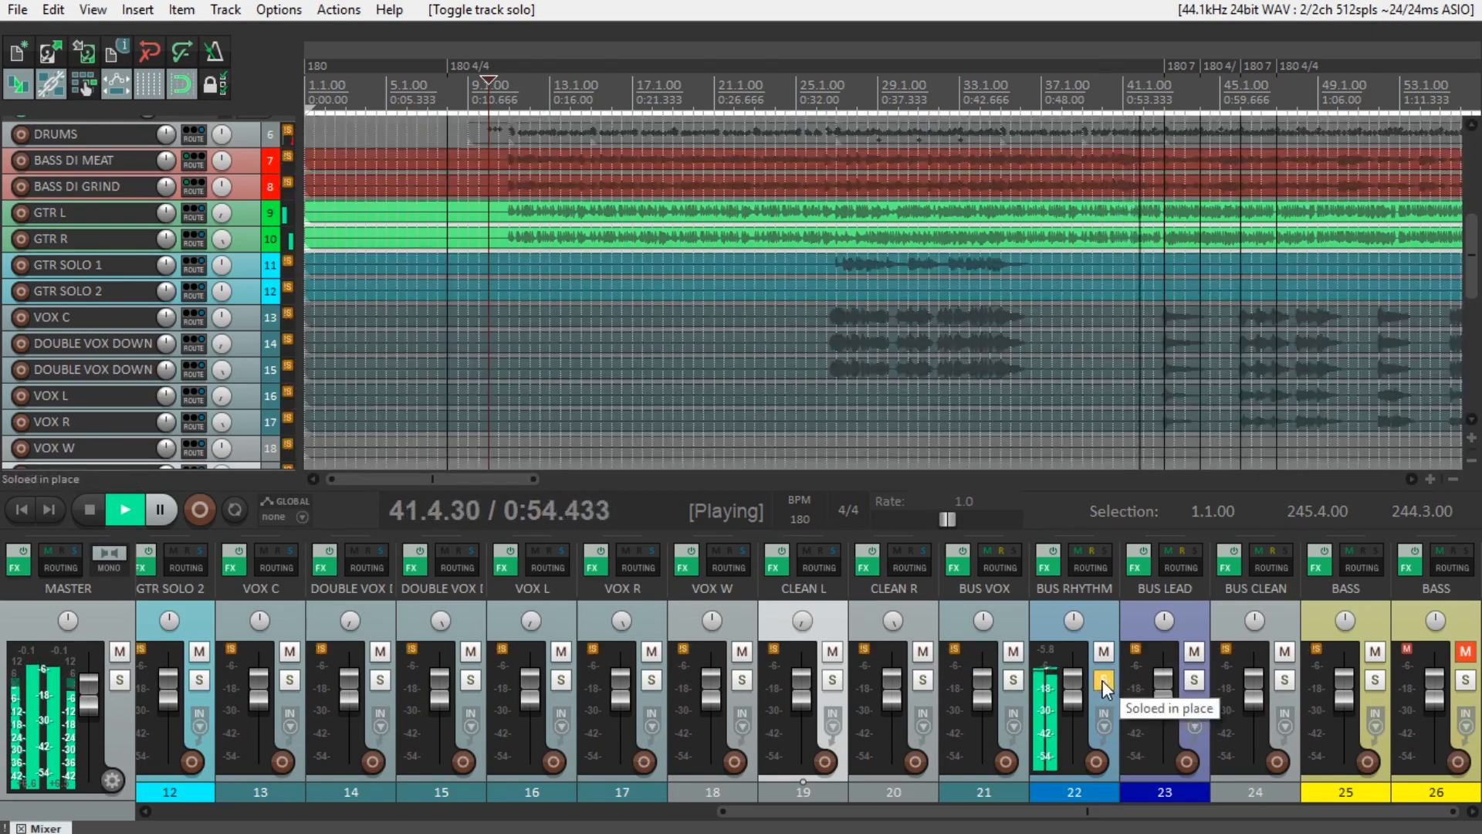
left_click(1103, 680)
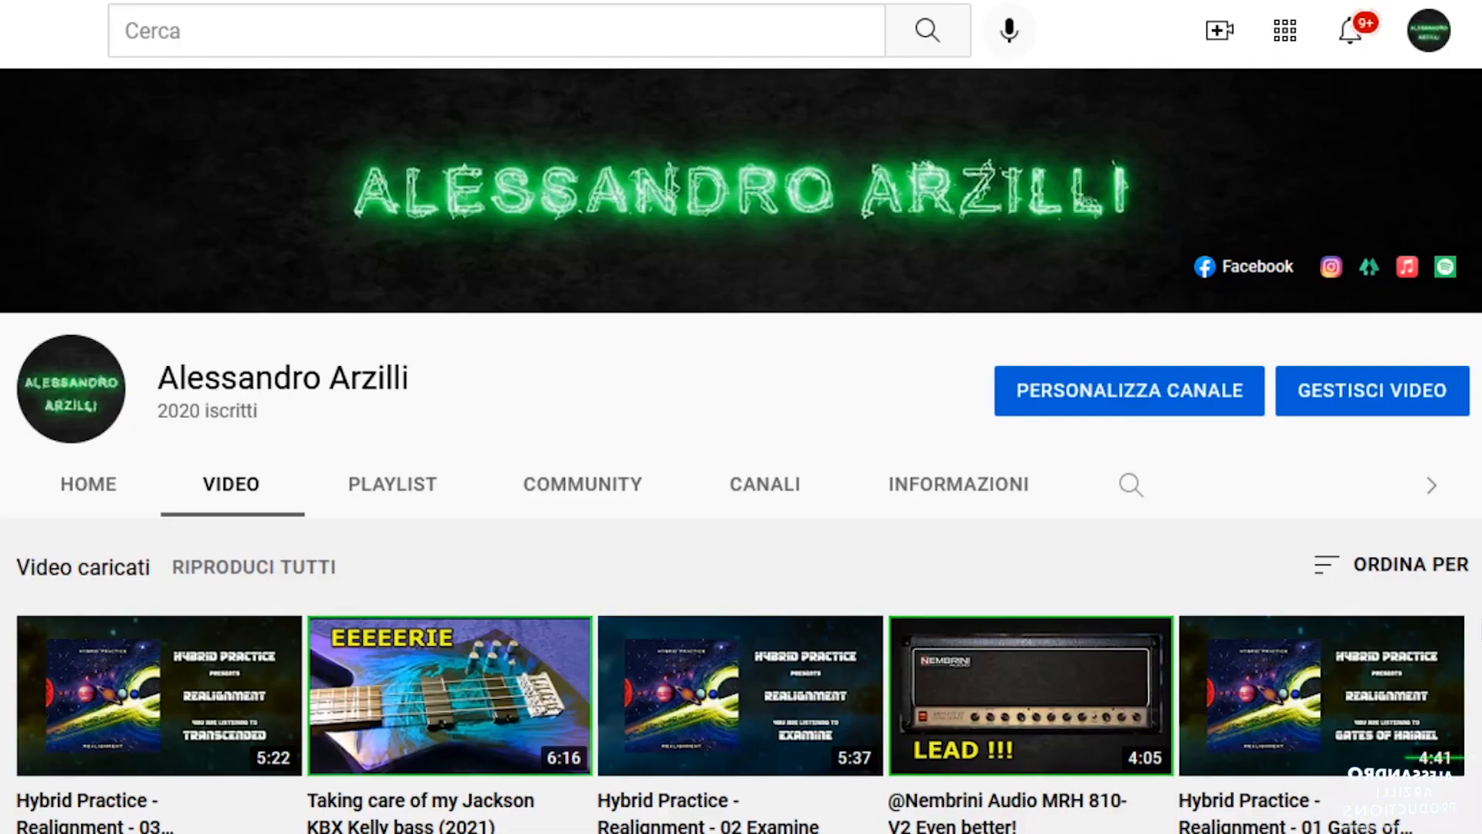
Look through the uploaded videos on the YouTube channel's video page, from the newest to the guitar refinishing series.
scroll(741, 451, "down", 4)
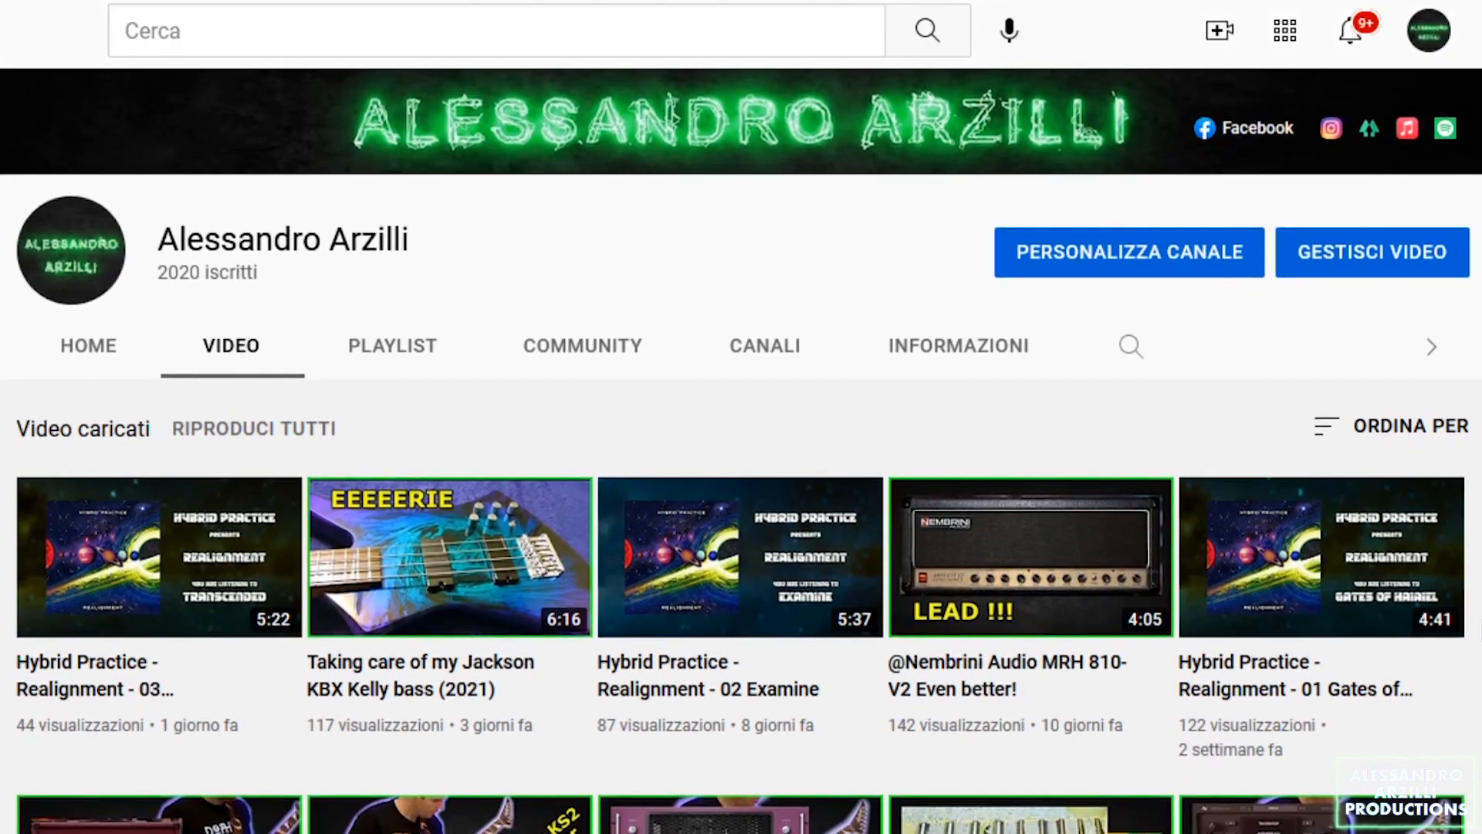
scroll(741, 452, "down", 5)
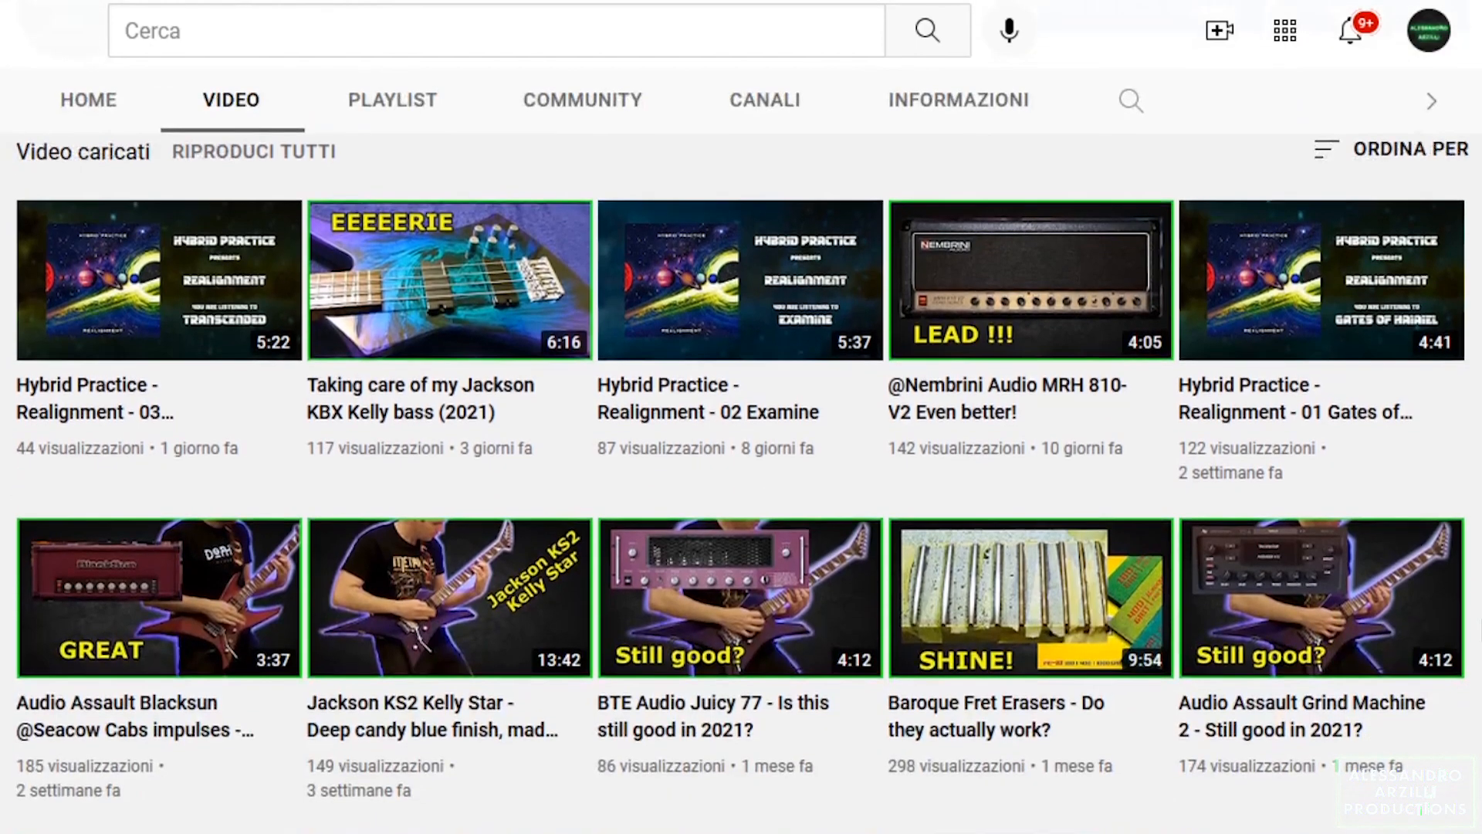
scroll(741, 452, "down", 5)
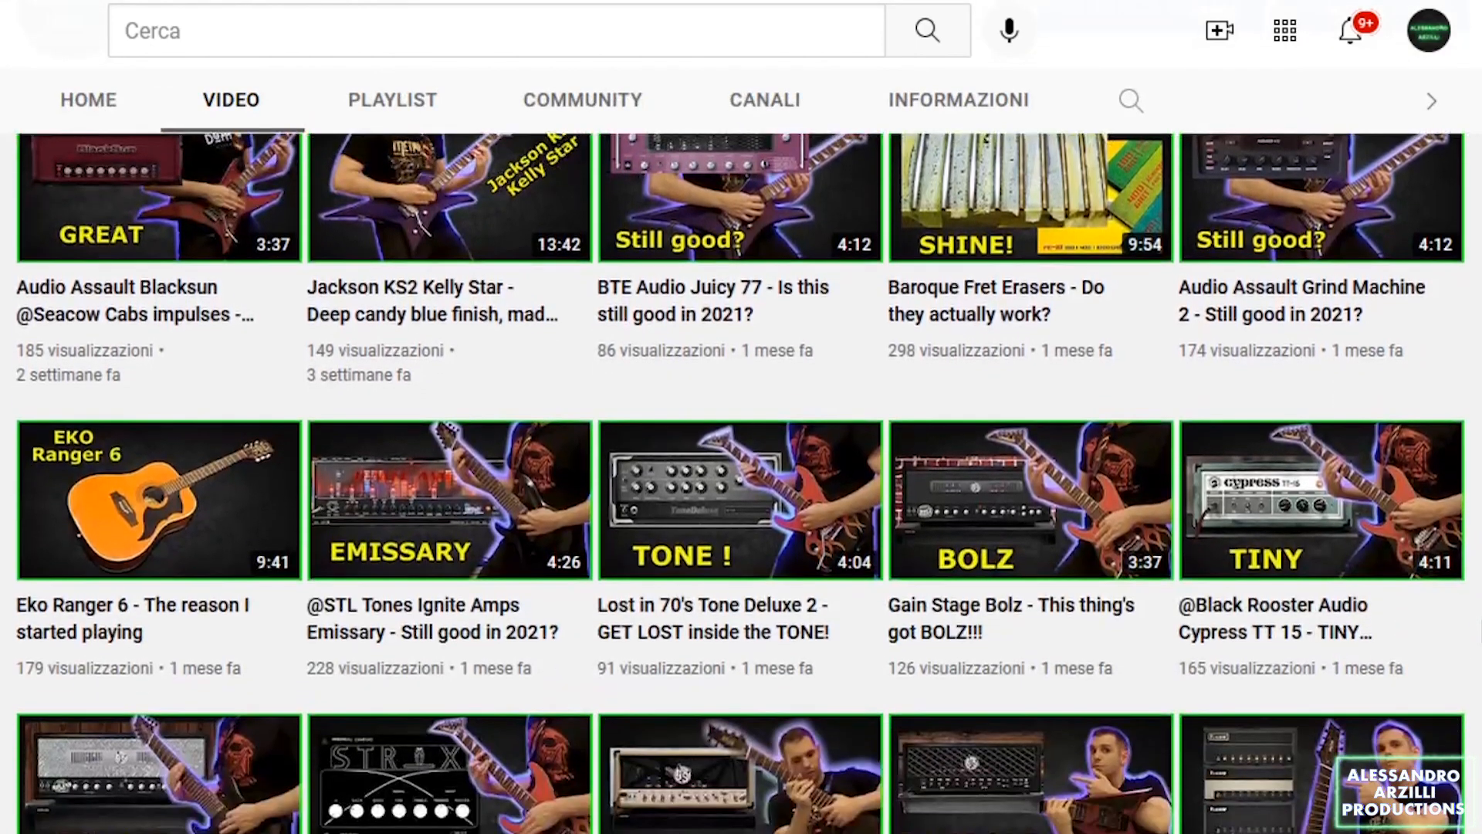
scroll(1479, 633, "down", 5)
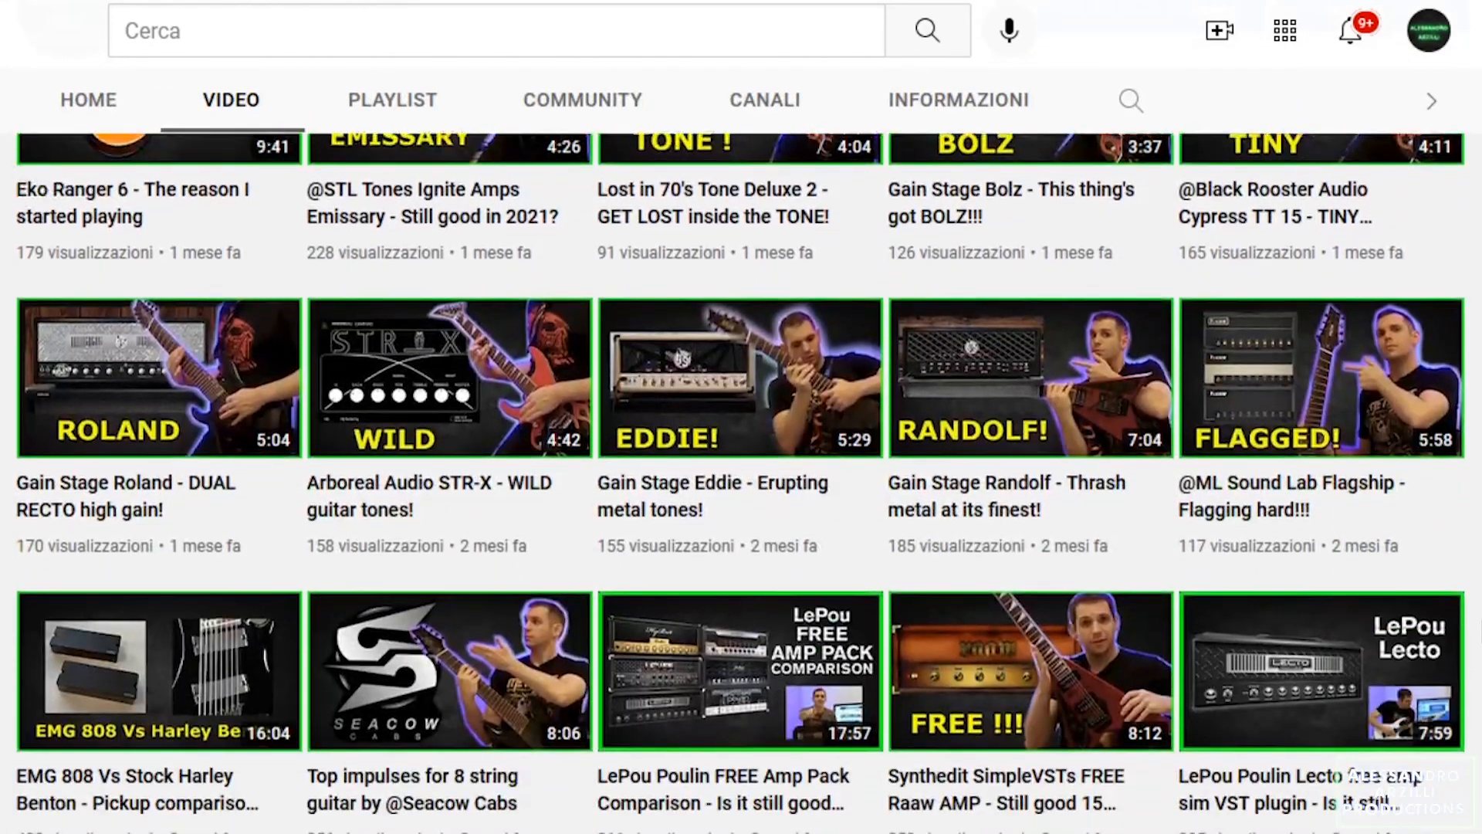
scroll(1480, 634, "down", 2)
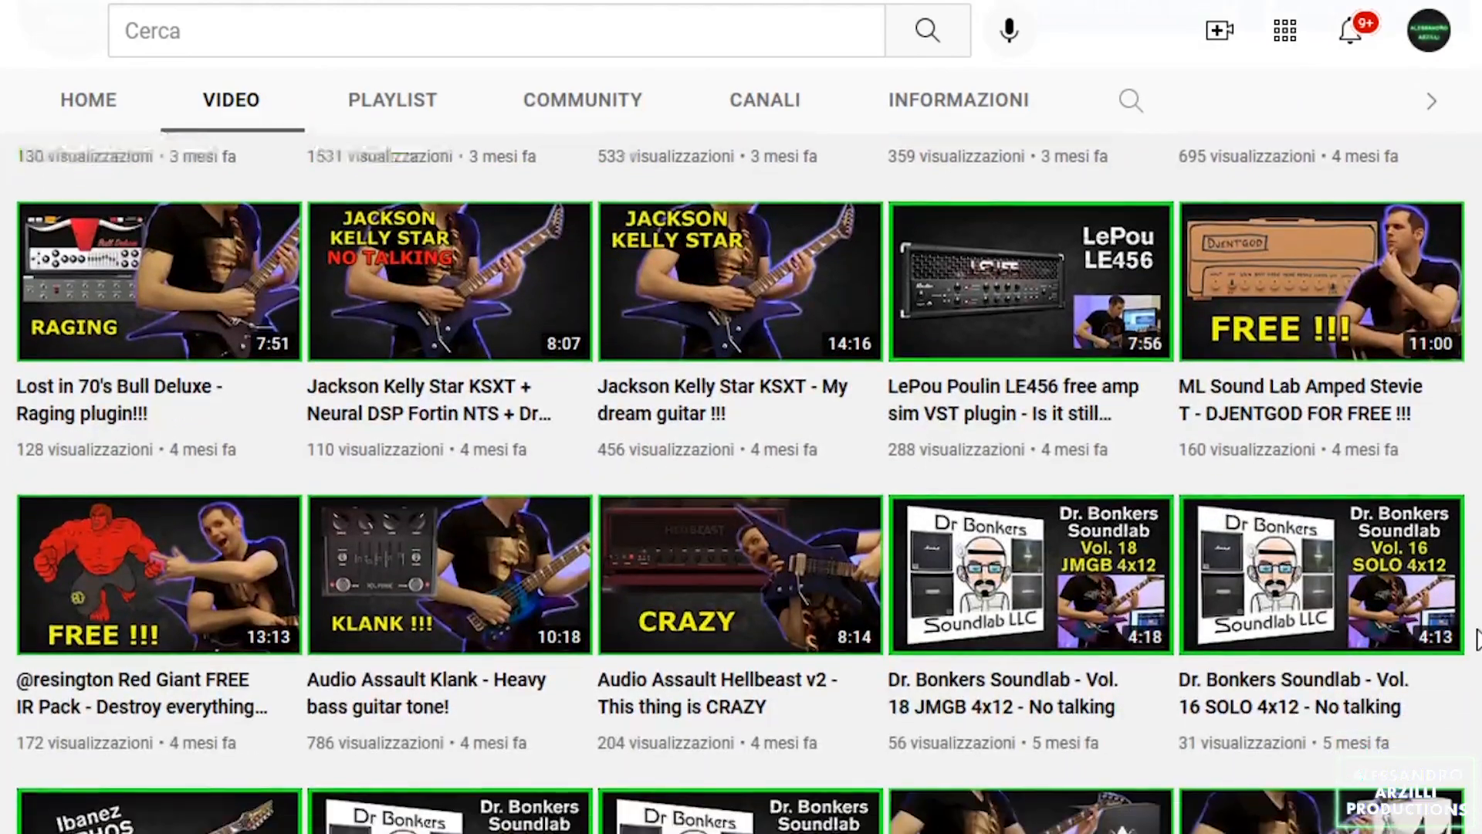
scroll(1478, 639, "down", 5)
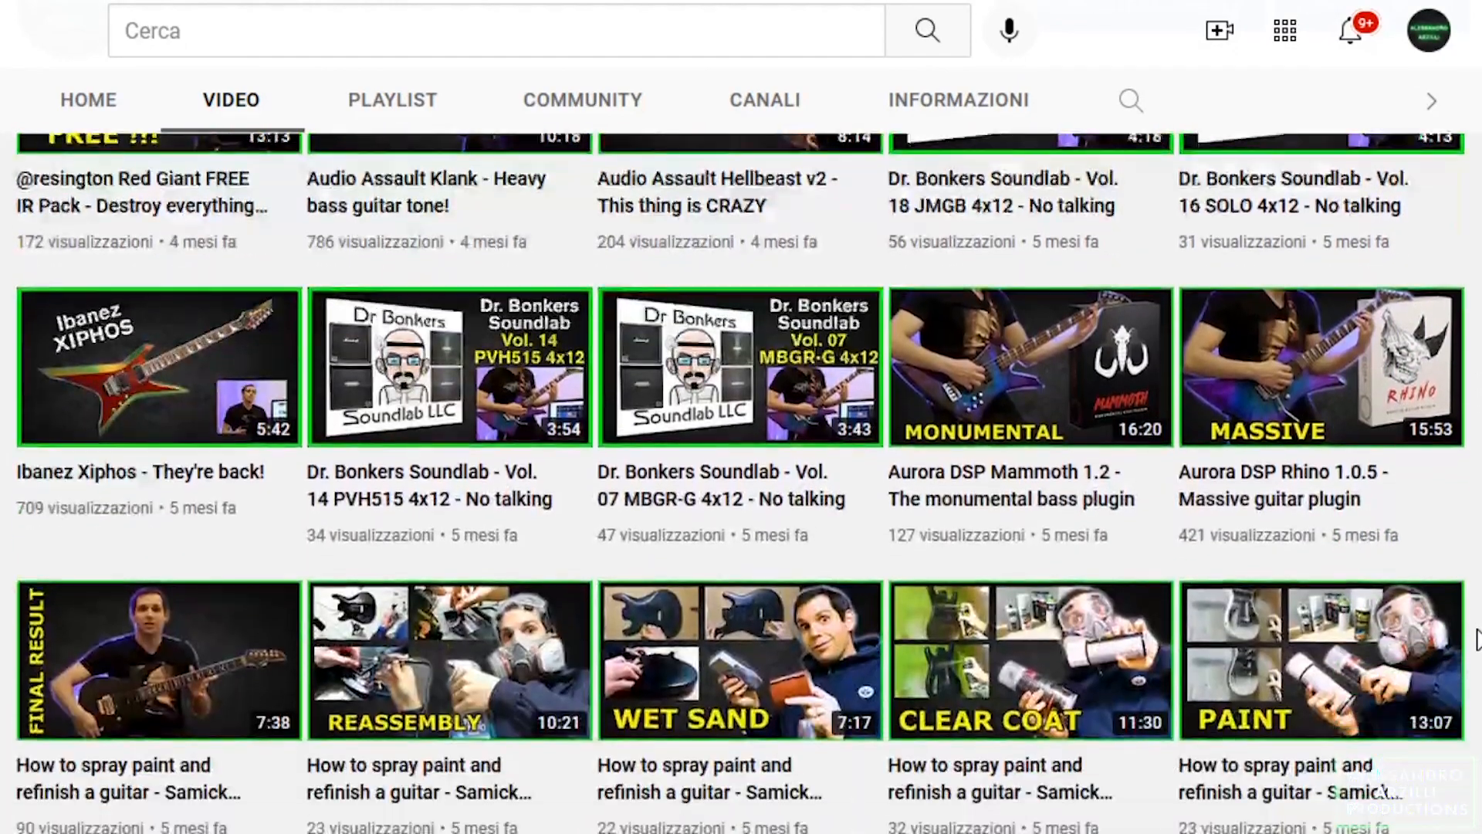
scroll(1478, 639, "down", 5)
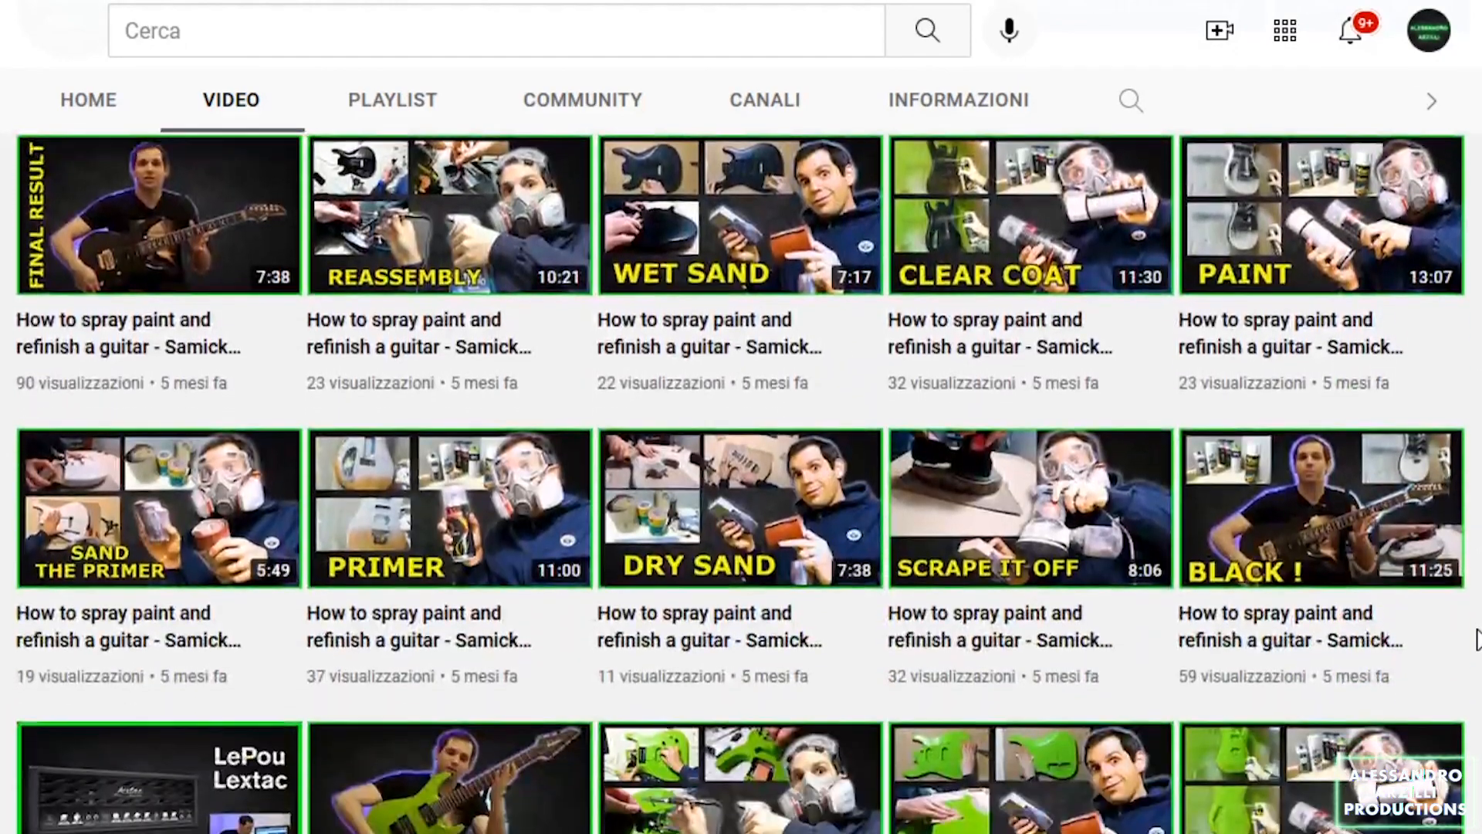
scroll(1478, 639, "down", 6)
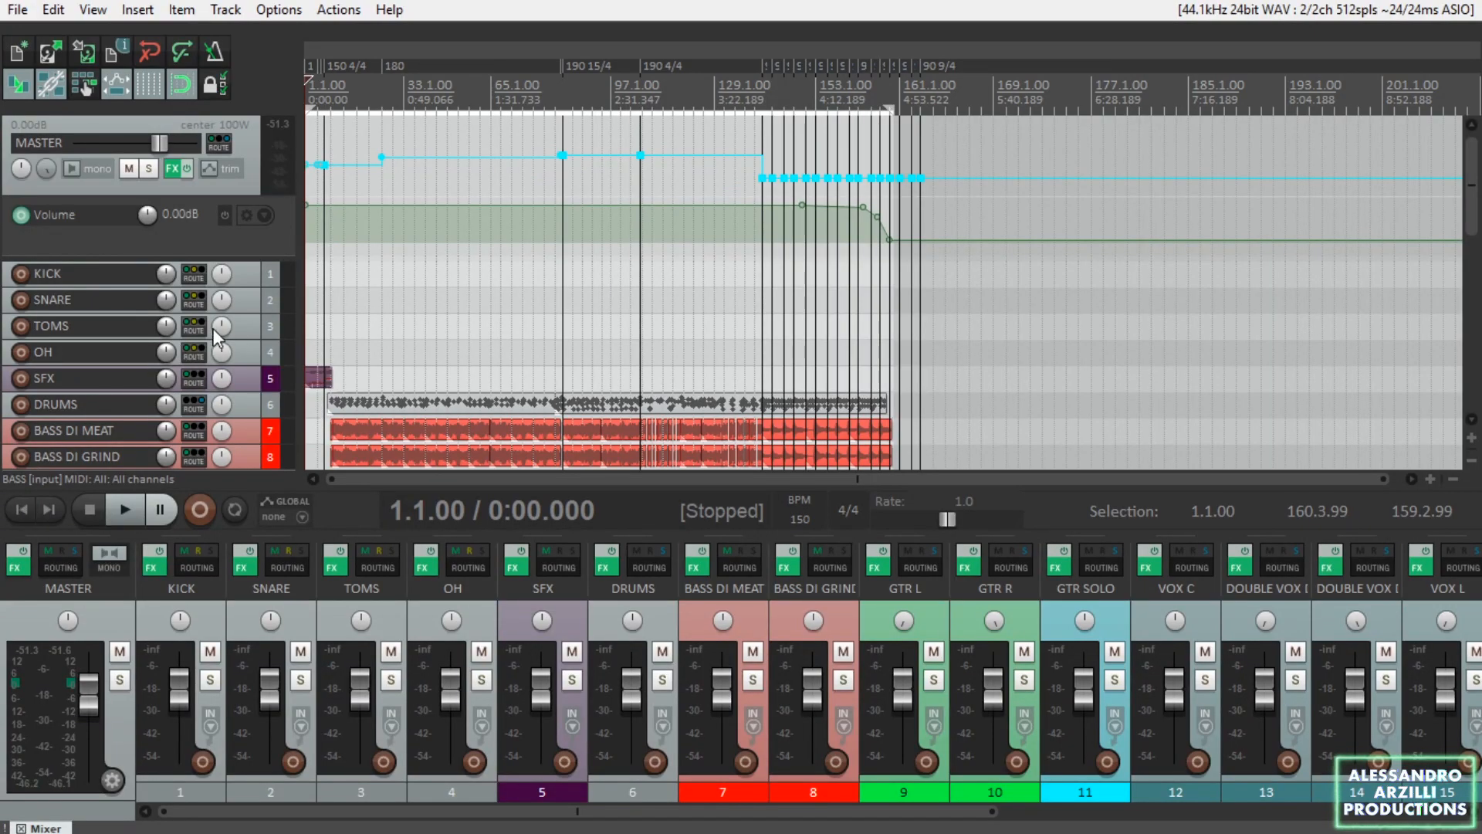
Review the REAPER project's track list from KICK down to the bus tracks with their envelopes and the BASS track.
scroll(406, 263, "up", 3)
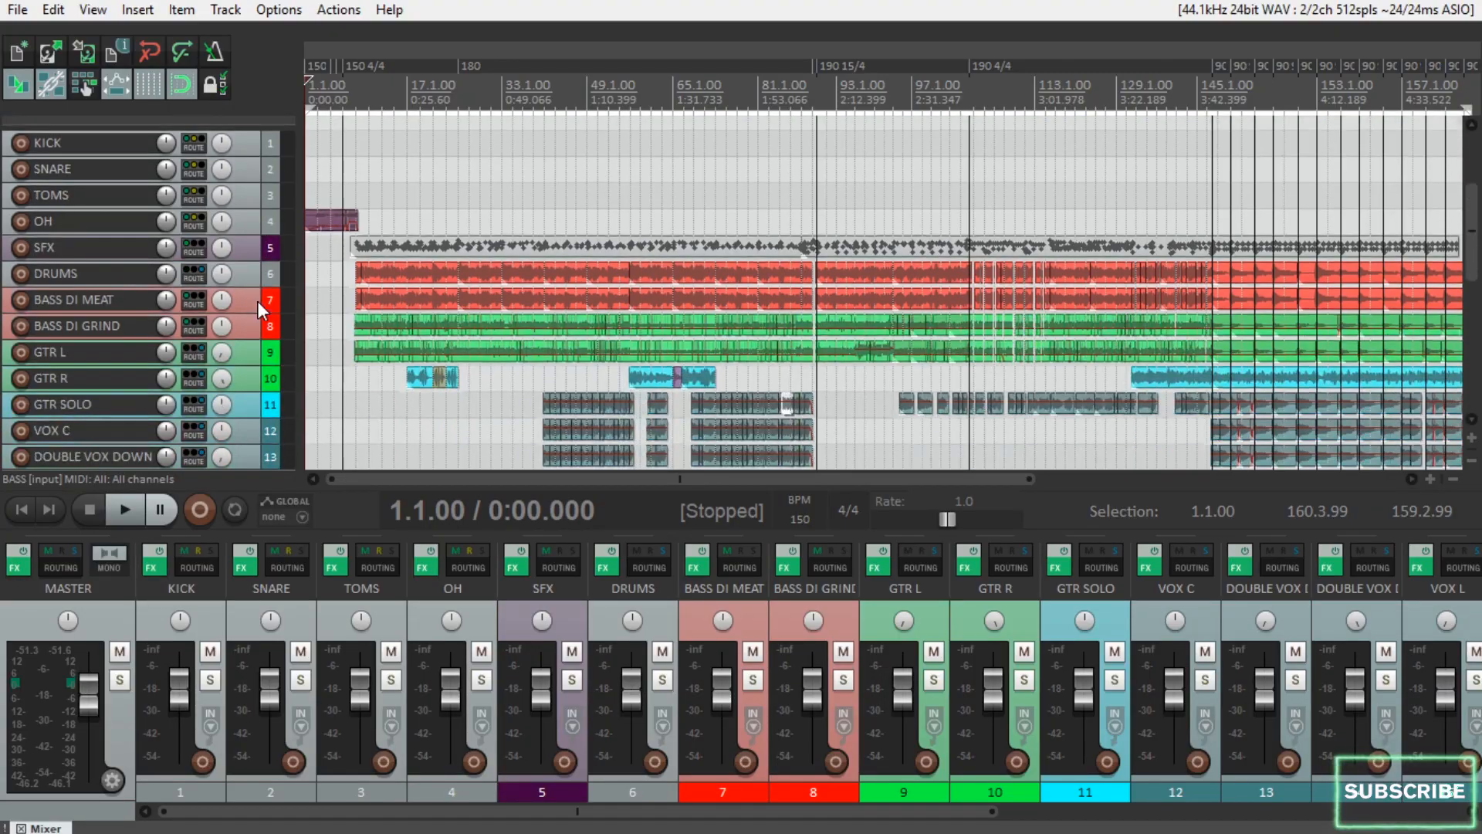
scroll(257, 299, "down", 5)
scroll(417, 340, "down", 3)
scroll(238, 303, "down", 1)
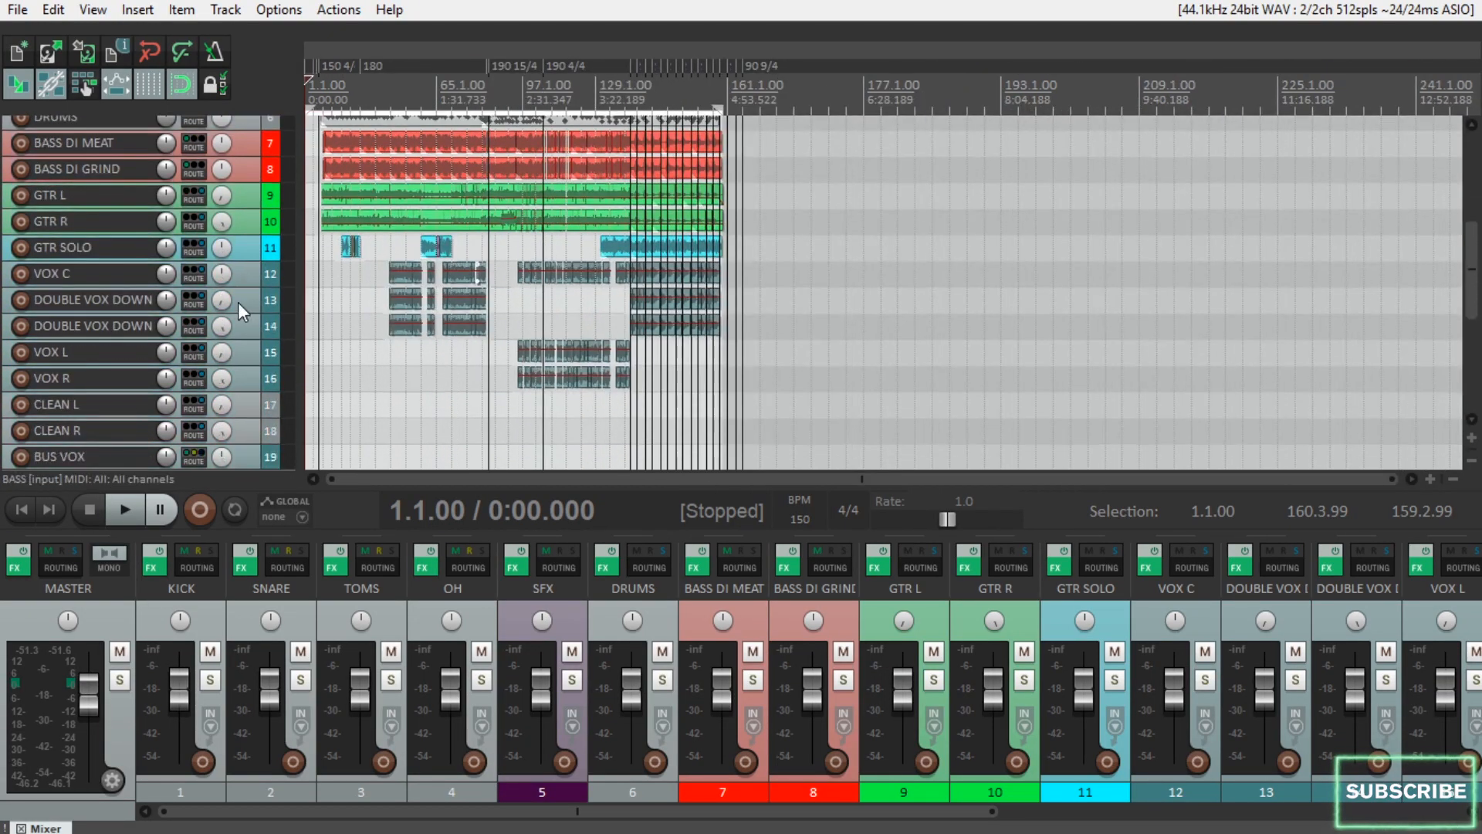
scroll(238, 303, "down", 5)
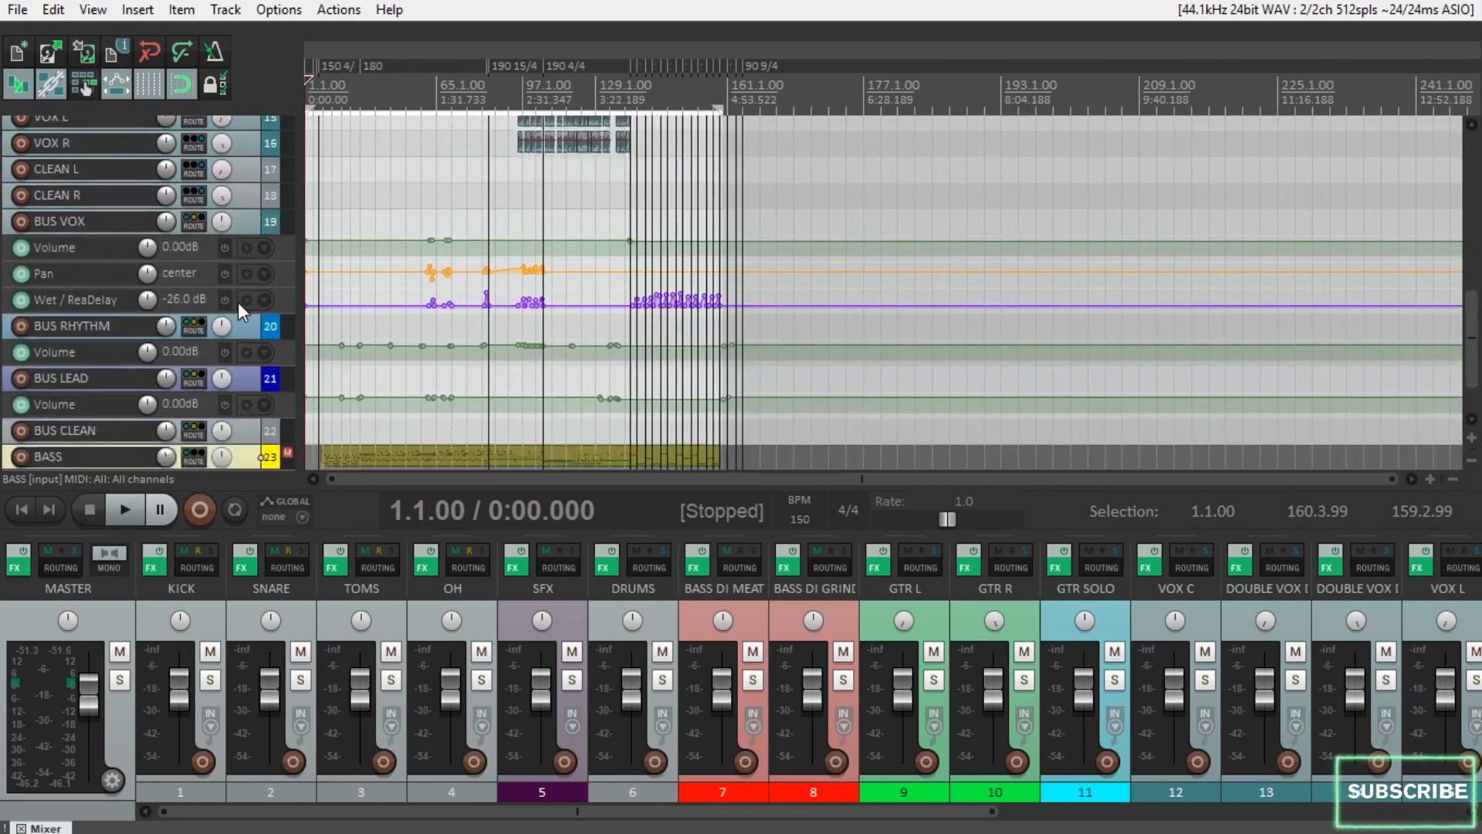
scroll(238, 303, "up", 3)
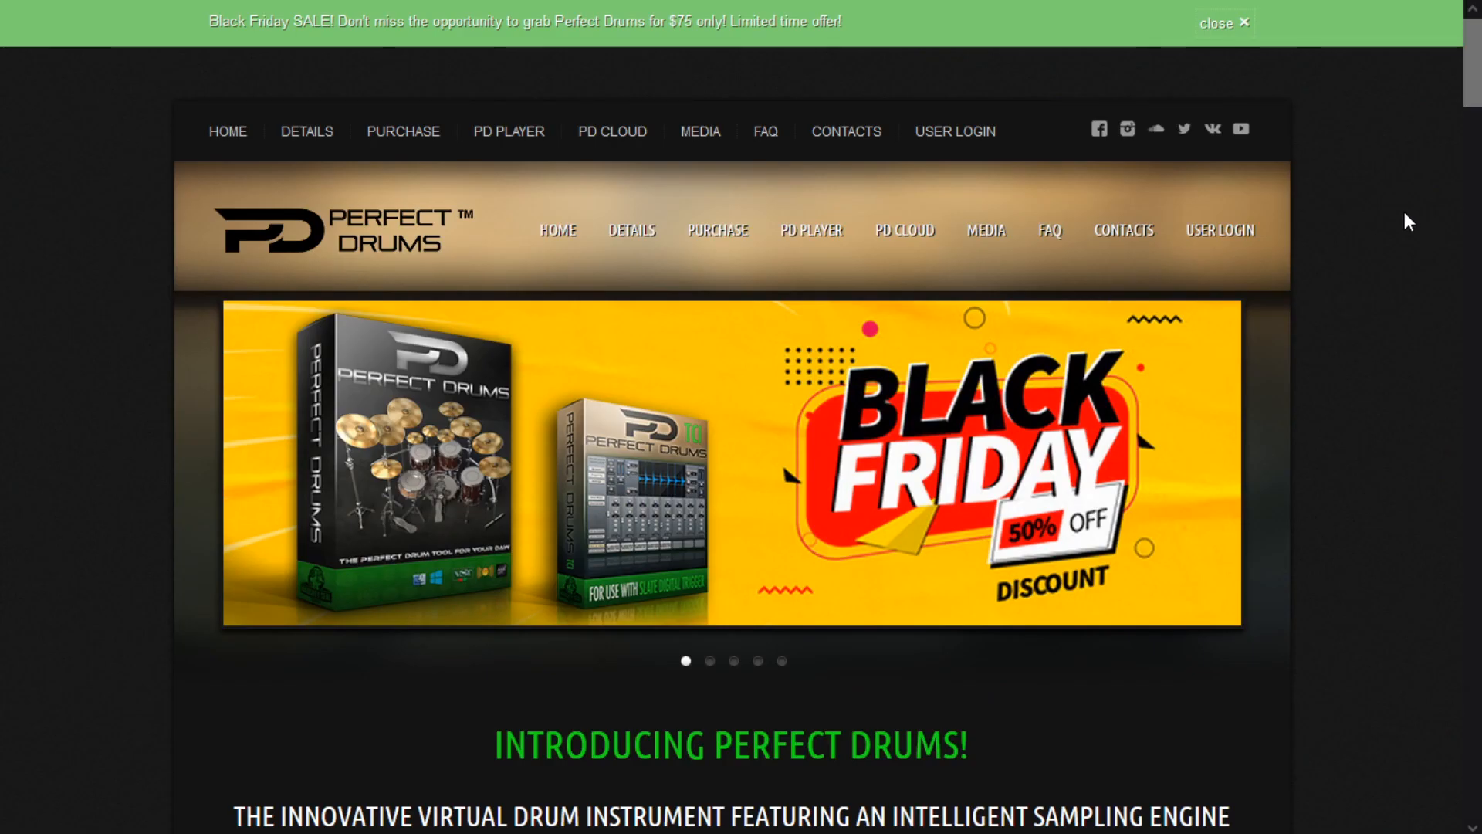
Examine the Perfect Drums website, from the product introduction through the demo videos to the Perfect Drums TCI section.
scroll(1406, 214, "down", 1)
scroll(1404, 215, "down", 5)
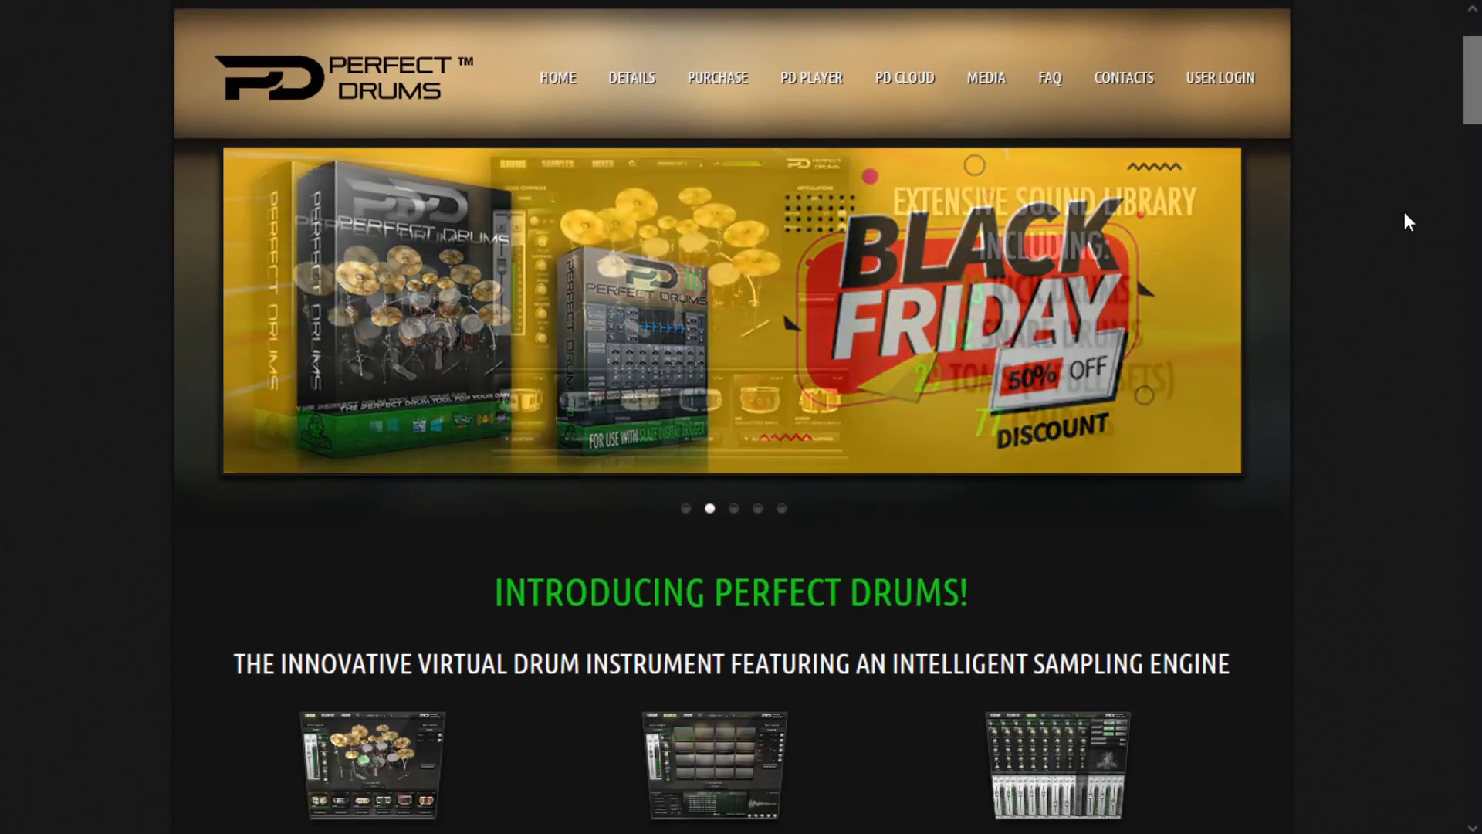
scroll(1405, 213, "down", 10)
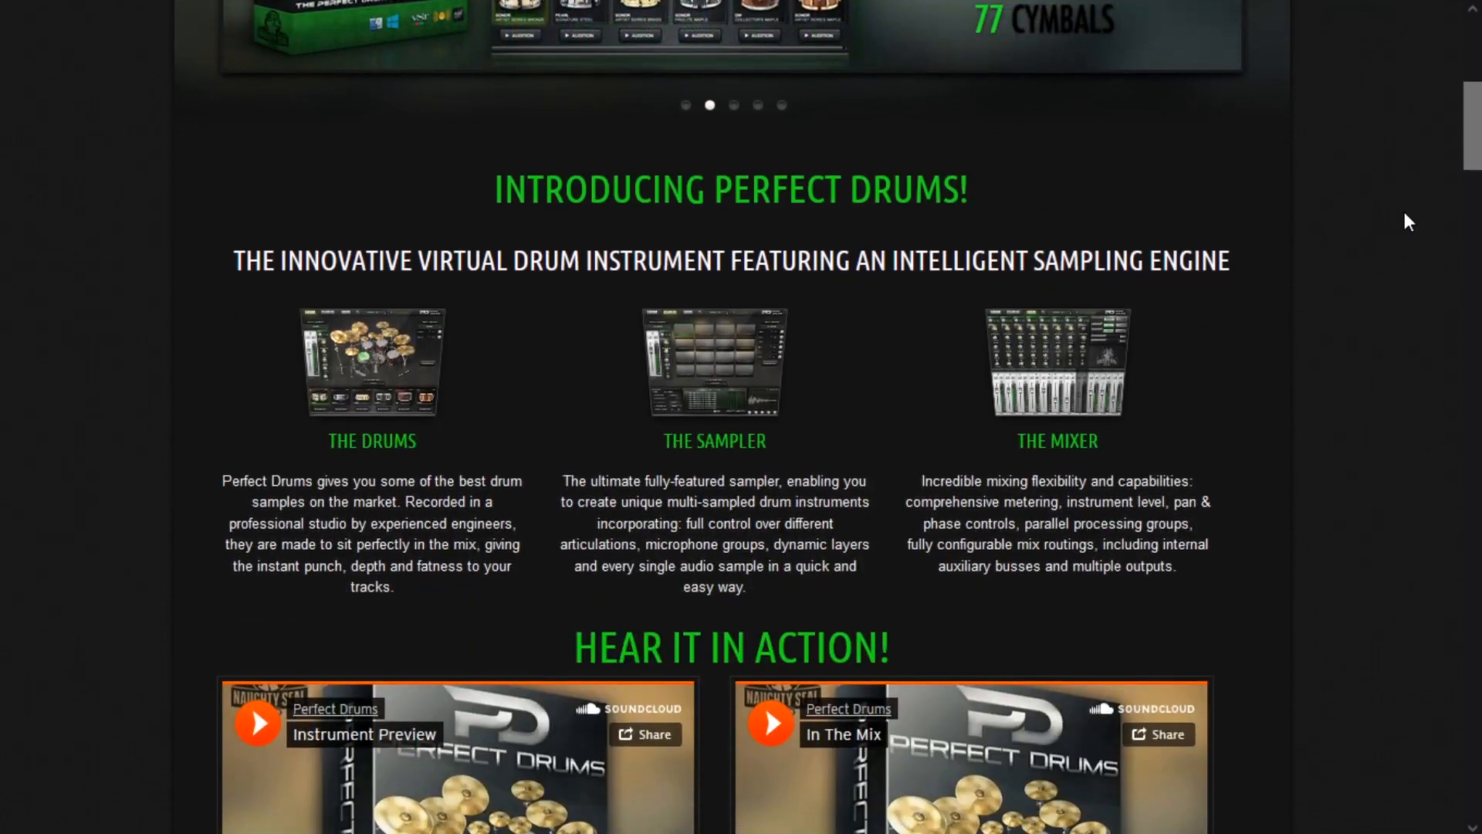
scroll(1404, 213, "down", 7)
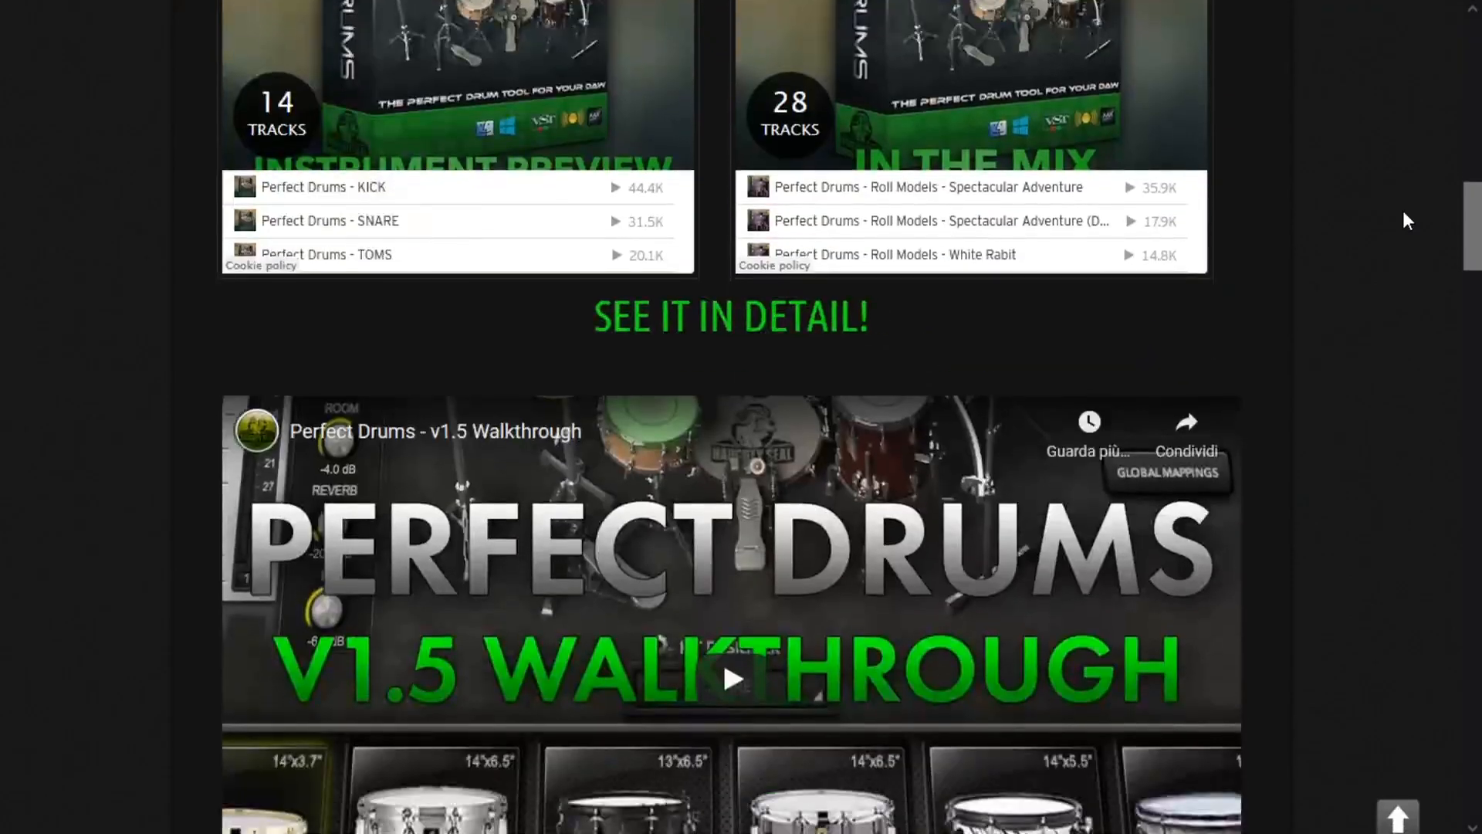
scroll(1404, 213, "down", 7)
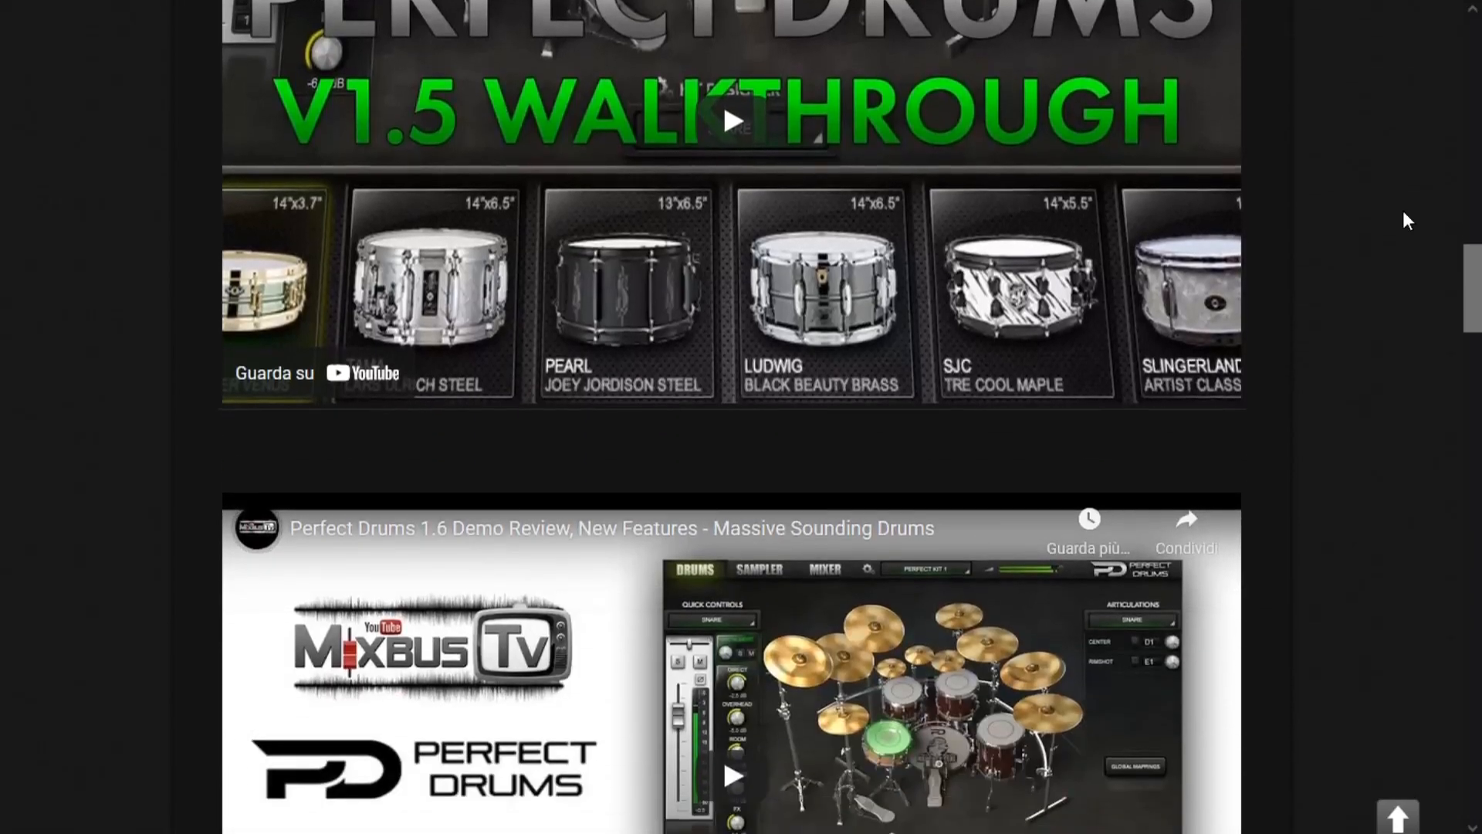
scroll(1404, 213, "down", 8)
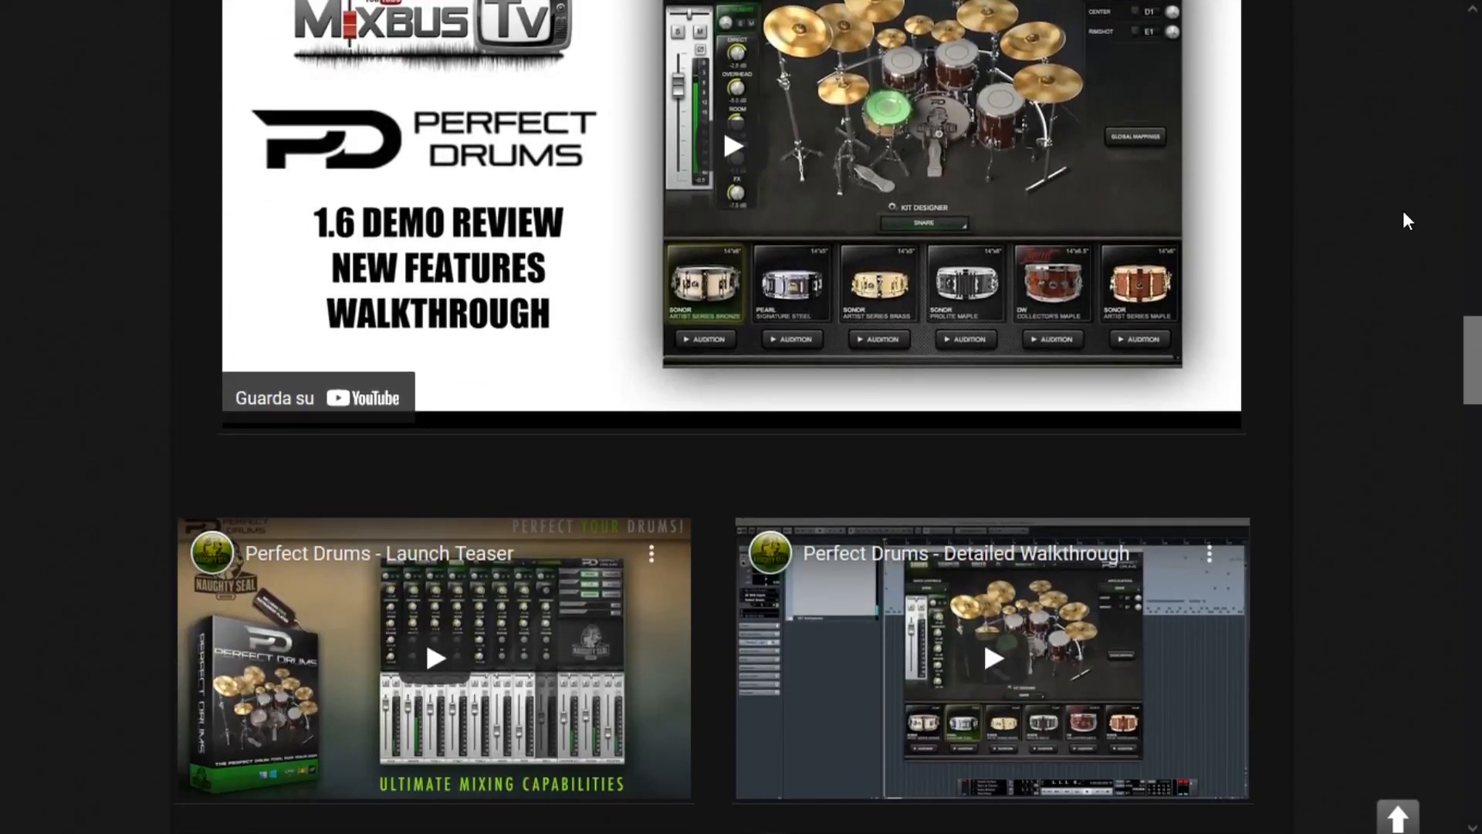
scroll(1402, 213, "down", 7)
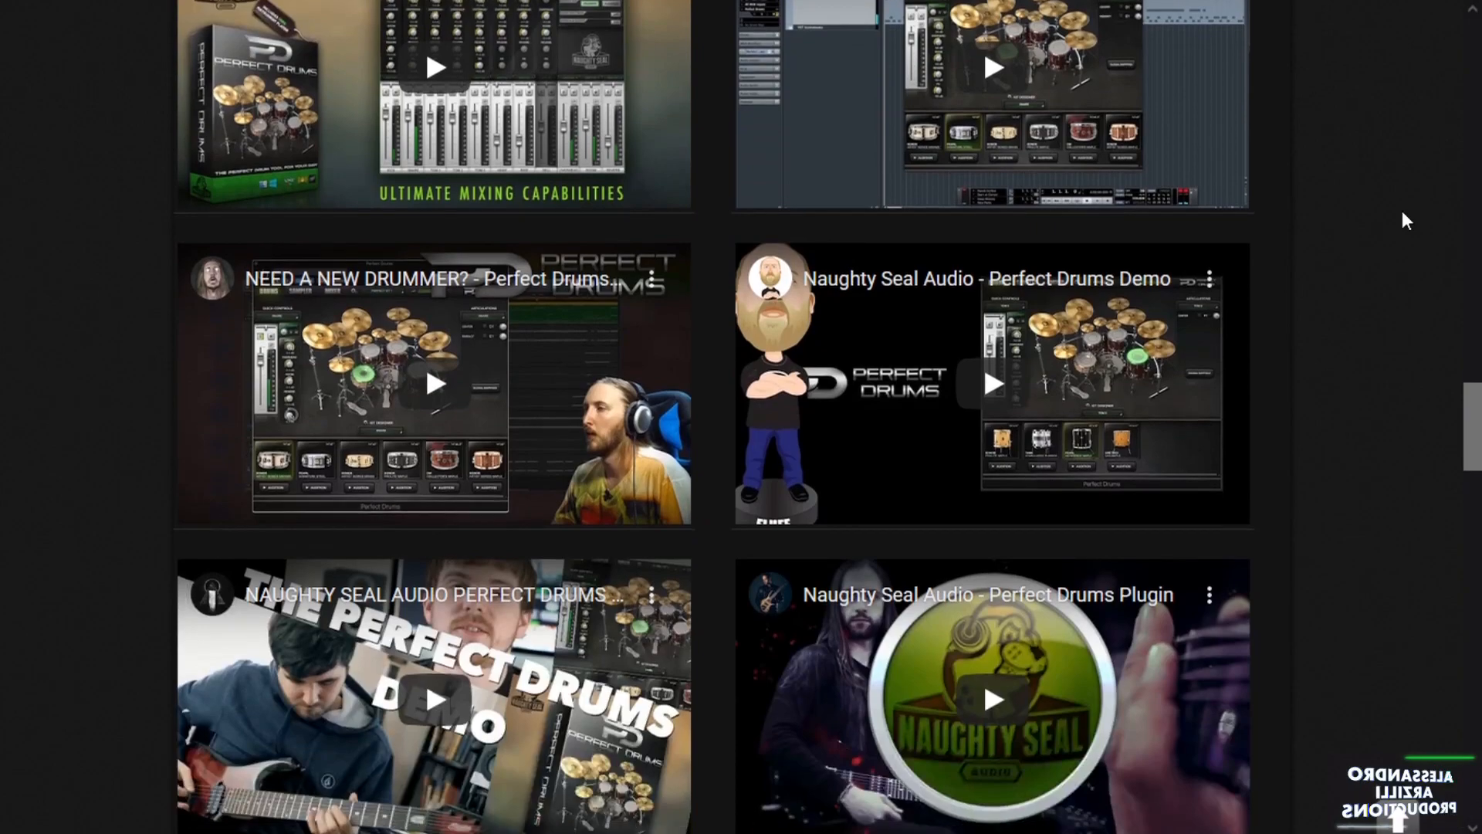
scroll(1402, 213, "down", 8)
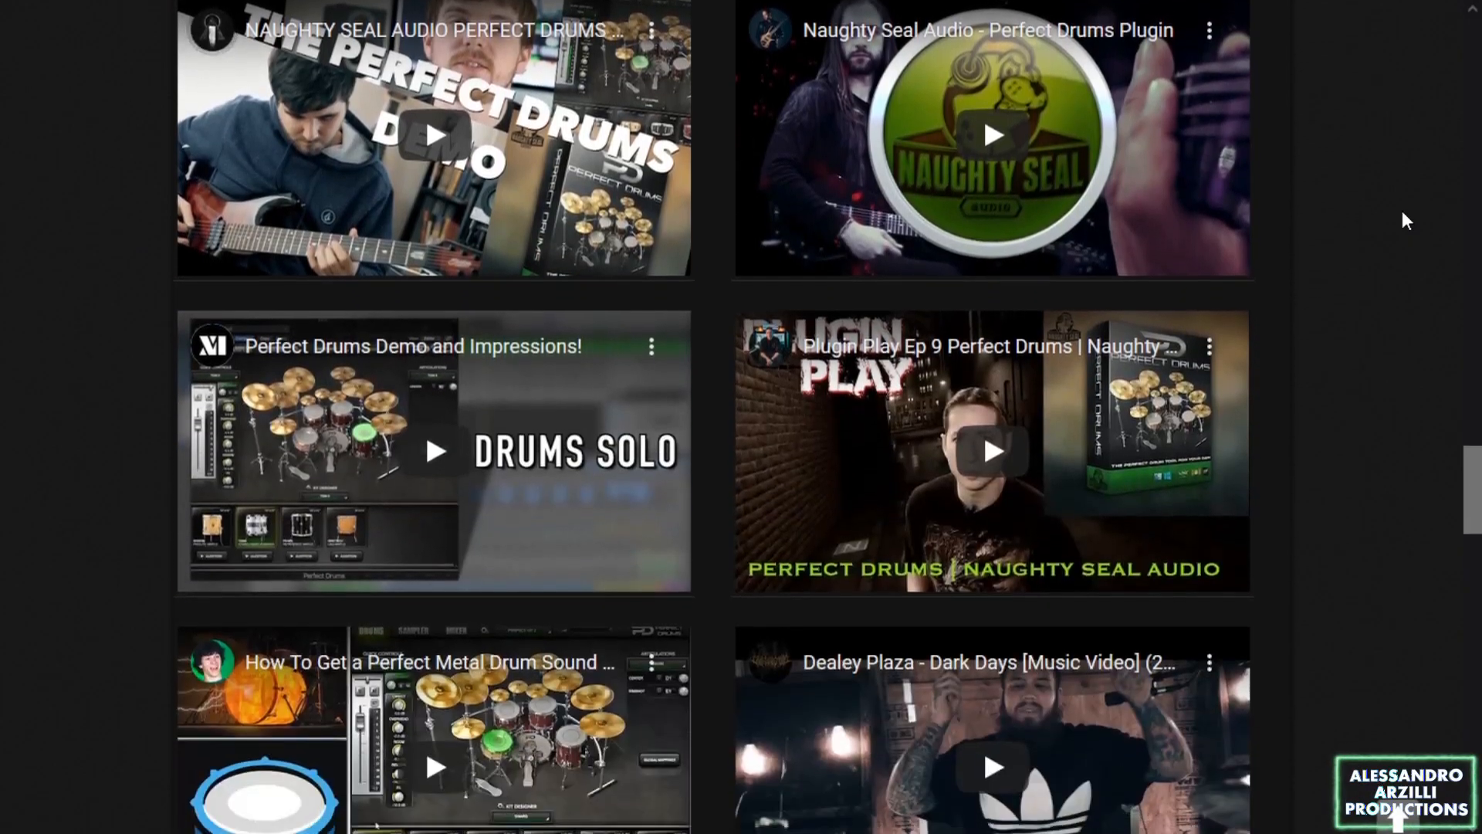
scroll(1402, 214, "down", 10)
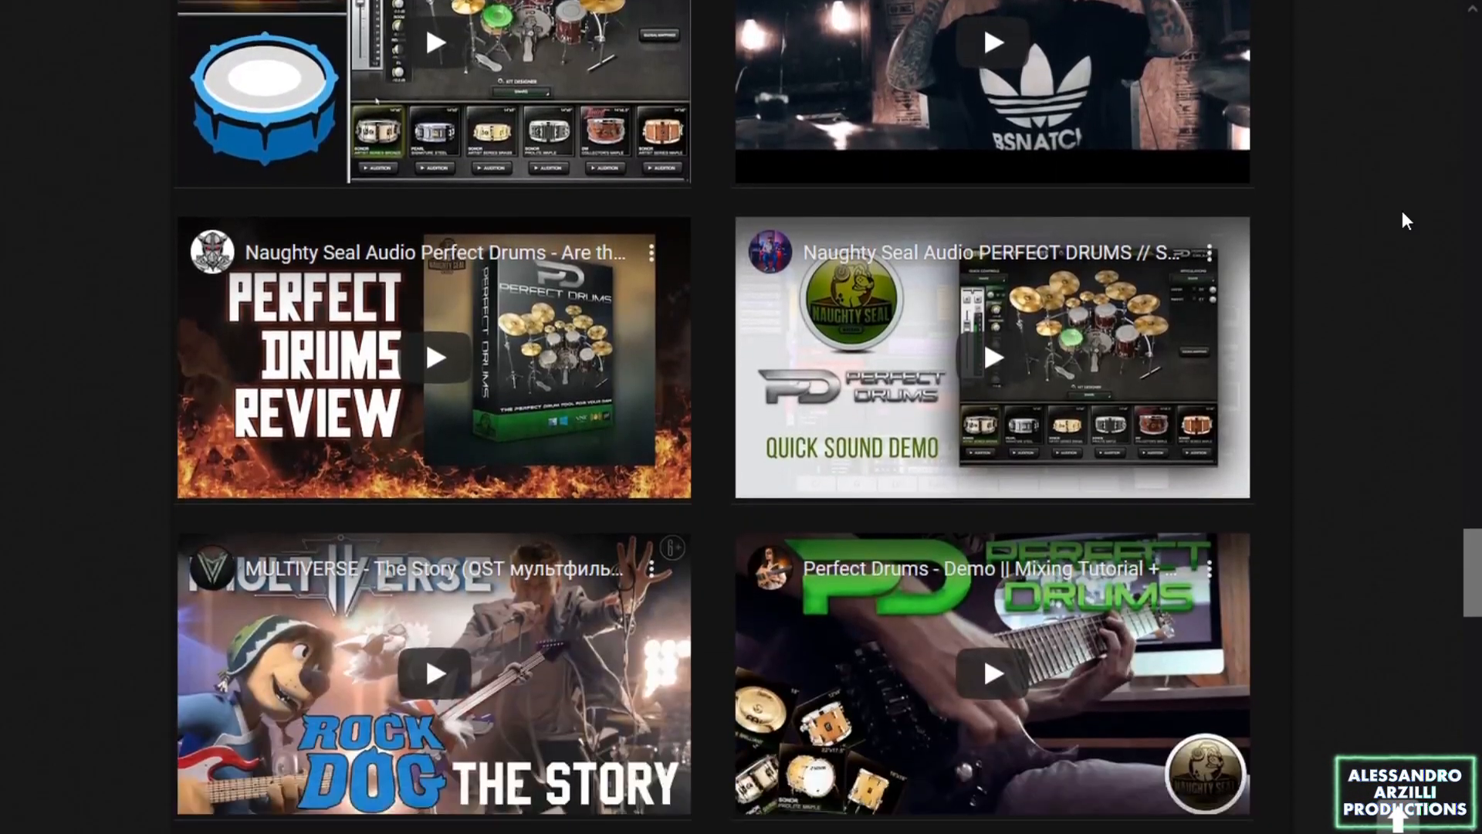
scroll(1403, 212, "down", 8)
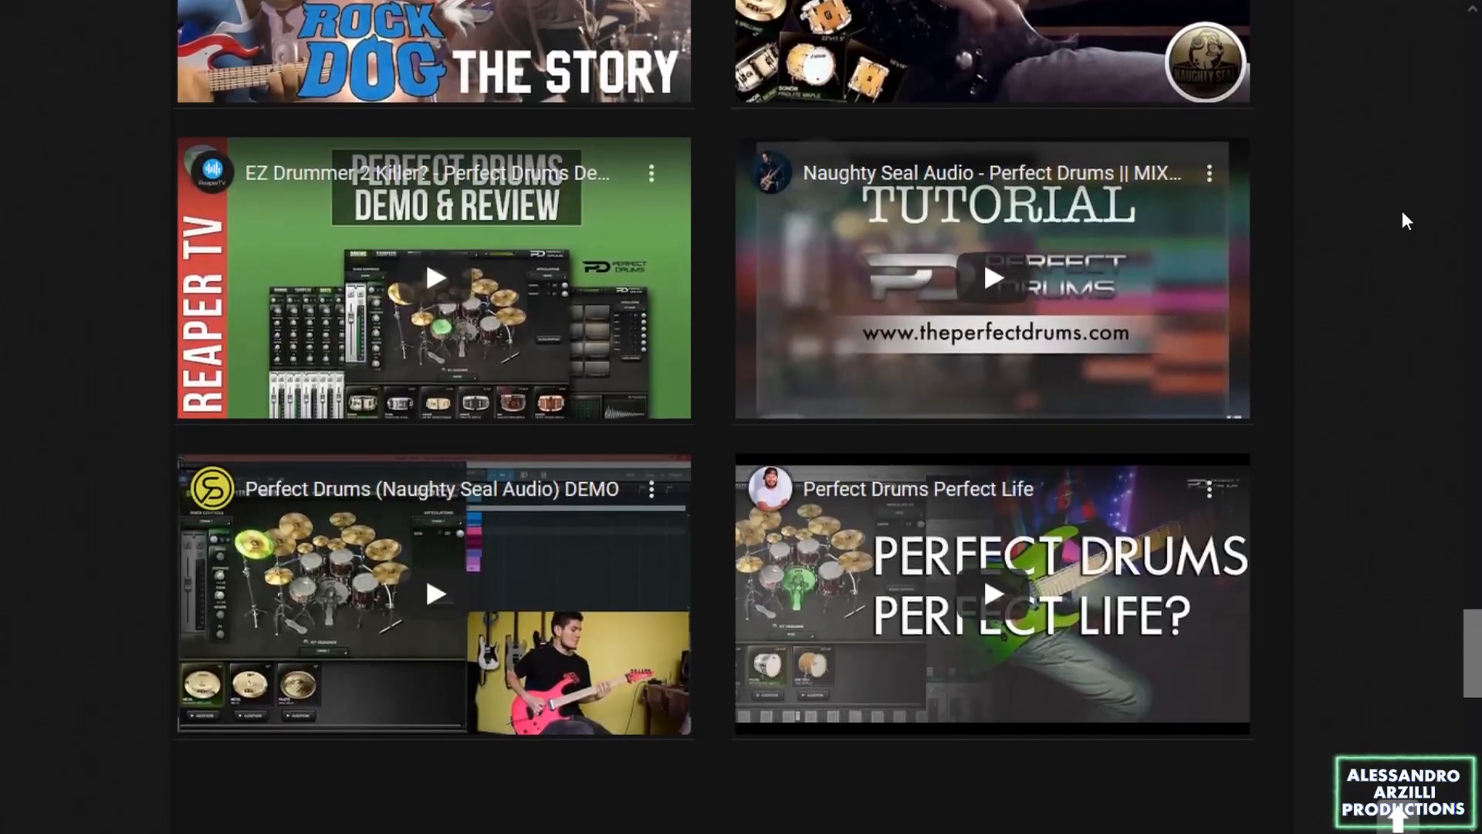
scroll(1403, 222, "down", 5)
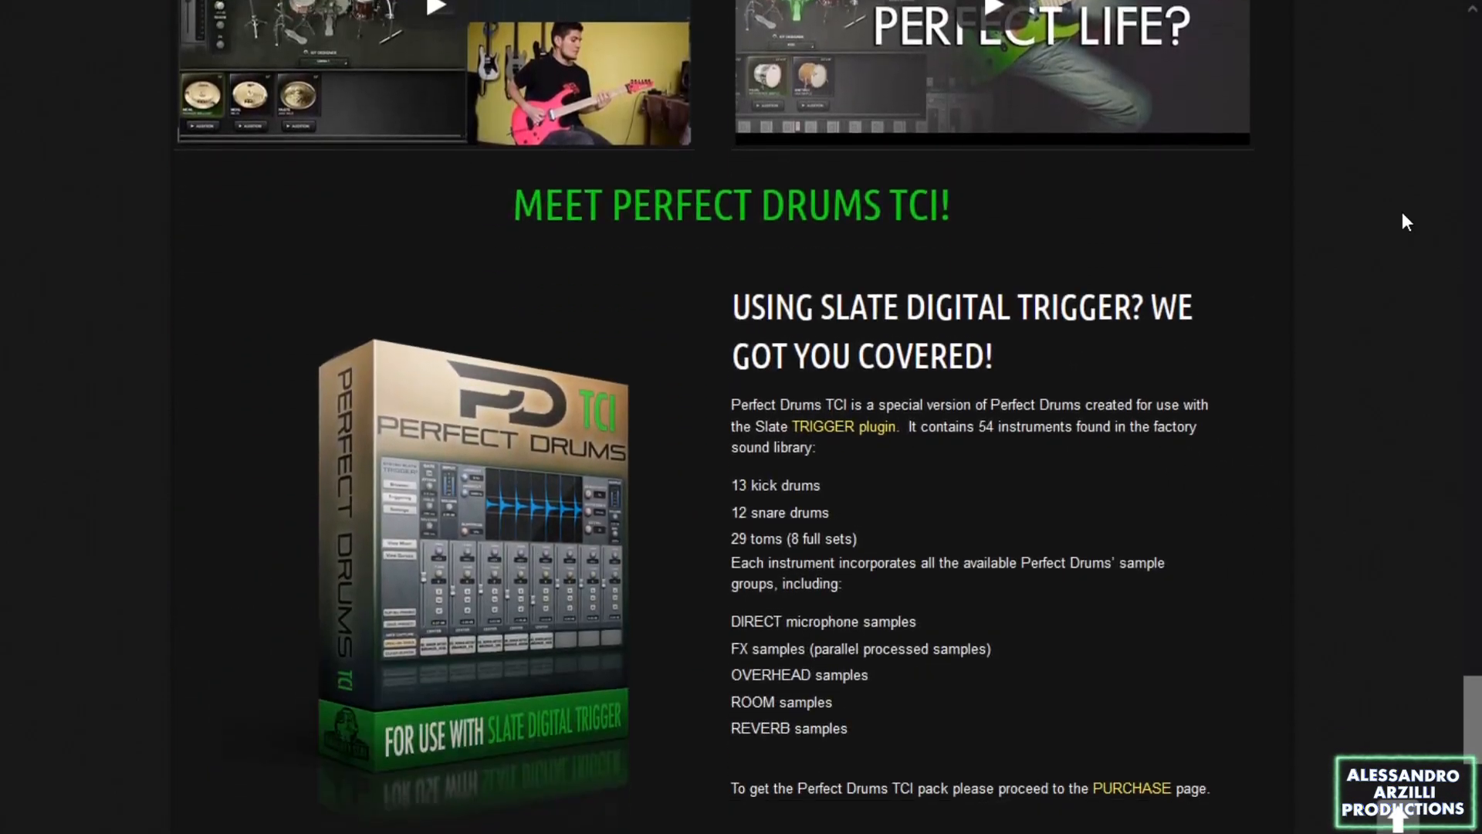
scroll(1403, 216, "down", 3)
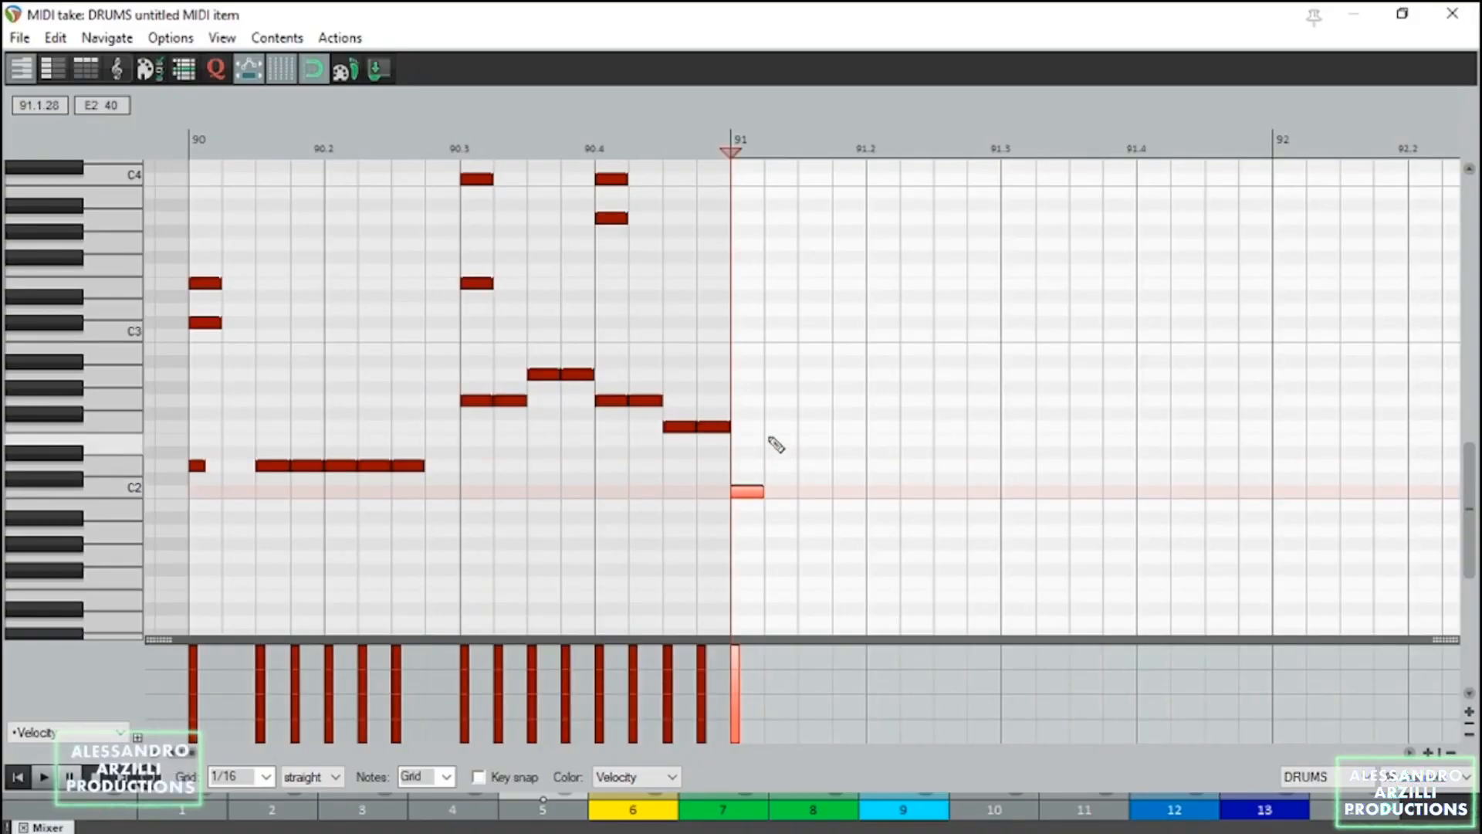
Fill the first beat of measure 91 in the DRUMS MIDI take by pasting three copies of the C2 sixteenth note.
key("ctrl+c")
key("ctrl+v")
key("ctrl+v")
key("ctrl+v")
left_click(741, 386)
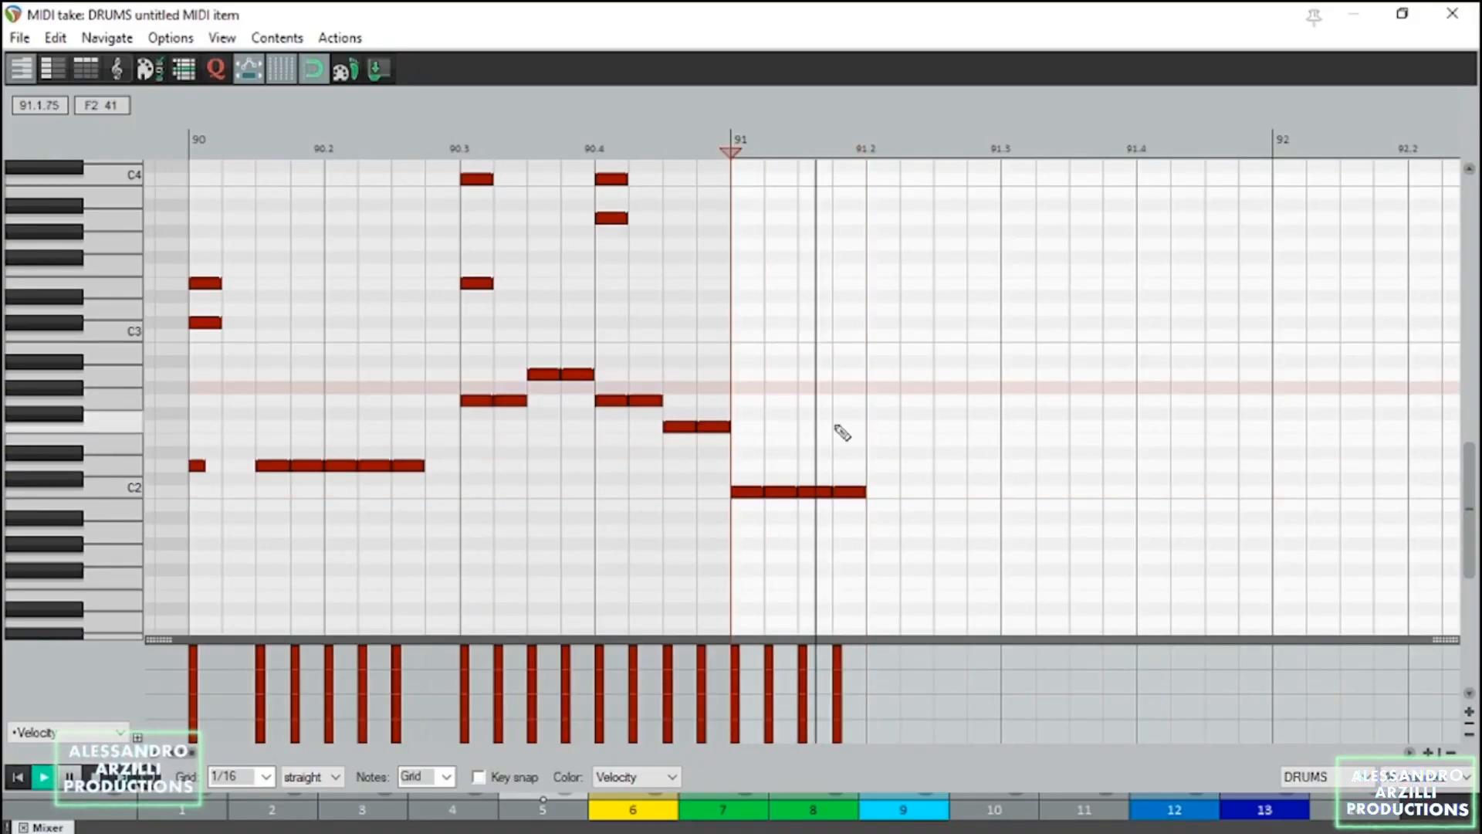
Add a D2 note at 91.2 and paste copies of three C2 sixteenth notes right after it.
left_click(881, 467)
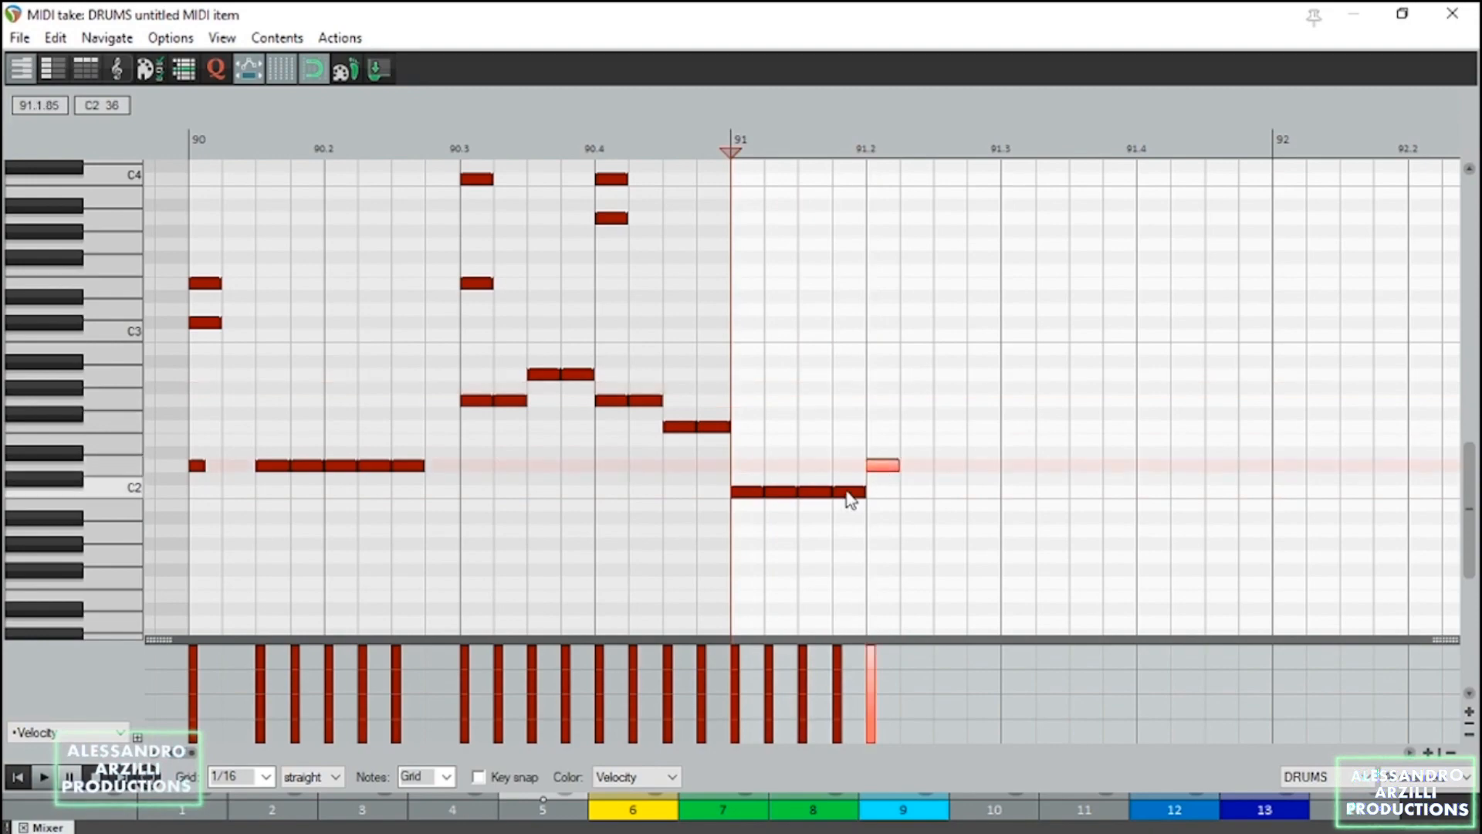
left_click_drag(776, 483, 860, 520)
key("ctrl+c")
key("ctrl+v")
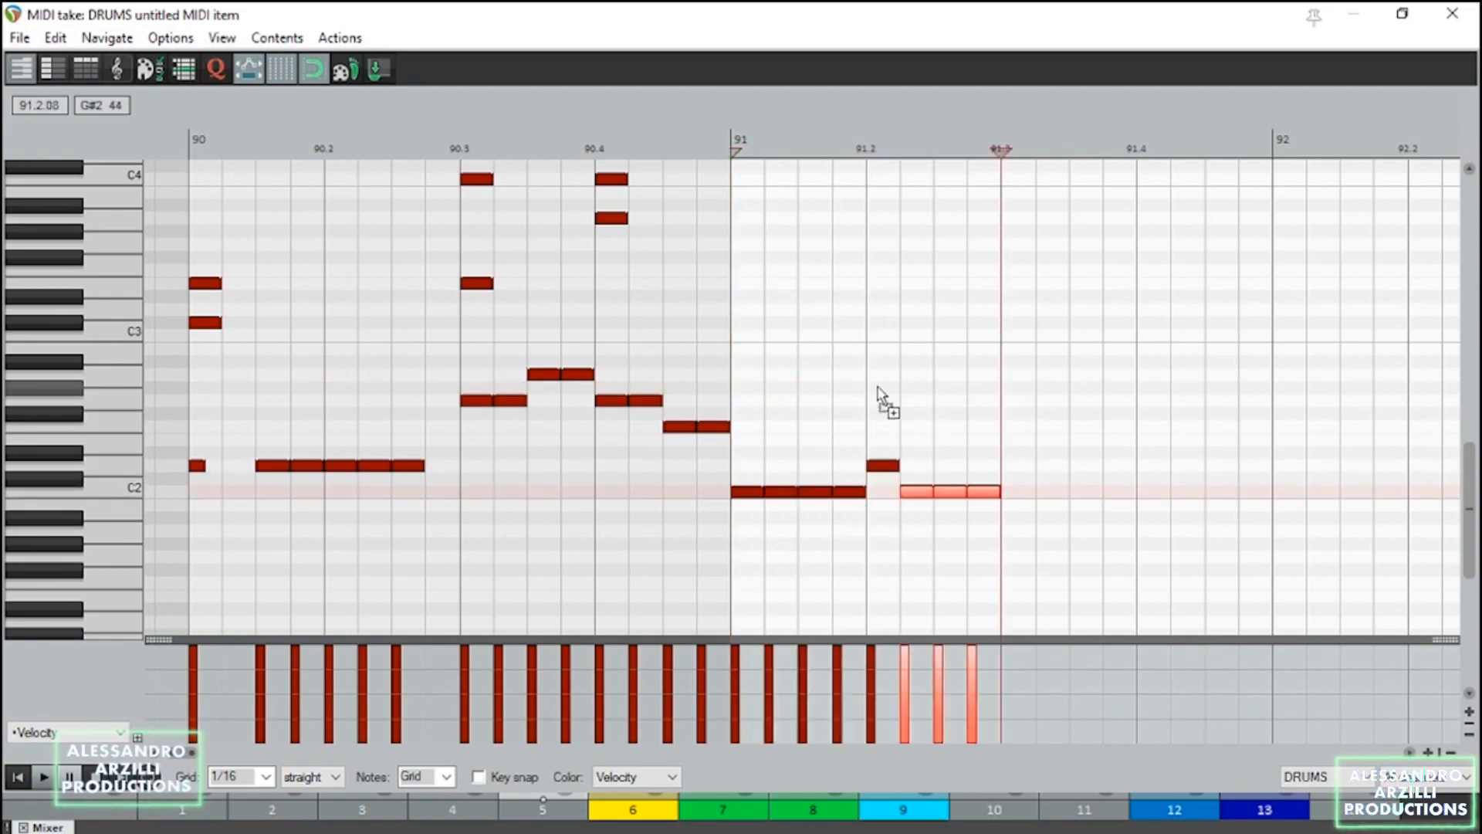
left_click(734, 348)
Paste three copies of the two-beat drum pattern from 91.3 up to measure 93 and play it back from measure 91.
left_click_drag(1089, 436, 752, 514)
left_click(1012, 457)
scroll(1055, 430, "down", 2)
key("ctrl+v")
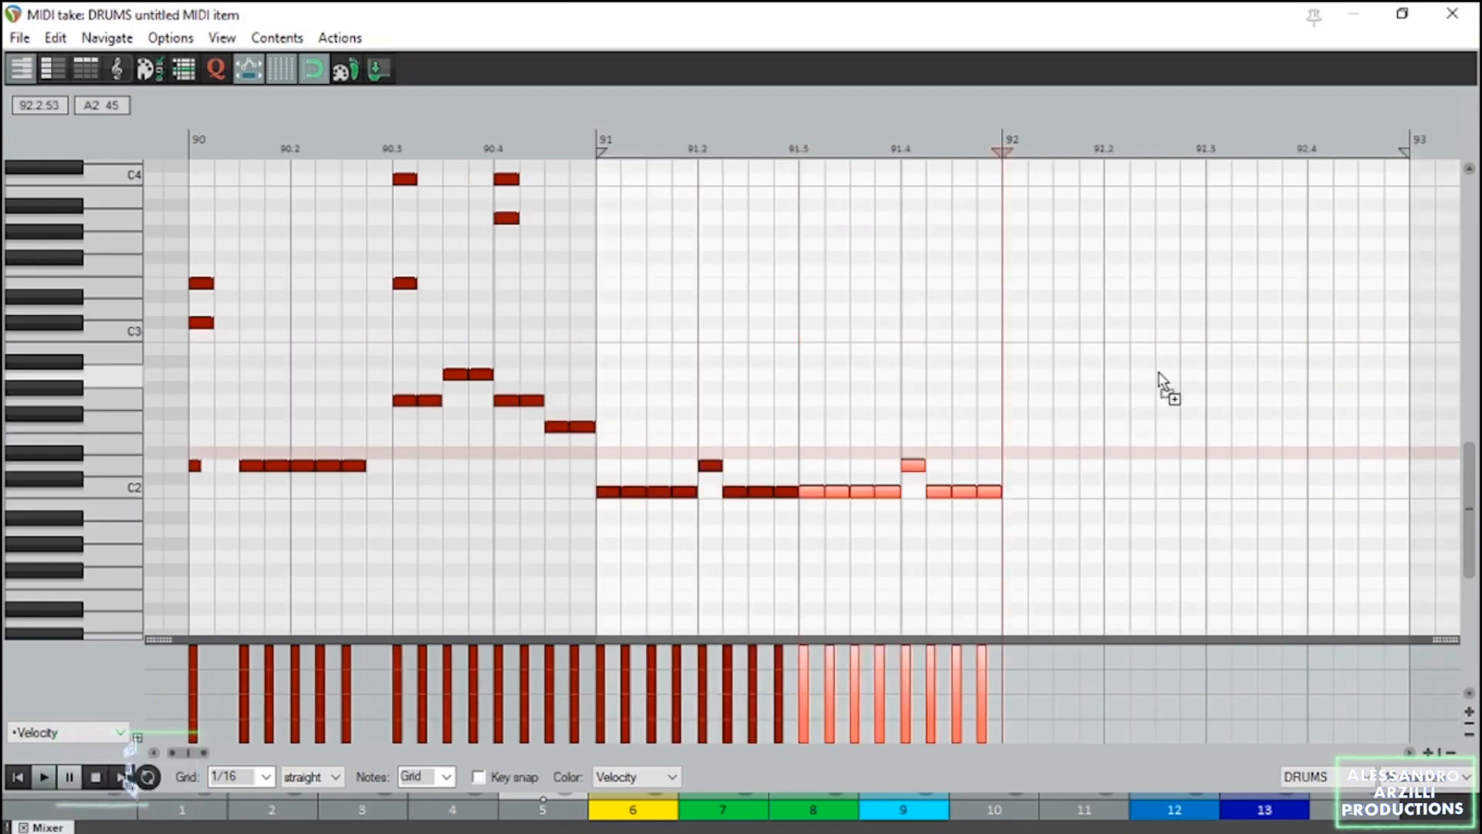
scroll(1158, 388, "down", 2)
key("ctrl+v")
key("ctrl+v")
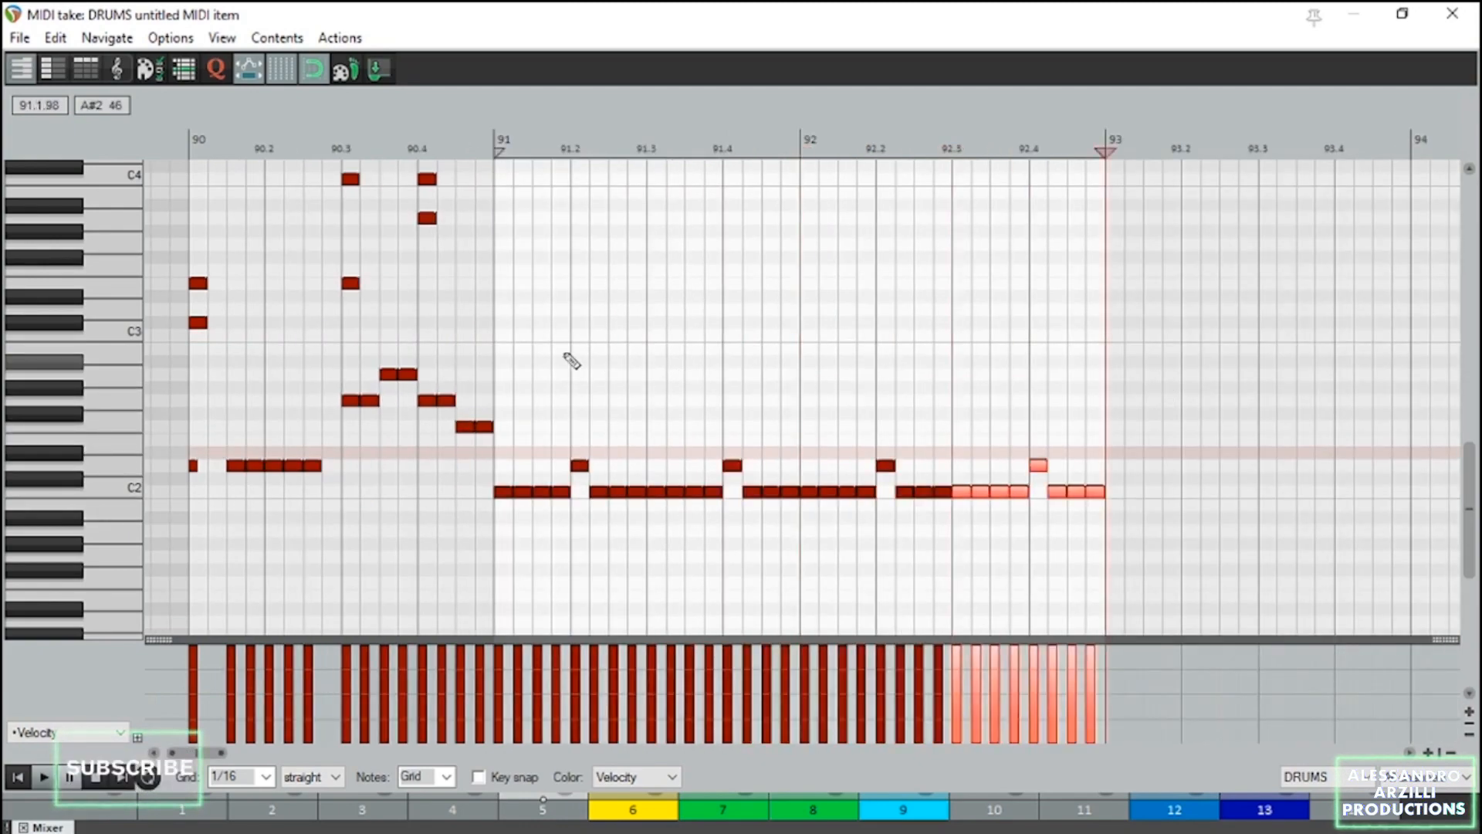
left_click(496, 335)
key("space")
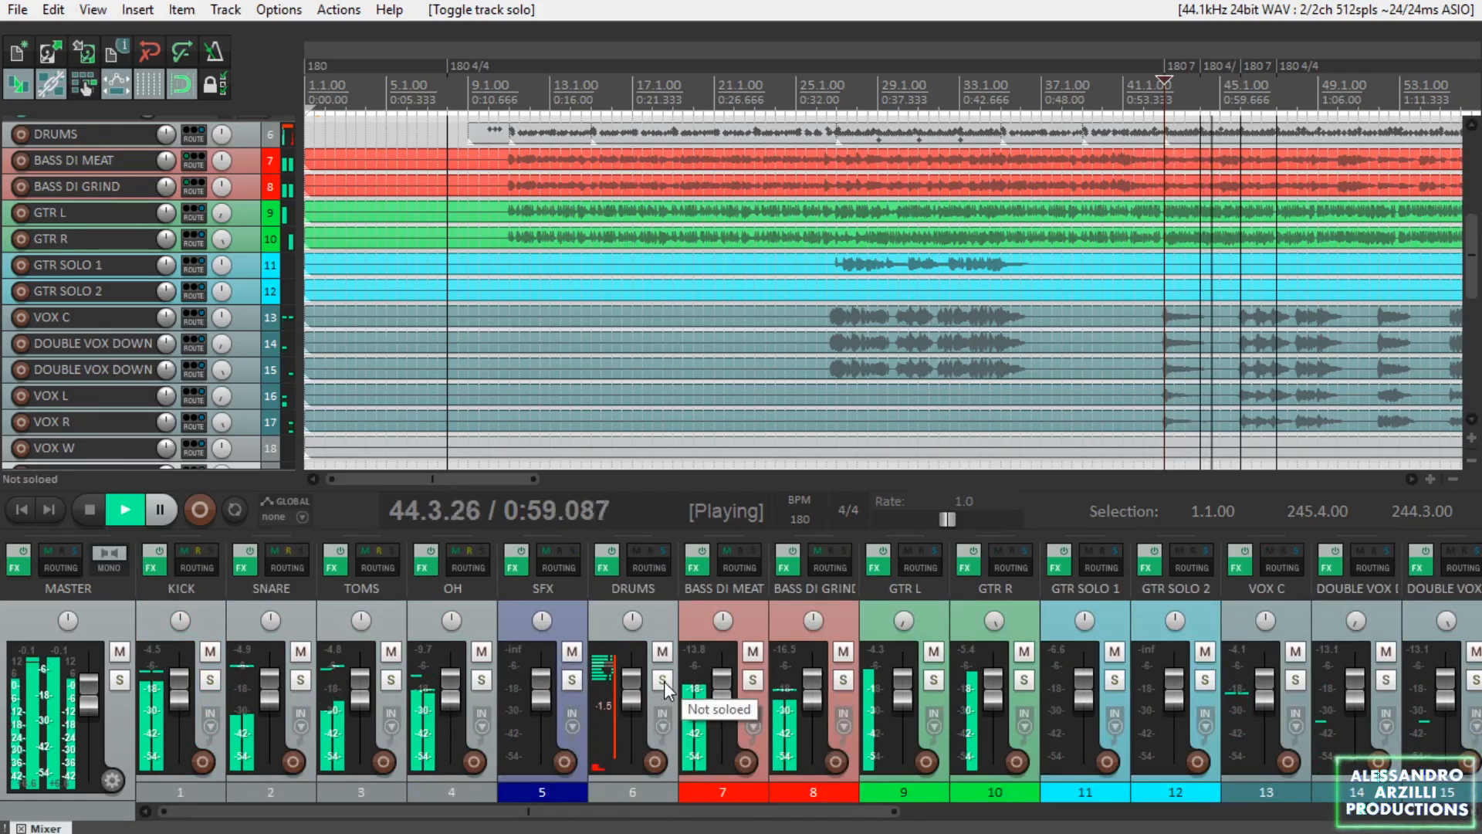
Solo the DRUMS track and look through the Drums, Sampler and Mixer pages of its Perfect Drums plugin.
left_click(662, 681)
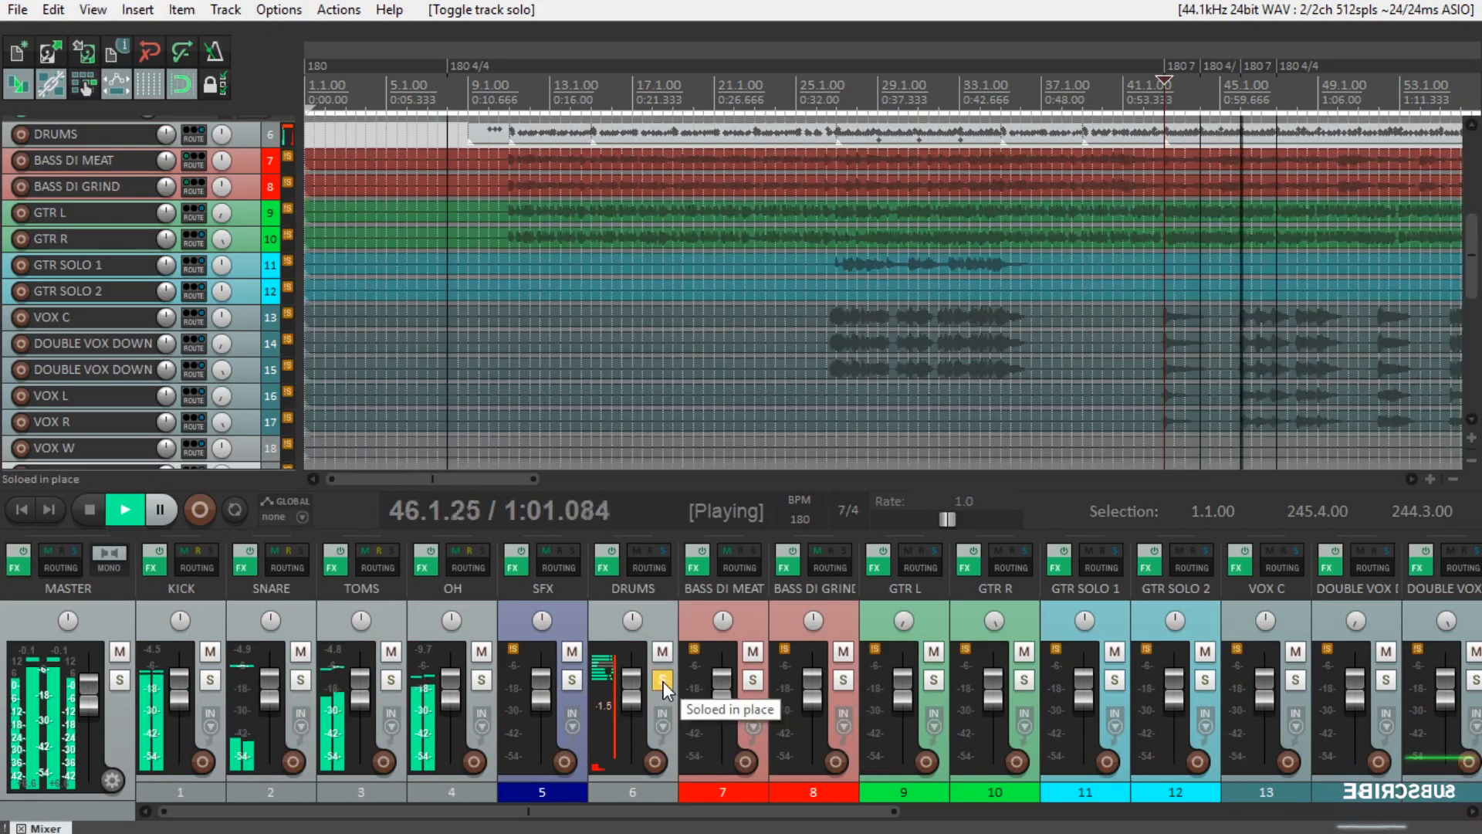
scroll(1252, 275, "up", 3)
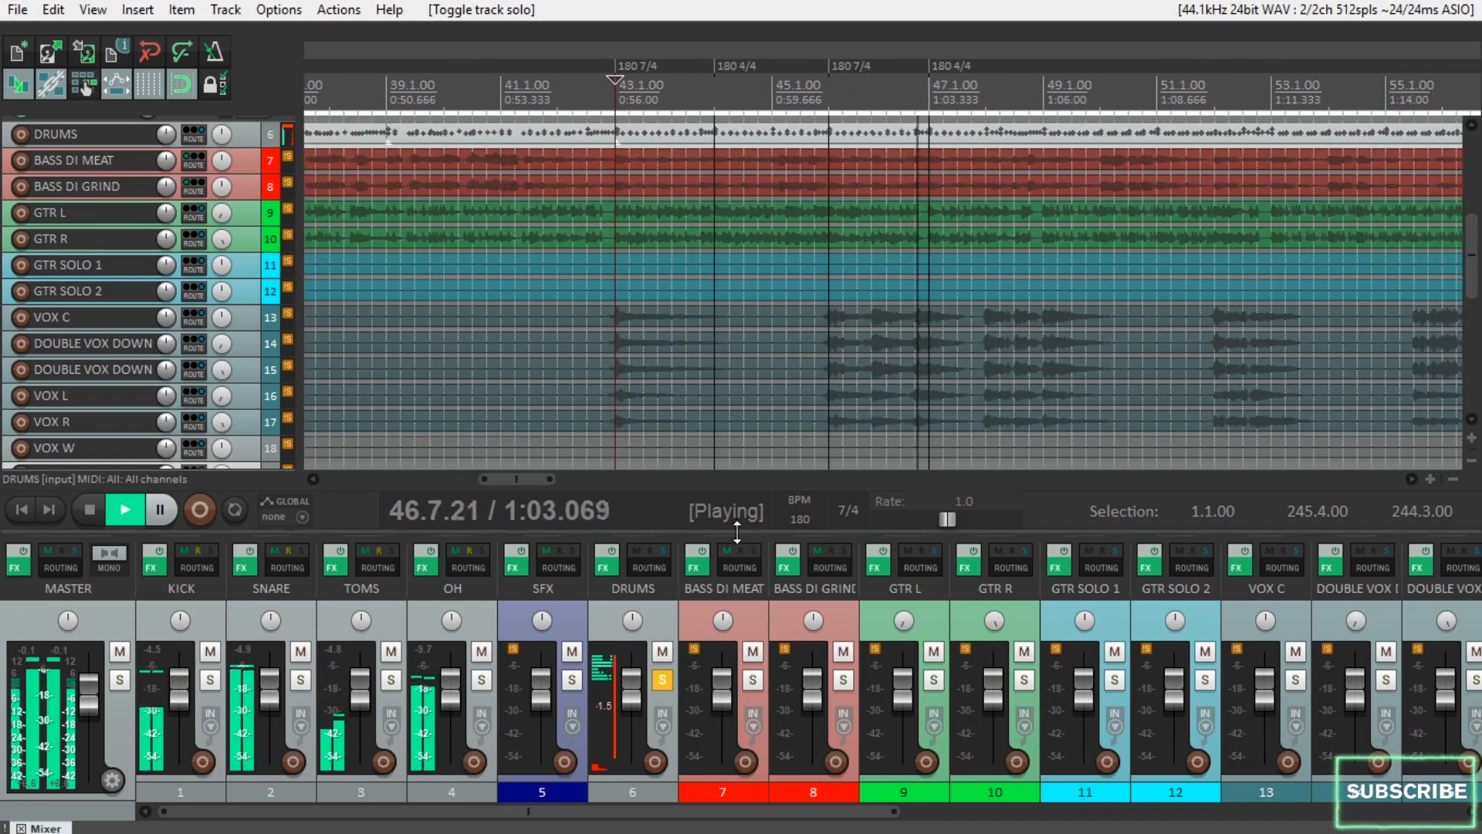
left_click(607, 571)
left_click(216, 142)
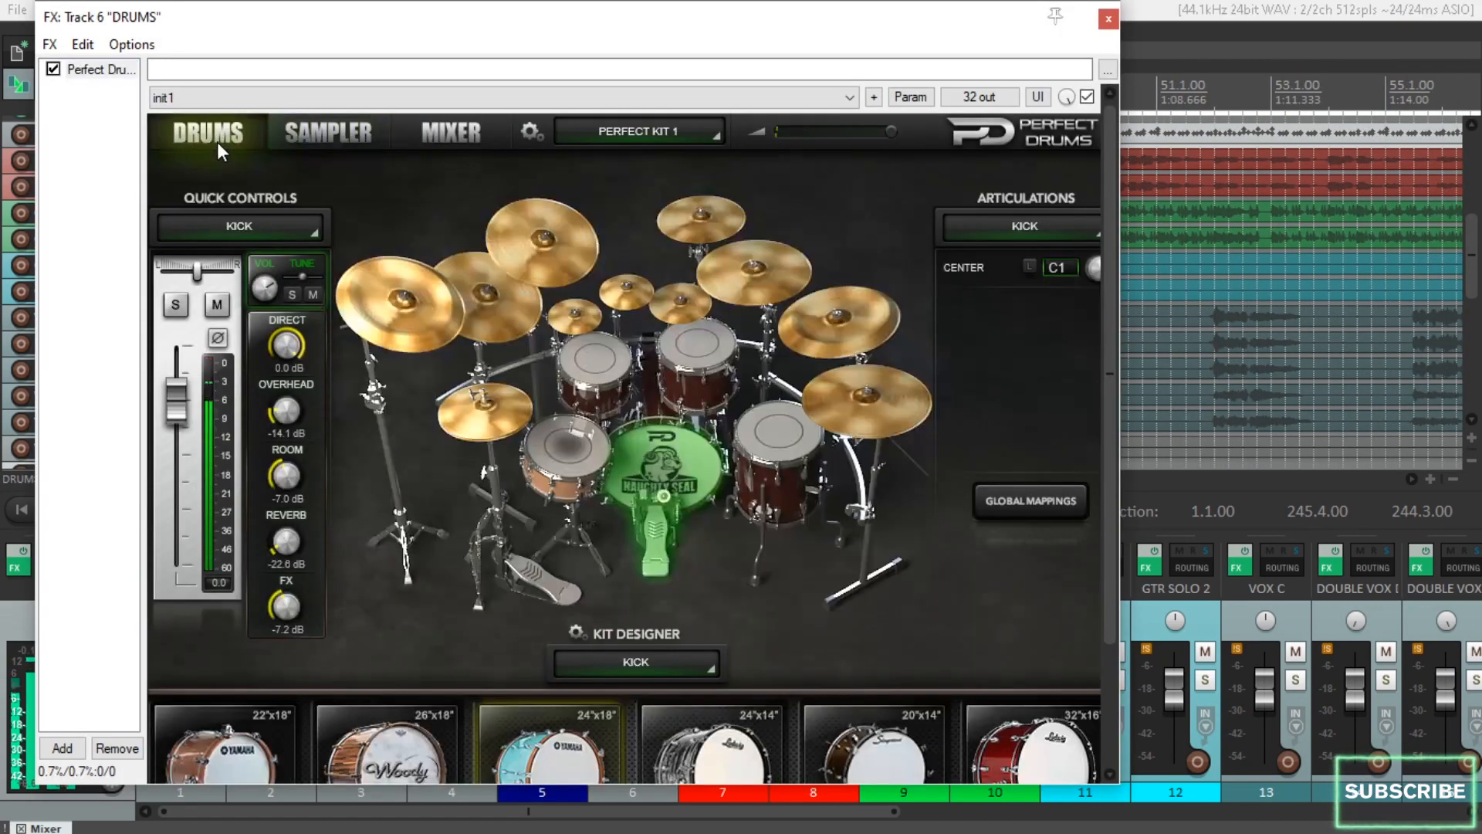
scroll(1111, 314, "down", 3)
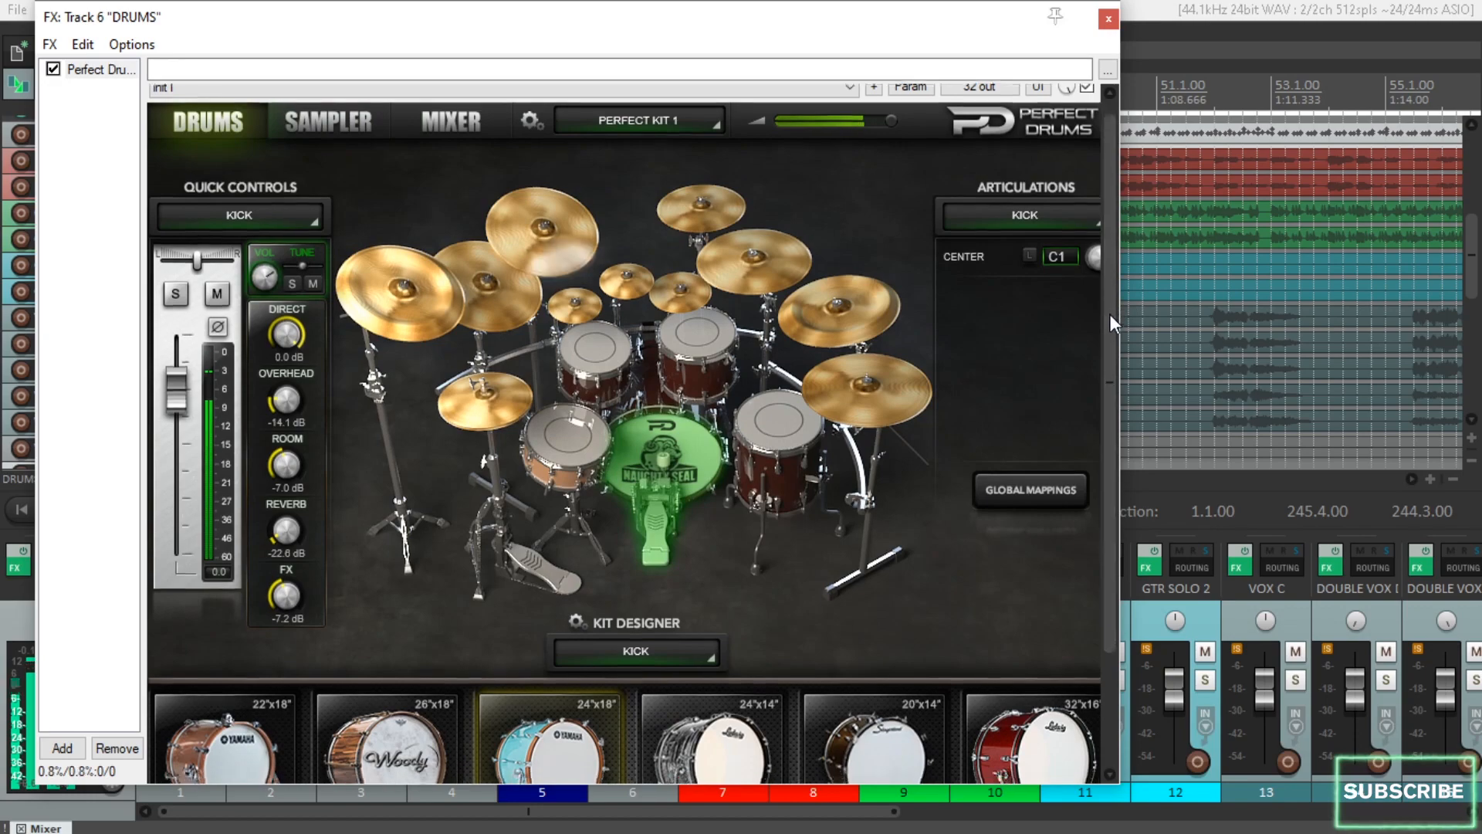
left_click_drag(1113, 369, 1109, 281)
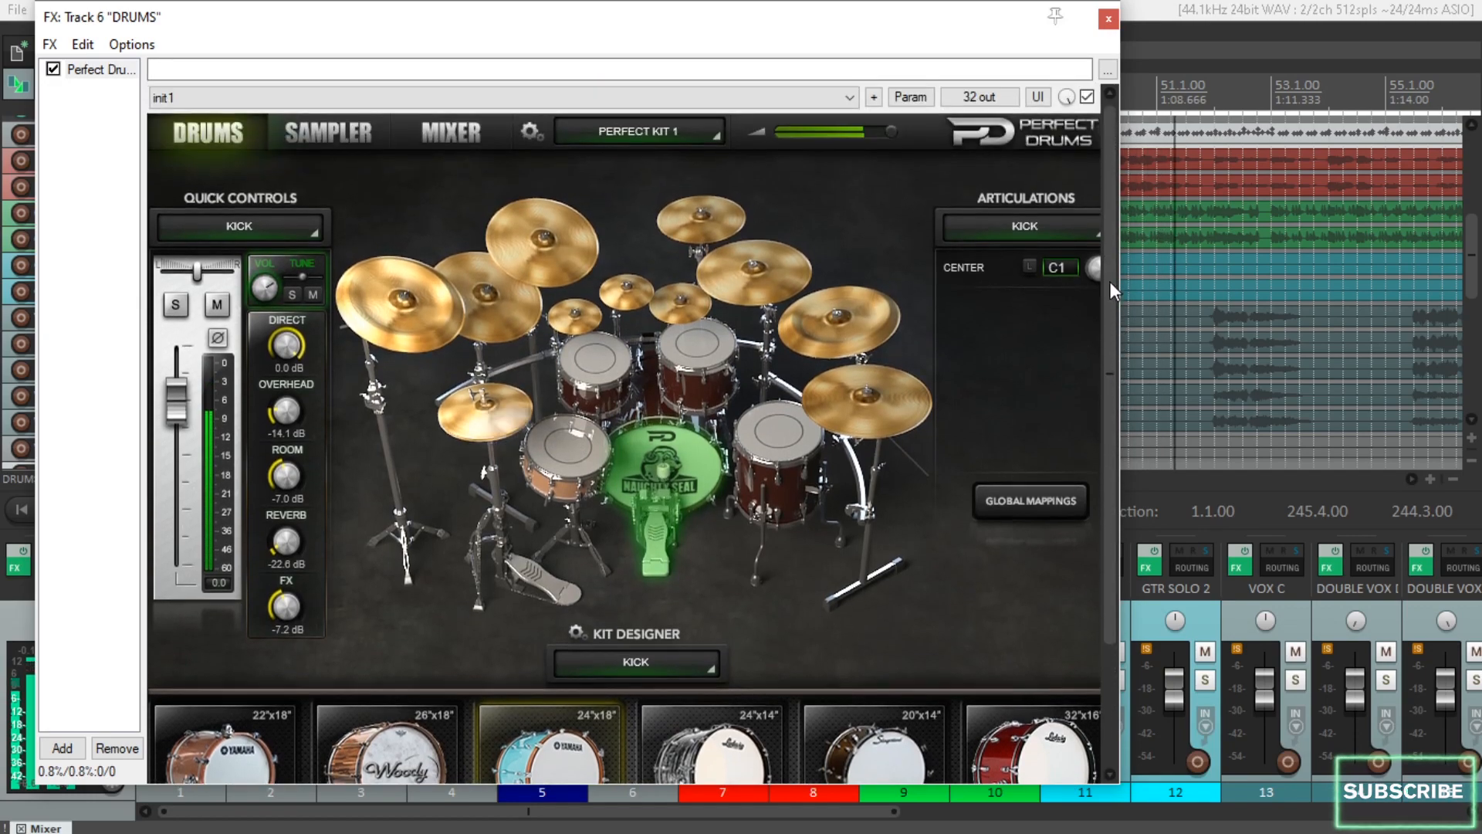
left_click(341, 124)
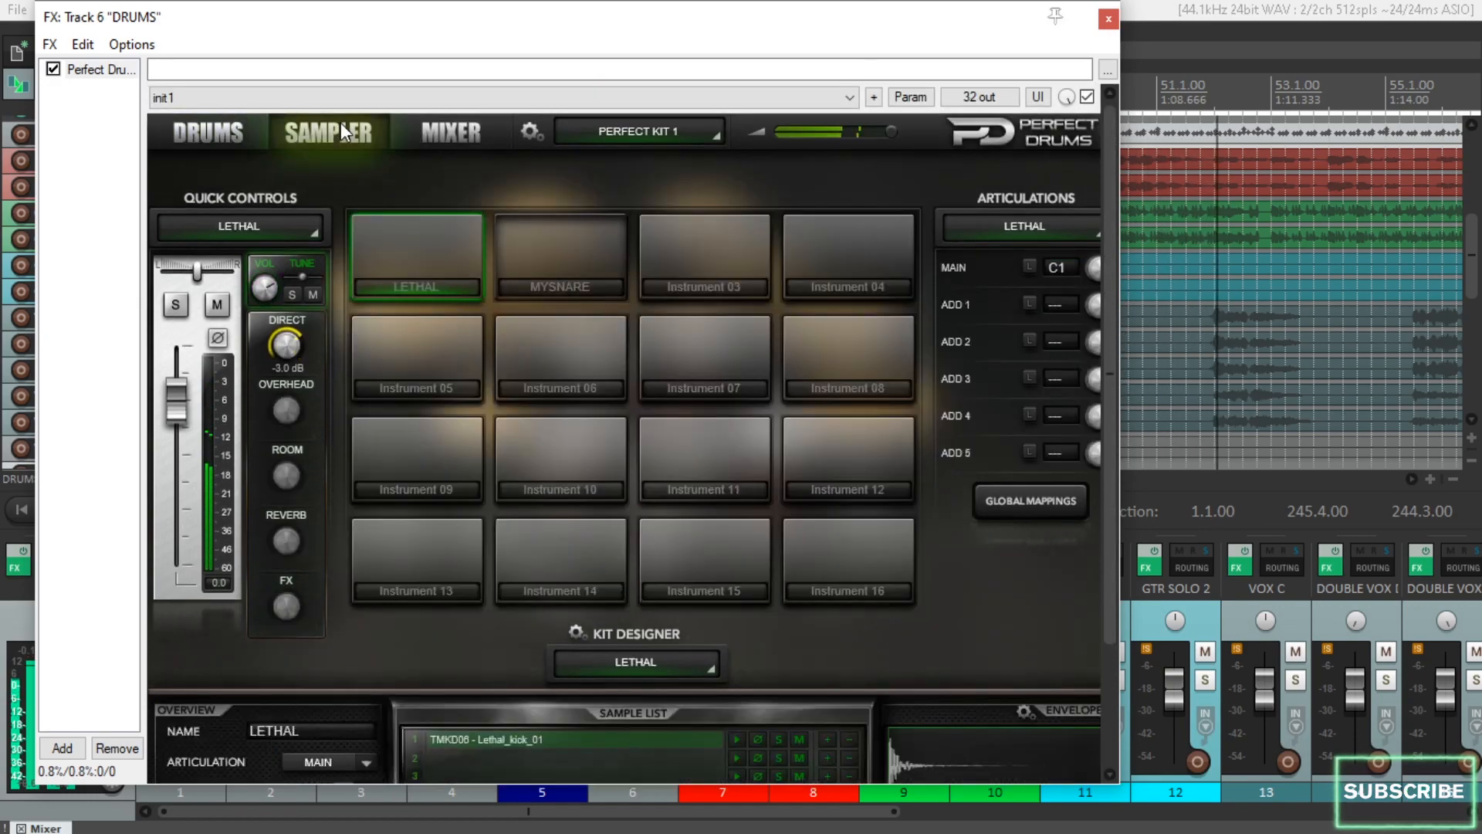
left_click(476, 133)
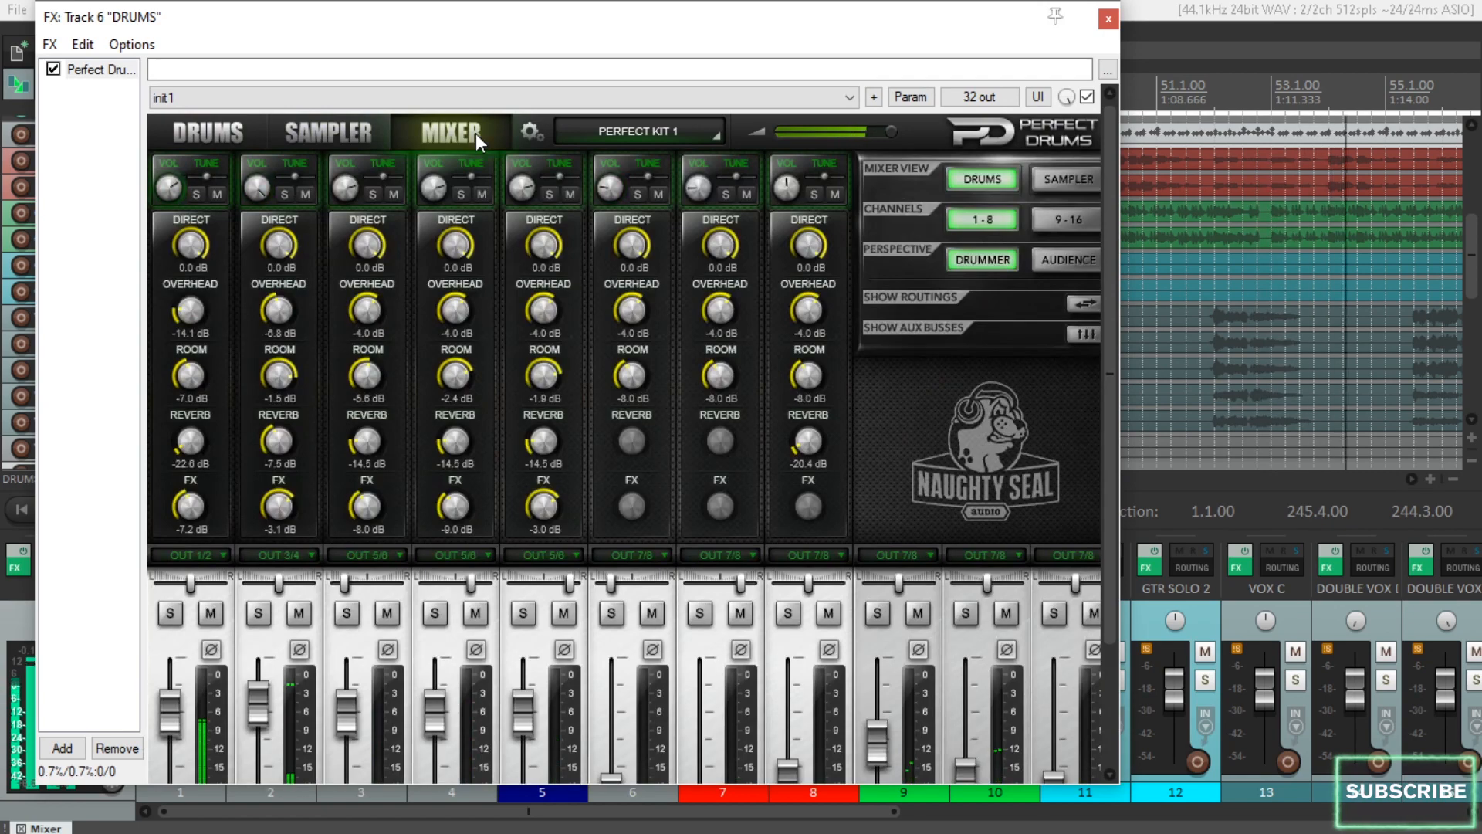
left_click(224, 136)
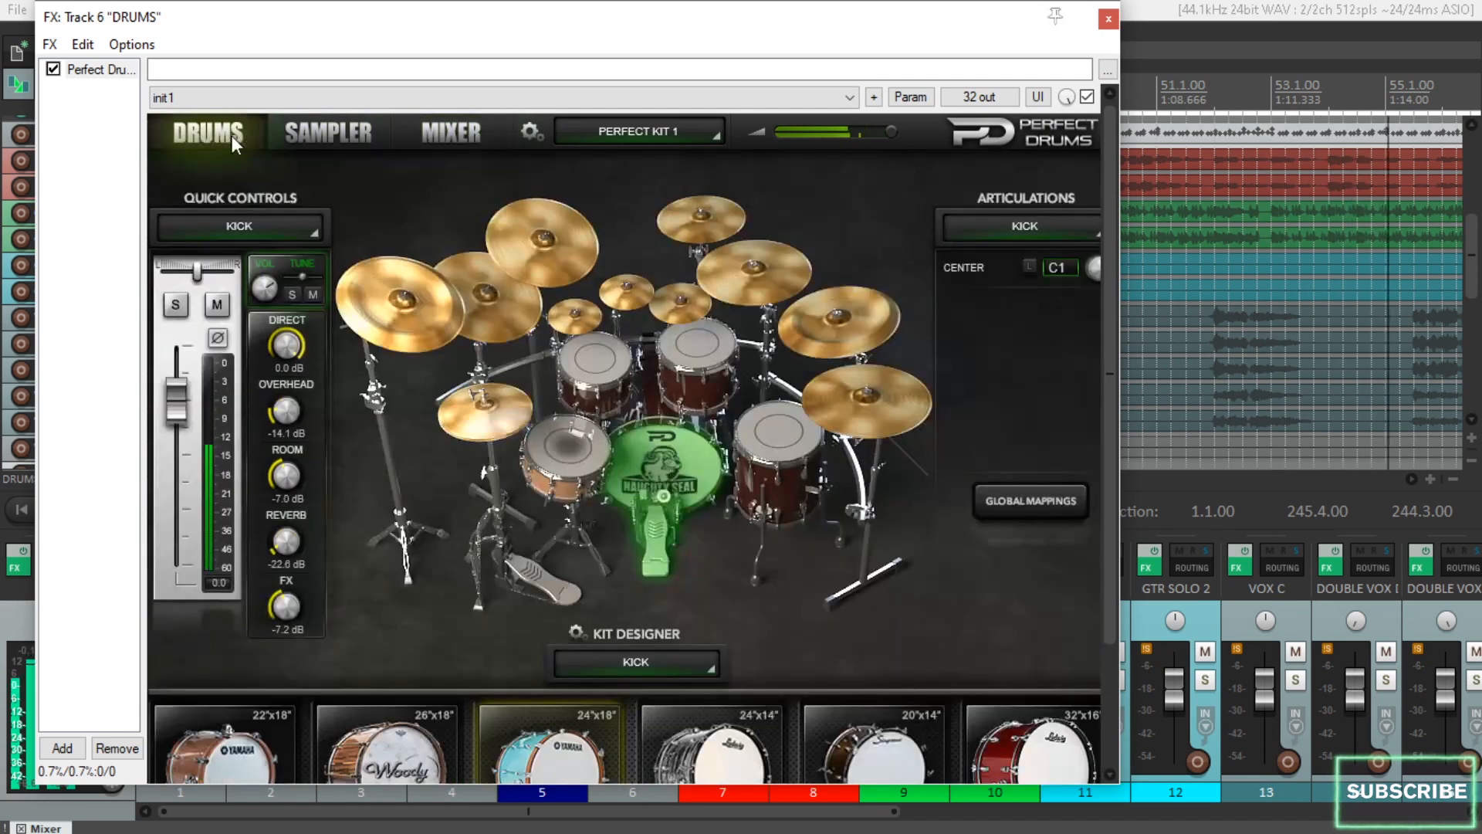
left_click(1108, 19)
Alternate between the soloed DRUMS track and the full mix during playback, leaving the drums unsoloed.
left_click(663, 679)
left_click(668, 680)
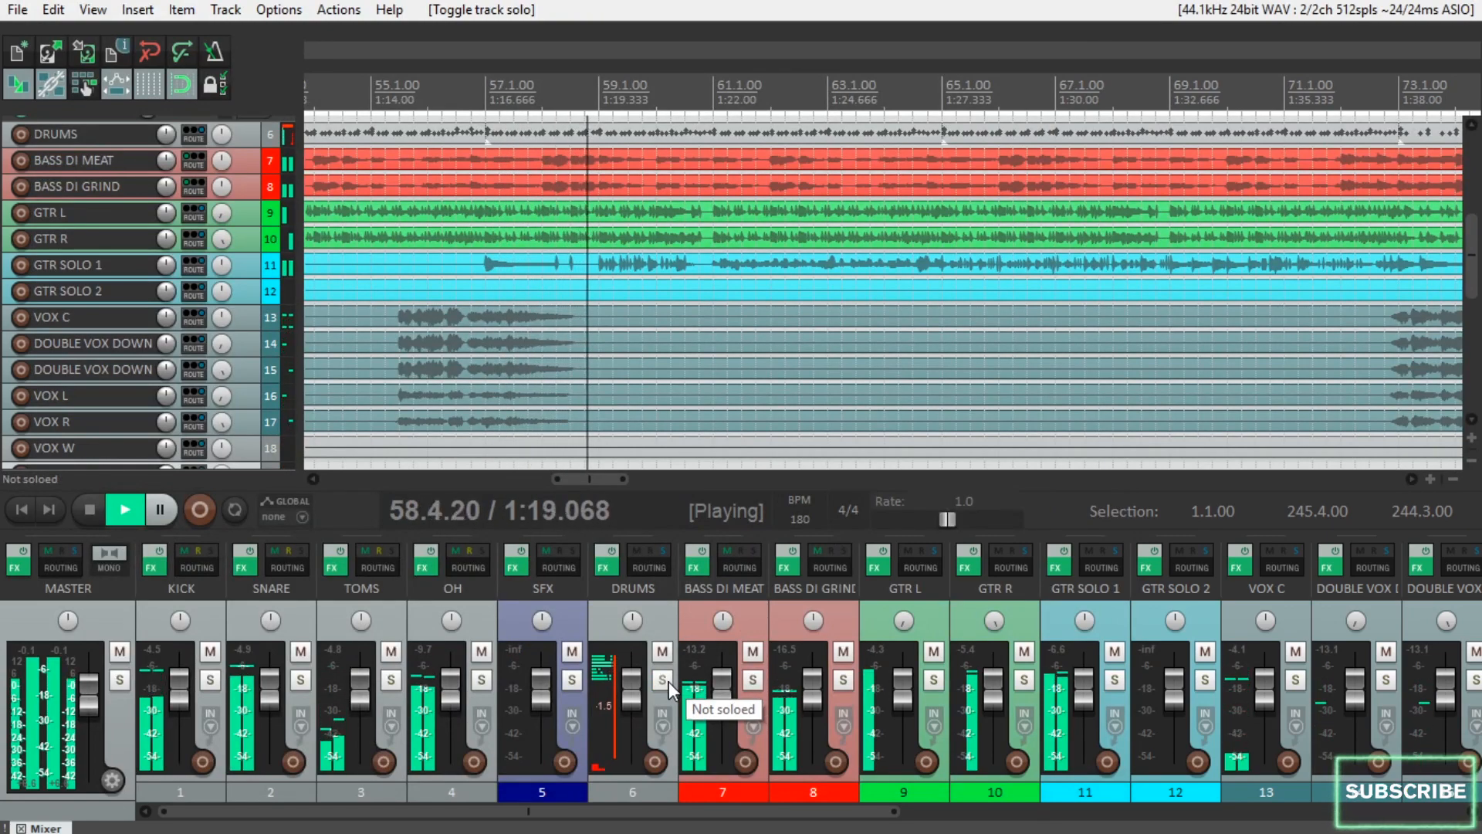
left_click(669, 681)
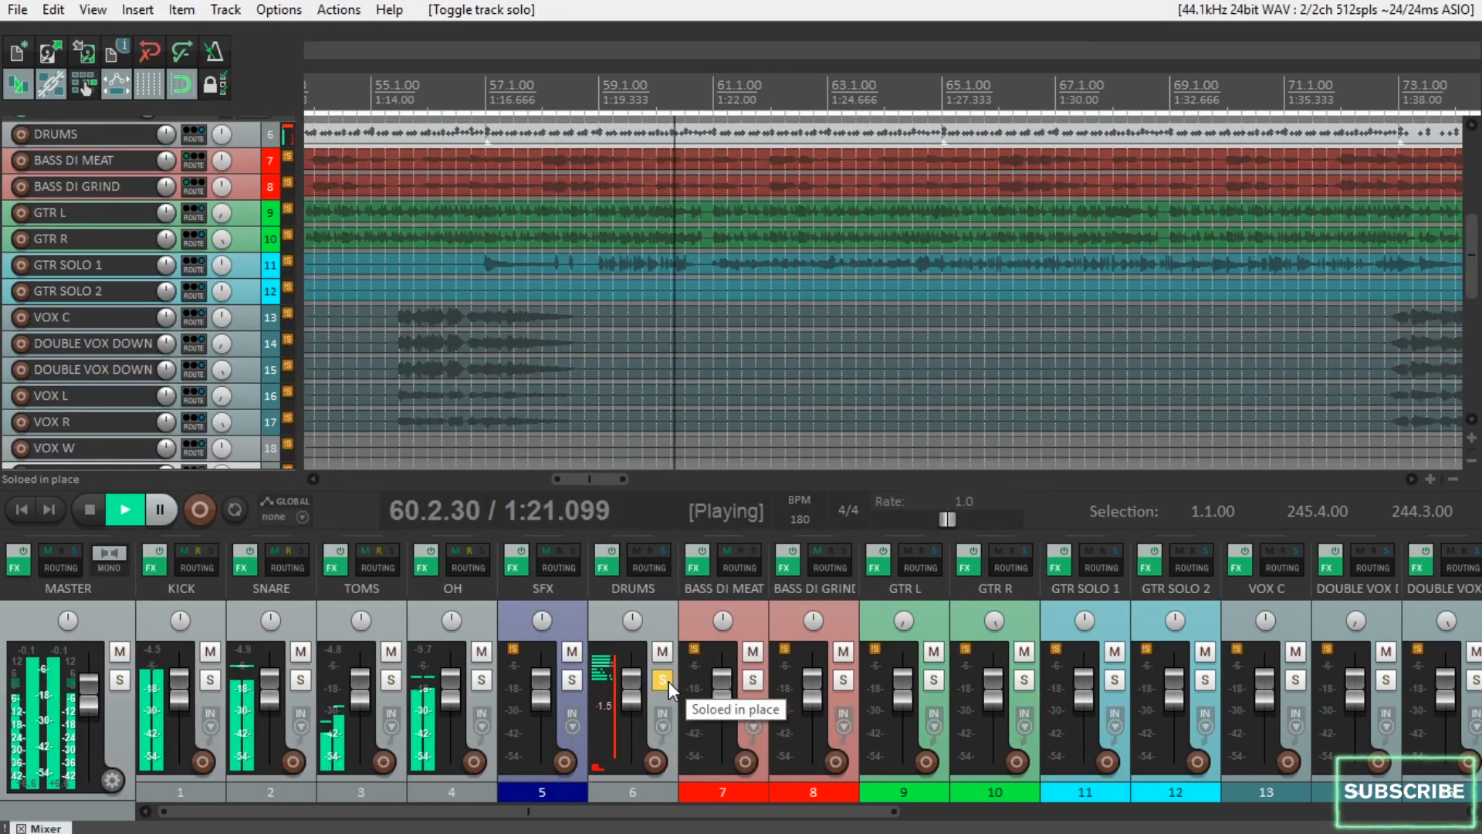
left_click(668, 681)
scroll(930, 354, "down", 3)
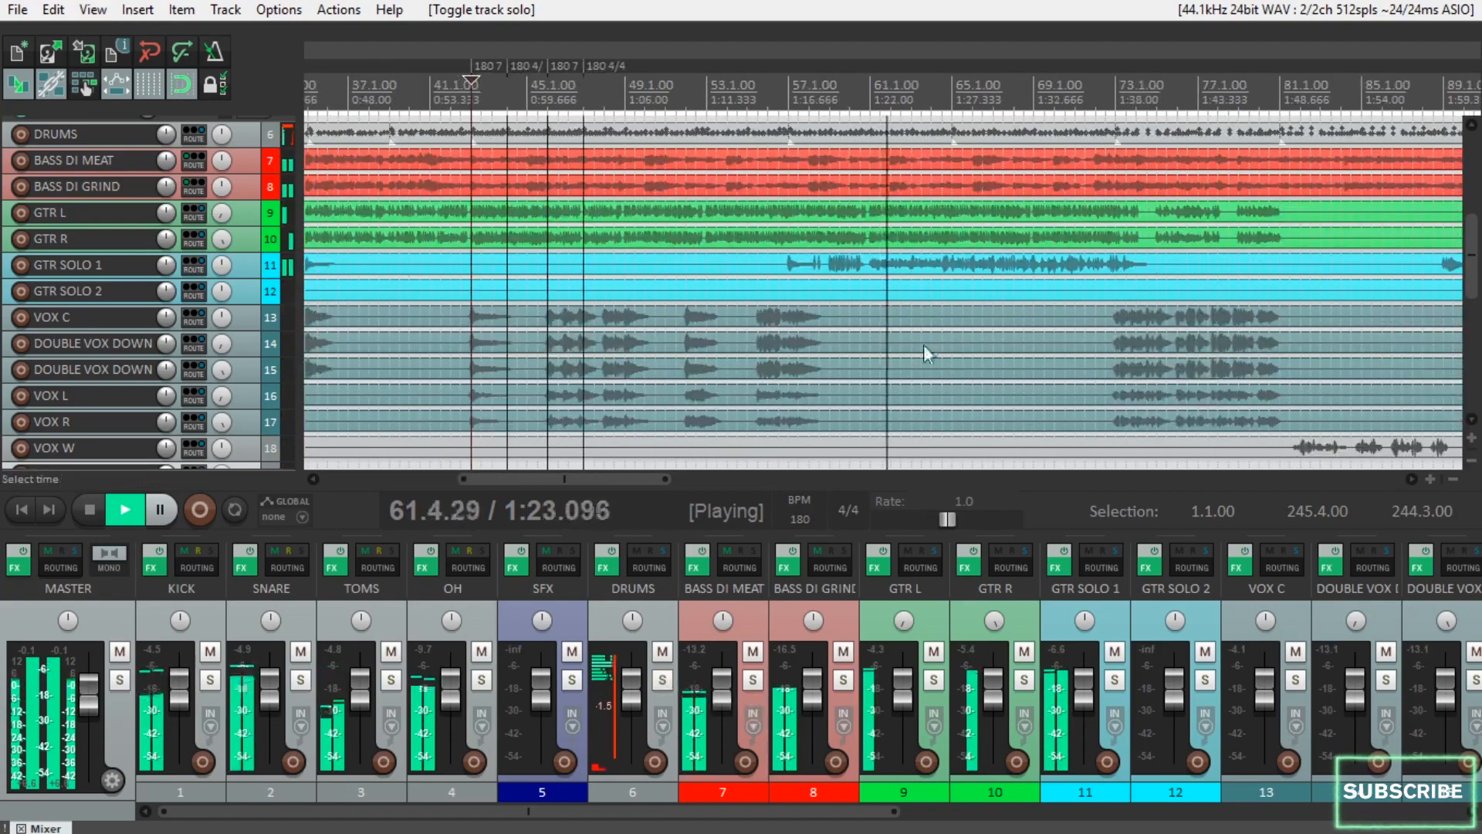
Play from just before measure 73, audition the DRUMS track soloed and unsoloed, and stop playback.
left_click(1106, 100)
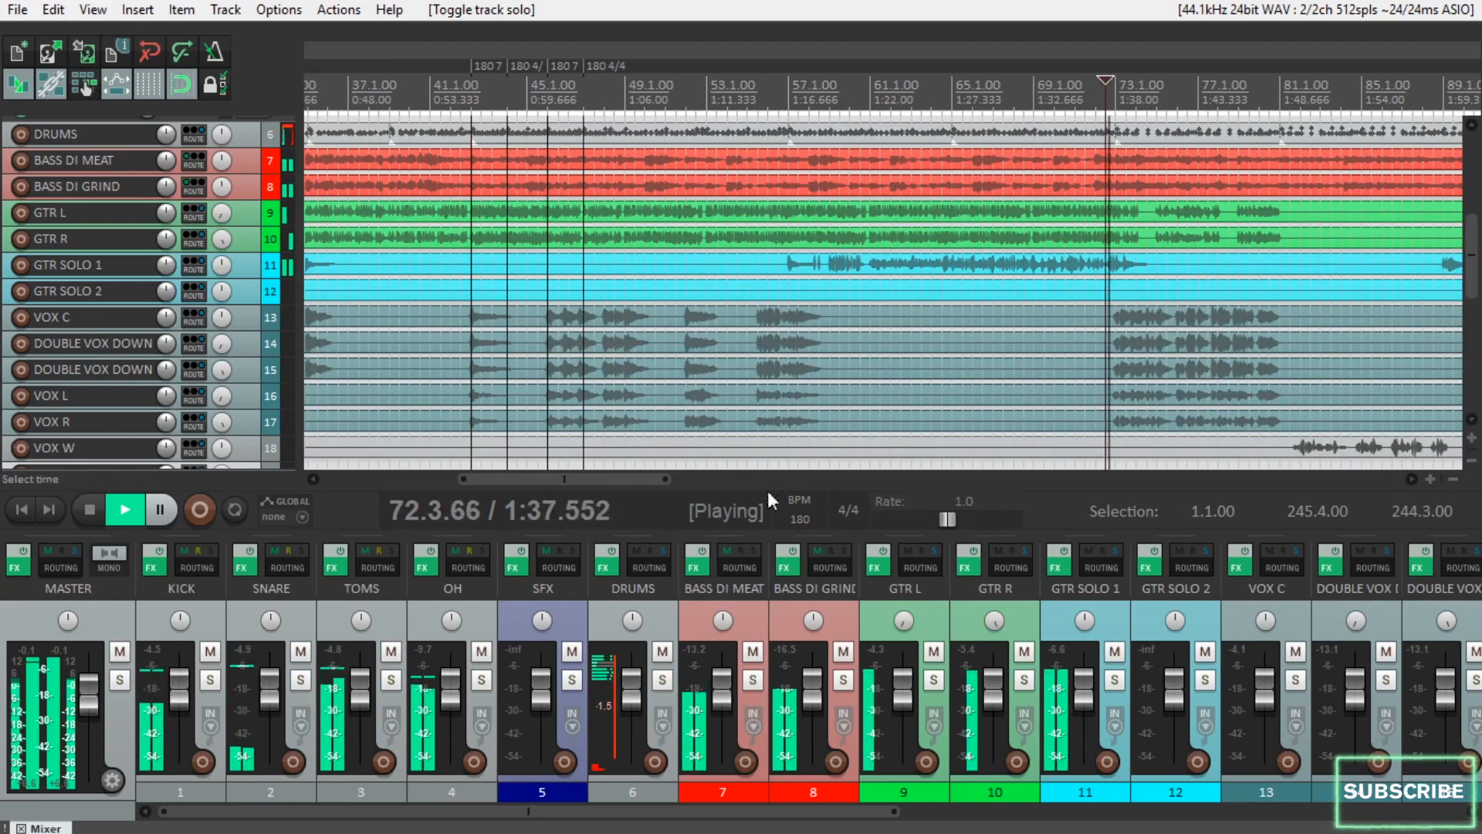
left_click(668, 680)
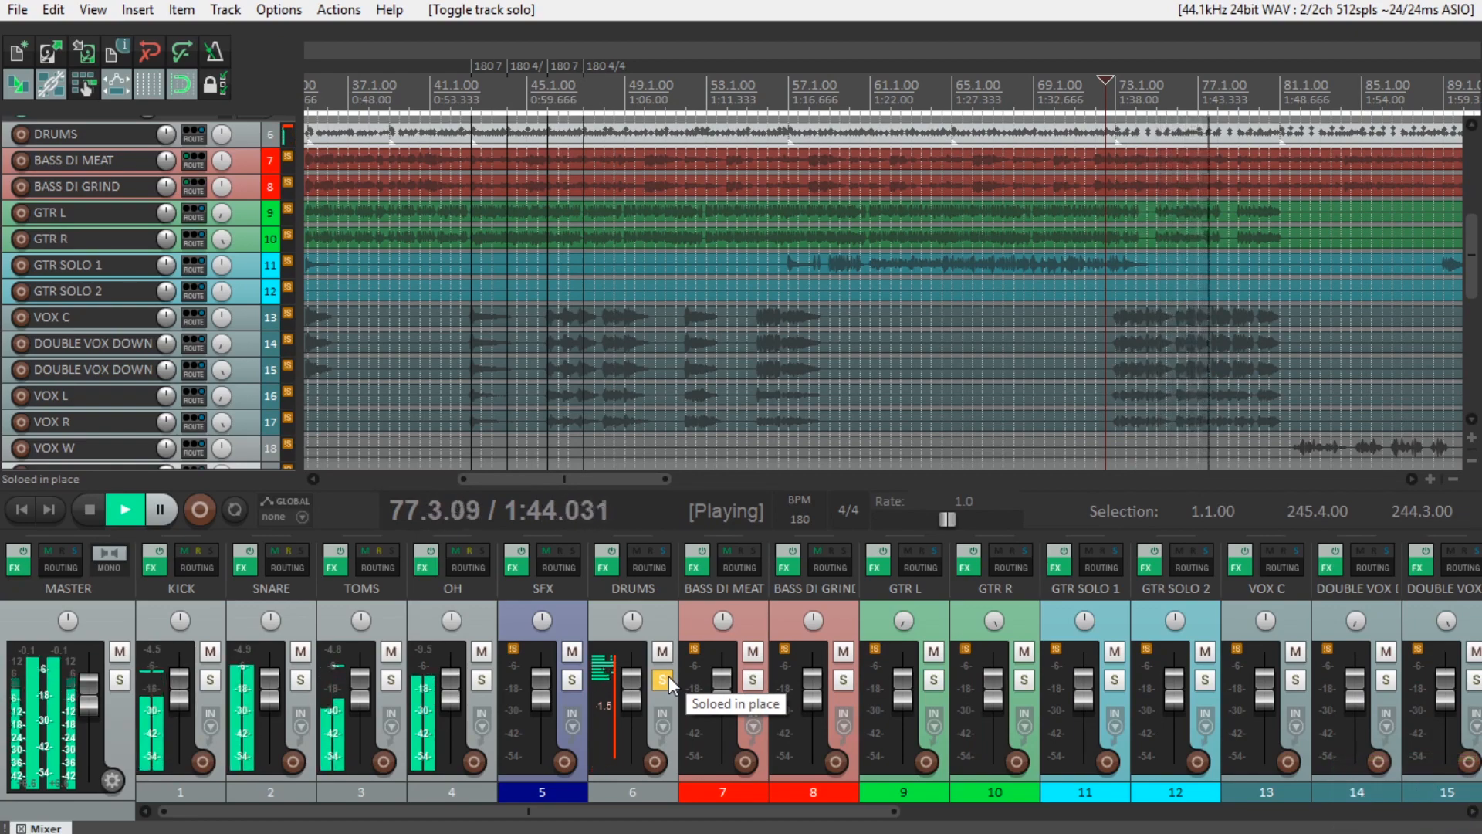
left_click(665, 680)
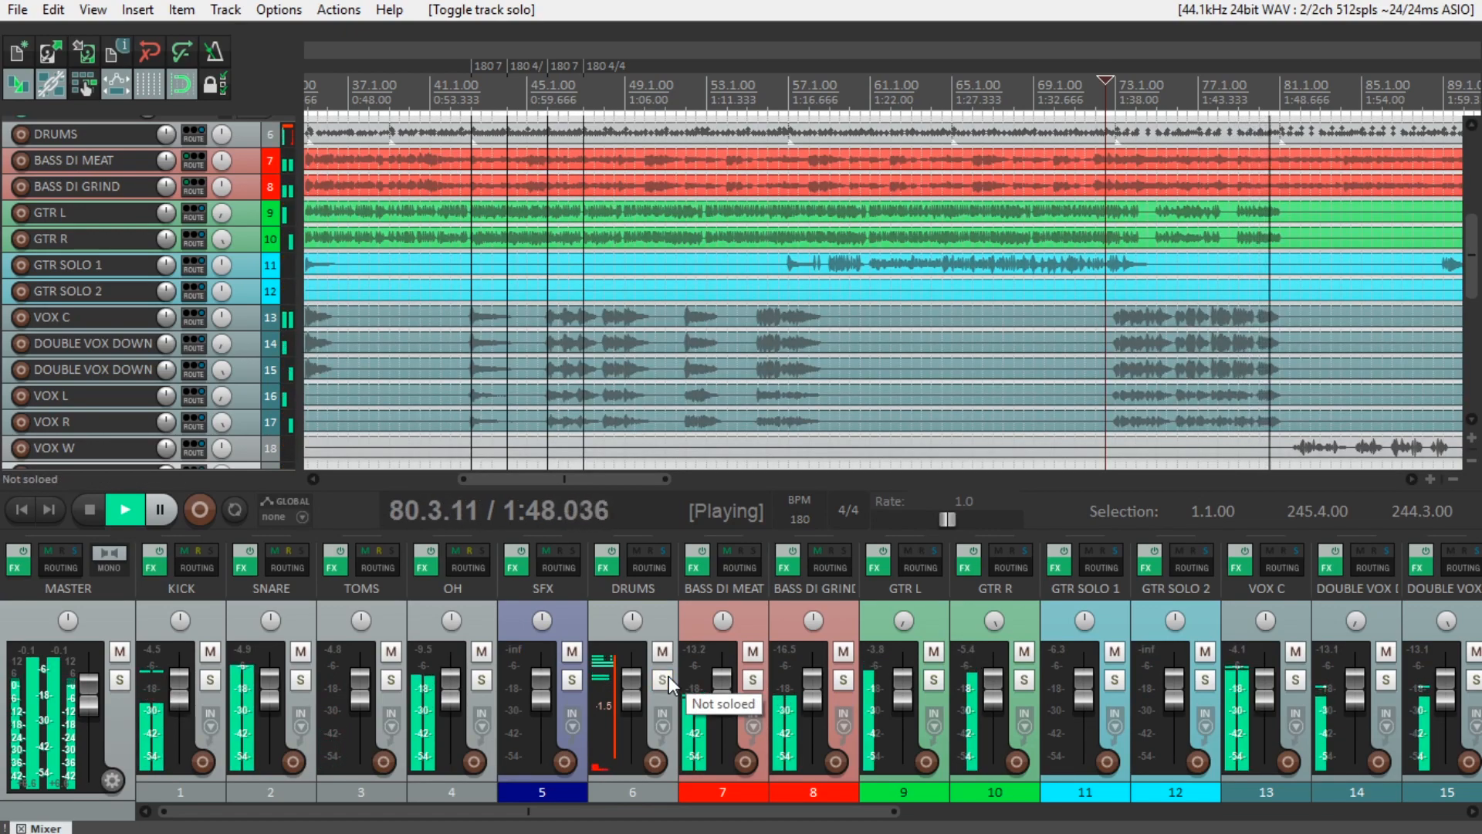
scroll(952, 373, "down", 2)
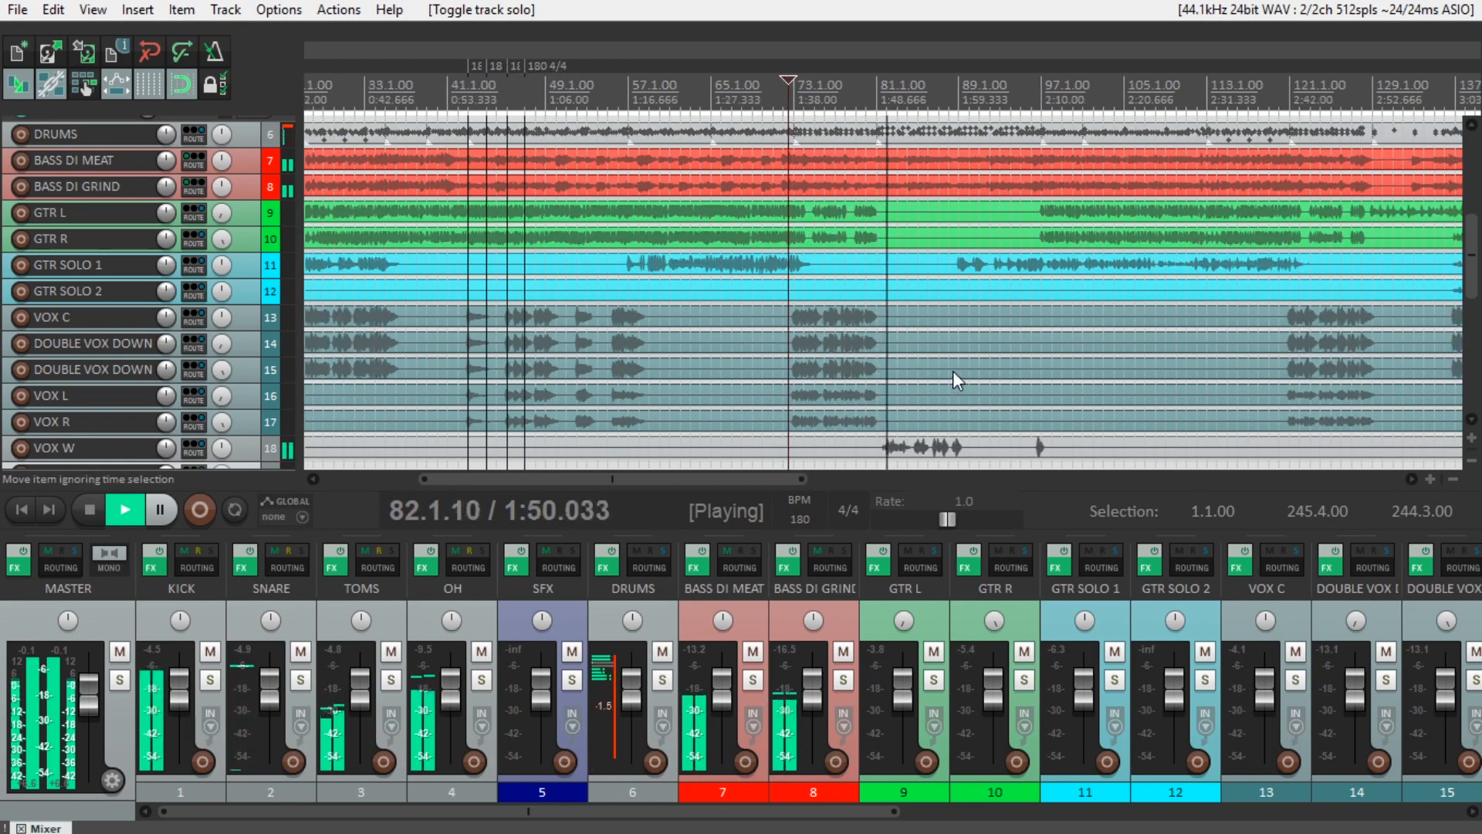
scroll(957, 366, "down", 1)
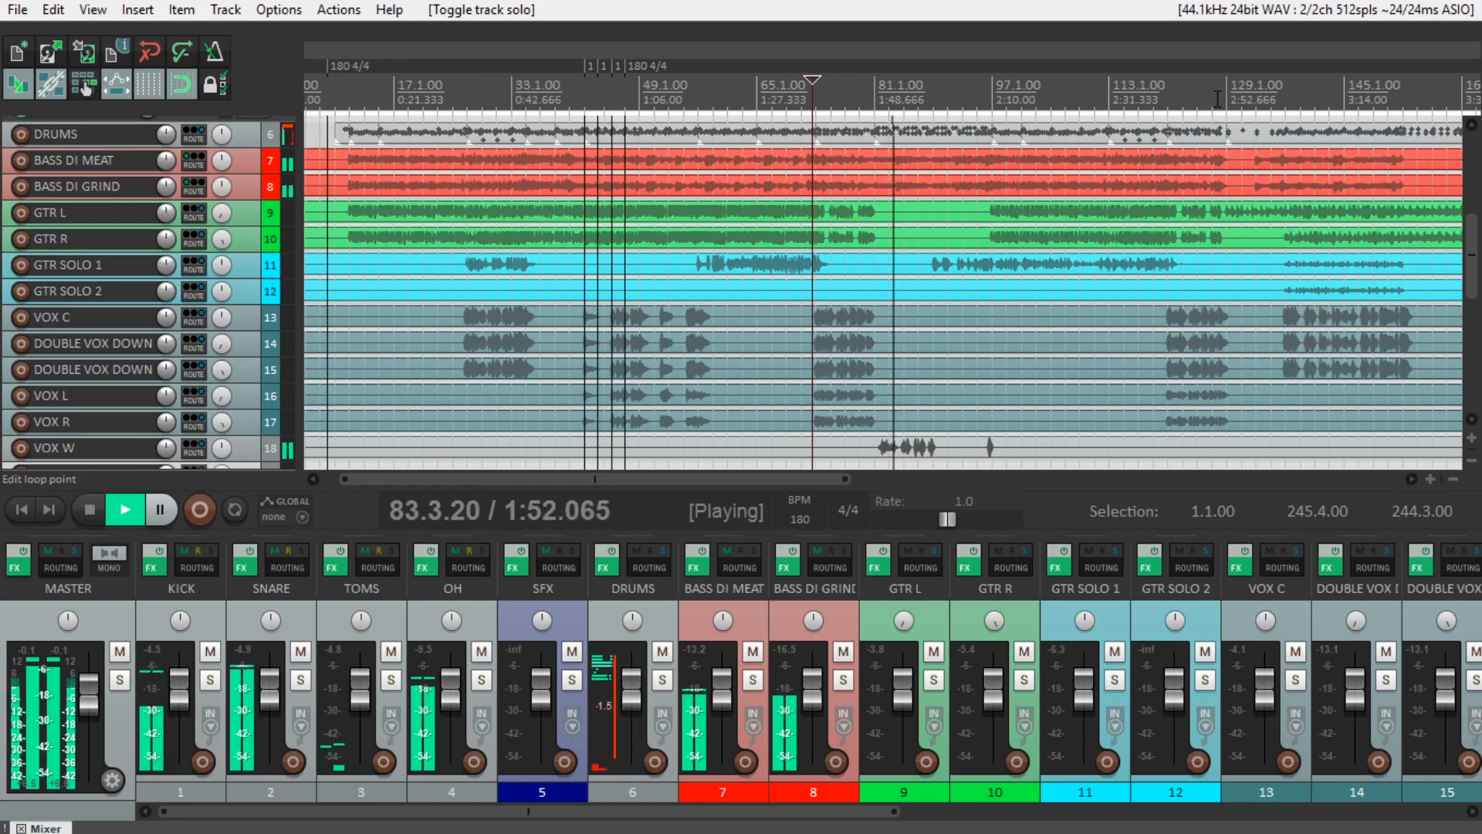
key("space")
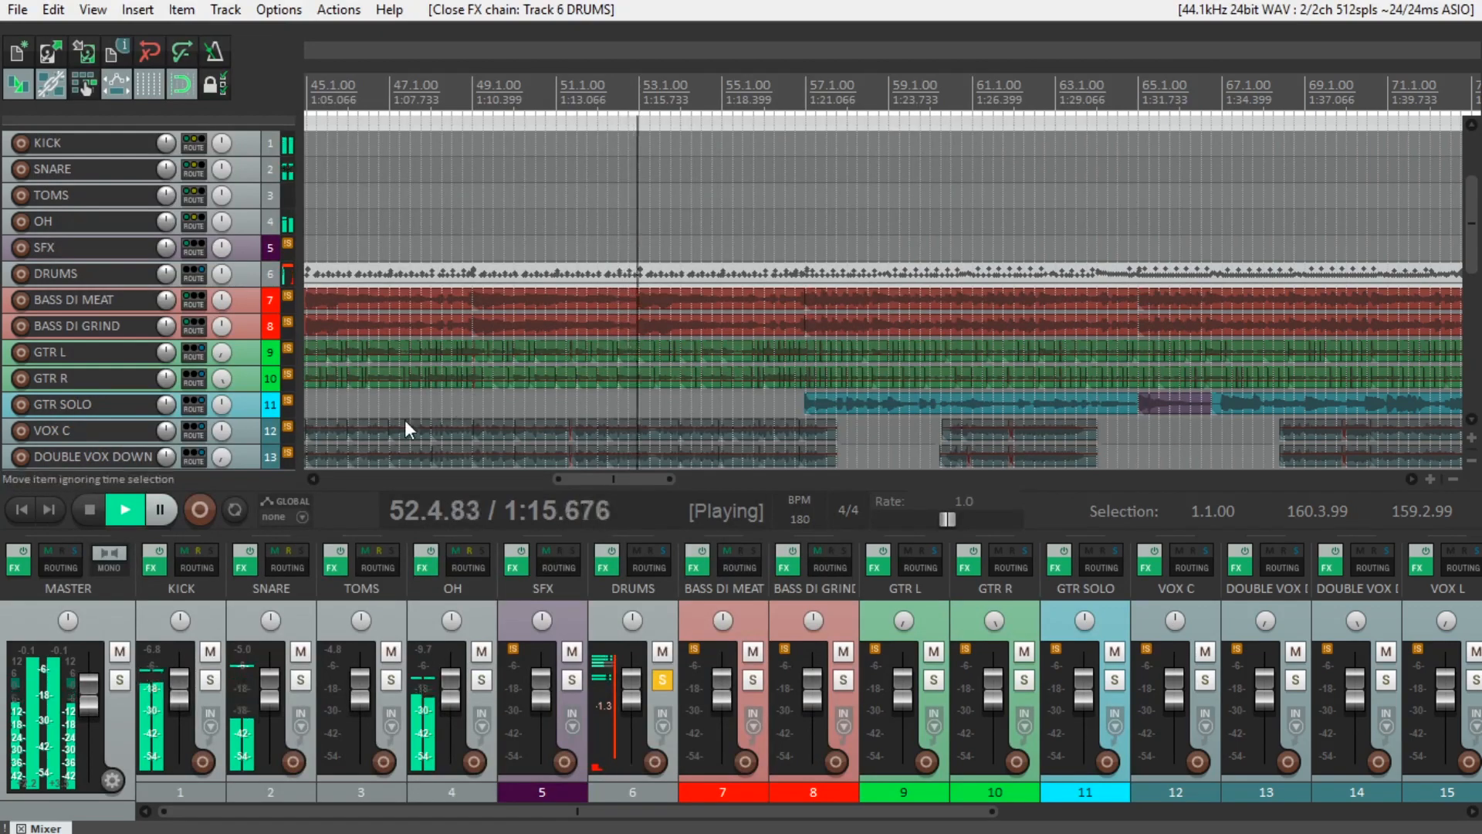
Stop playback of the 150 BPM project, return to its start and unsolo the DRUMS track.
key("space")
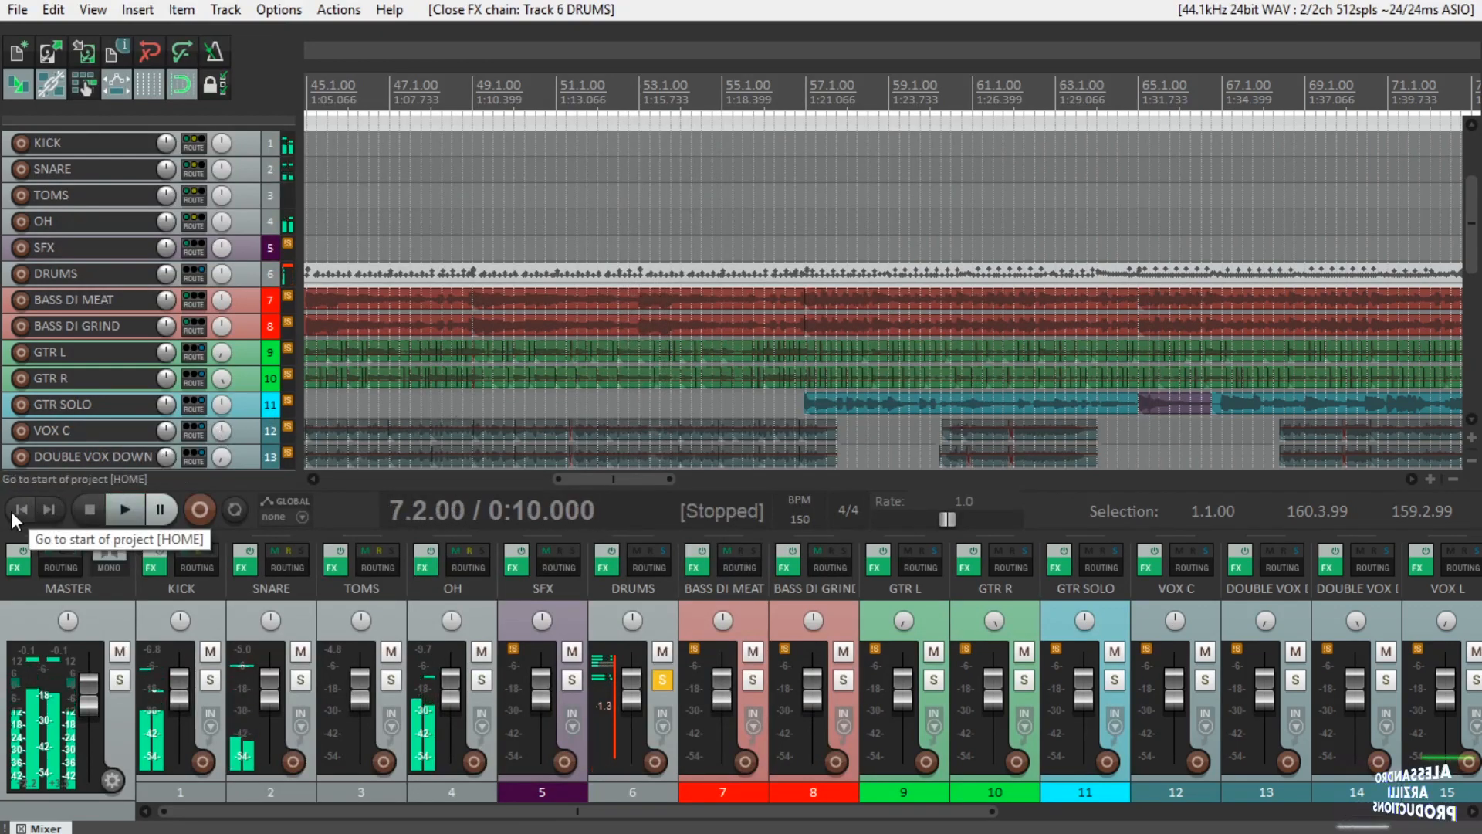
left_click(11, 512)
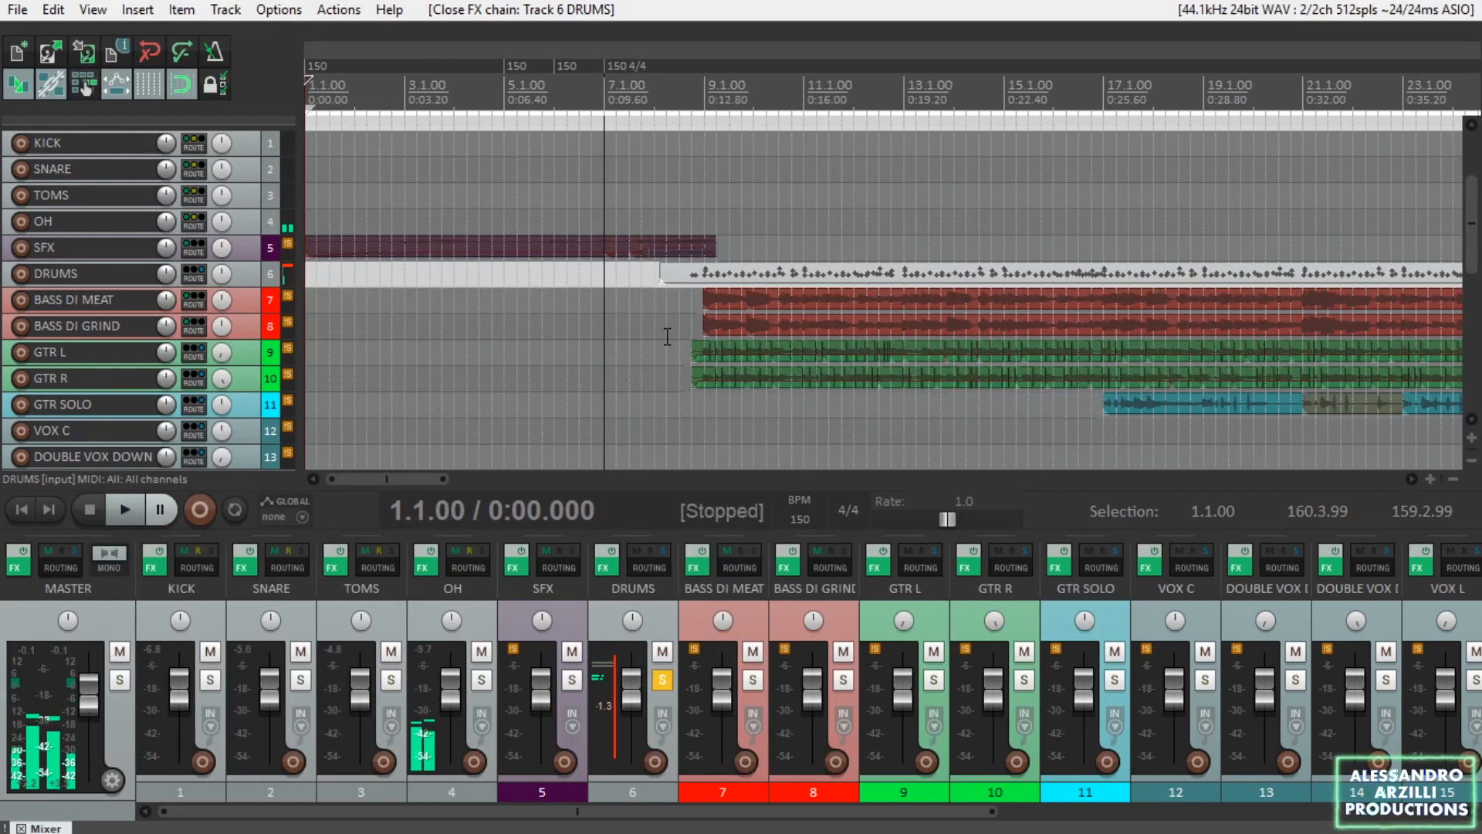
left_click(662, 680)
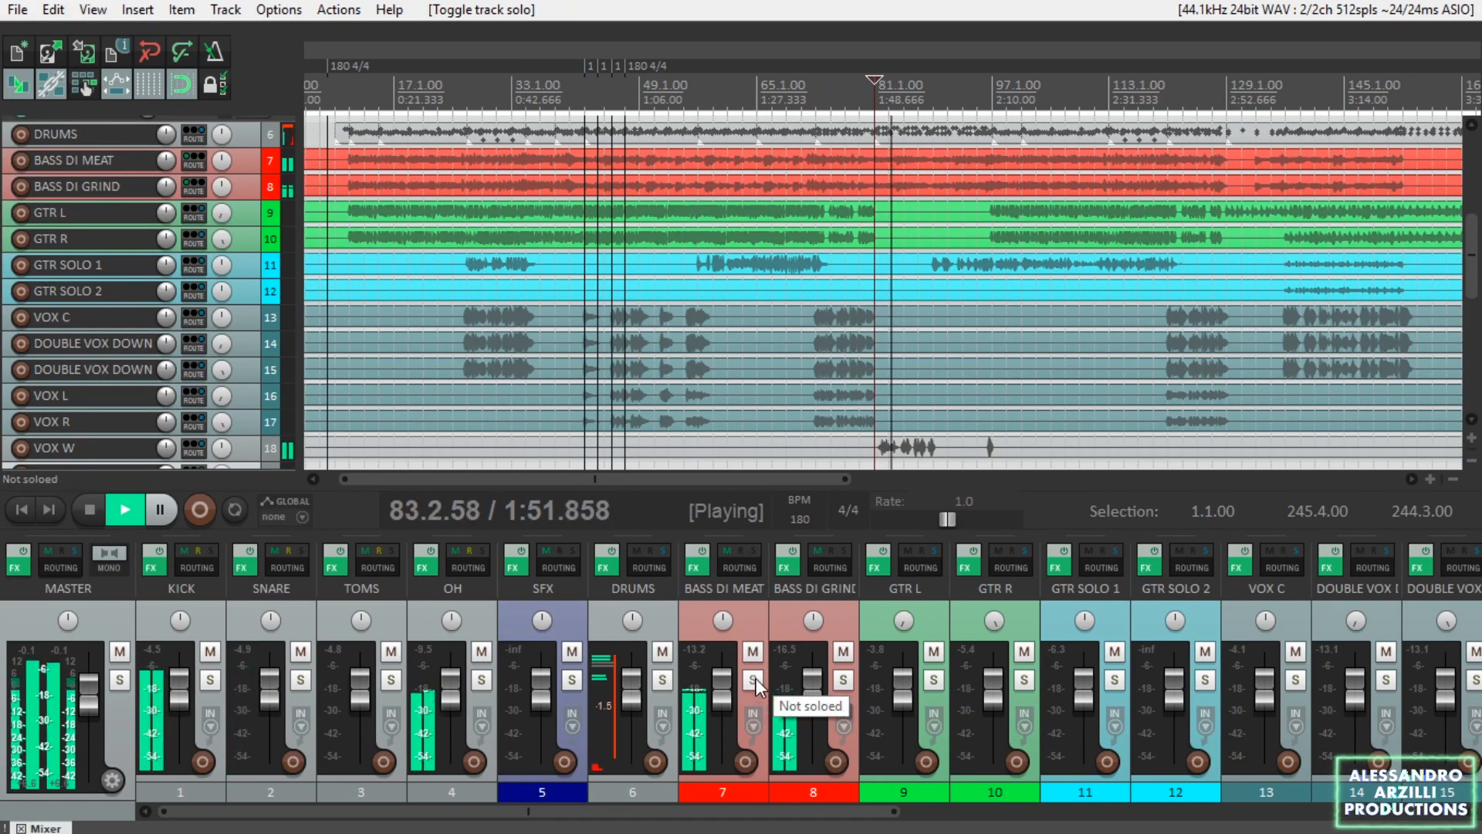
Solo BASS DI MEAT and inspect the ReaComp, BOD, NadIR and ReaEQ plugins in its effects chain.
left_click(754, 679)
left_click(693, 568)
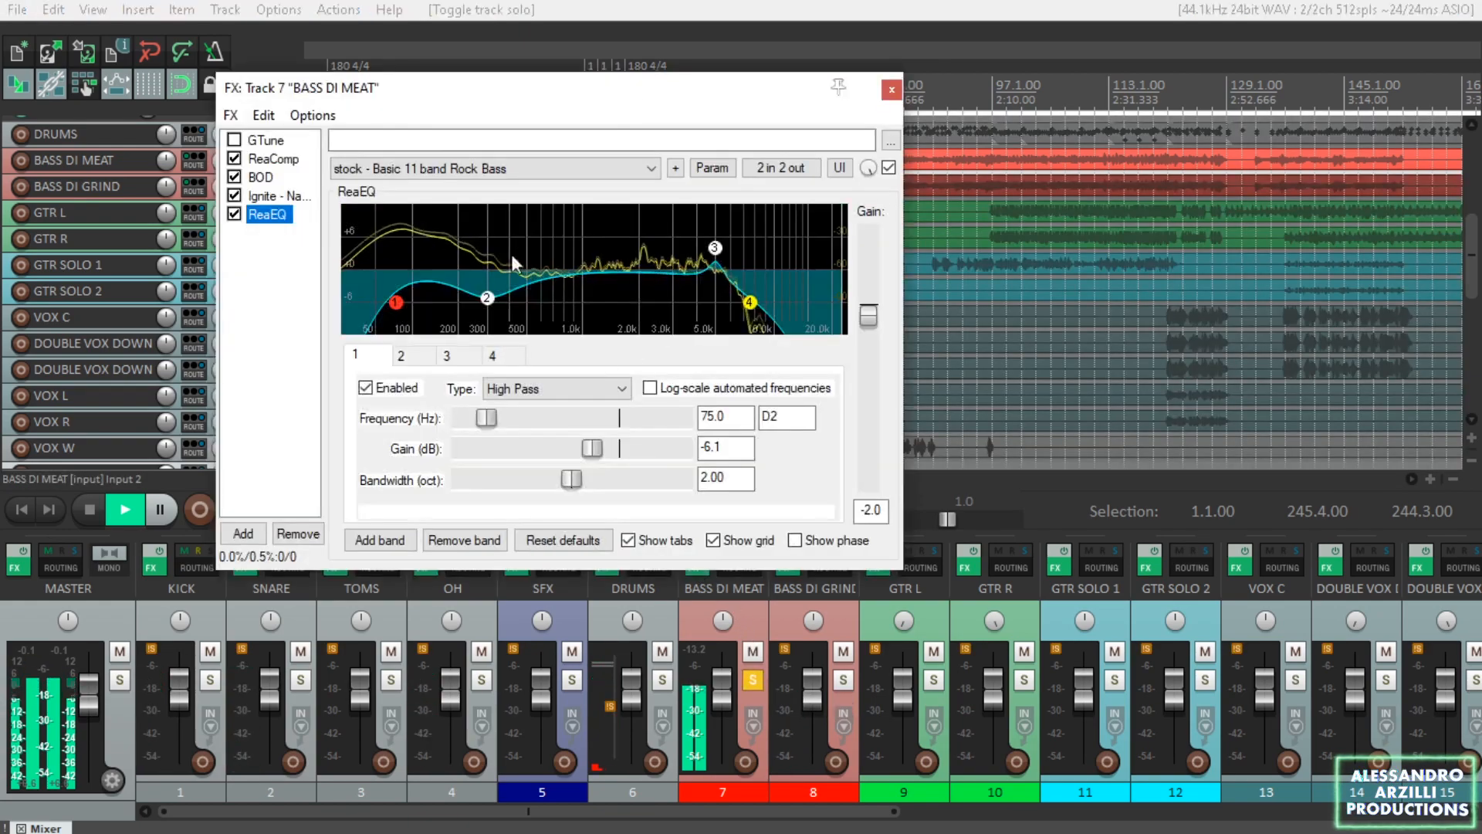
left_click(270, 159)
left_click(261, 178)
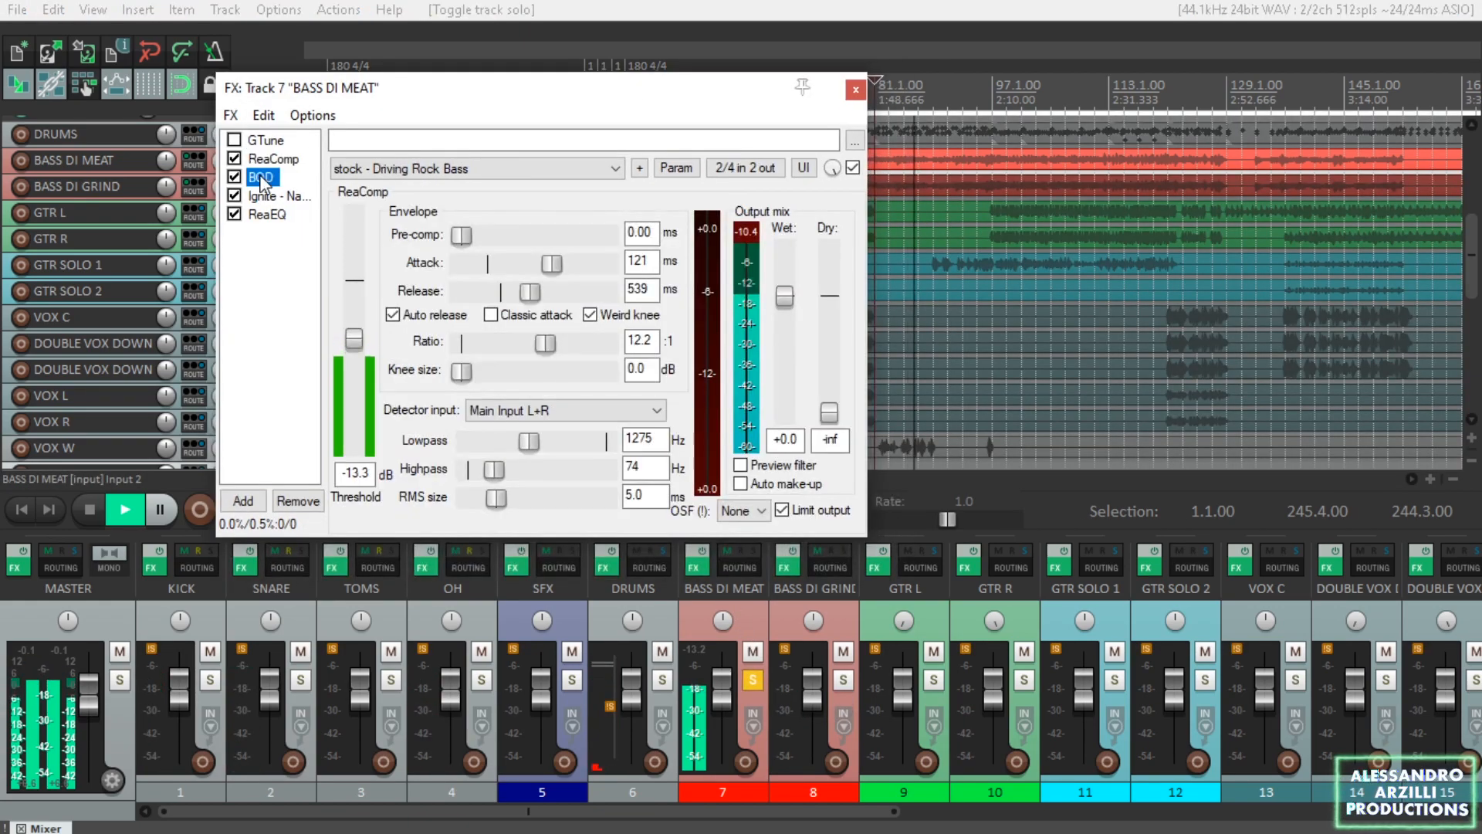
left_click(272, 196)
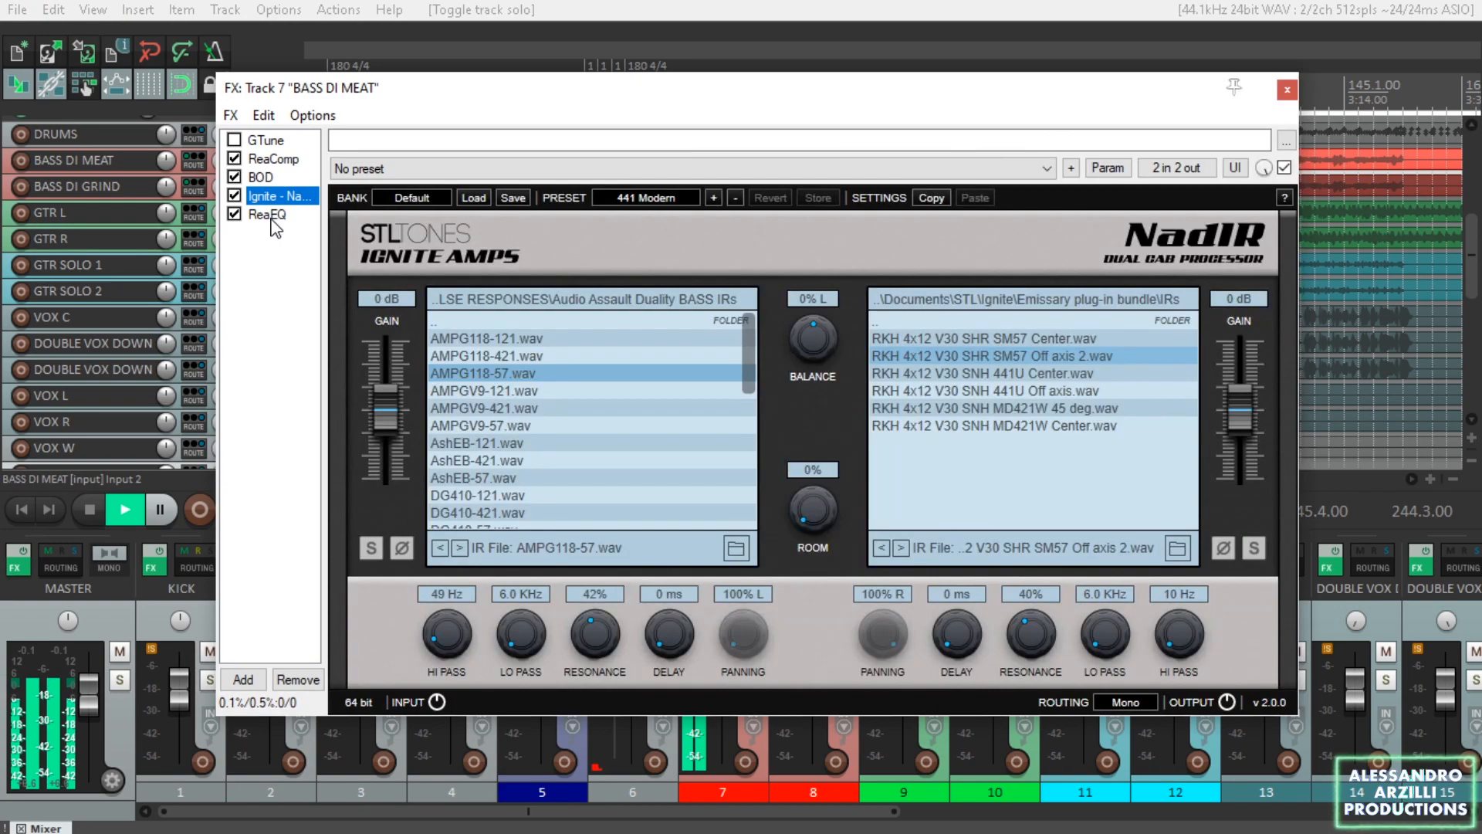
left_click(271, 216)
key("Escape")
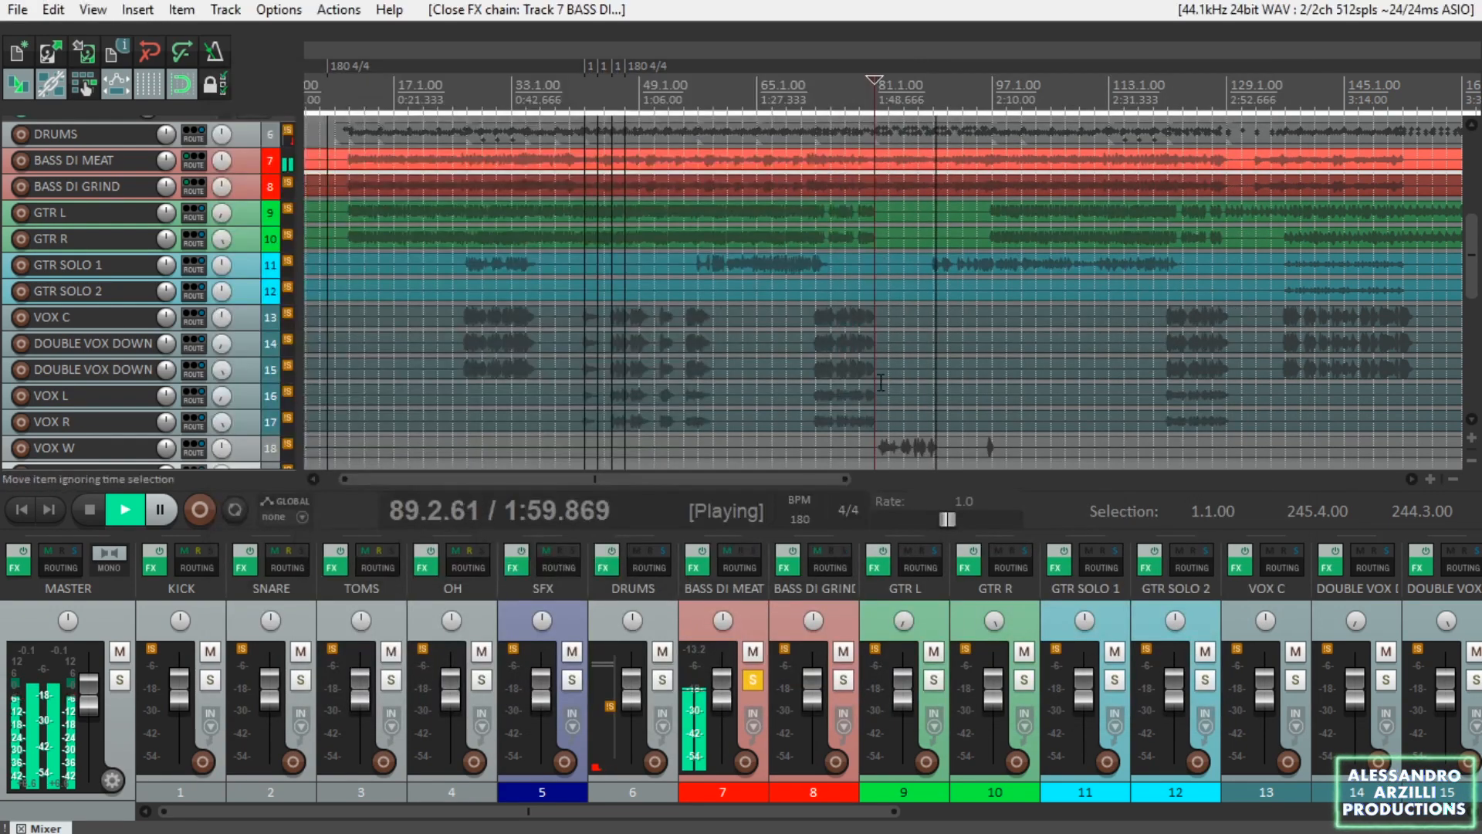
Solo only BASS DI GRIND and inspect the ReaComp, BOD, NadIR and ReaEQ plugins in its effects chain.
left_click(844, 679)
left_click(753, 680)
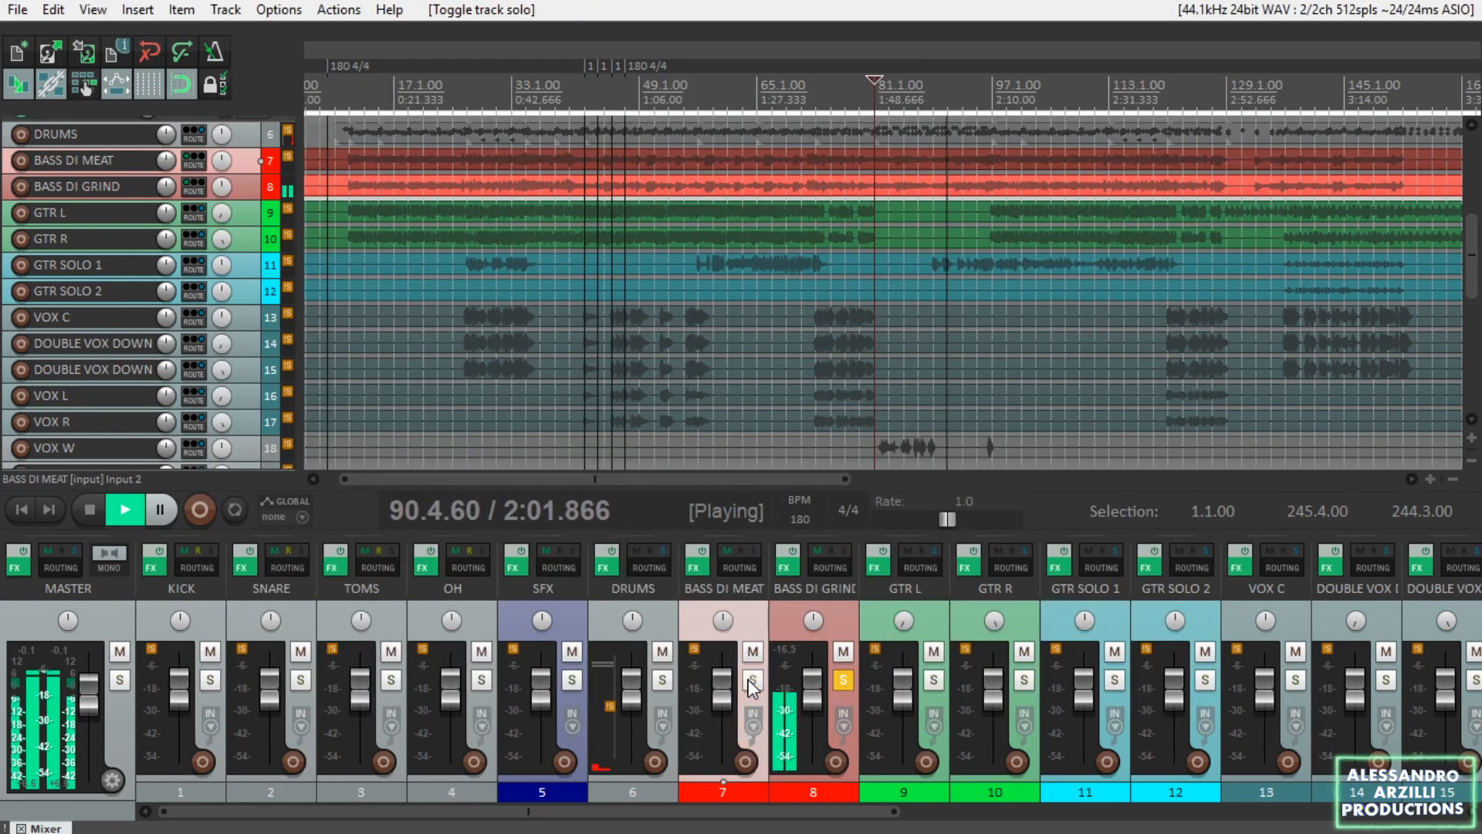
left_click(787, 567)
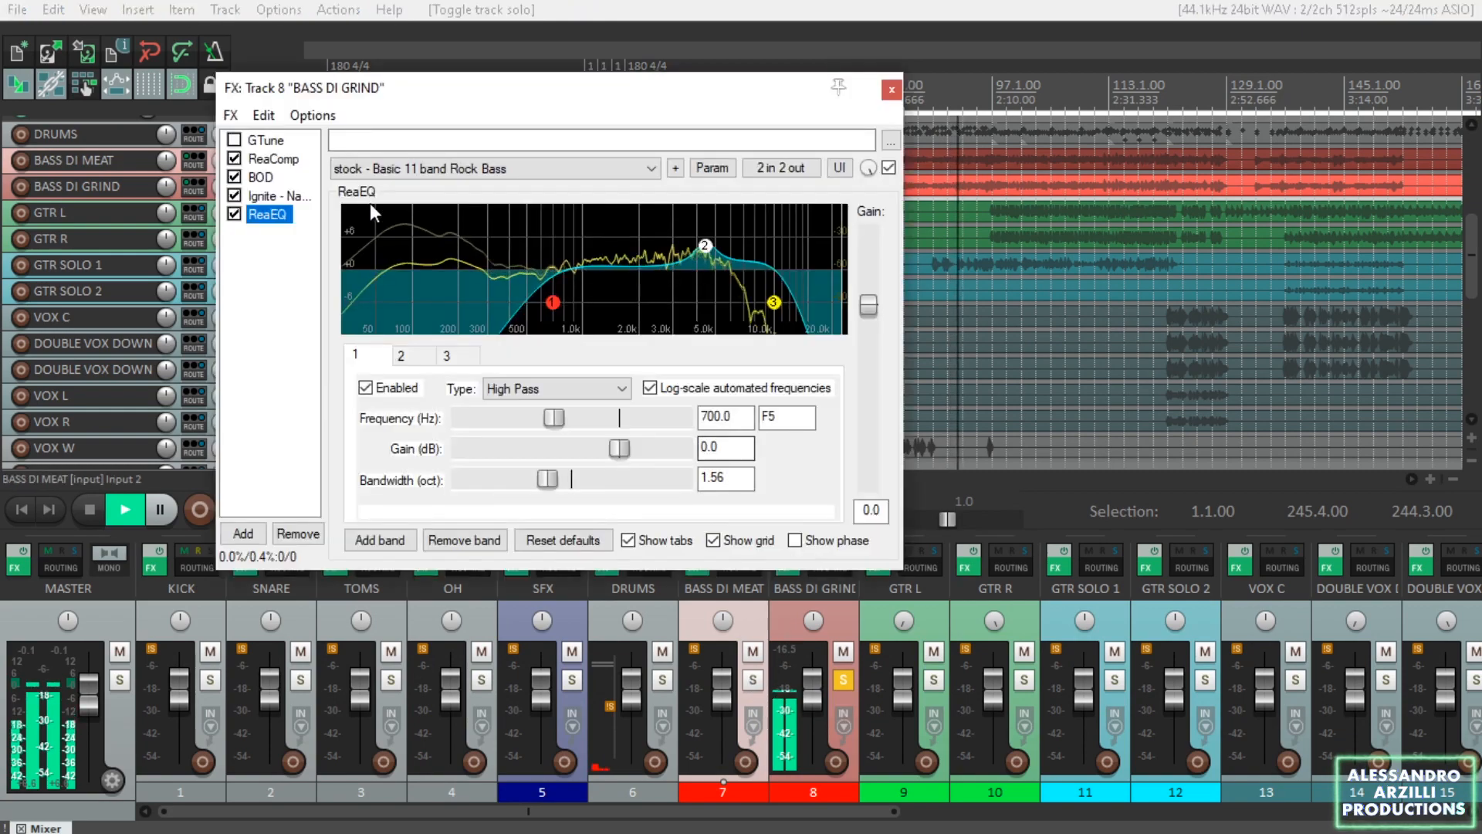
left_click(277, 160)
left_click(260, 179)
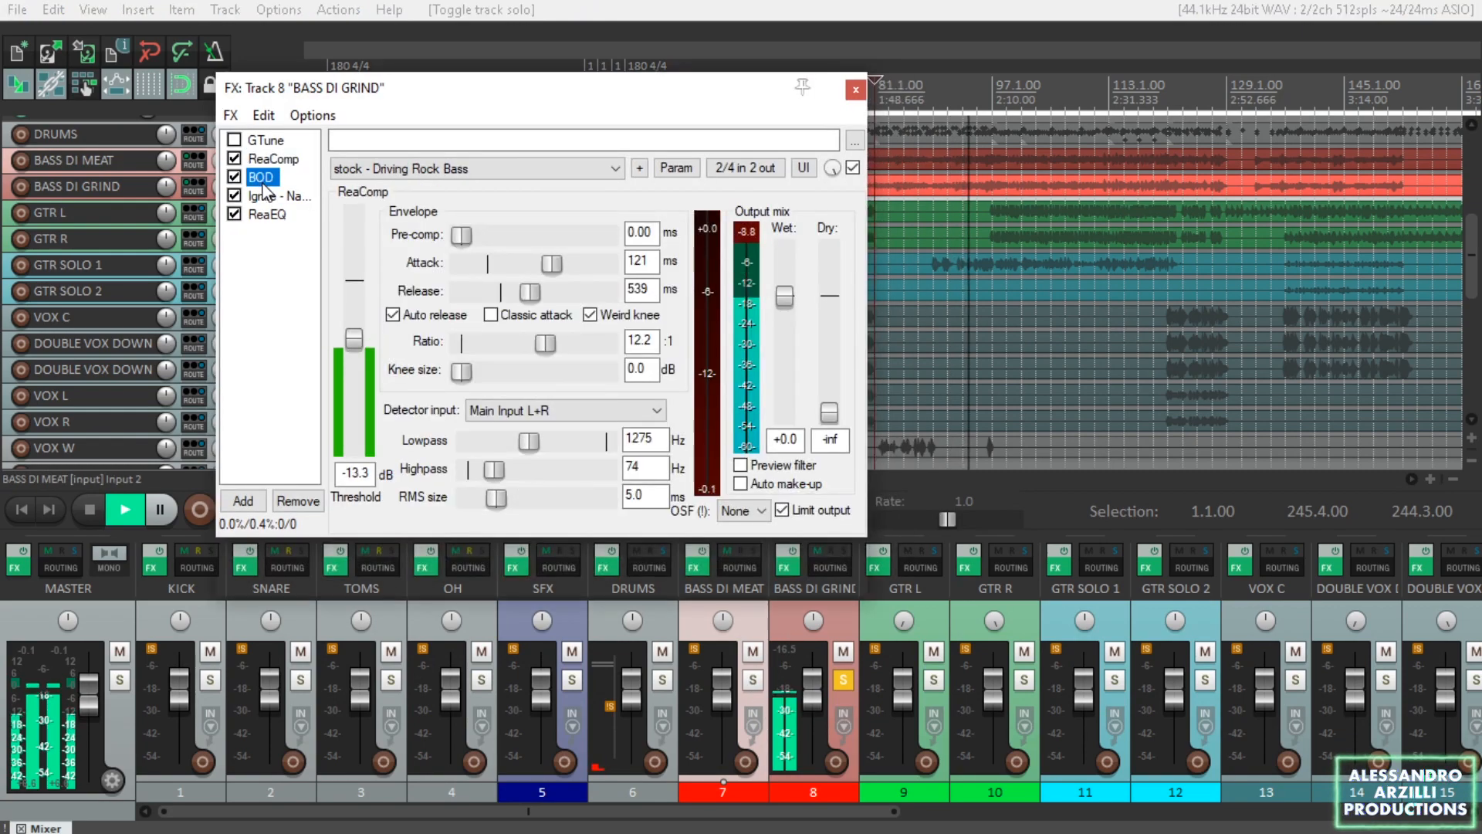
left_click(271, 198)
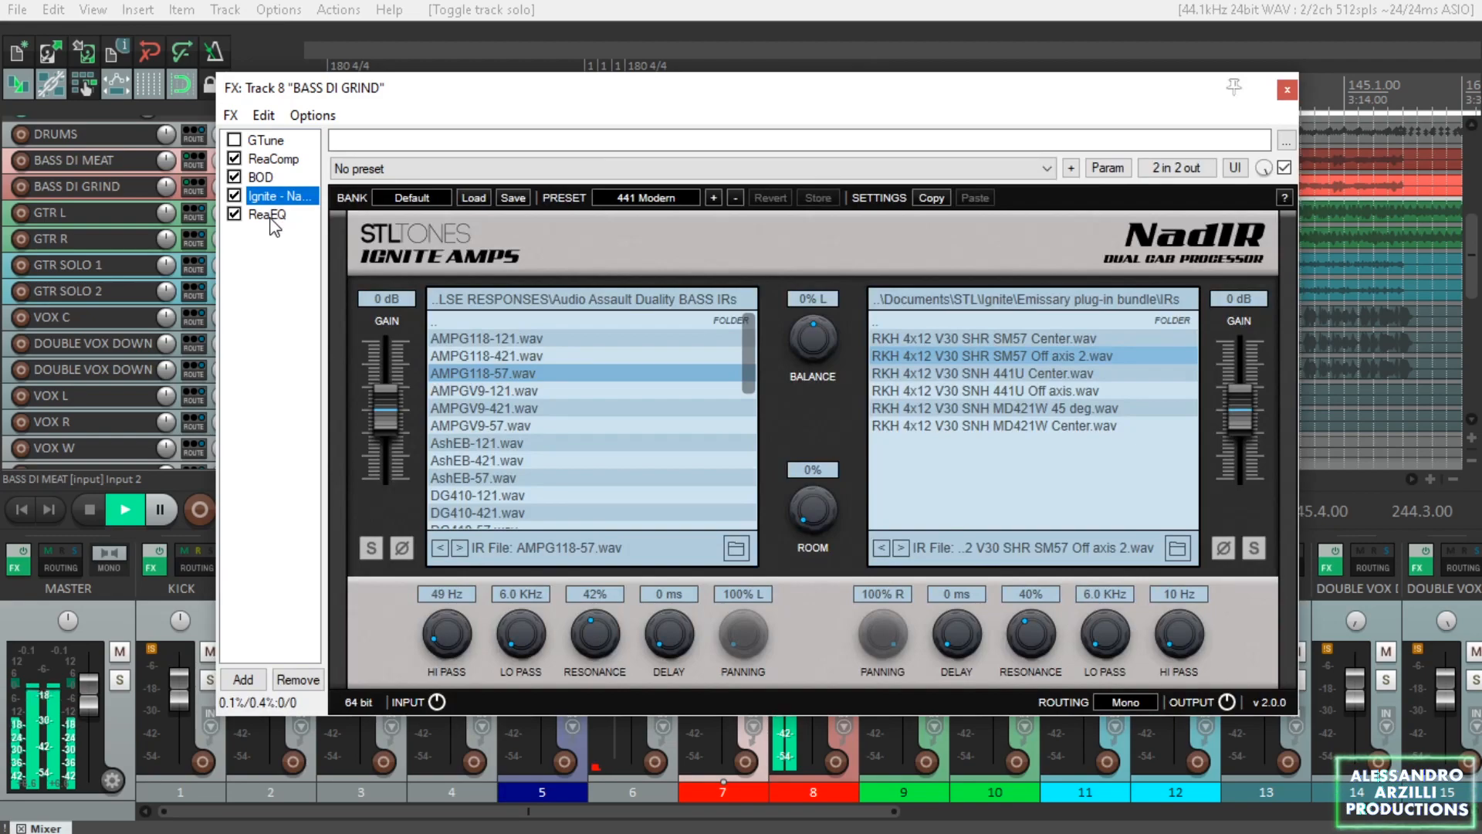
left_click(270, 216)
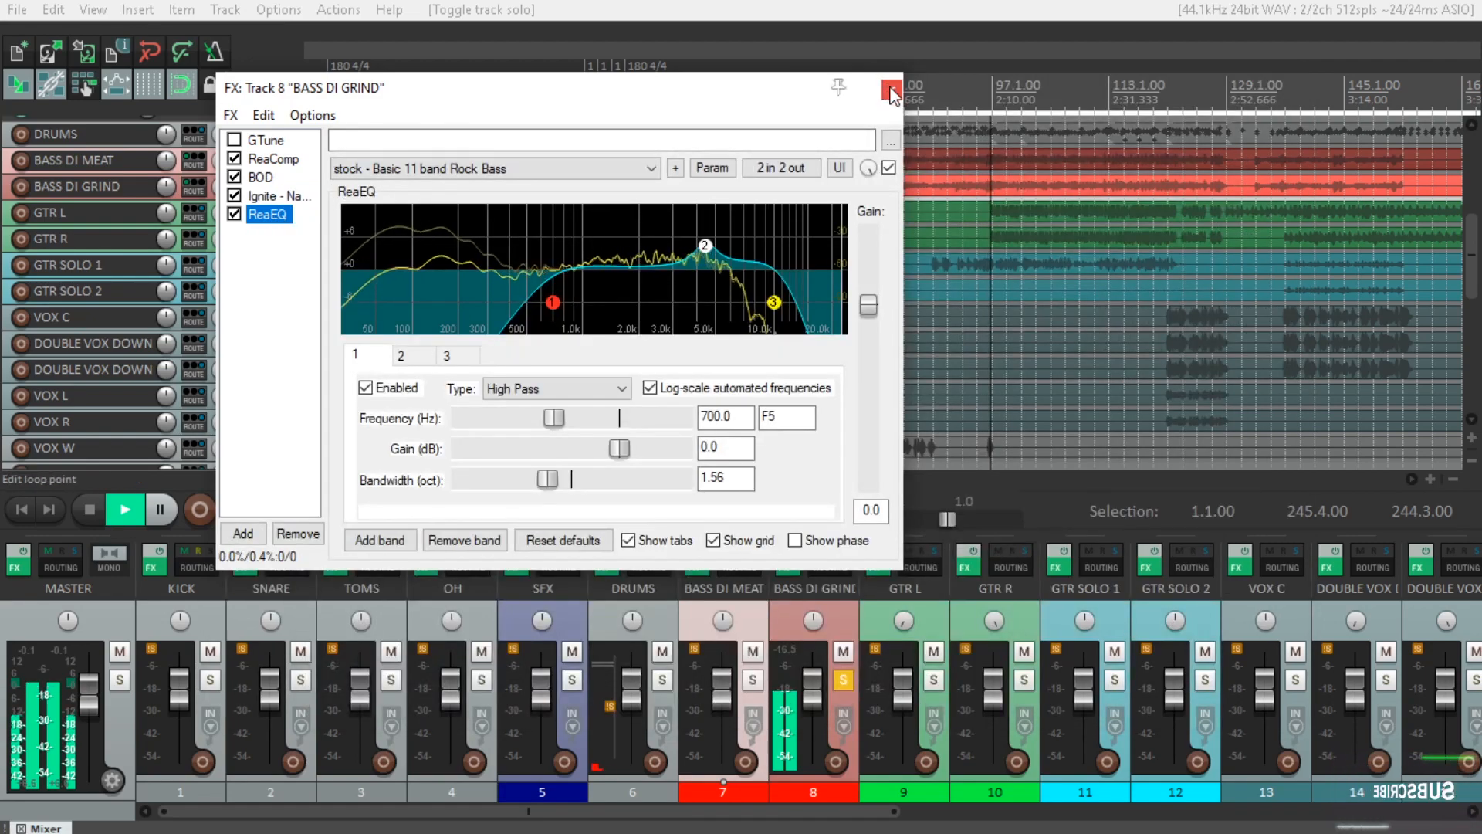
left_click(891, 92)
Solo BASS DI MEAT together with BASS DI GRIND and compare both with their effects bypassed and enabled.
left_click(754, 678)
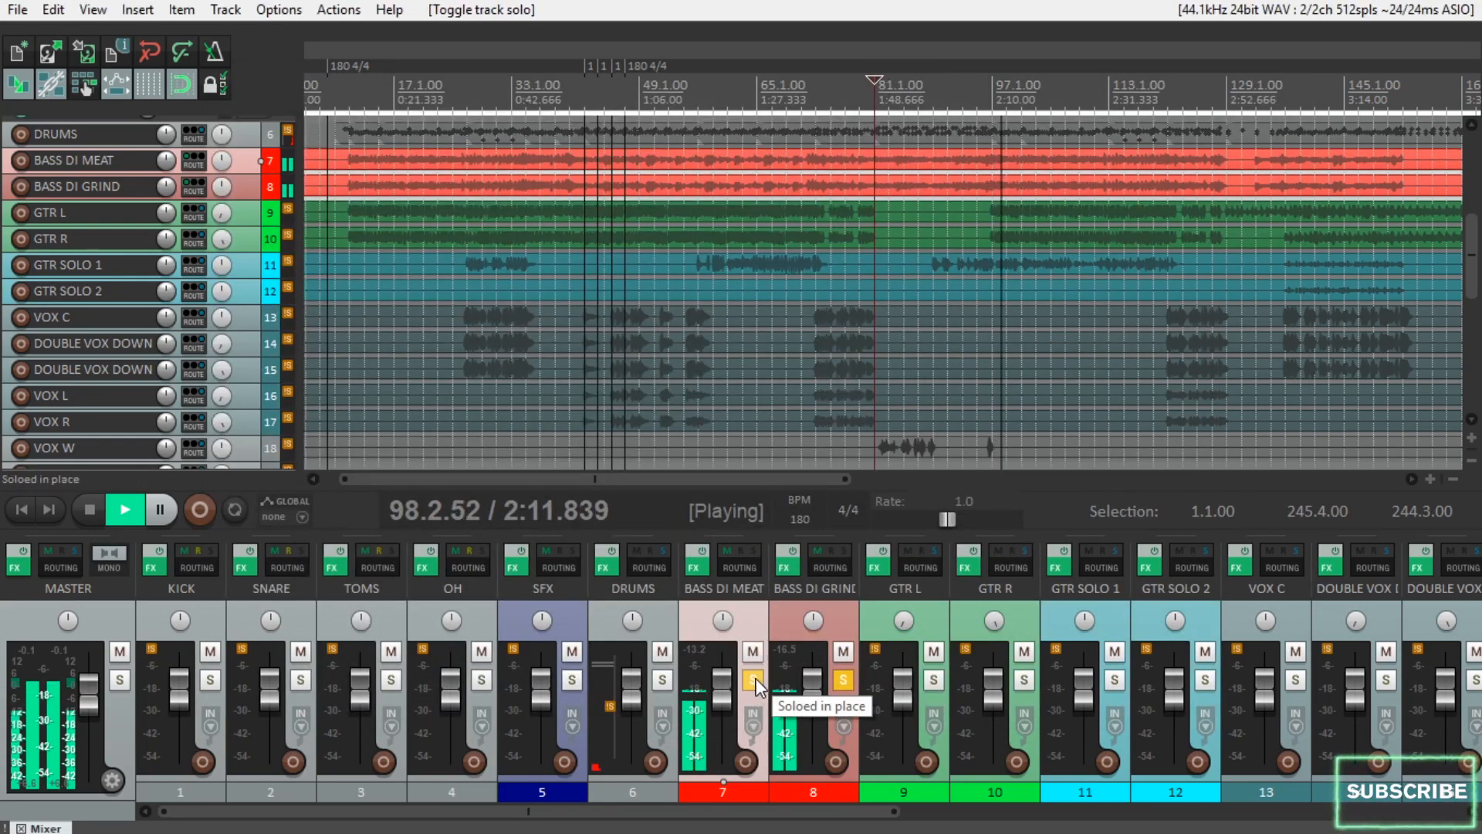
left_click(699, 553)
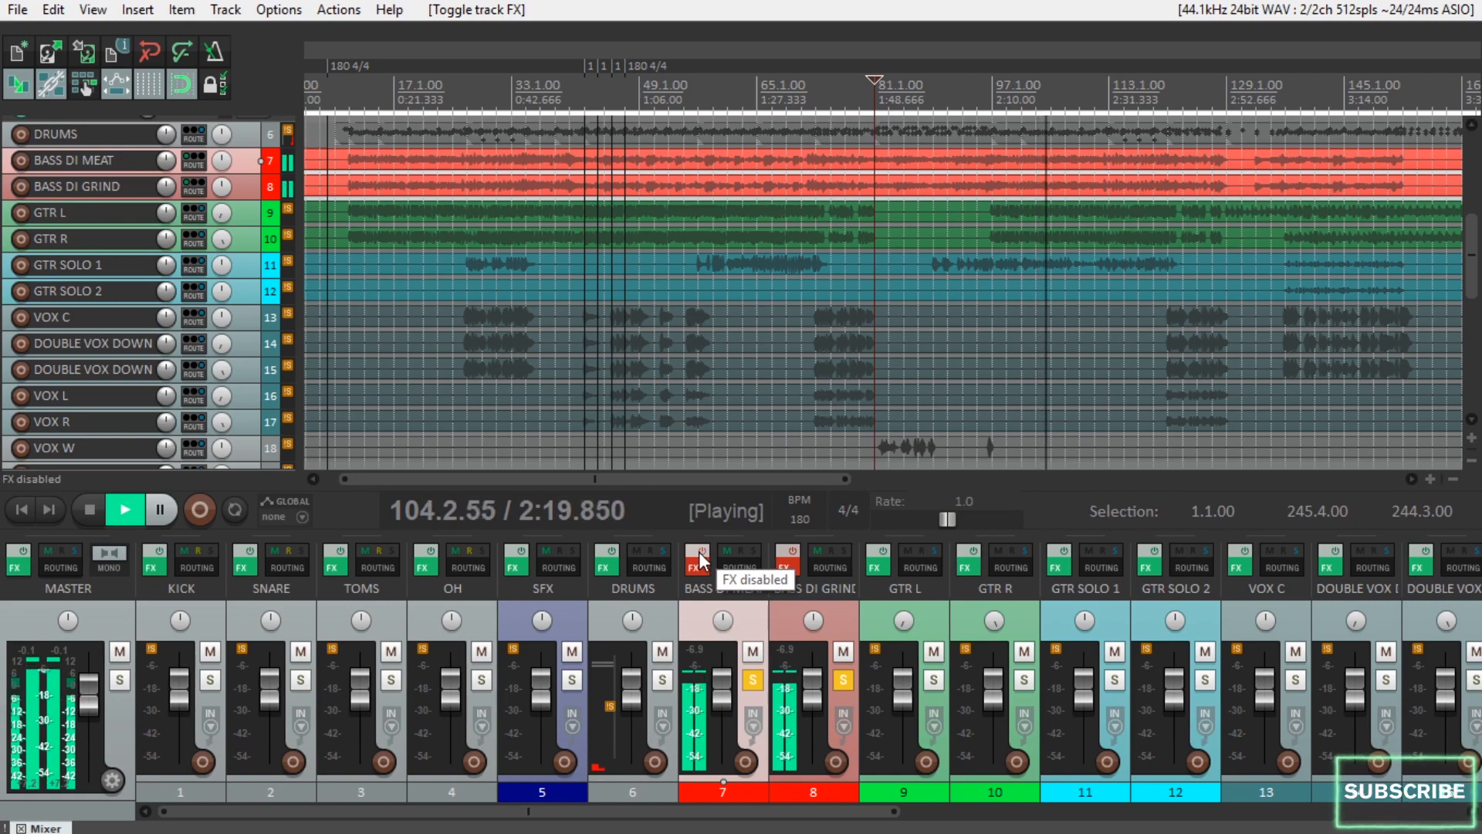
left_click(699, 556)
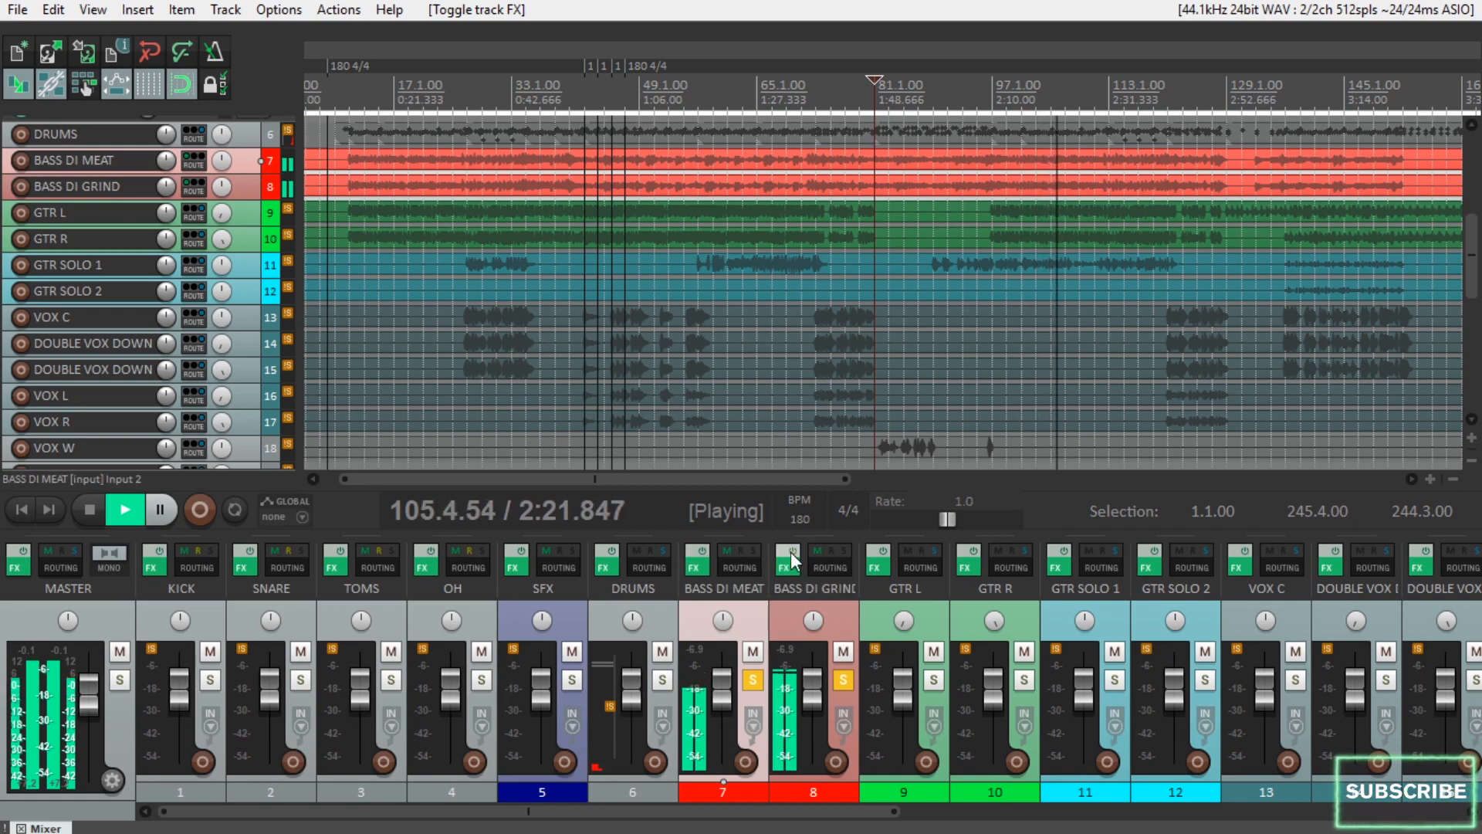
Unsolo both bass tracks to hear the full mix, then solo BASS DI MEAT and add BASS DI GRIND.
left_click(754, 679)
left_click(844, 680)
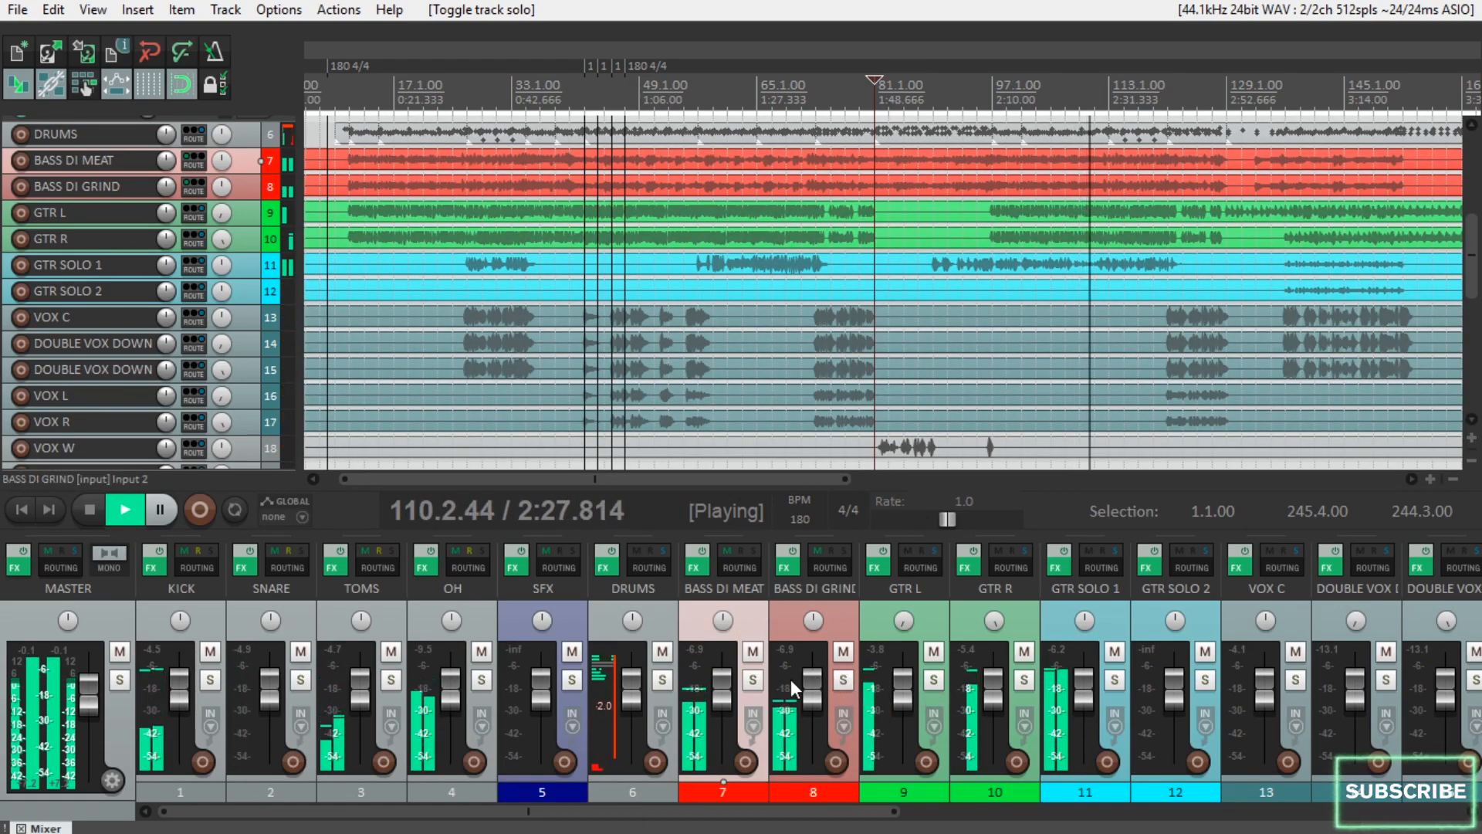
left_click(755, 679)
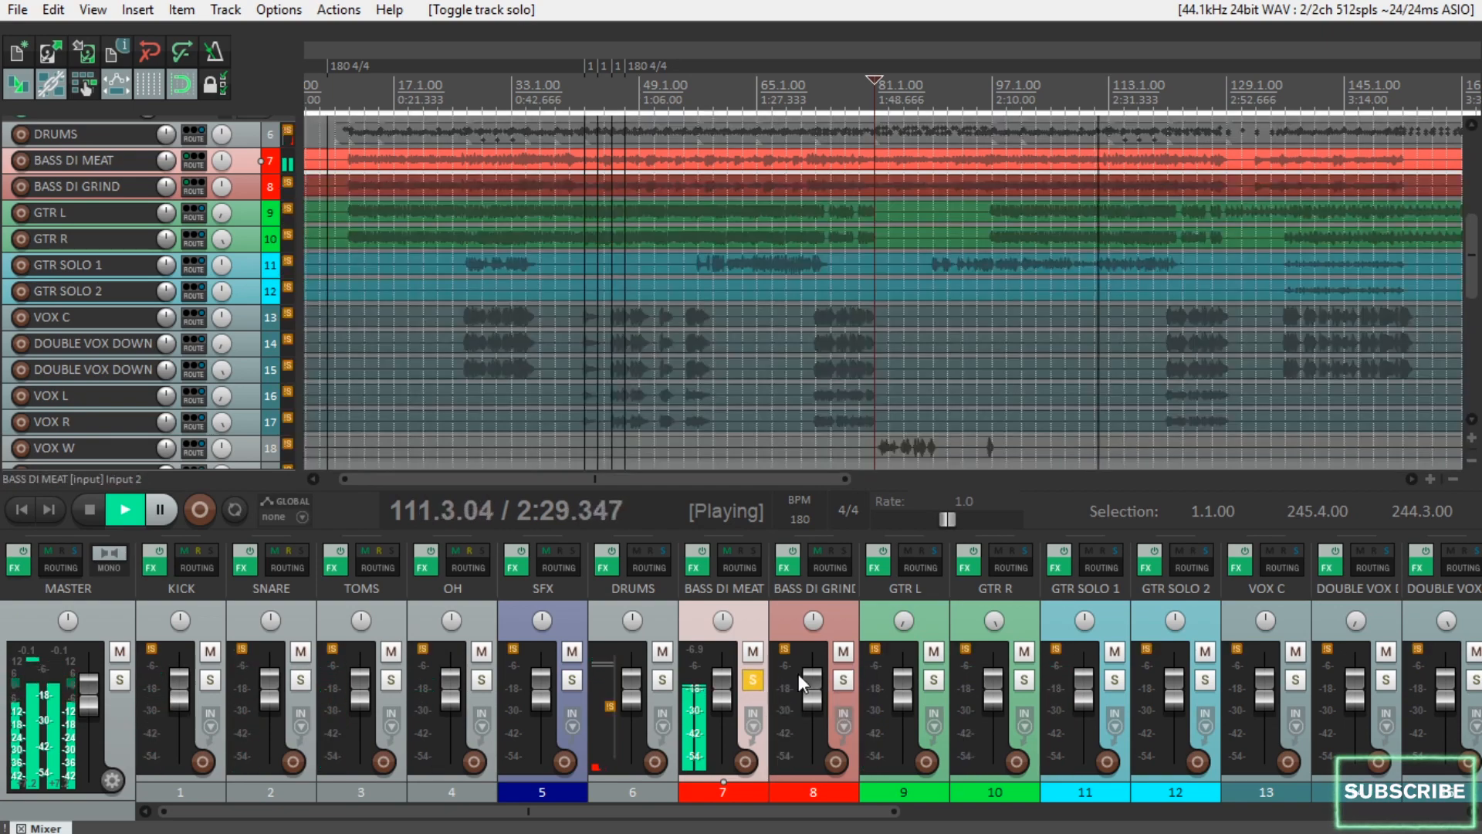
left_click(845, 679)
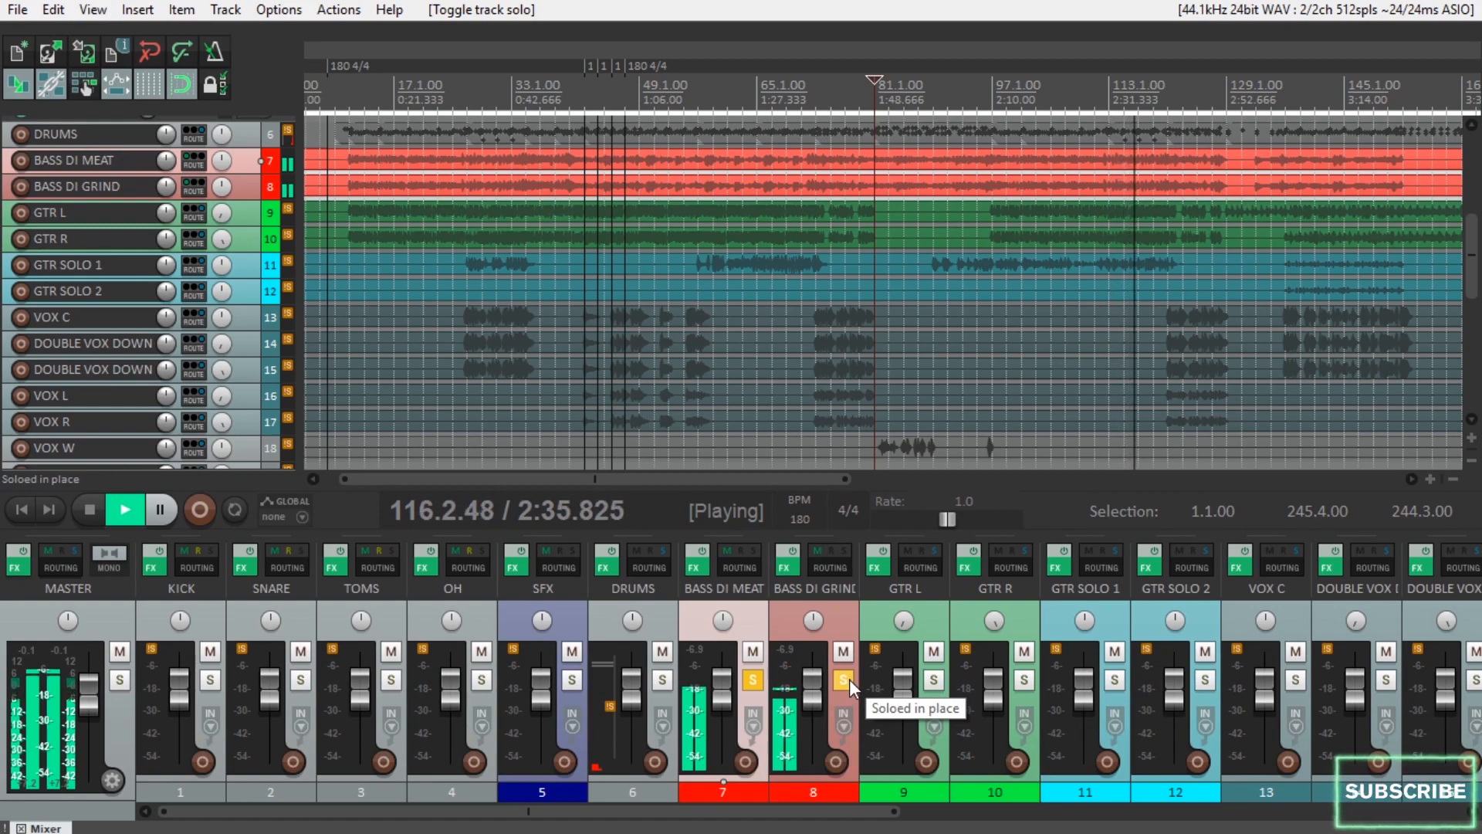
Unsolo BASS DI GRIND and BASS DI MEAT to hear the full mix, then solo both again for comparison.
scroll(1167, 310, "up", 3)
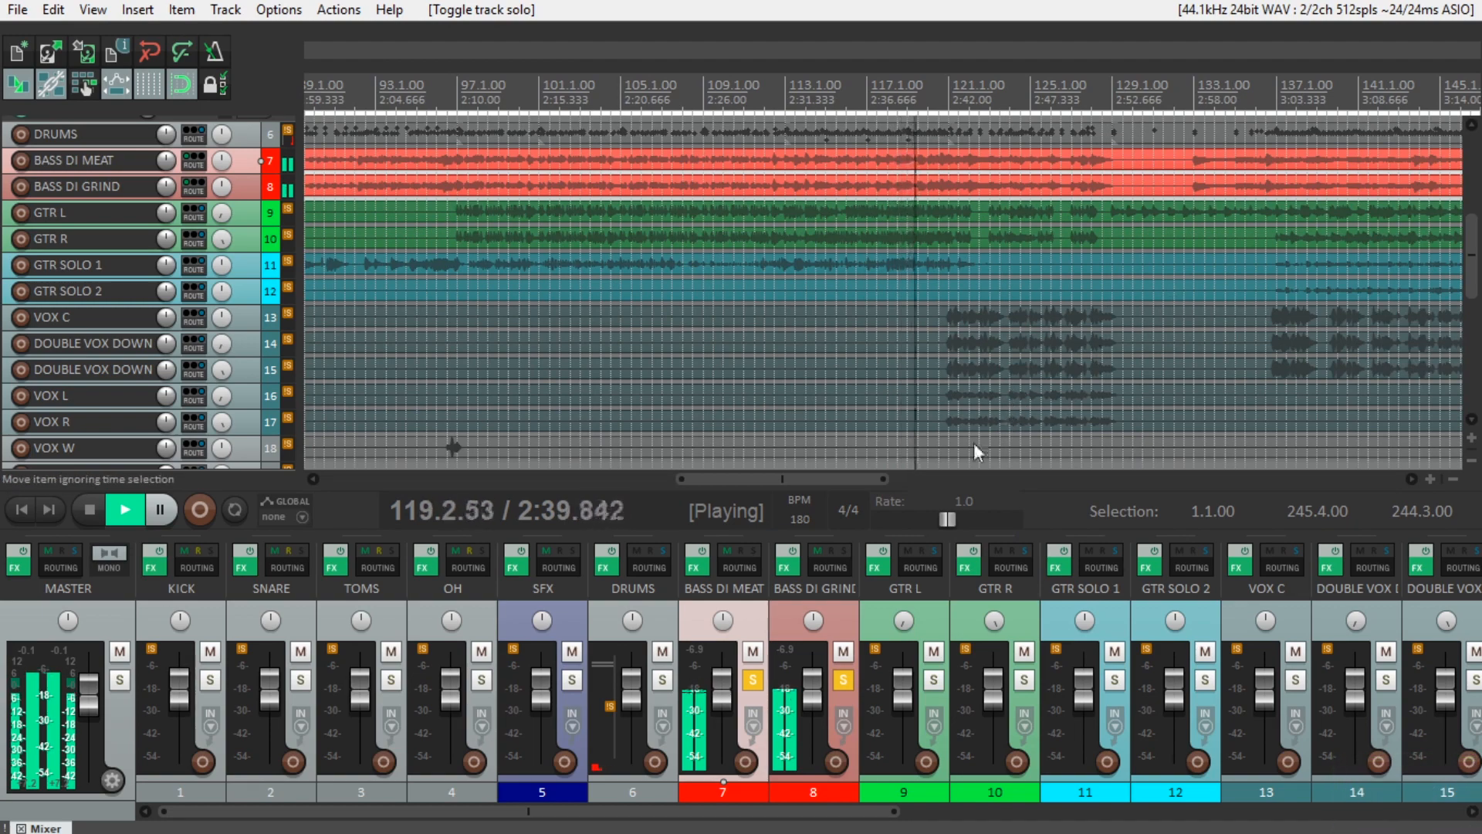
left_click(846, 678)
left_click(758, 684)
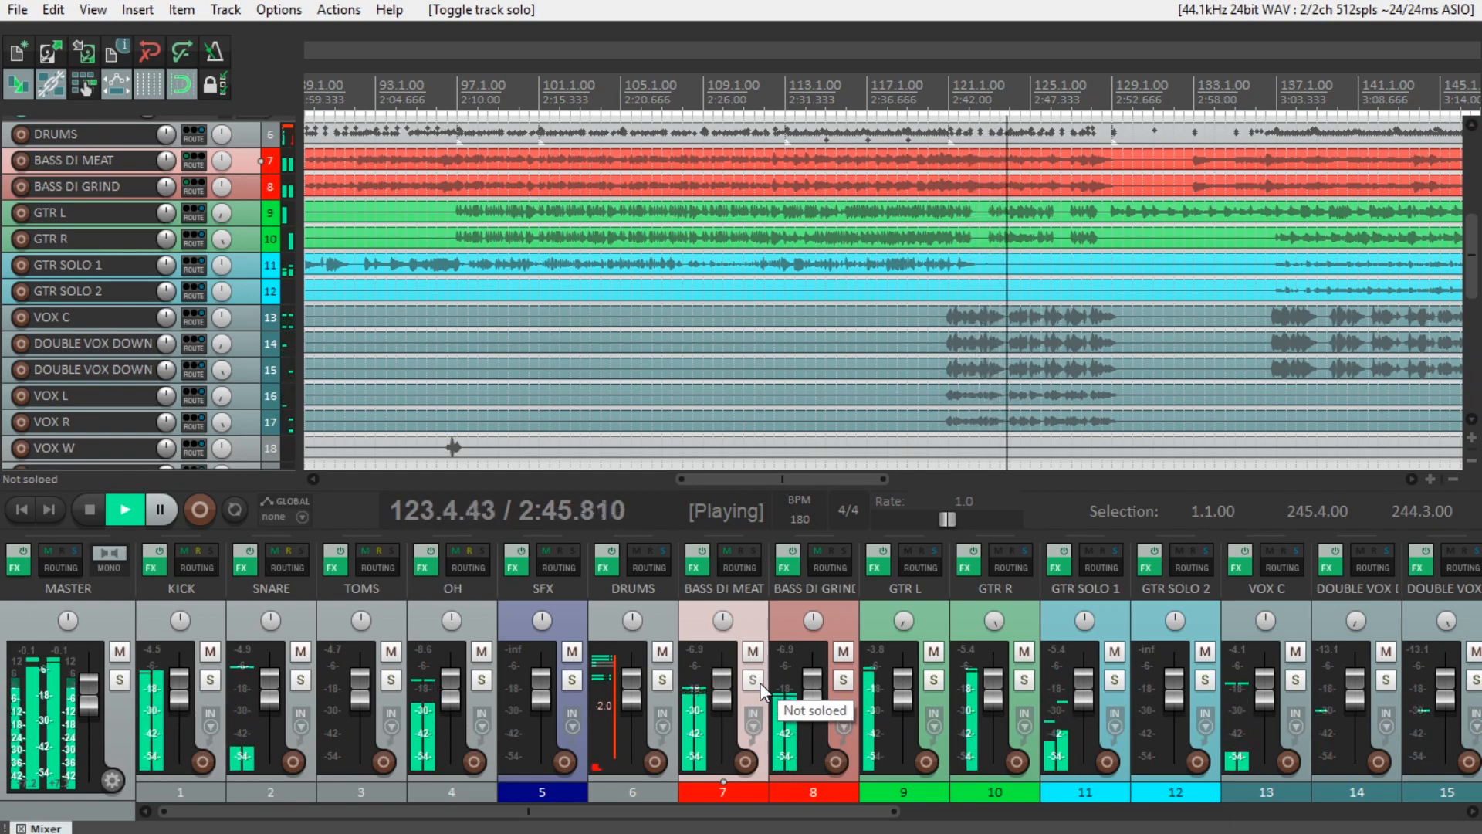
left_click(758, 681)
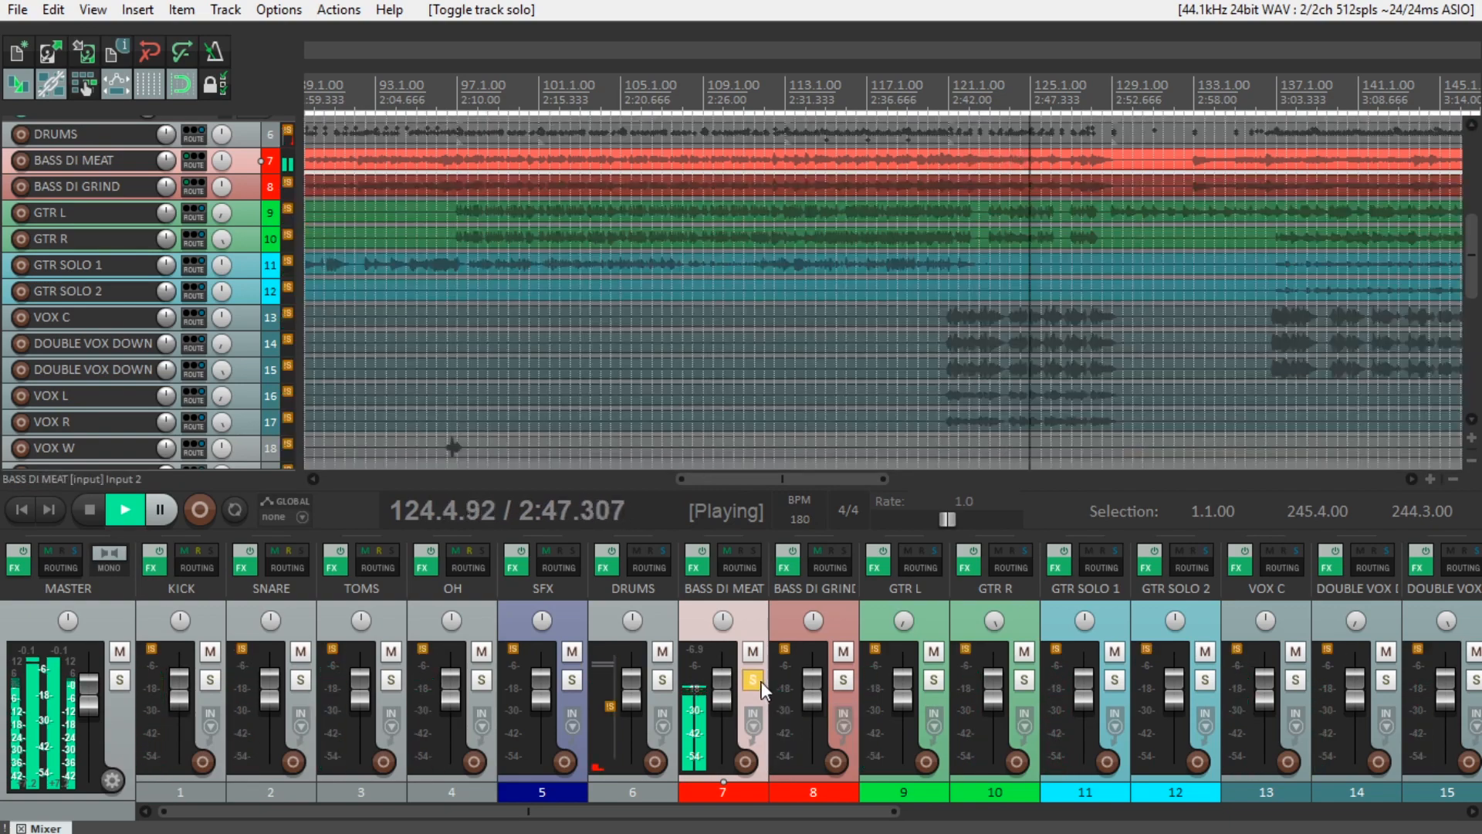
left_click(849, 681)
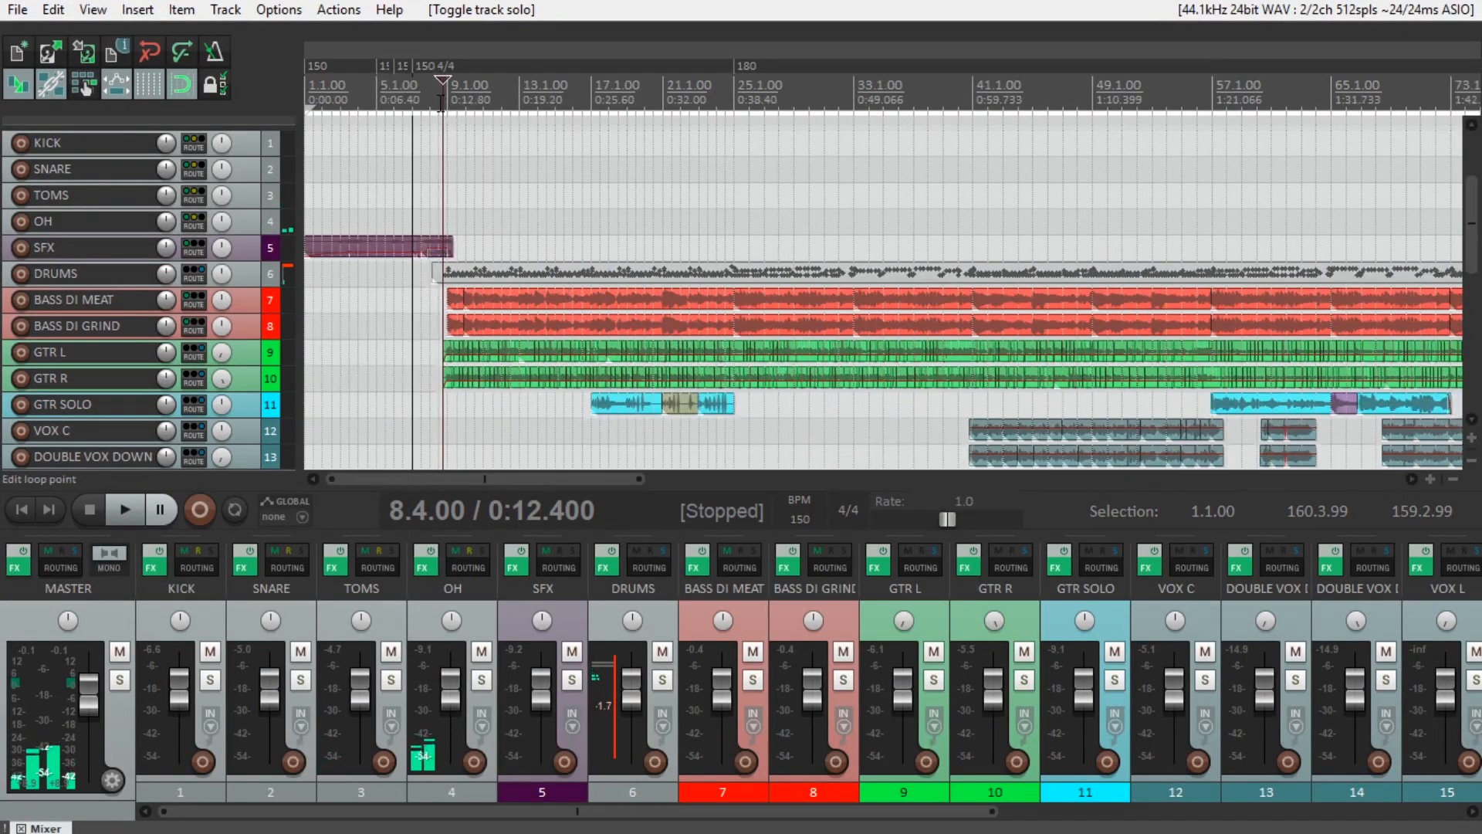
Place the edit cursor at 8.3.00, briefly solo GTR L, and look over the guitar tracks and buses in the mixer.
left_click(440, 103)
scroll(895, 311, "up", 5)
left_click(934, 679)
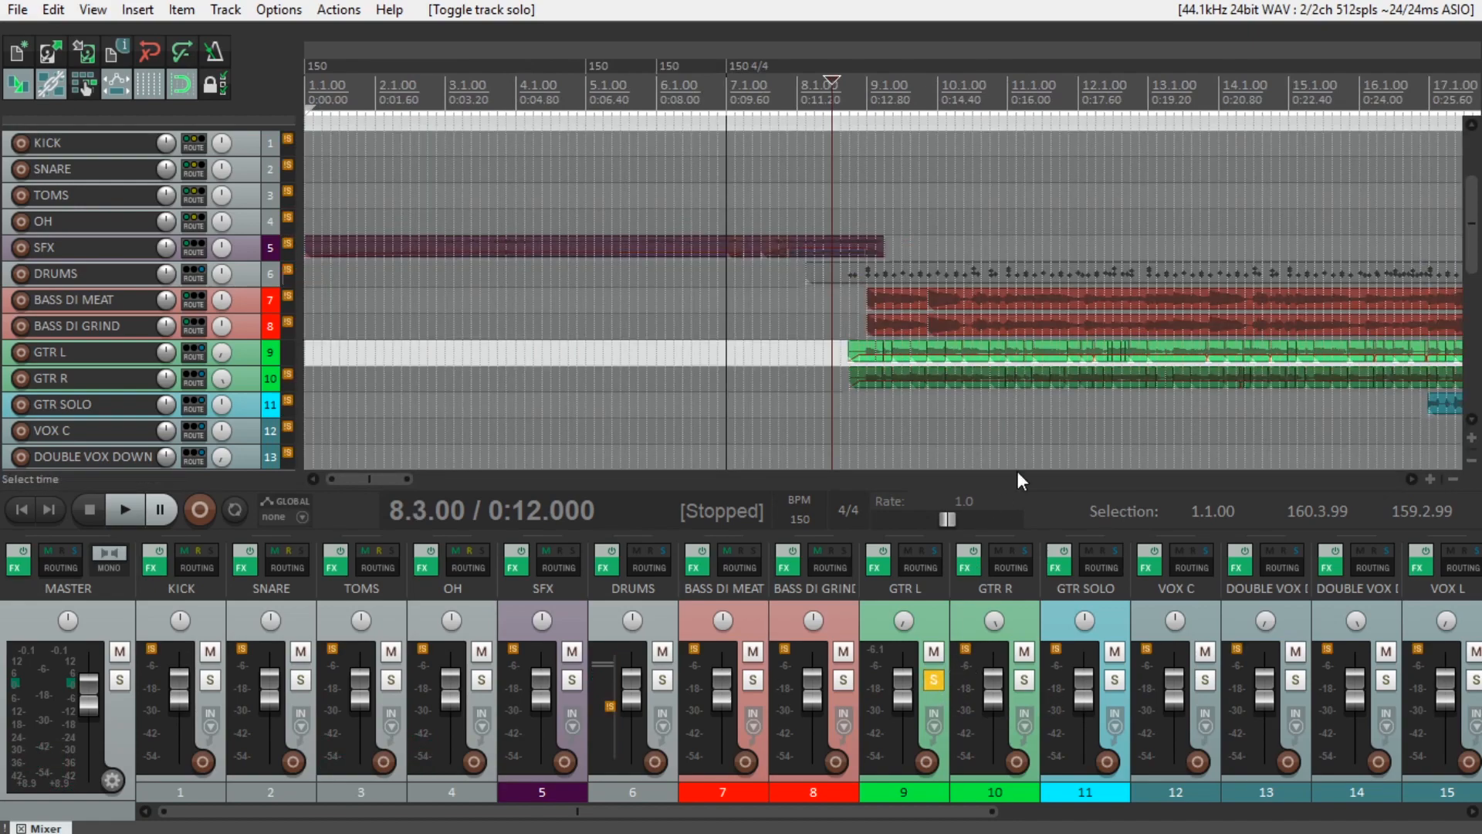
left_click(935, 681)
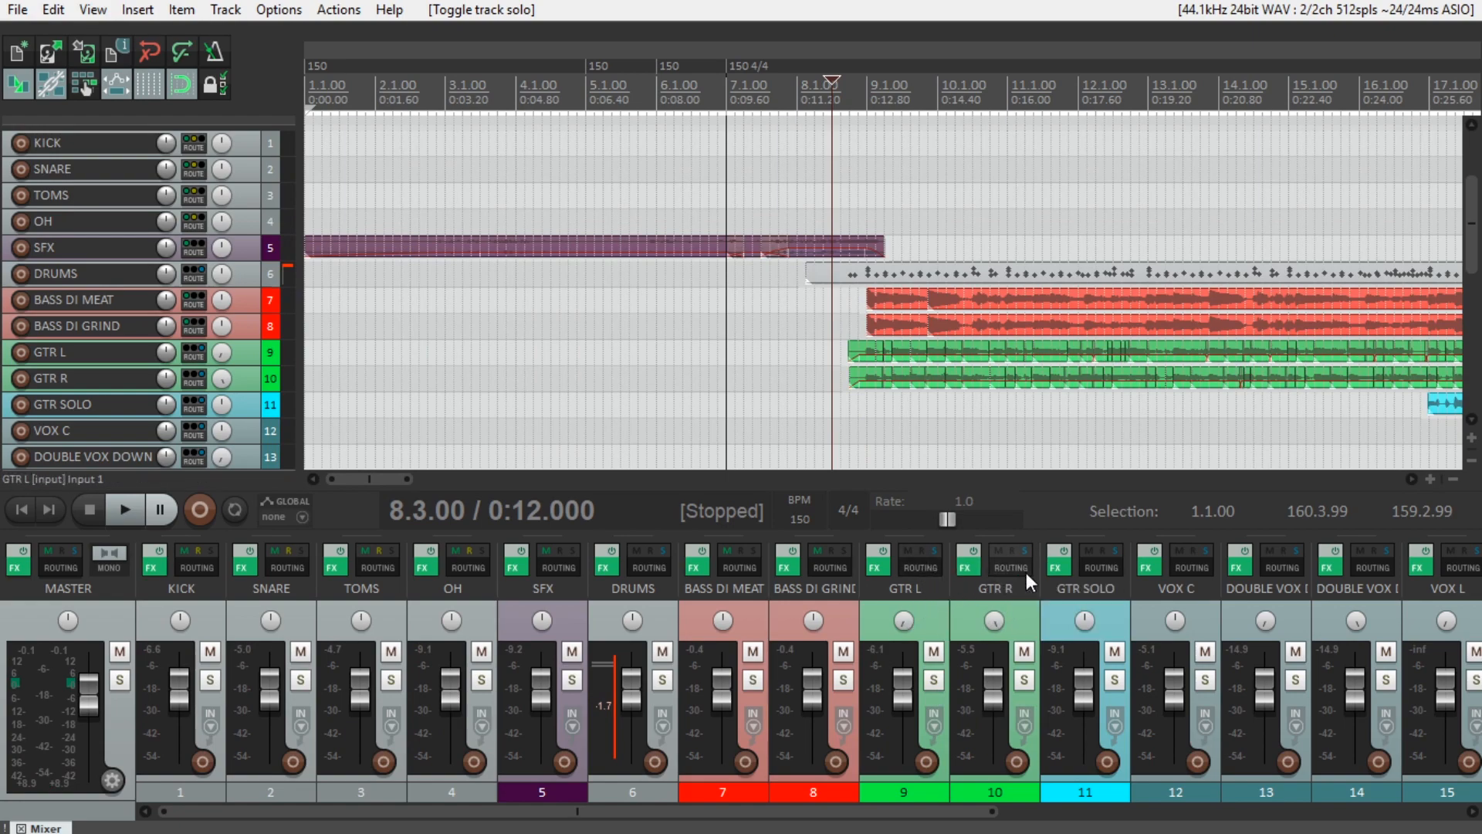
scroll(1026, 572, "right", 5)
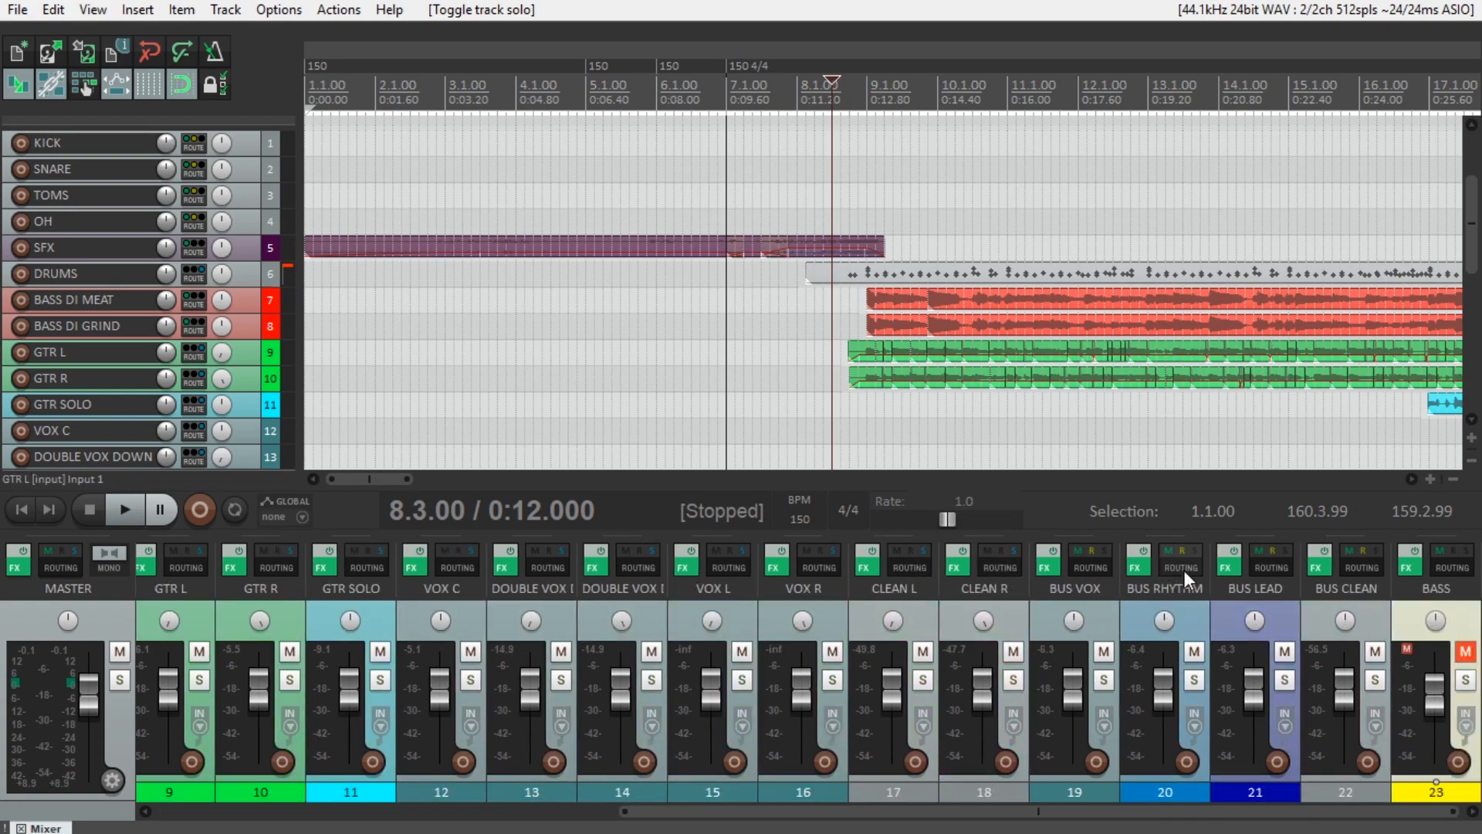
scroll(1074, 617, "left", 5)
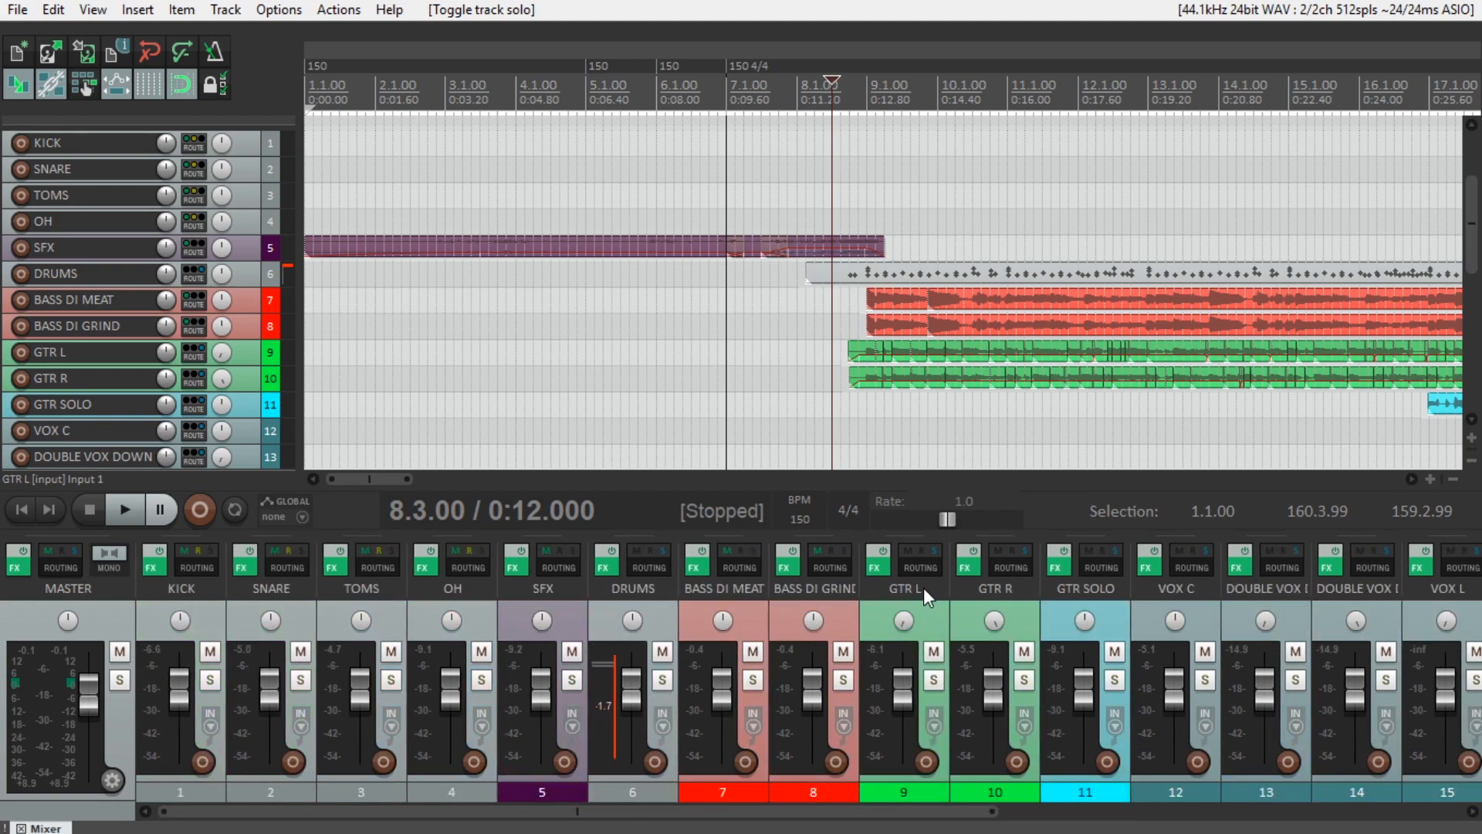
Inspect the Sigma v2 amp and TSB-1 pedal in GTR L's effects chain, close it and toggle the track's solo.
left_click(875, 567)
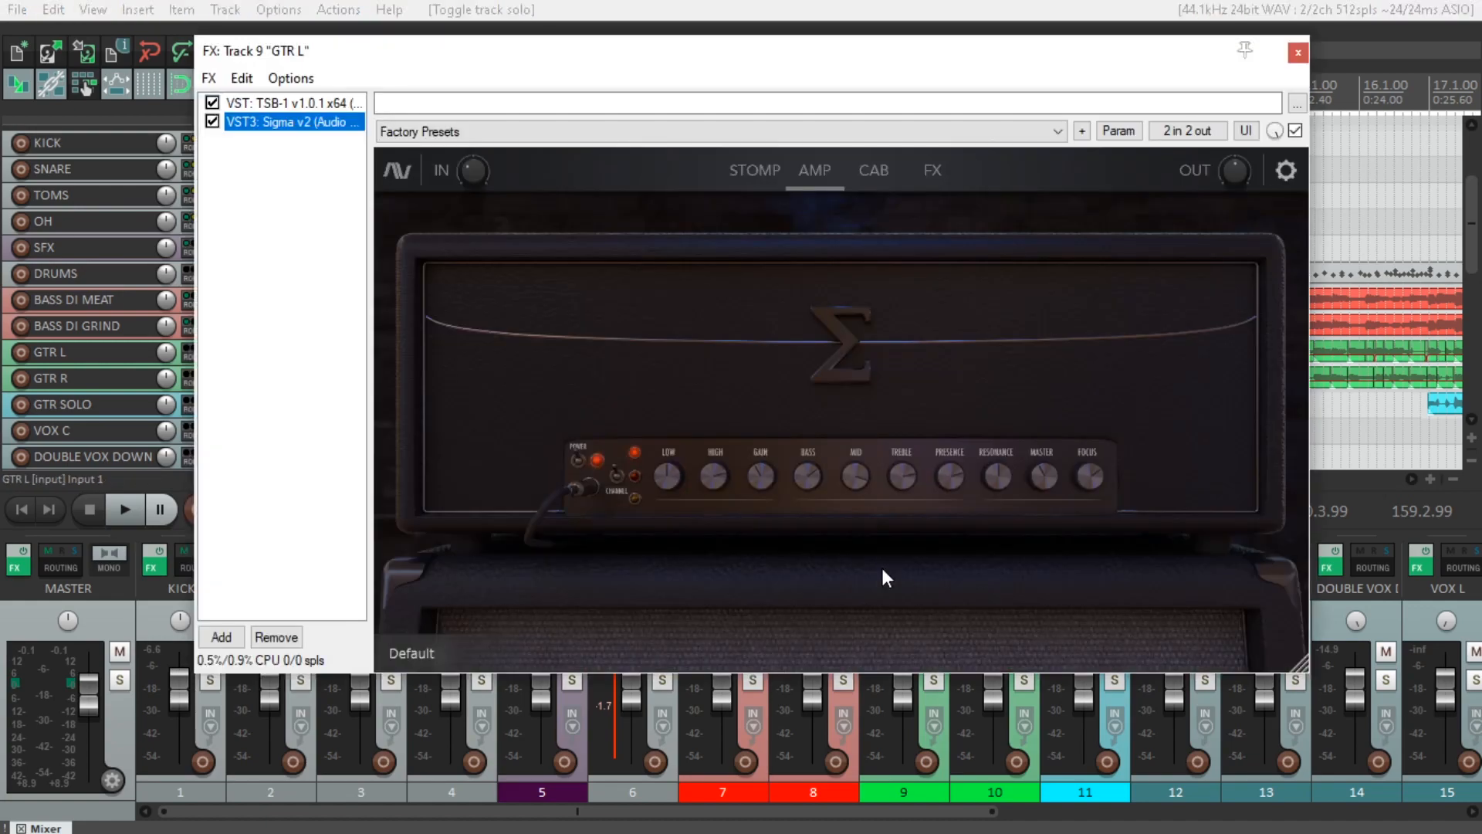
left_click(306, 103)
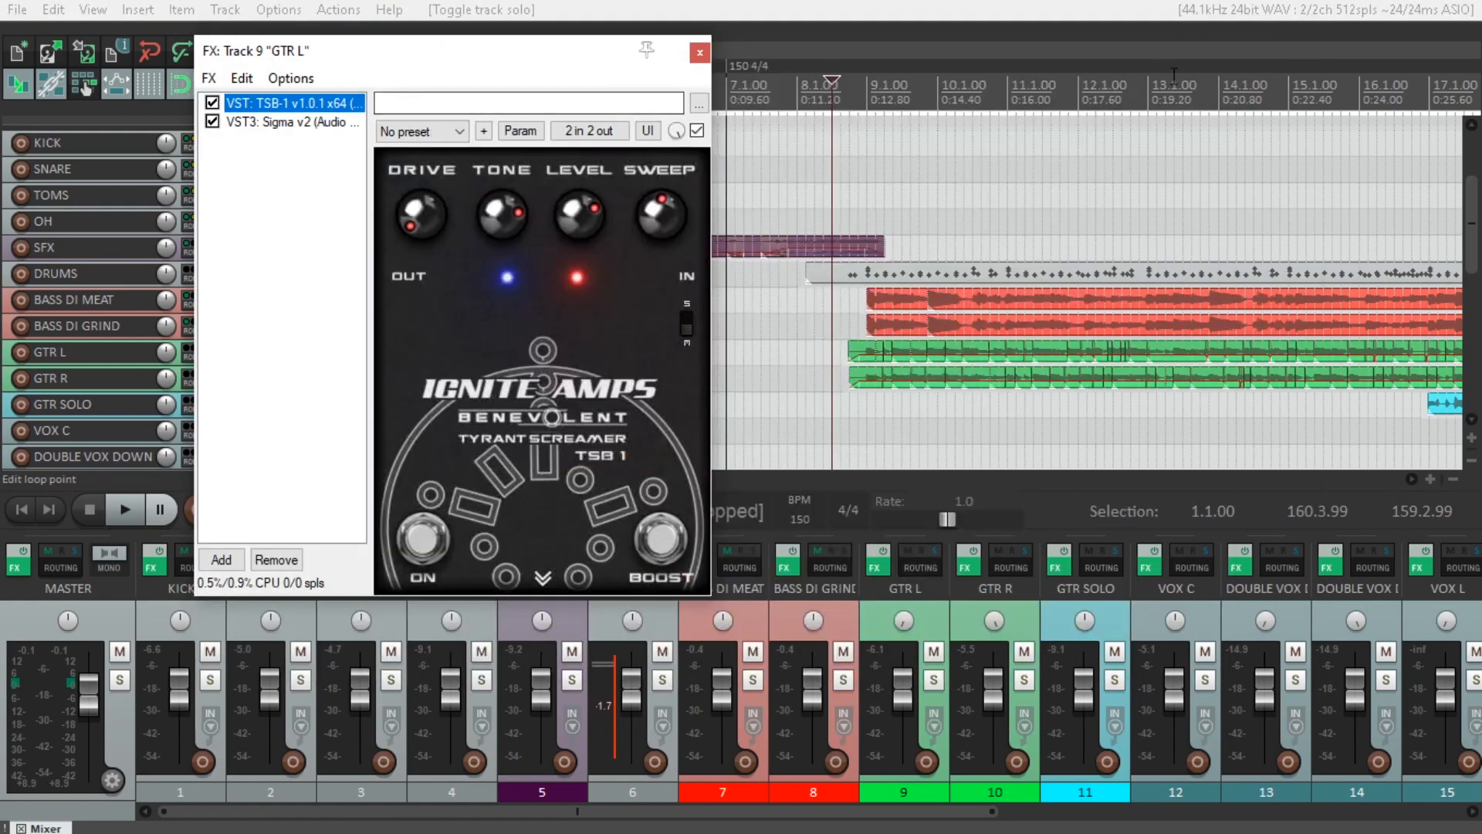
left_click(702, 57)
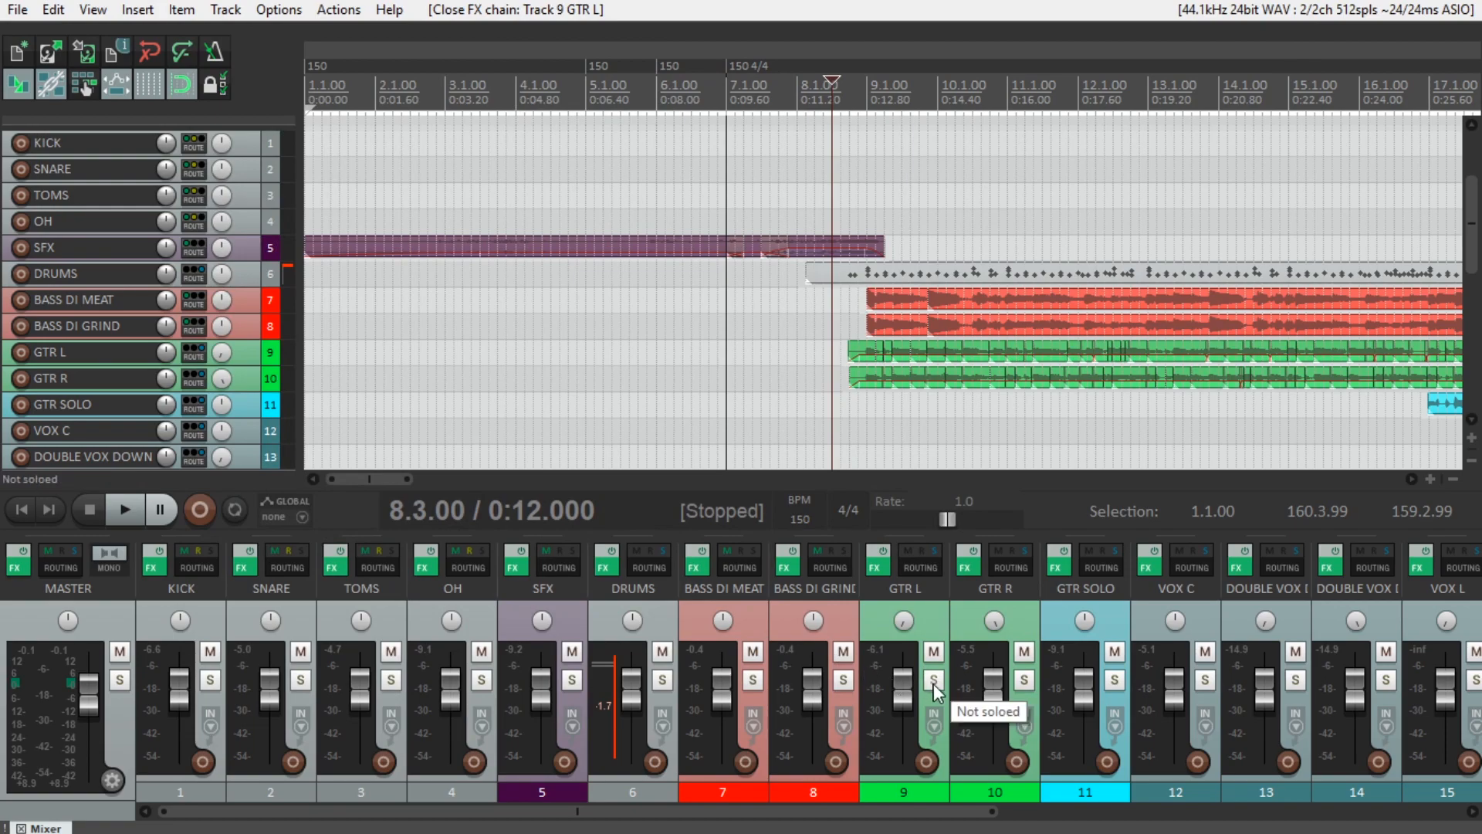
left_click(934, 681)
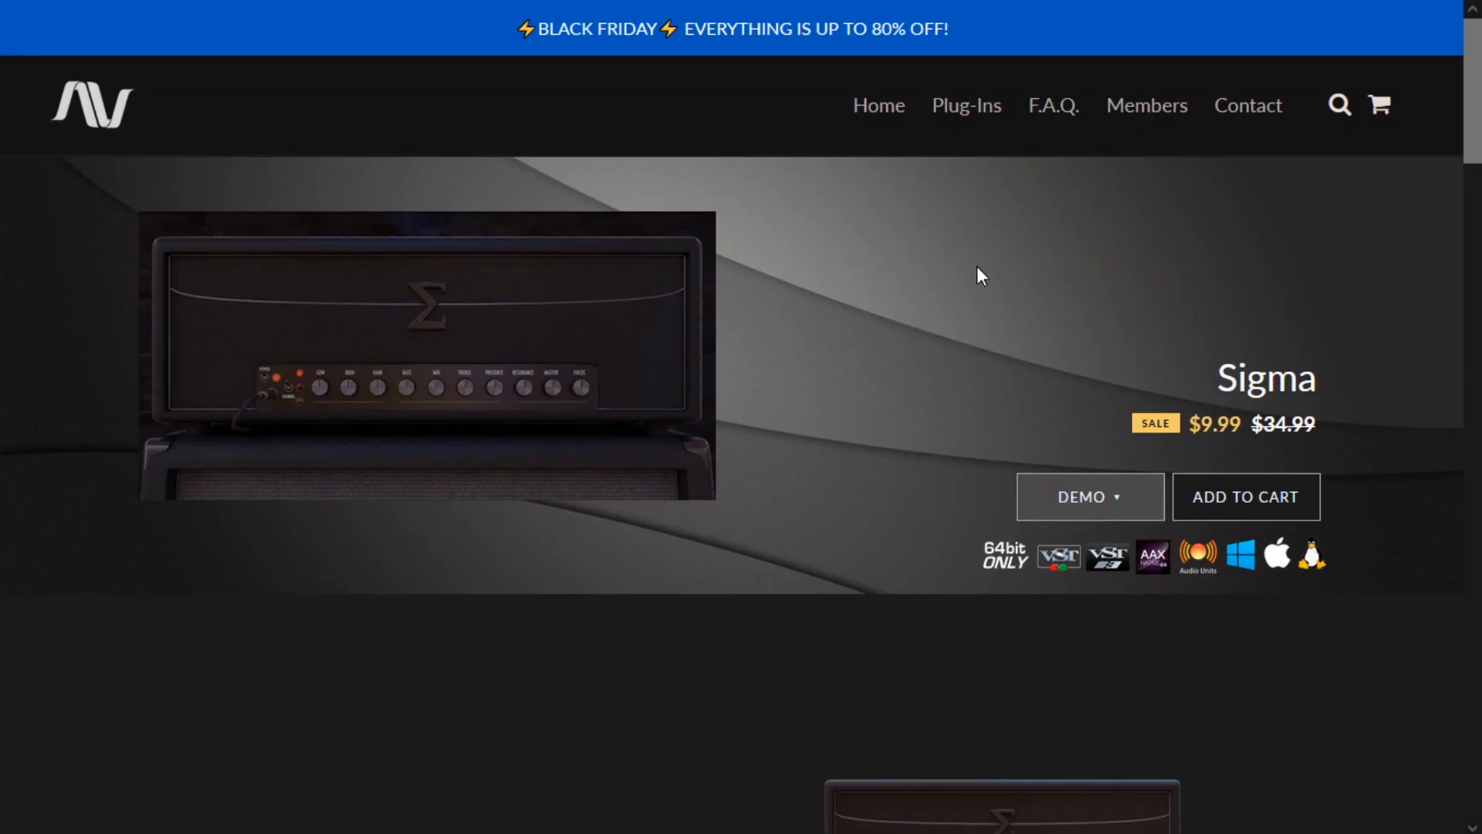
Switch to the browser and read through the Sigma amp simulator's product page.
scroll(978, 269, "down", 5)
scroll(980, 276, "down", 5)
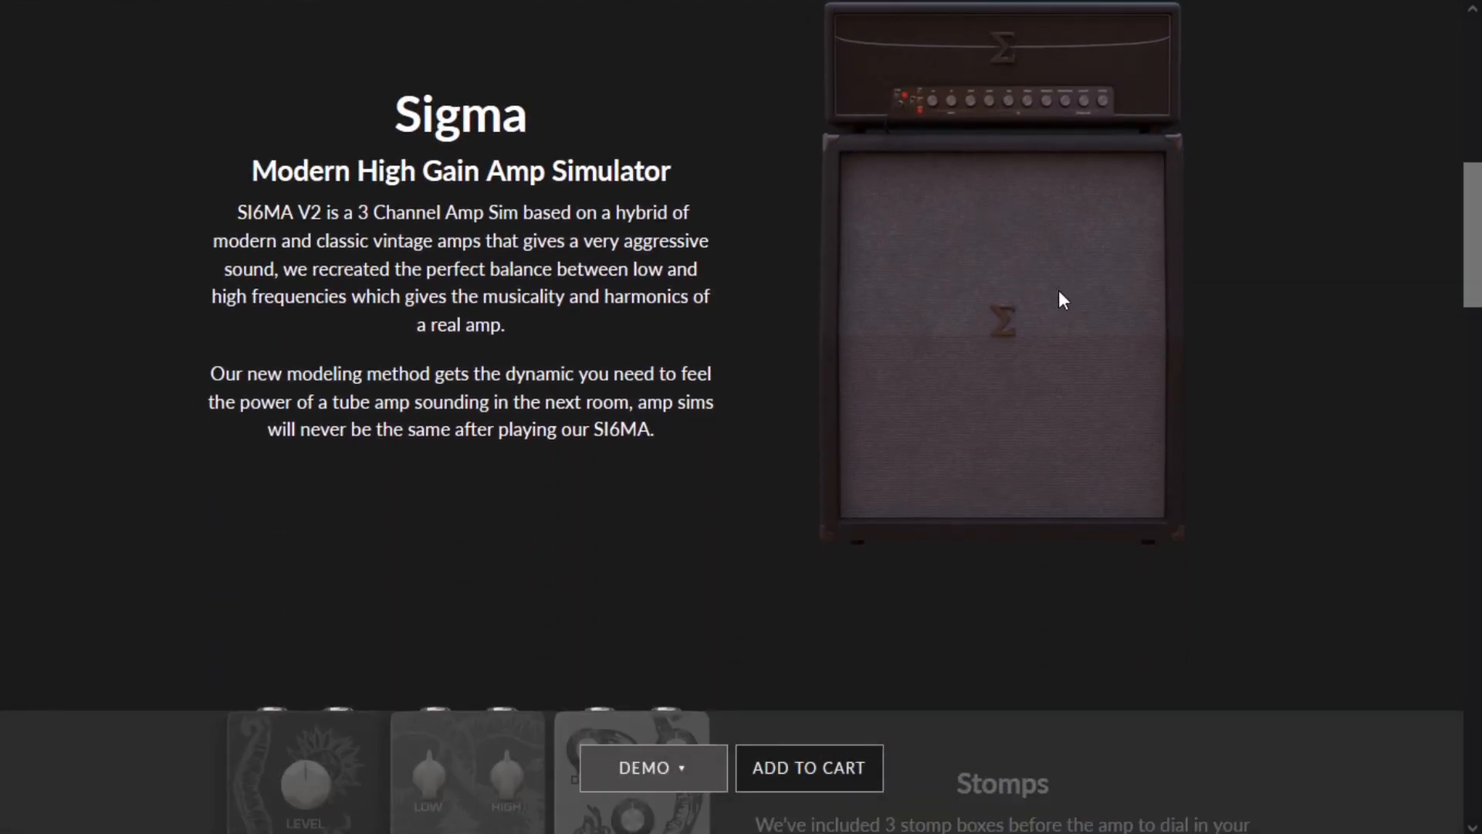
scroll(1257, 363, "down", 3)
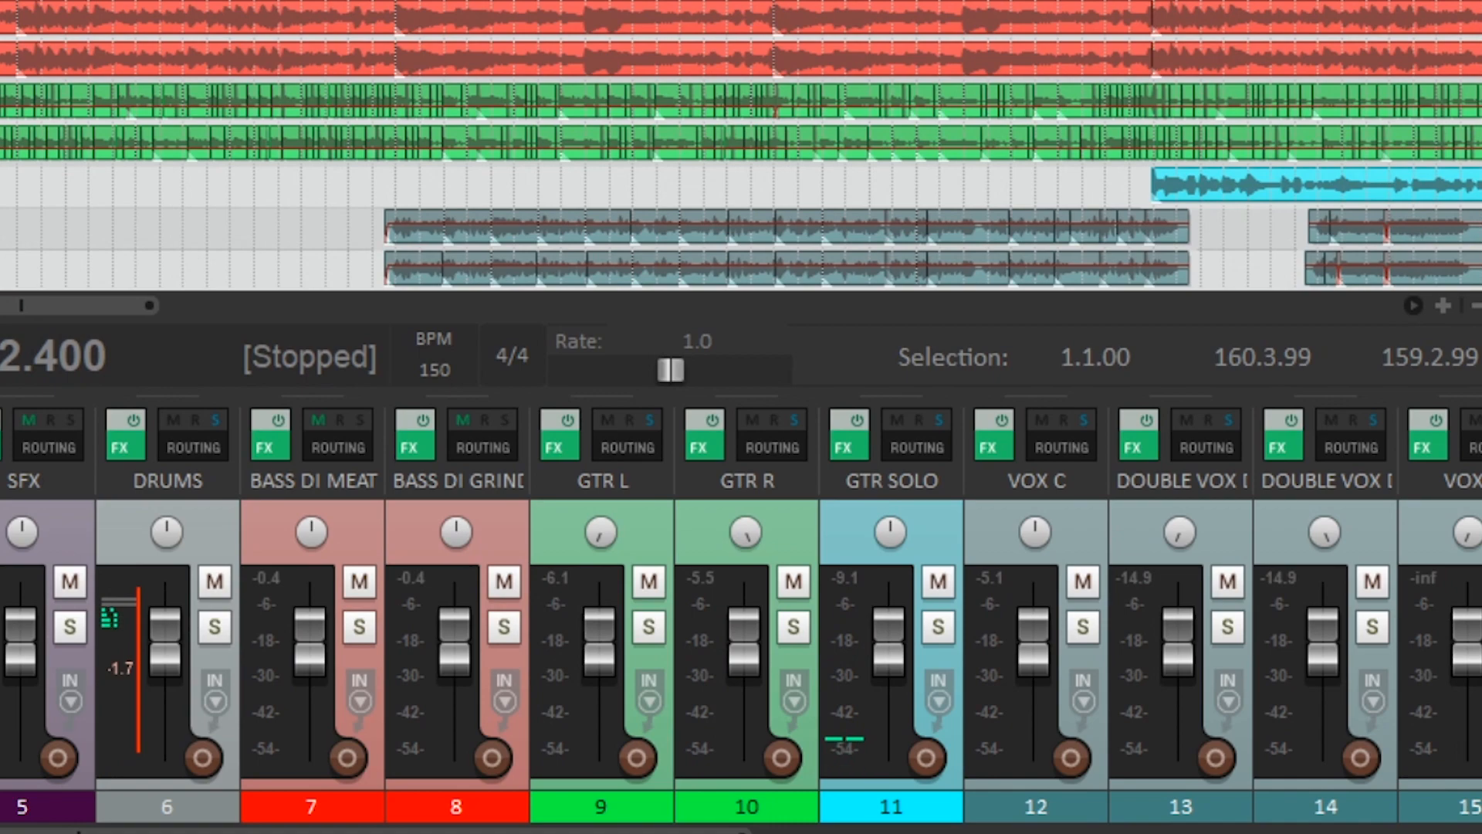
Examine the start of the guitar parts with GTR L briefly soloed, then check the BUS RHYTHM track in the mixer.
scroll(244, 52, "down", 3)
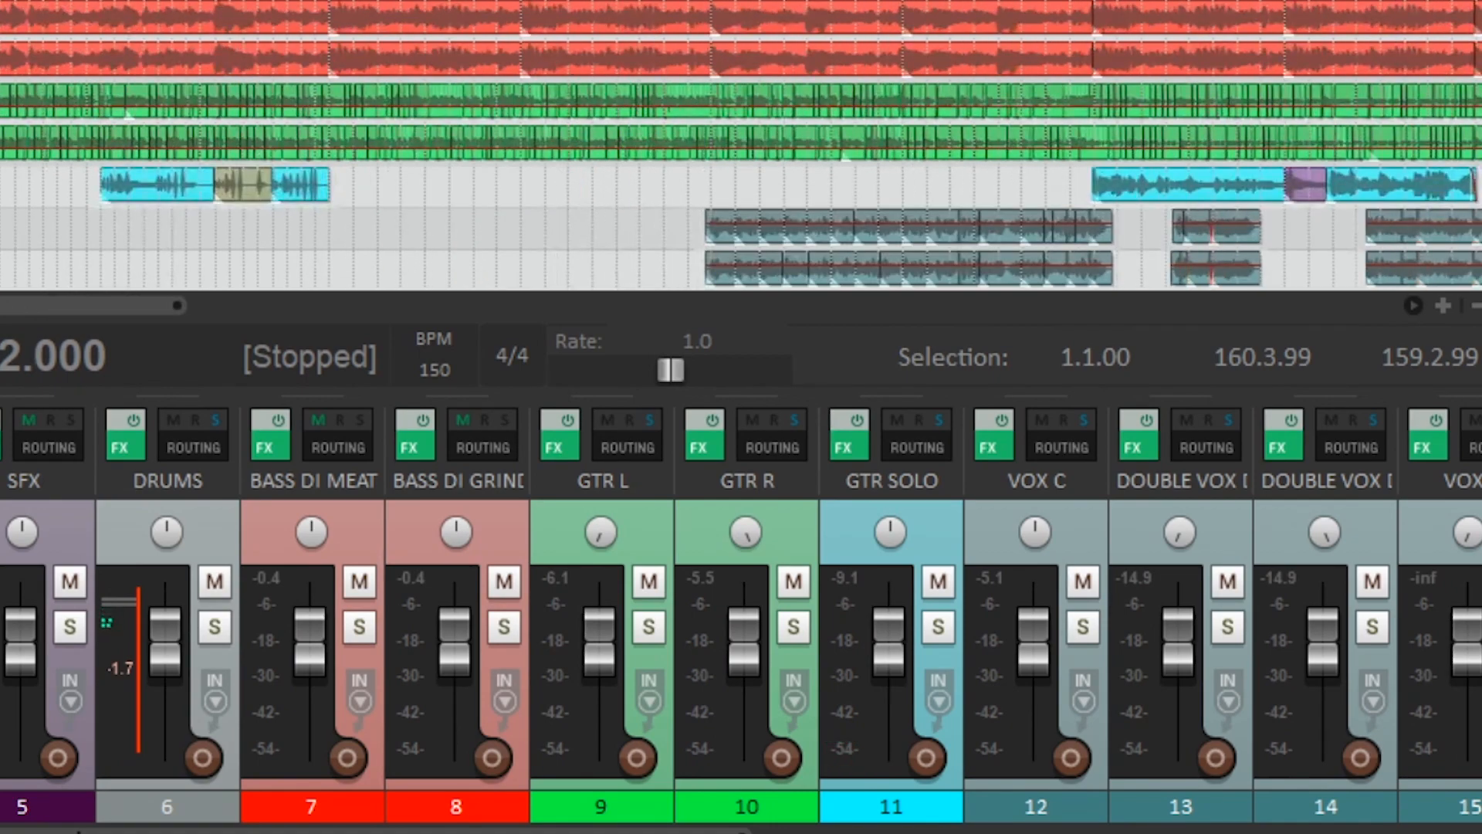
scroll(710, 138, "up", 3)
left_click(649, 627)
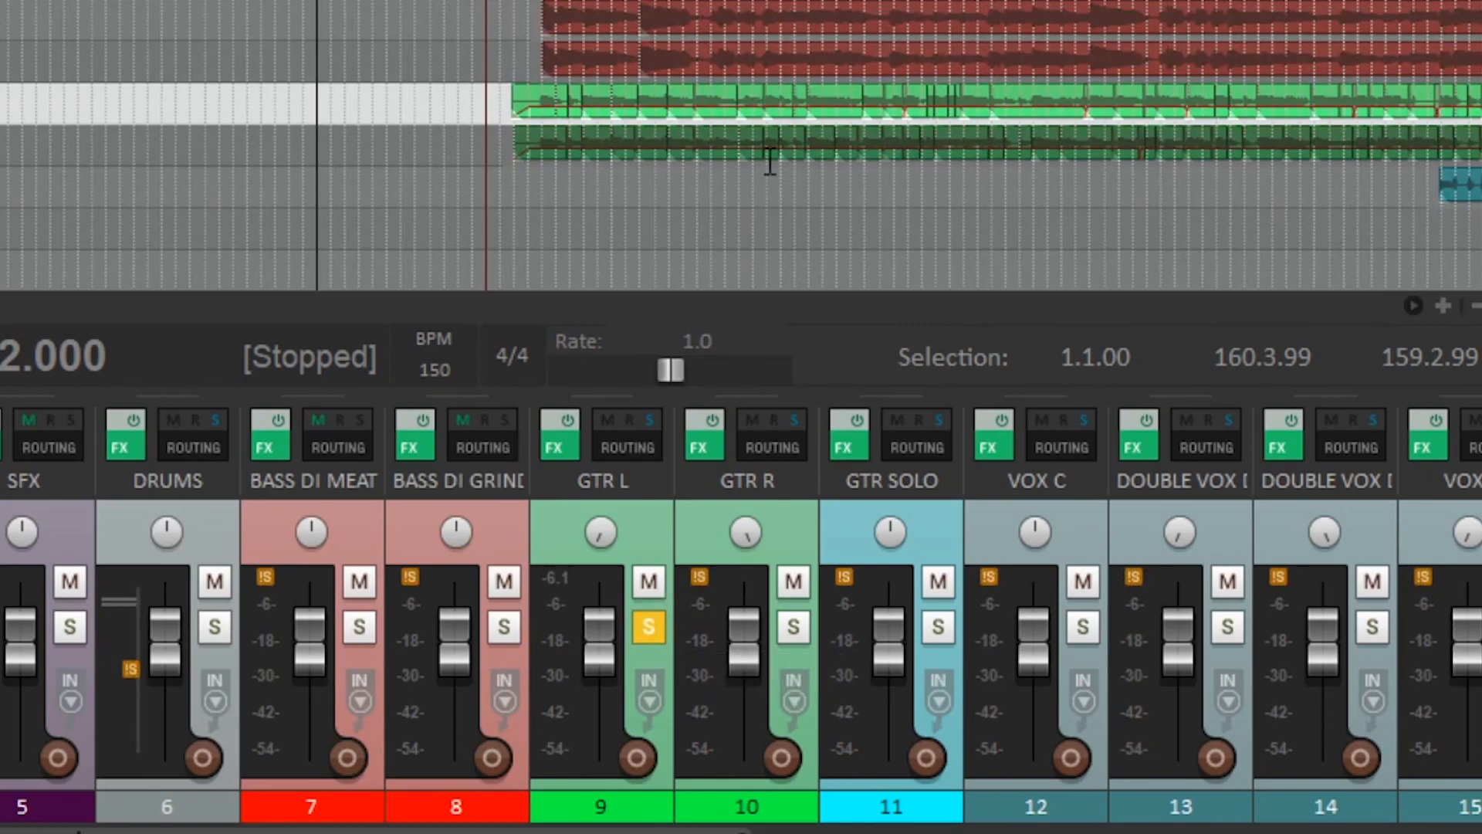
left_click(650, 637)
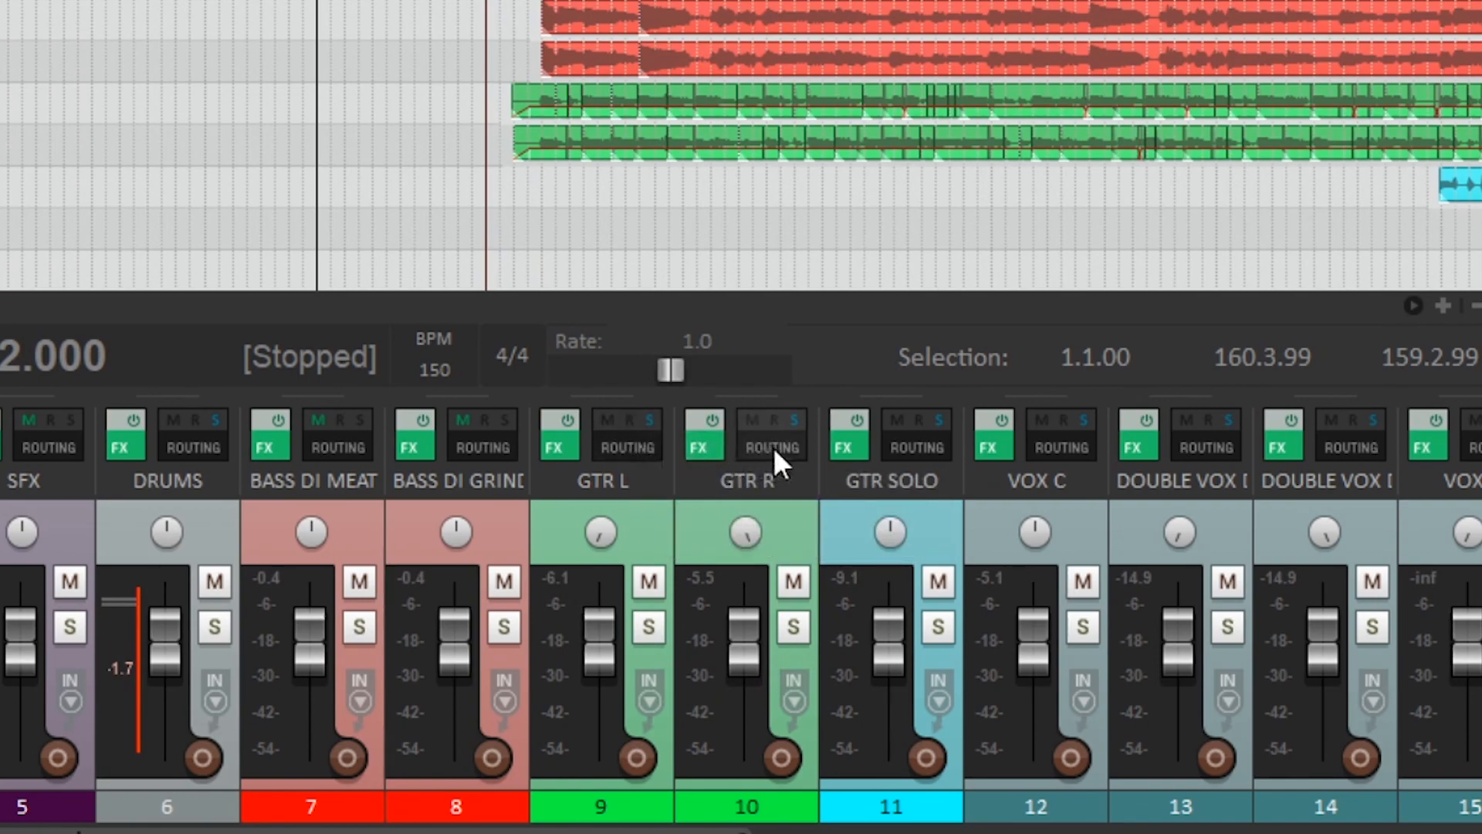
scroll(788, 456, "down", 8)
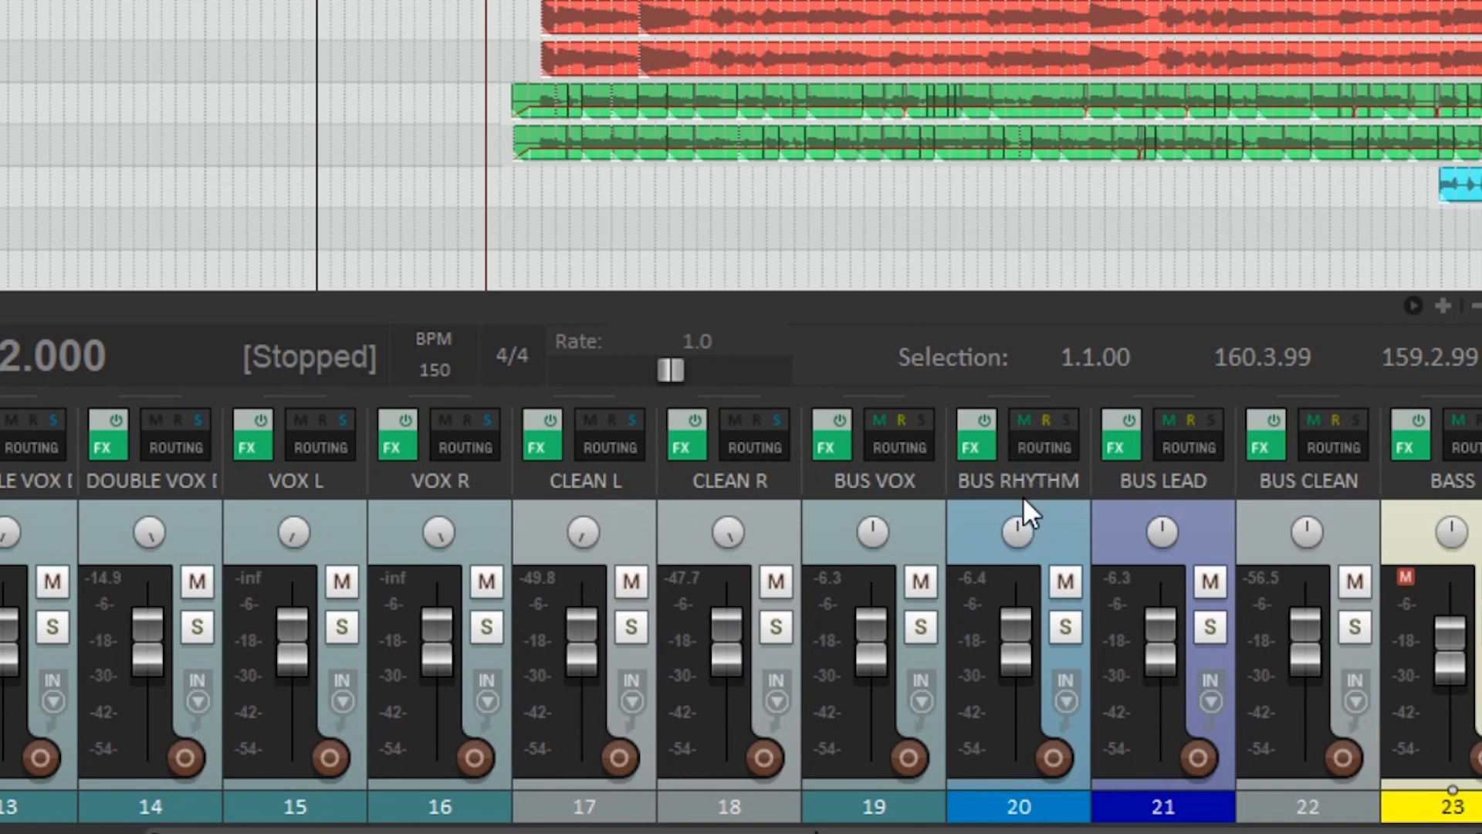
scroll(870, 510, "up", 8)
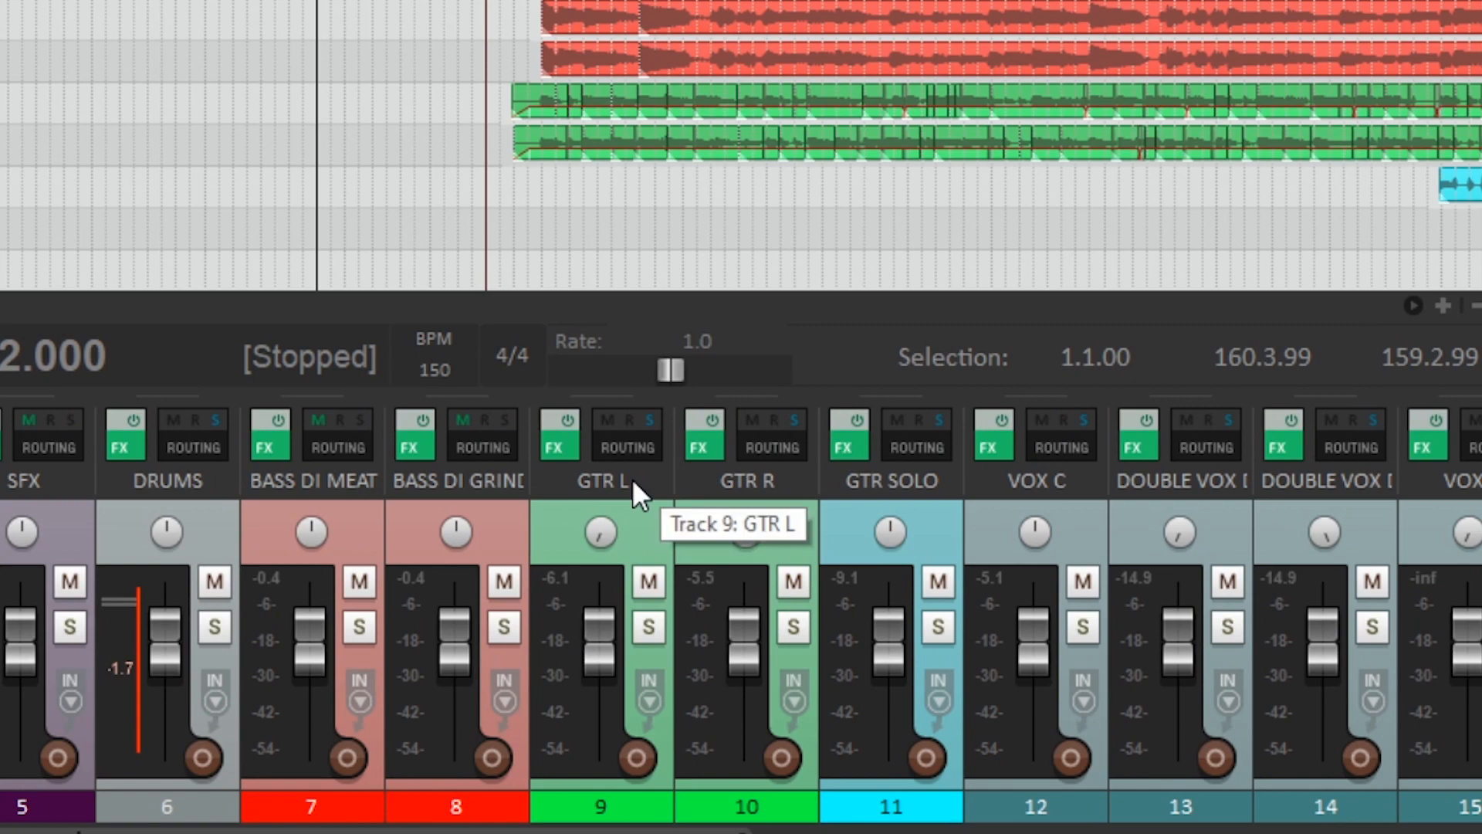
Reopen GTR L's effects chain to view Sigma v2 and TSB-1, then close it and toggle GTR L's solo.
left_click(567, 448)
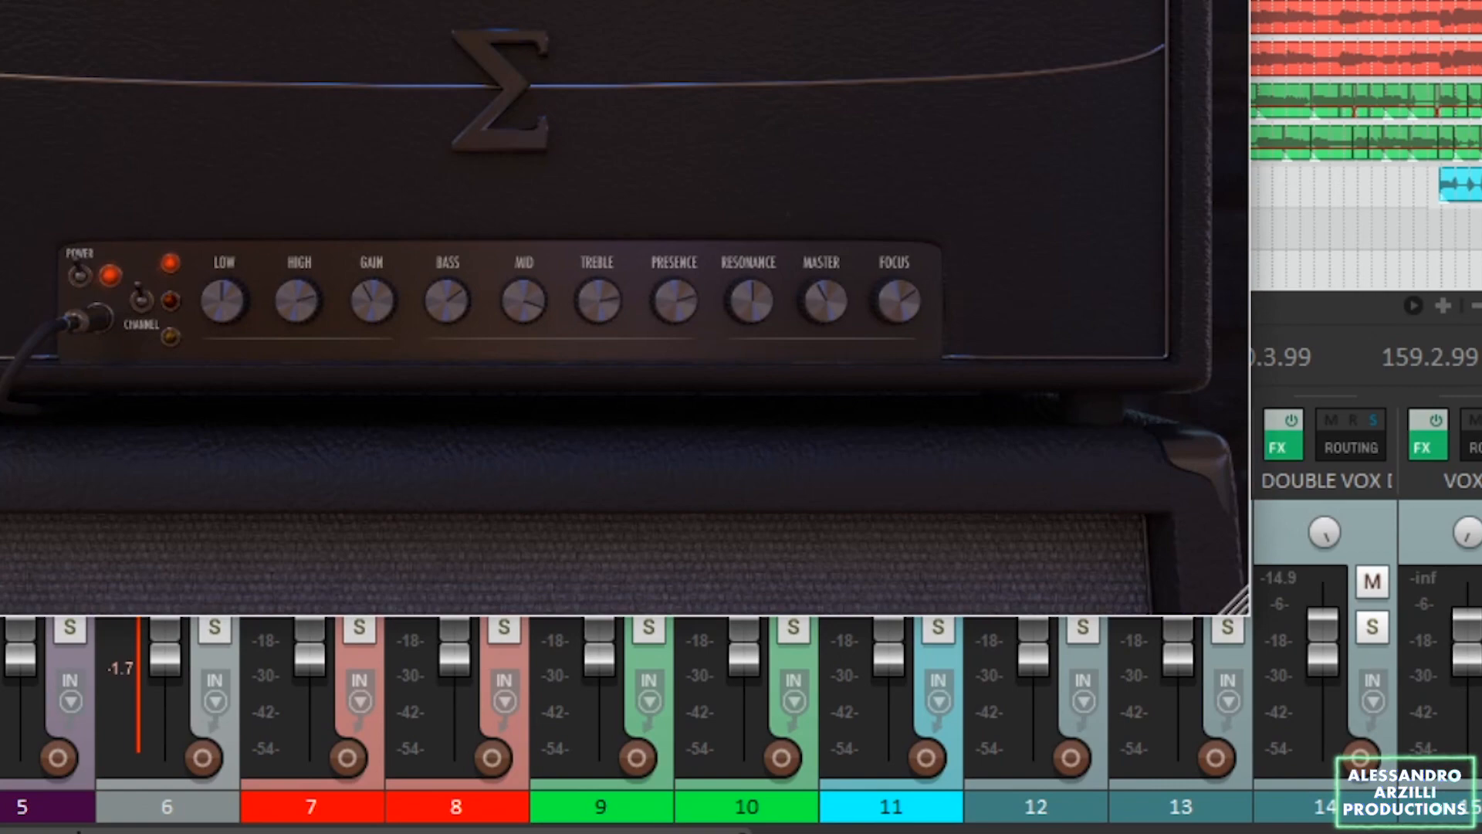
key("Up")
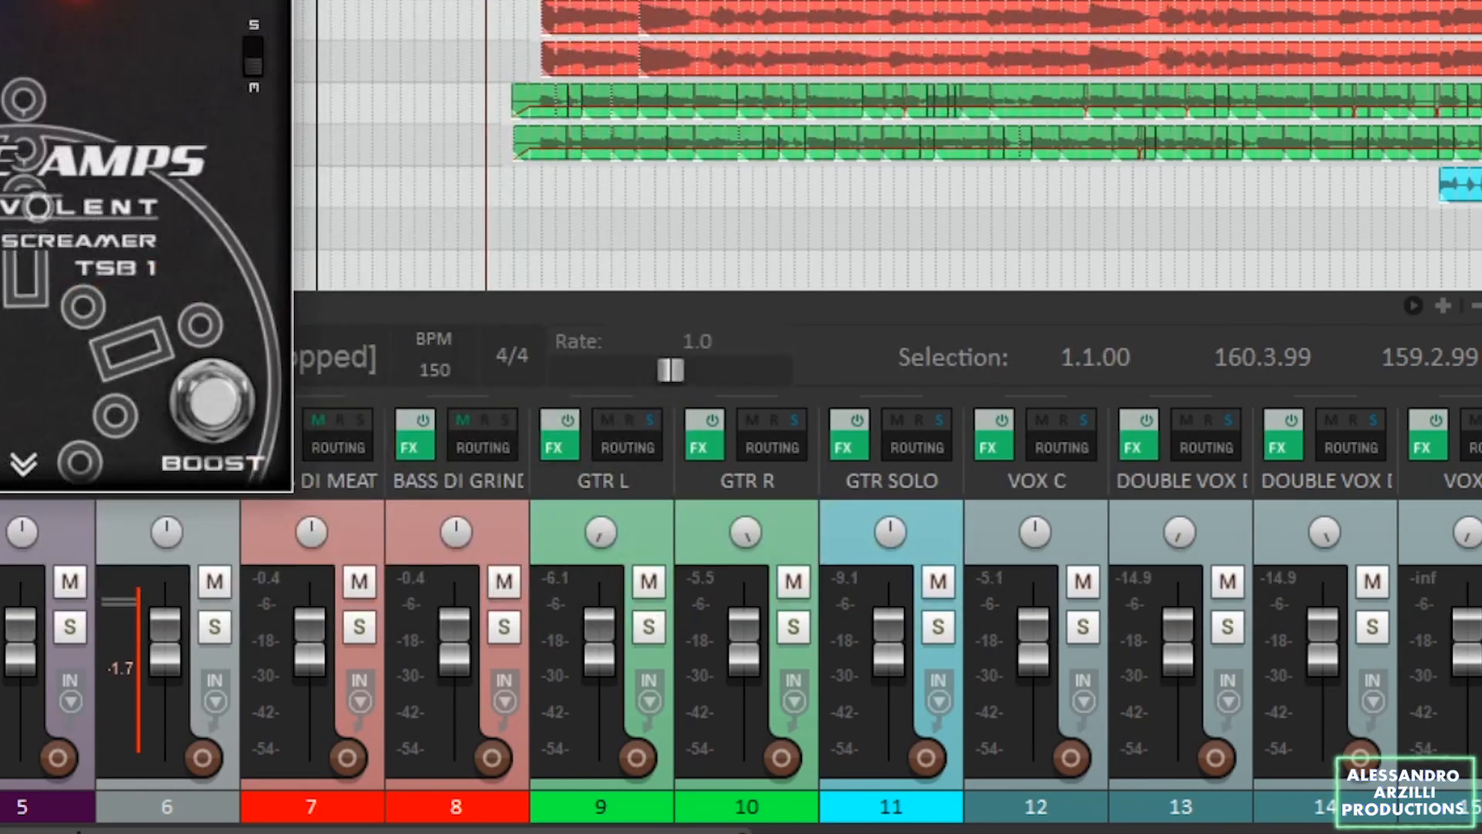
key("Escape")
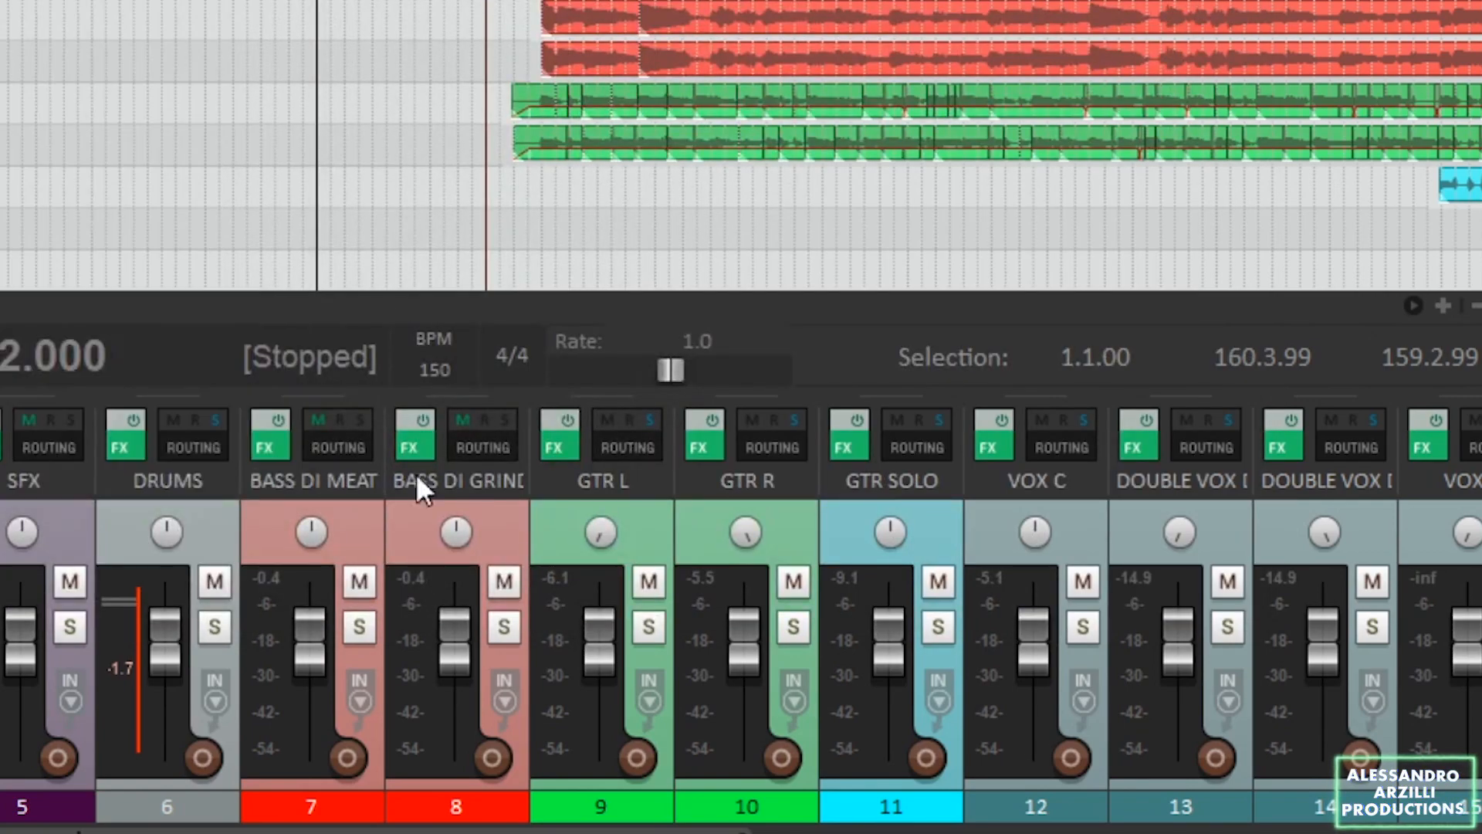
left_click(647, 632)
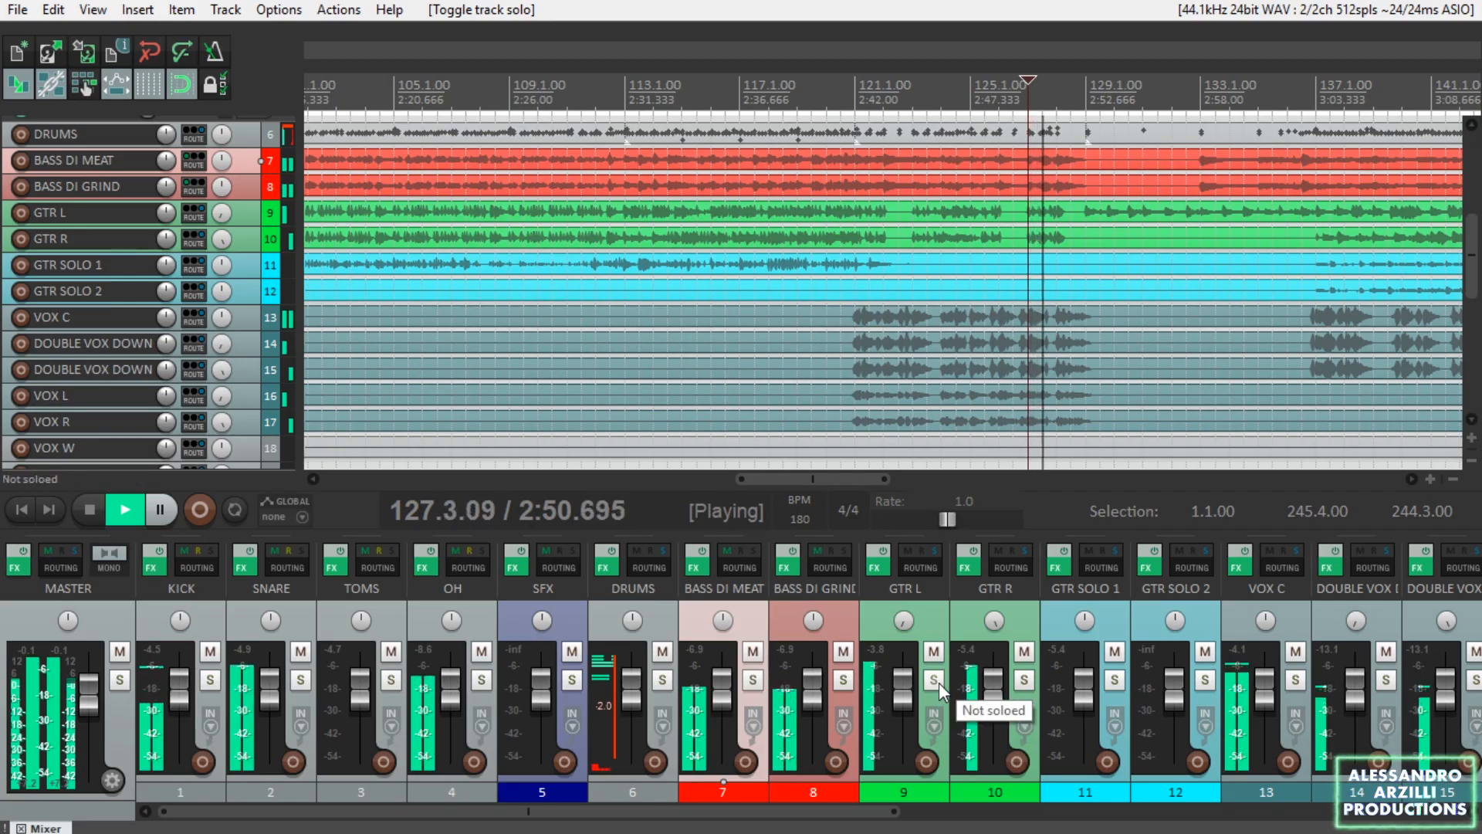
Solo GTR L and GTR R during playback and check the remaining tracks and buses in the mixer.
left_click_drag(695, 811, 1250, 812)
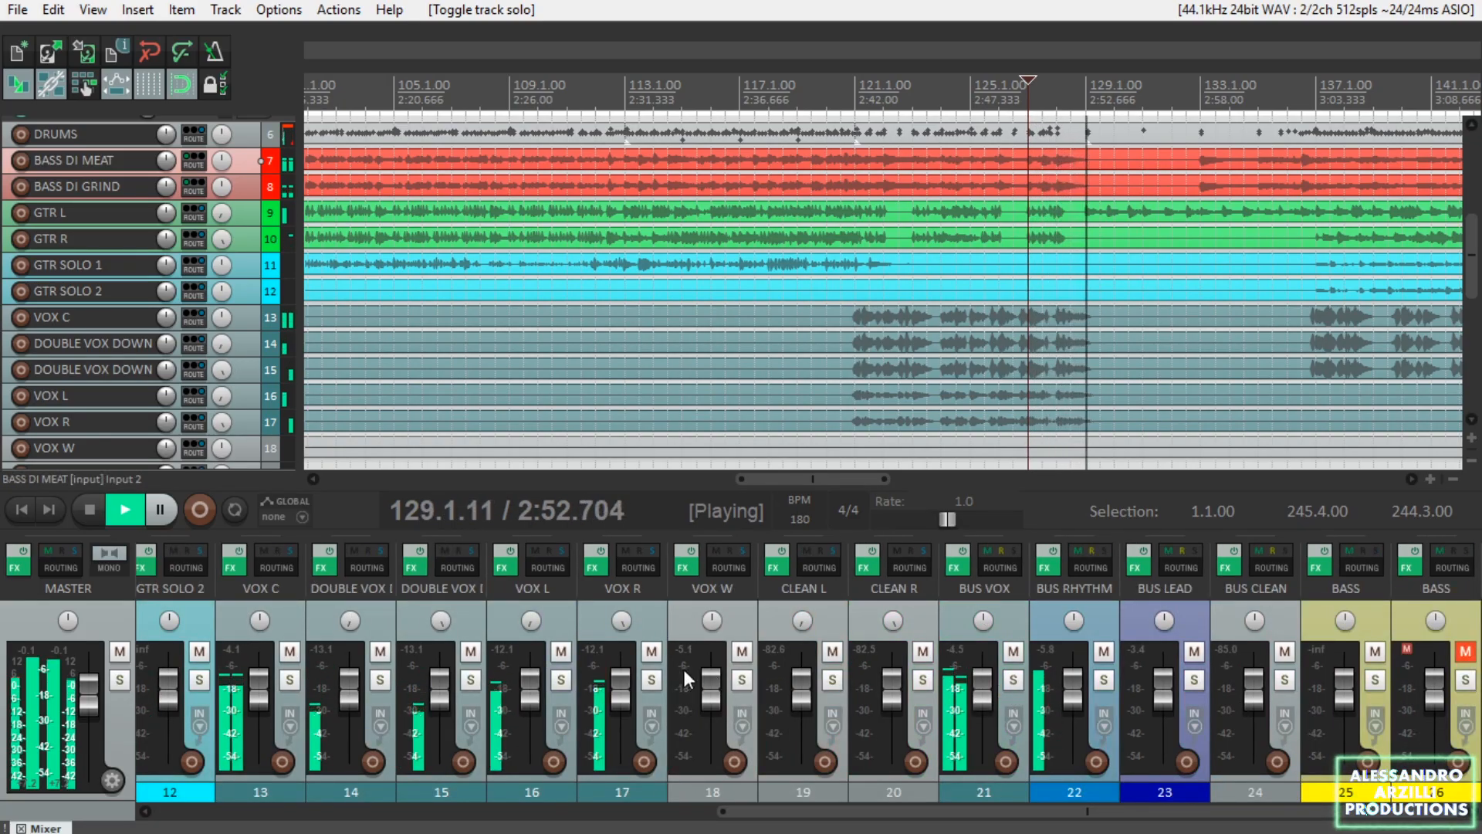
scroll(332, 691, "up", 5)
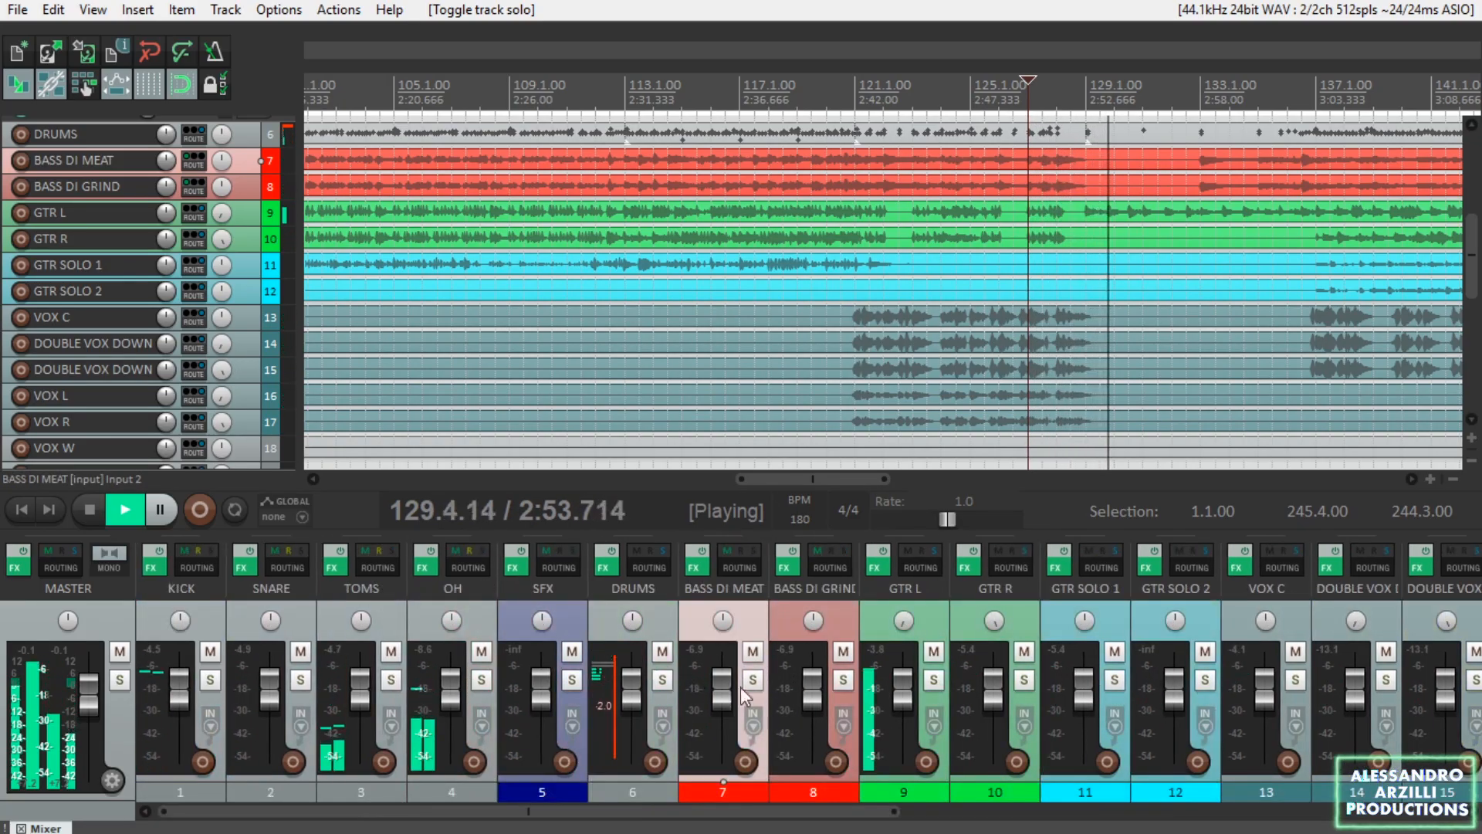
left_click(935, 681)
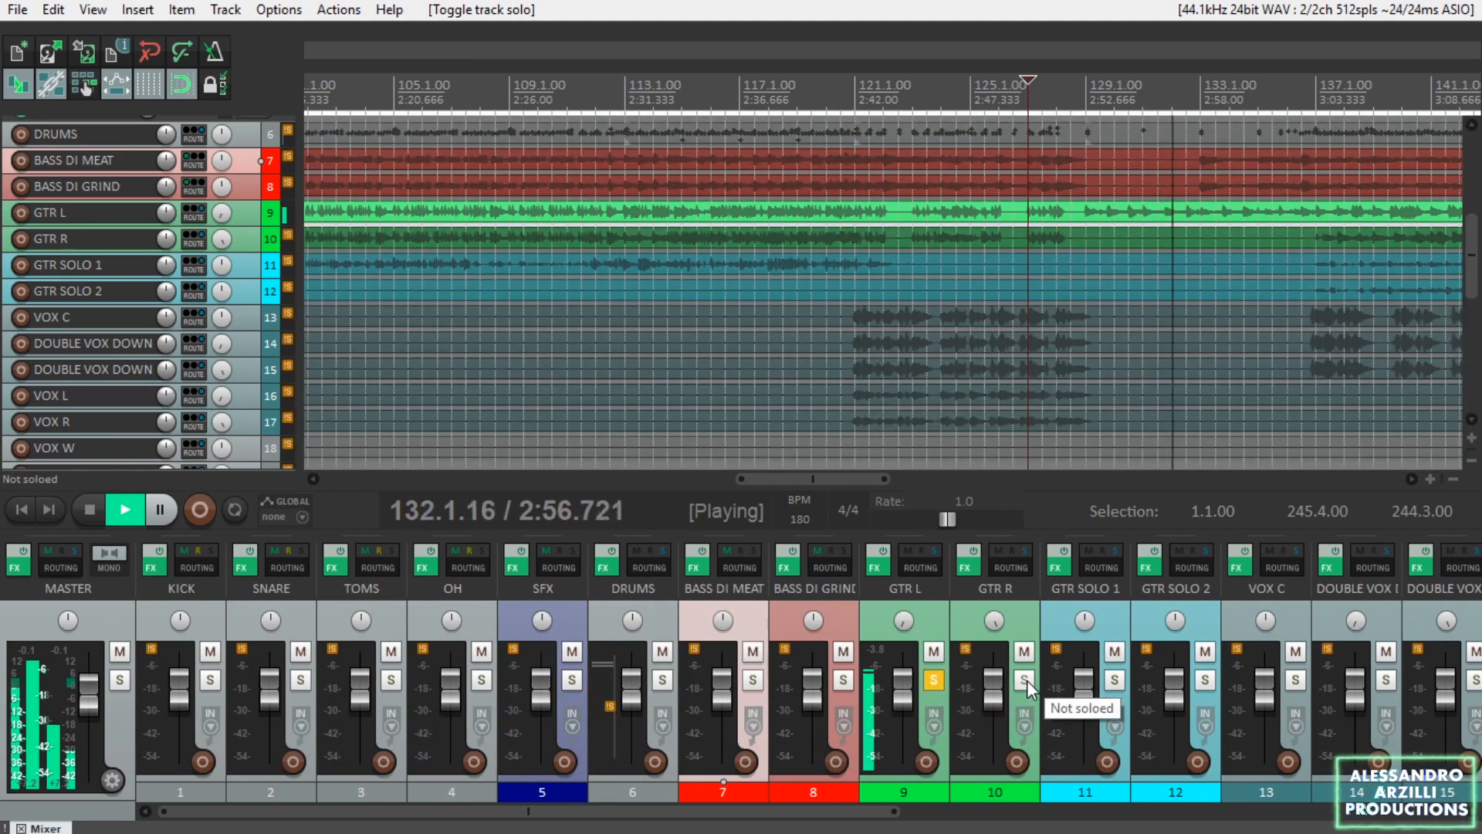
left_click(1026, 681)
scroll(1143, 646, "down", 3)
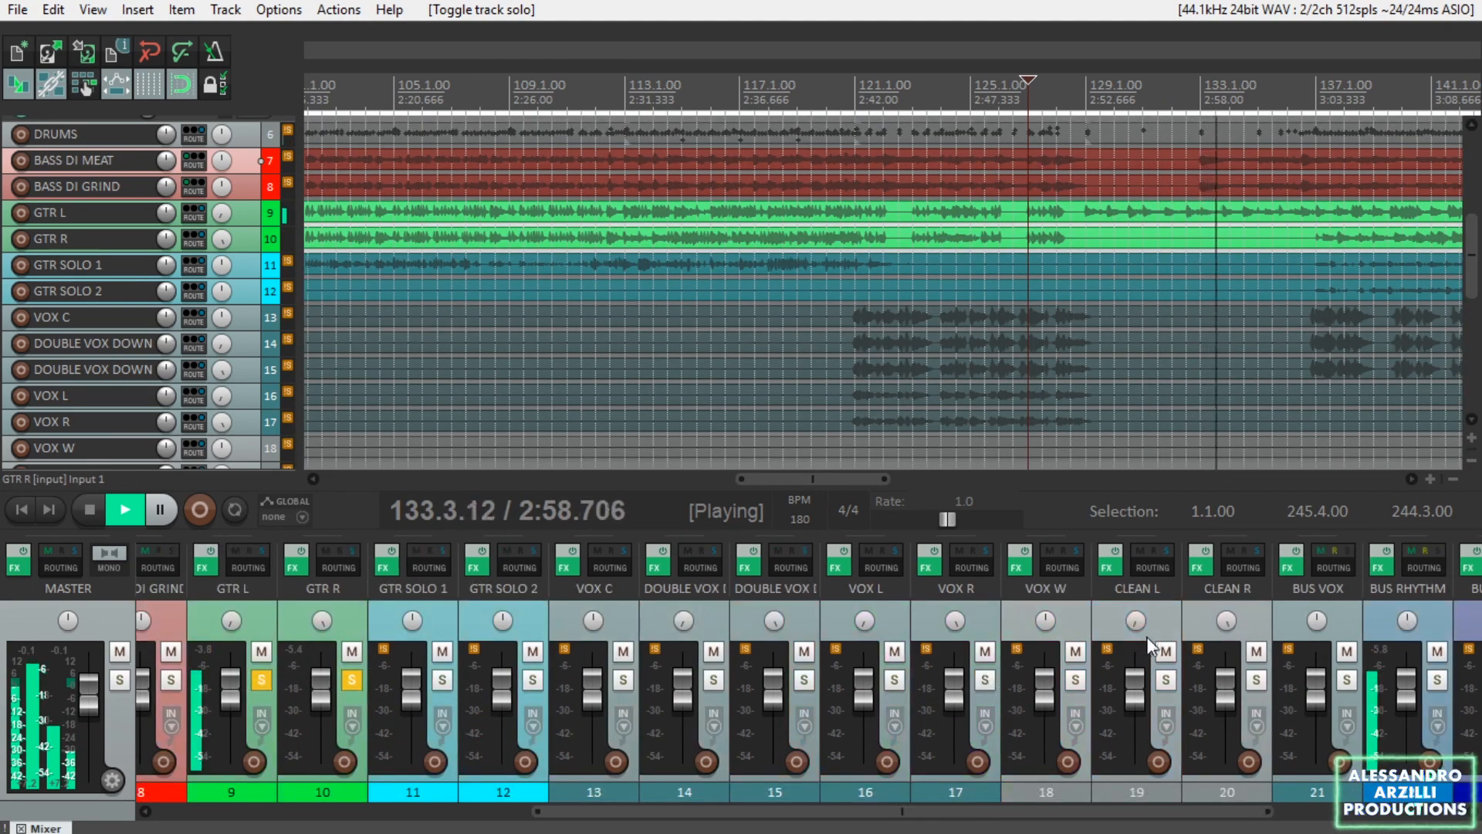
scroll(1030, 678, "up", 3)
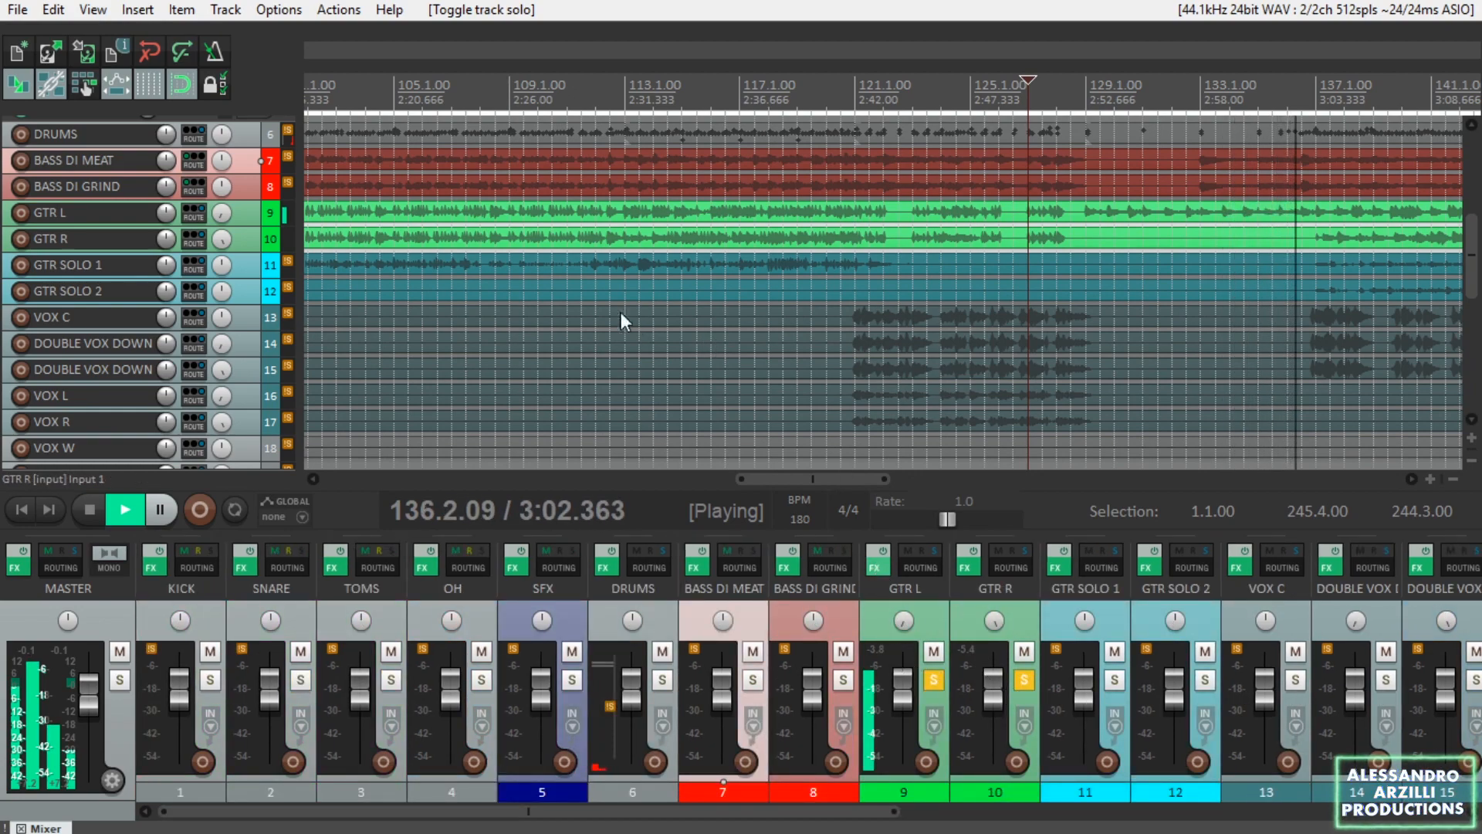
Inspect TSB-1 and Sigma v2's stomp, amp, cab and FX sections in GTR L's effects chain, then close it.
left_click(876, 570)
left_click(261, 104)
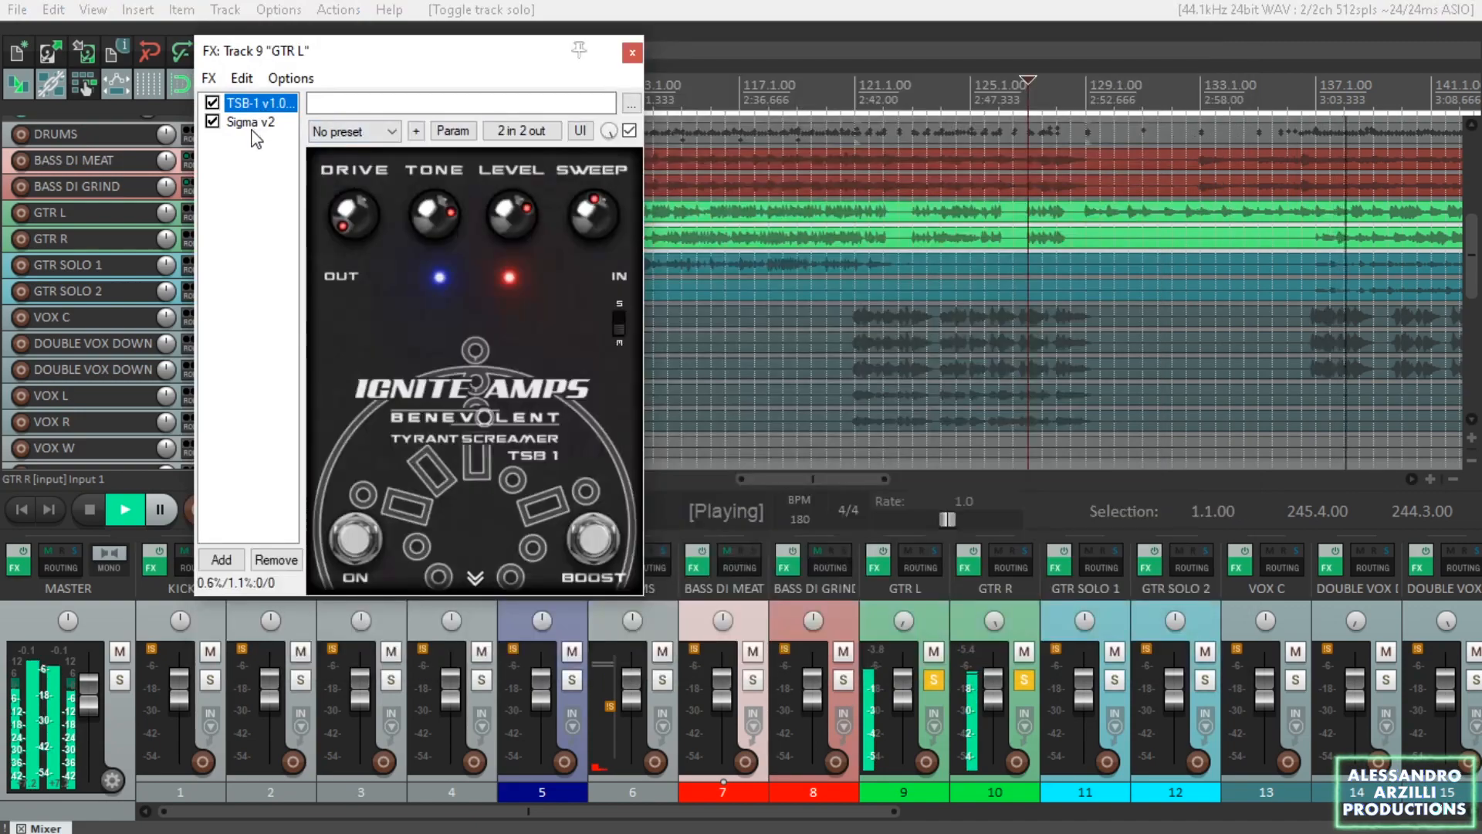
left_click(255, 122)
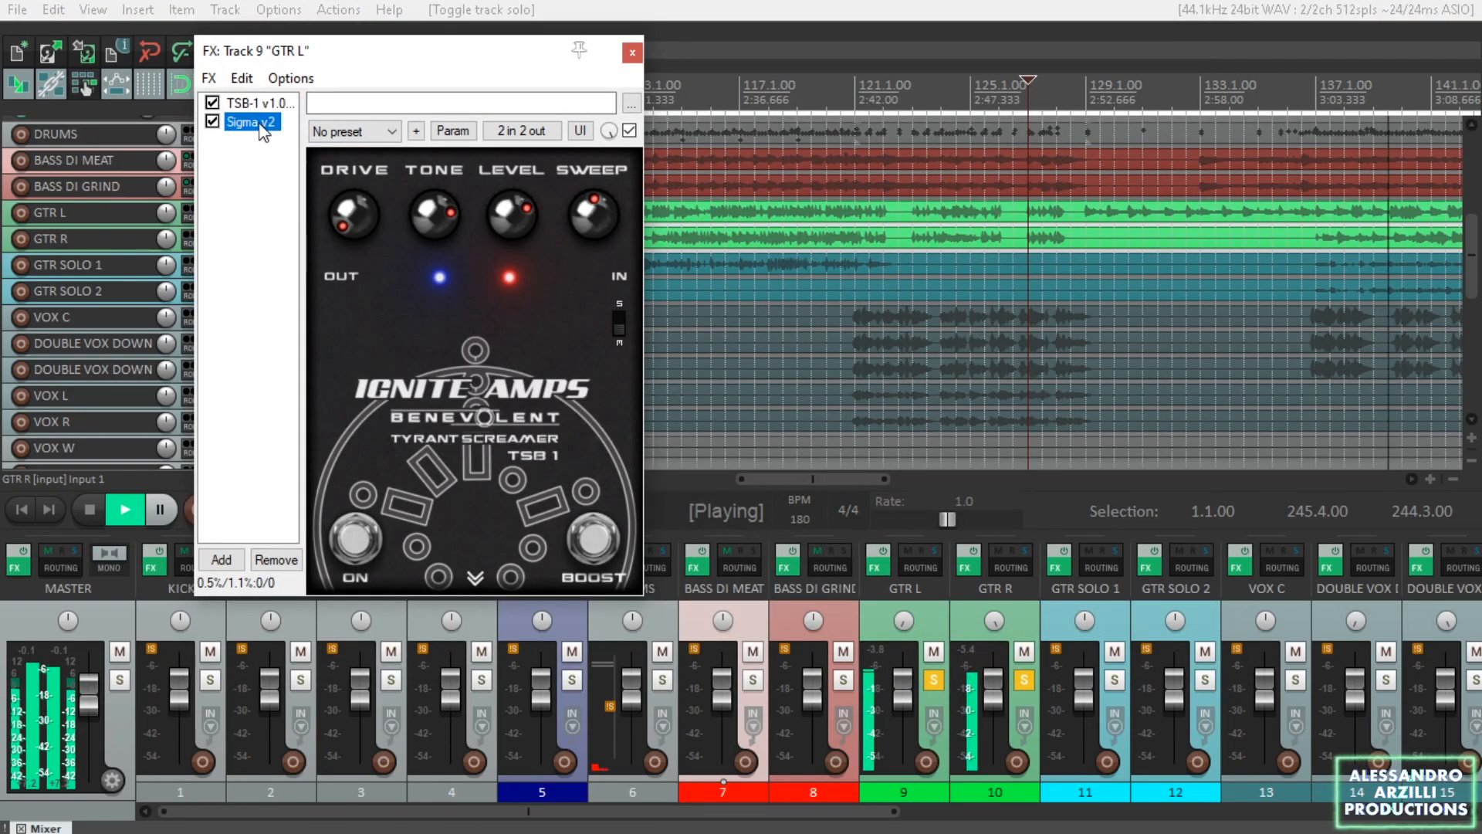
left_click(688, 172)
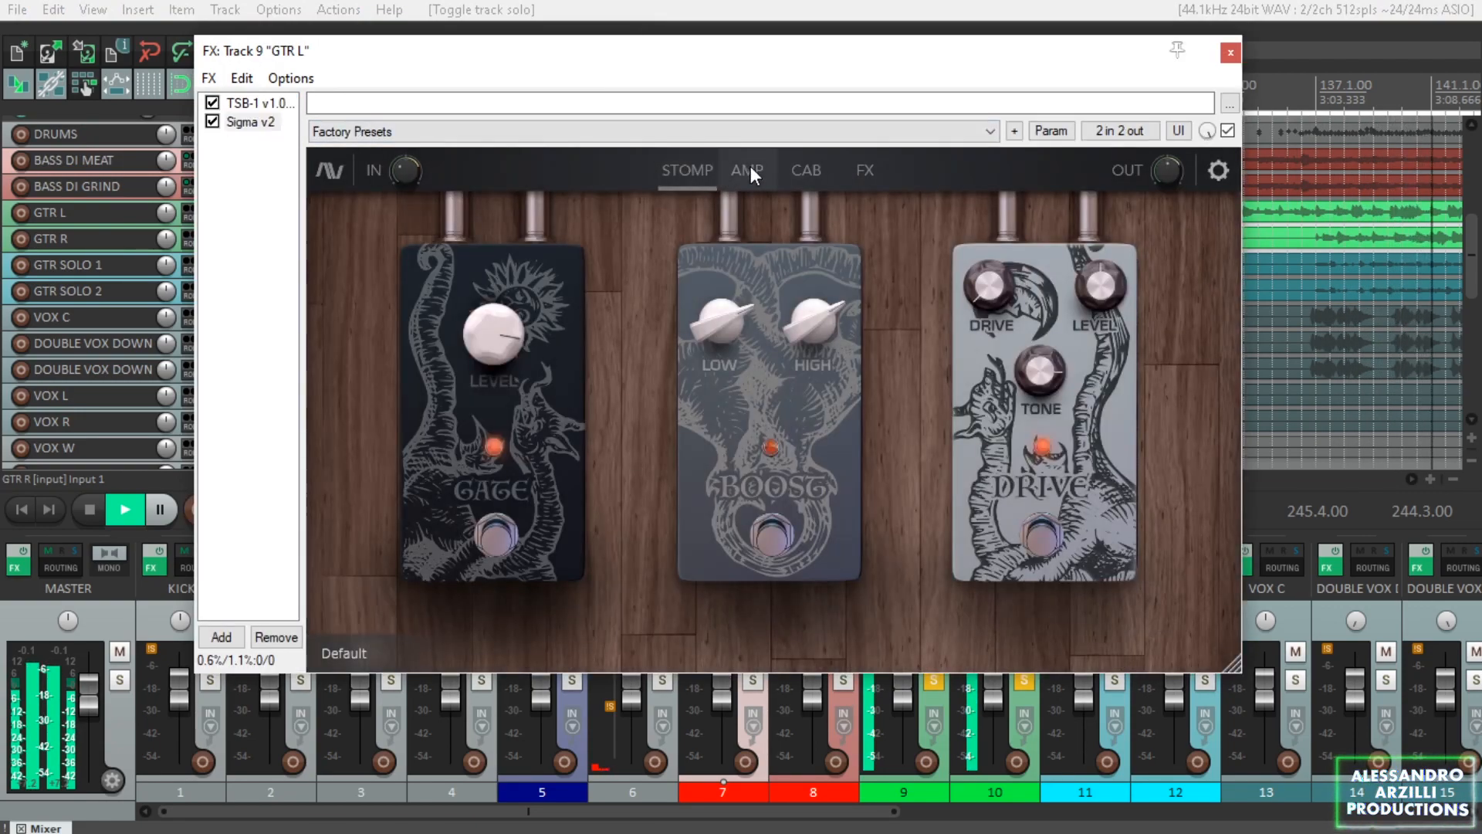
left_click(751, 165)
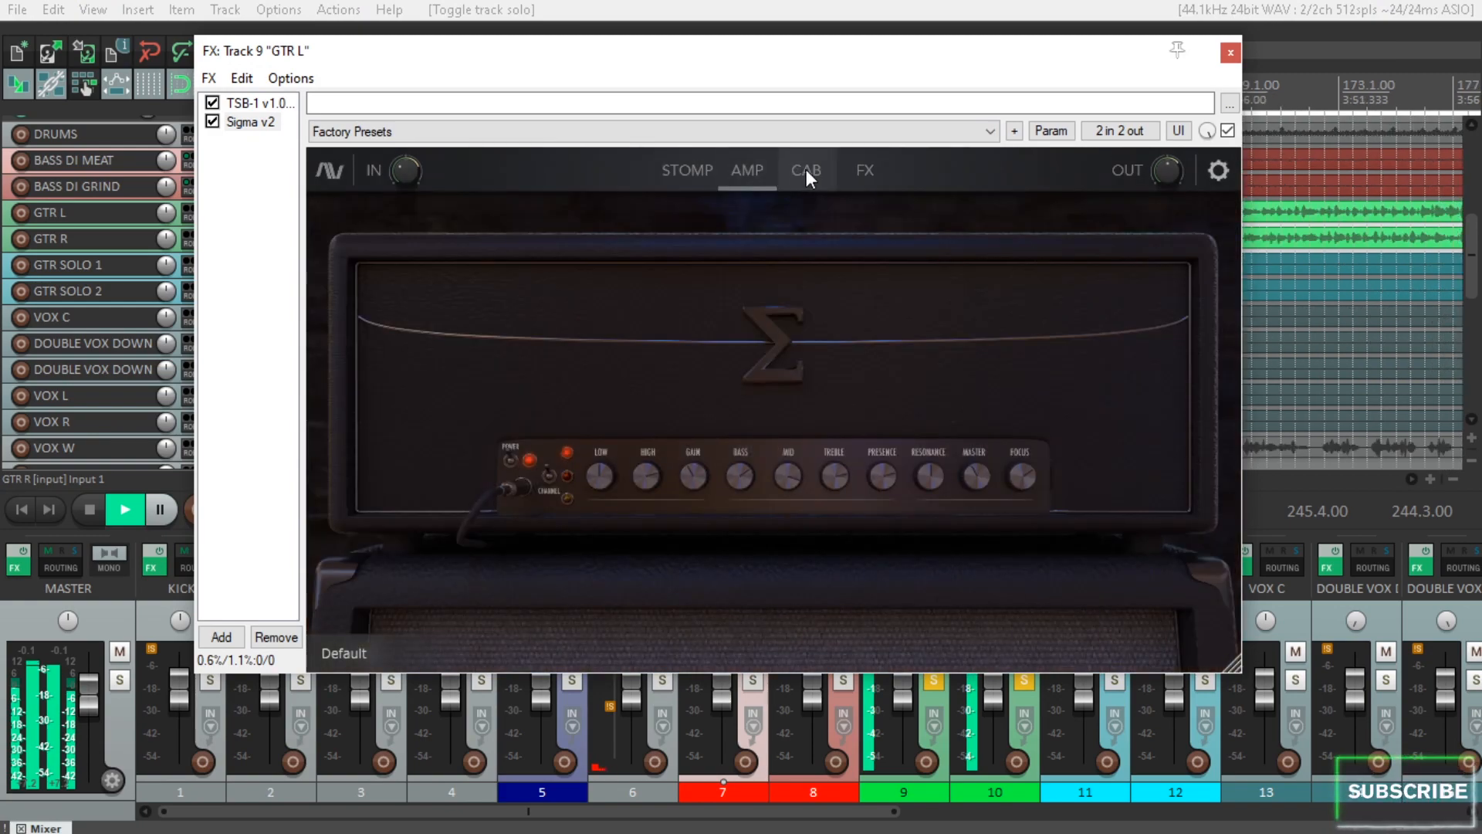
left_click(806, 169)
left_click(868, 170)
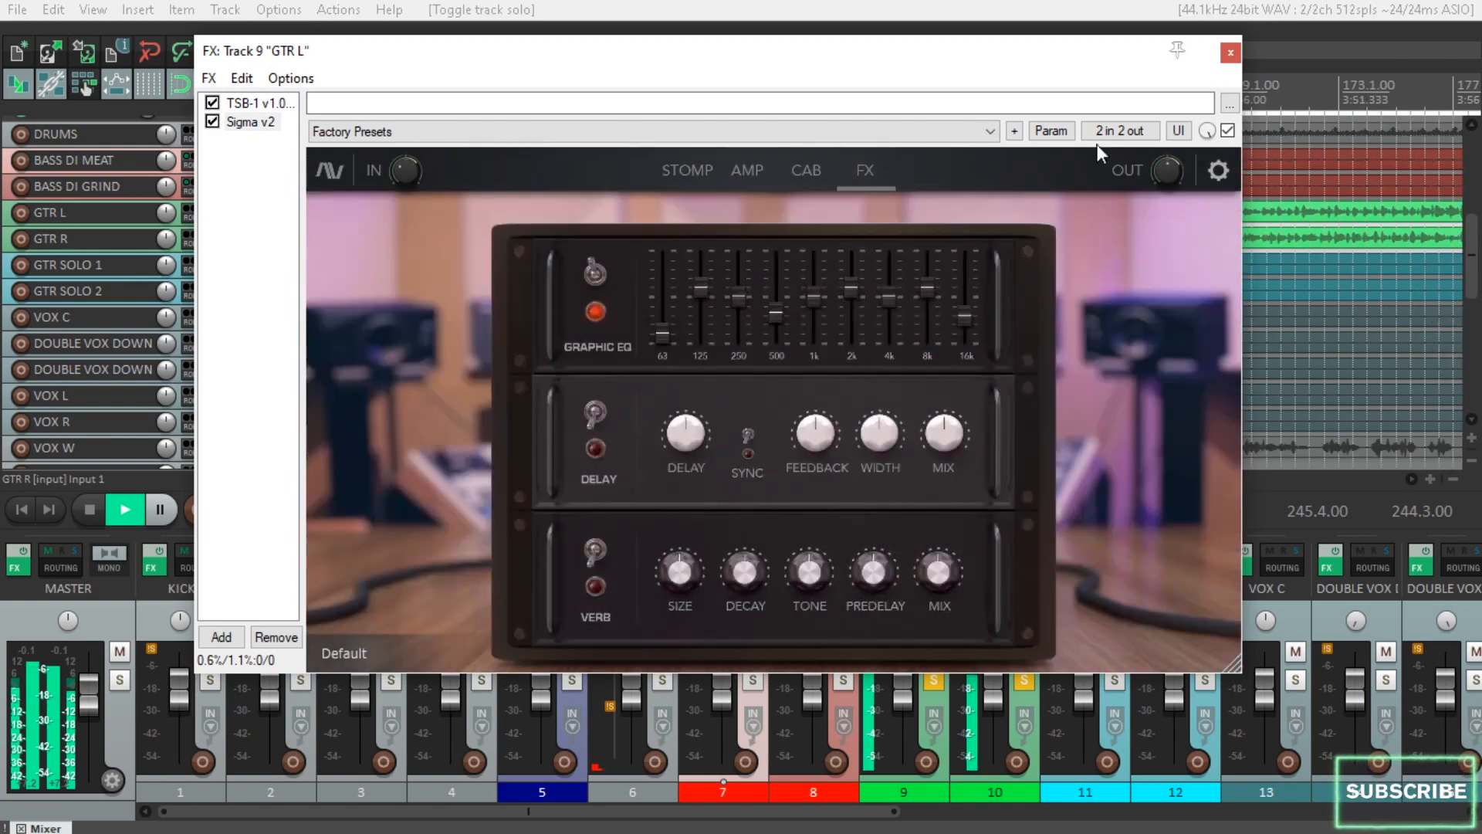
left_click(1231, 51)
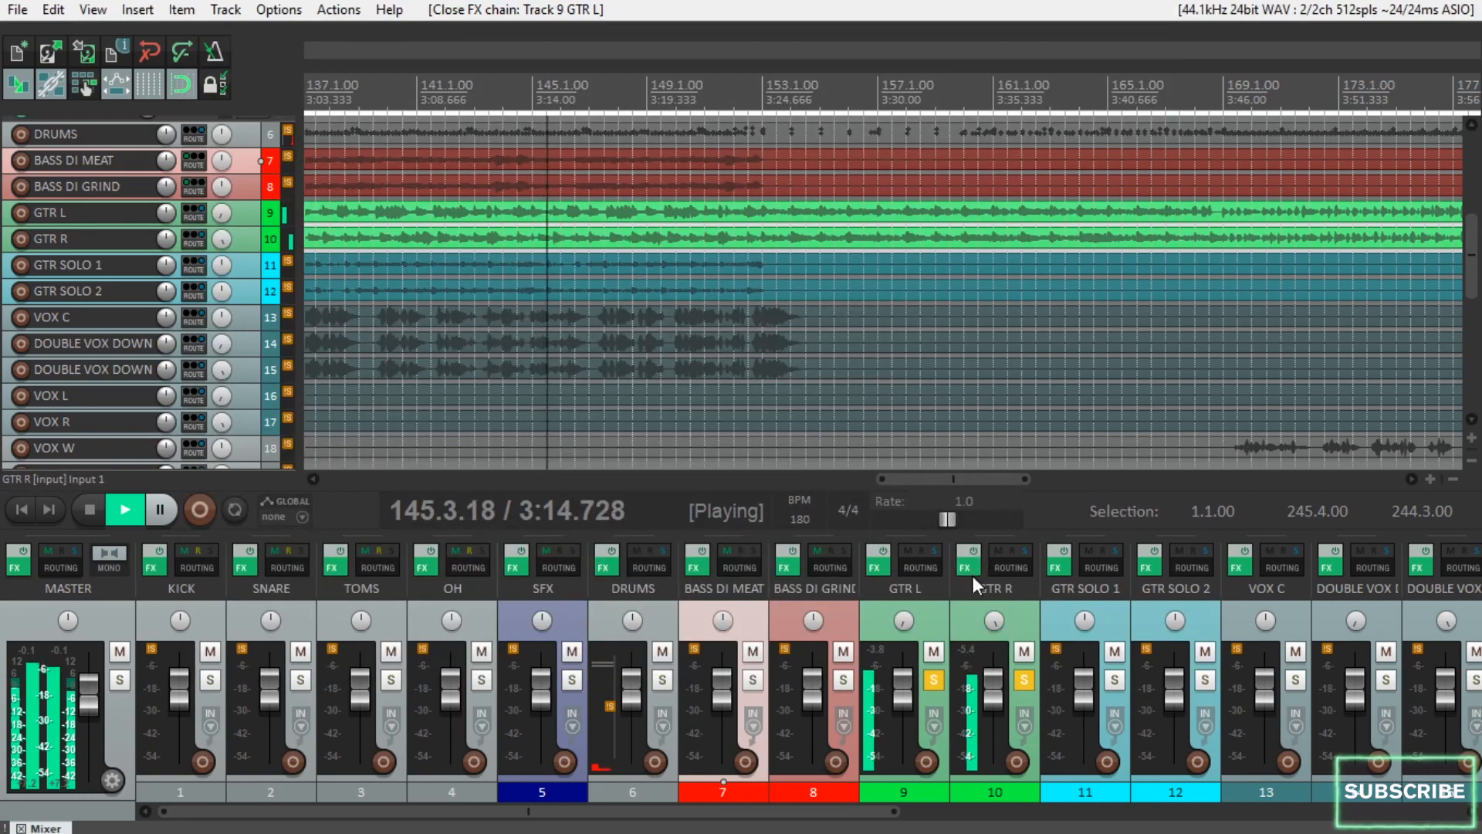
Inspect TSB-1 and Sigma v2's stomp, amp, cab and FX sections in GTR R's effects chain, then unsolo GTR L and GTR R.
left_click(965, 563)
left_click(188, 140)
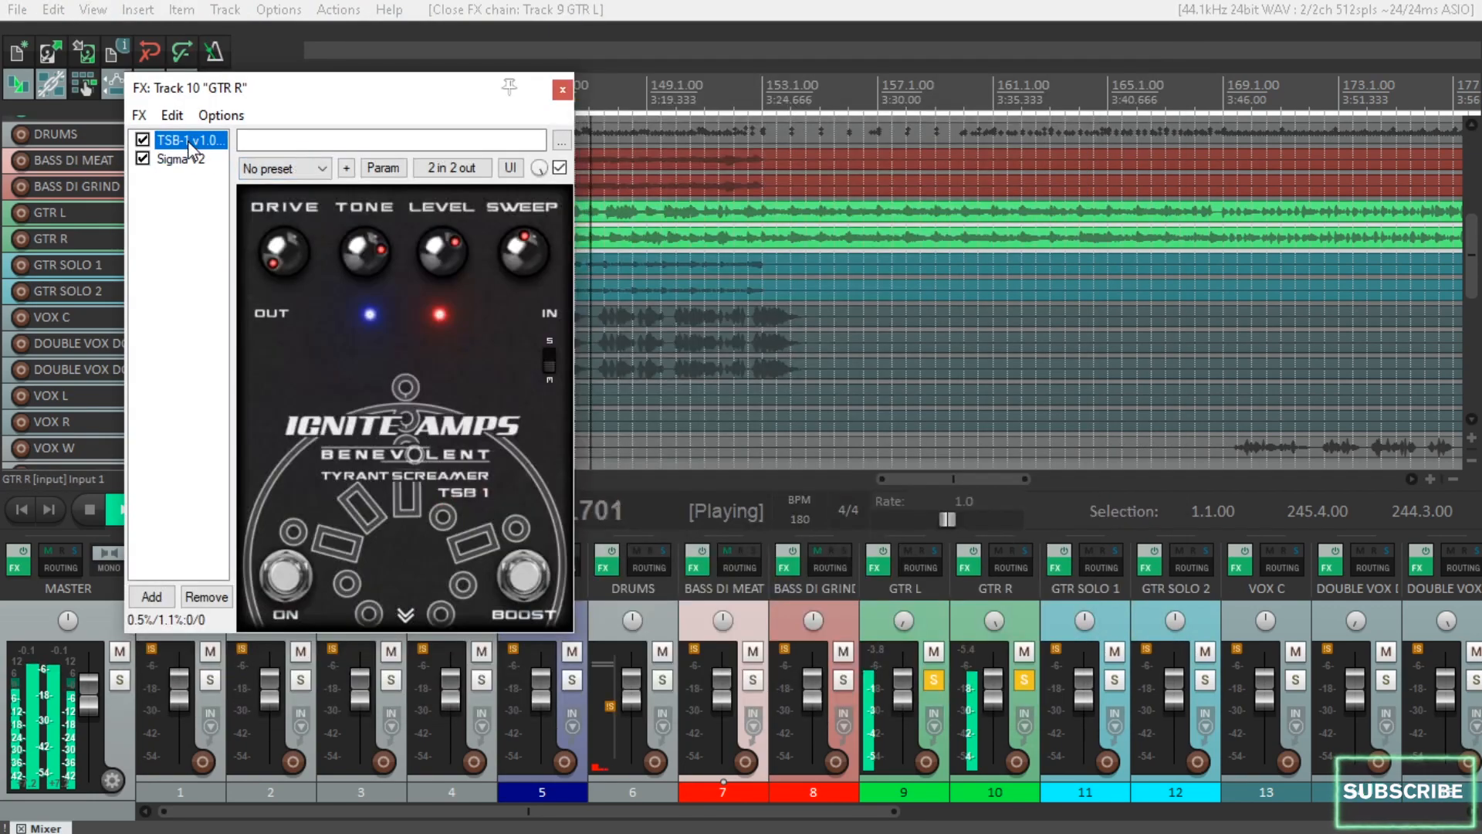
left_click(195, 159)
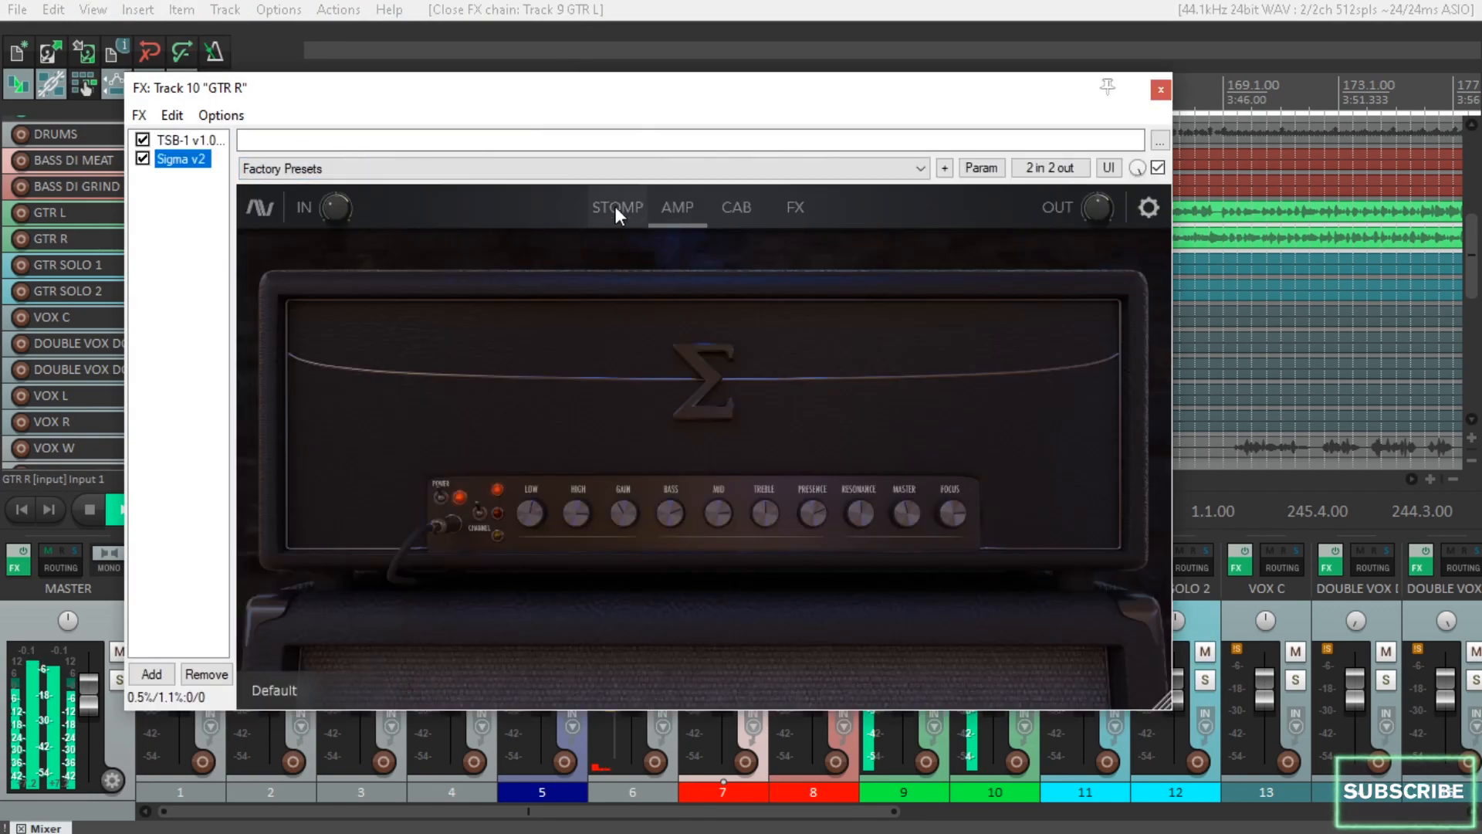
left_click(615, 206)
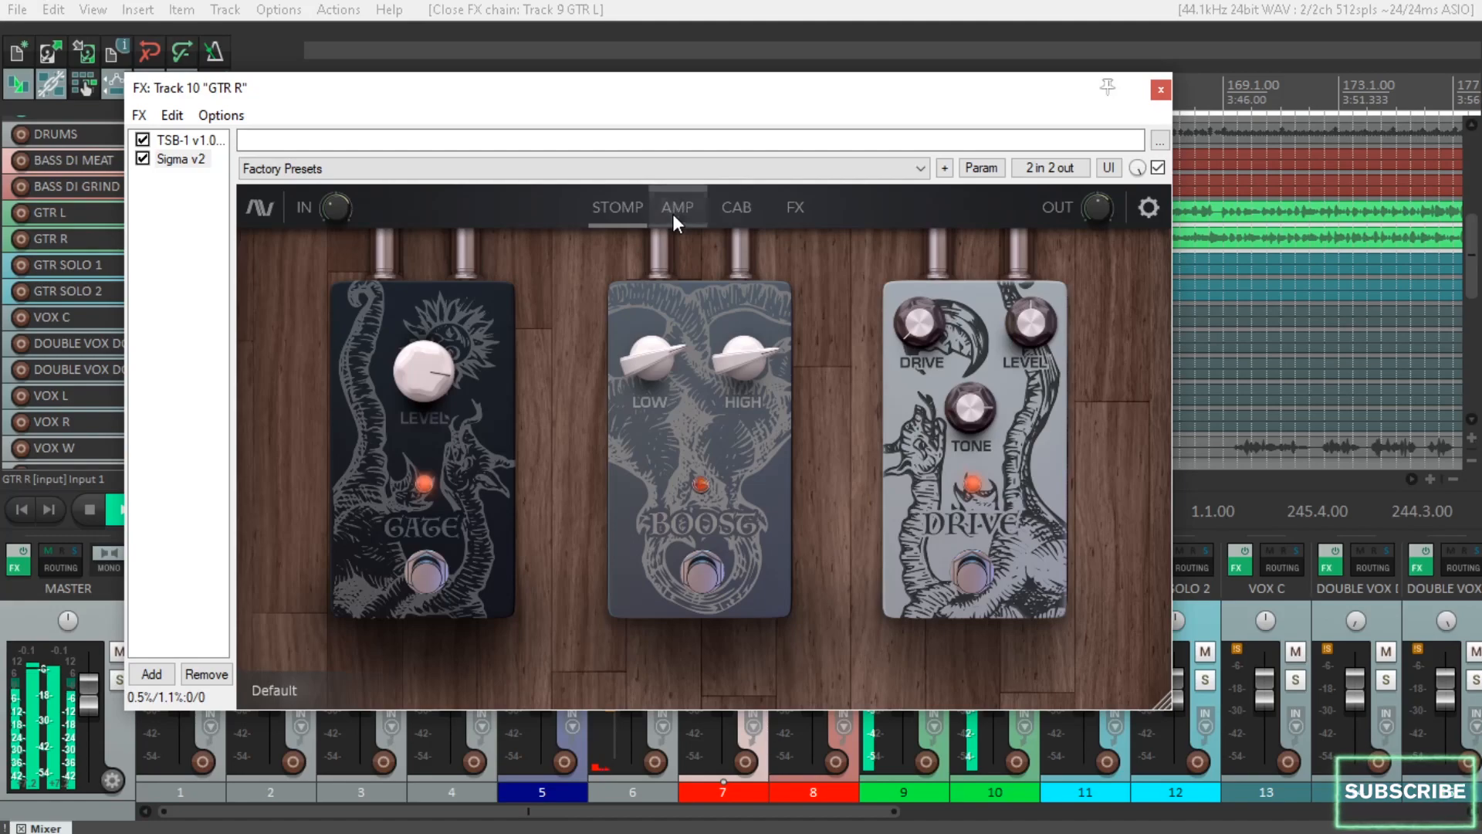
left_click(673, 215)
left_click(743, 207)
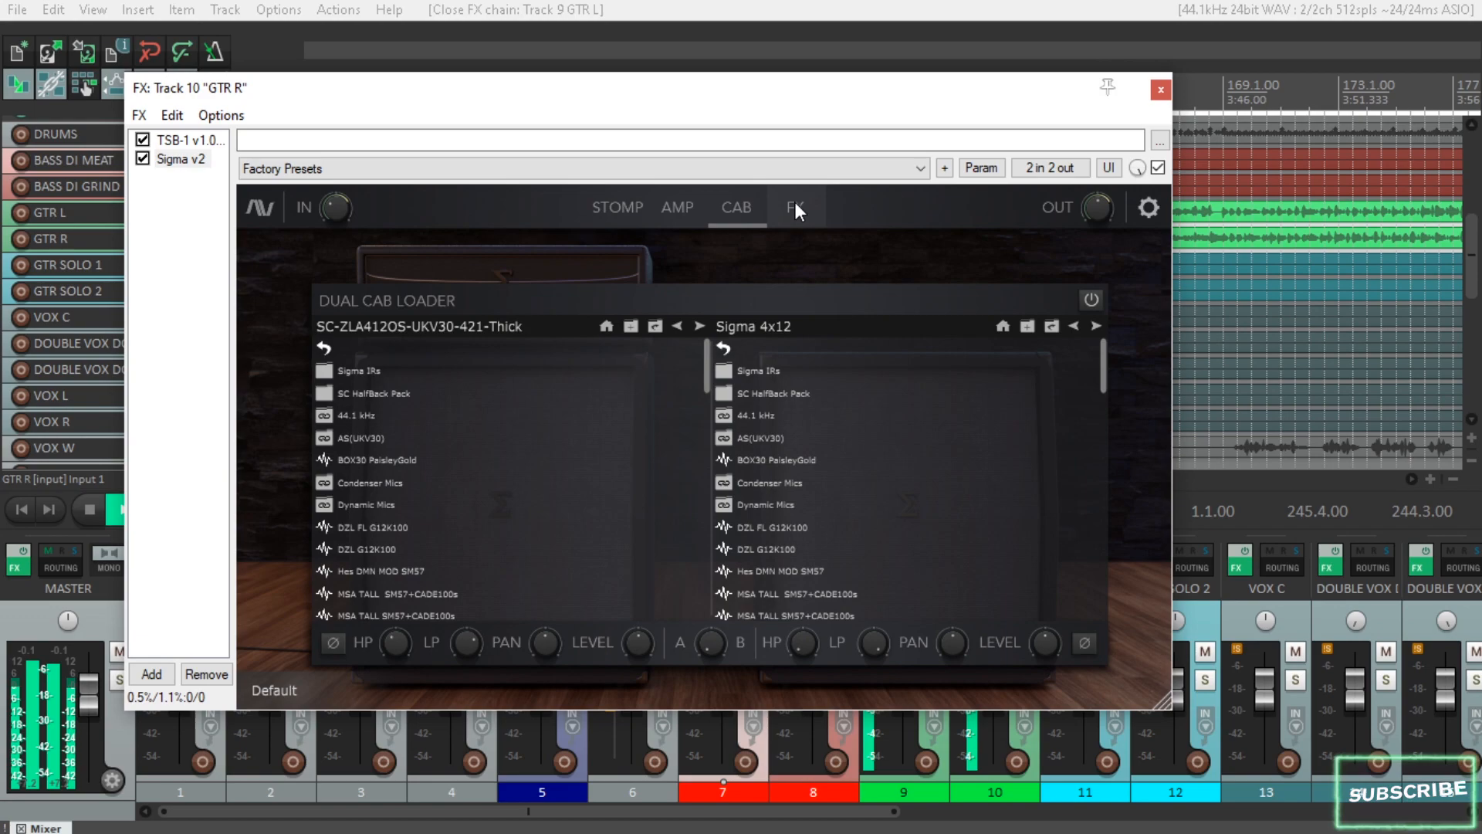
left_click(795, 208)
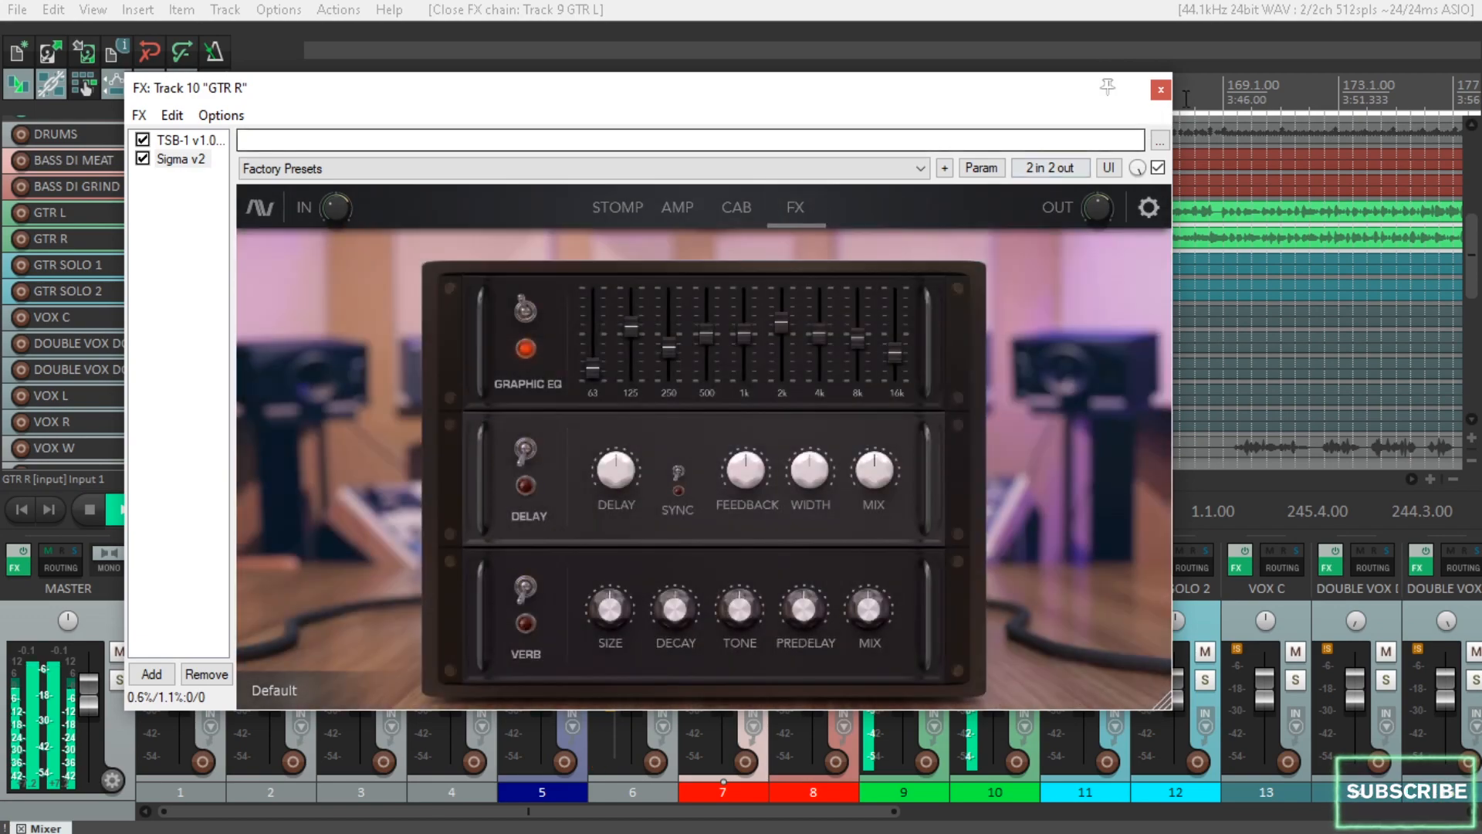
left_click(1161, 90)
left_click(935, 682)
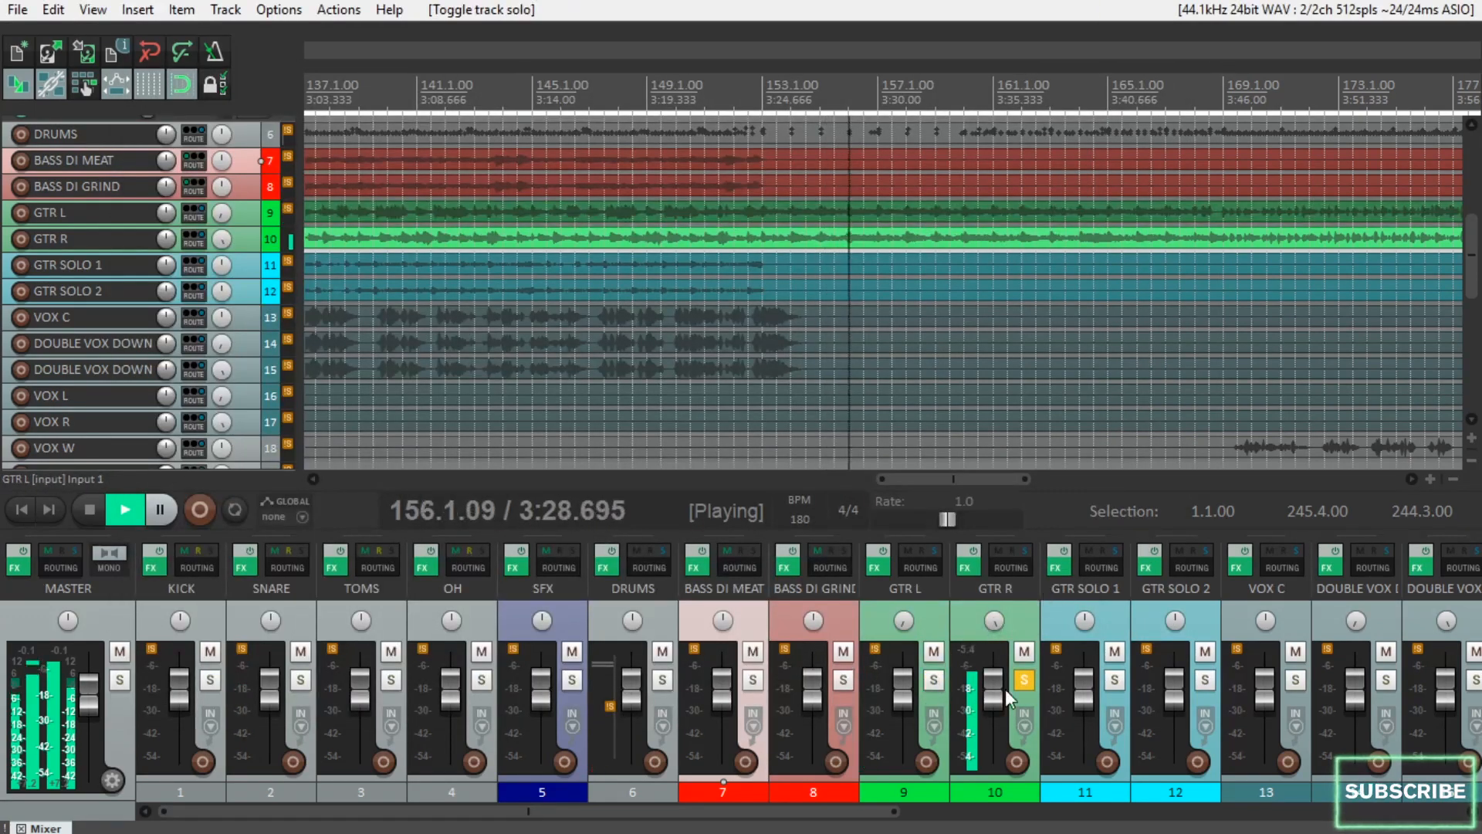
left_click(1026, 684)
Solo BUS RHYTHM and inspect ReaEQ and ReaXcomp in its effects chain, then close the chain and unsolo the bus.
scroll(1051, 678, "down", 5)
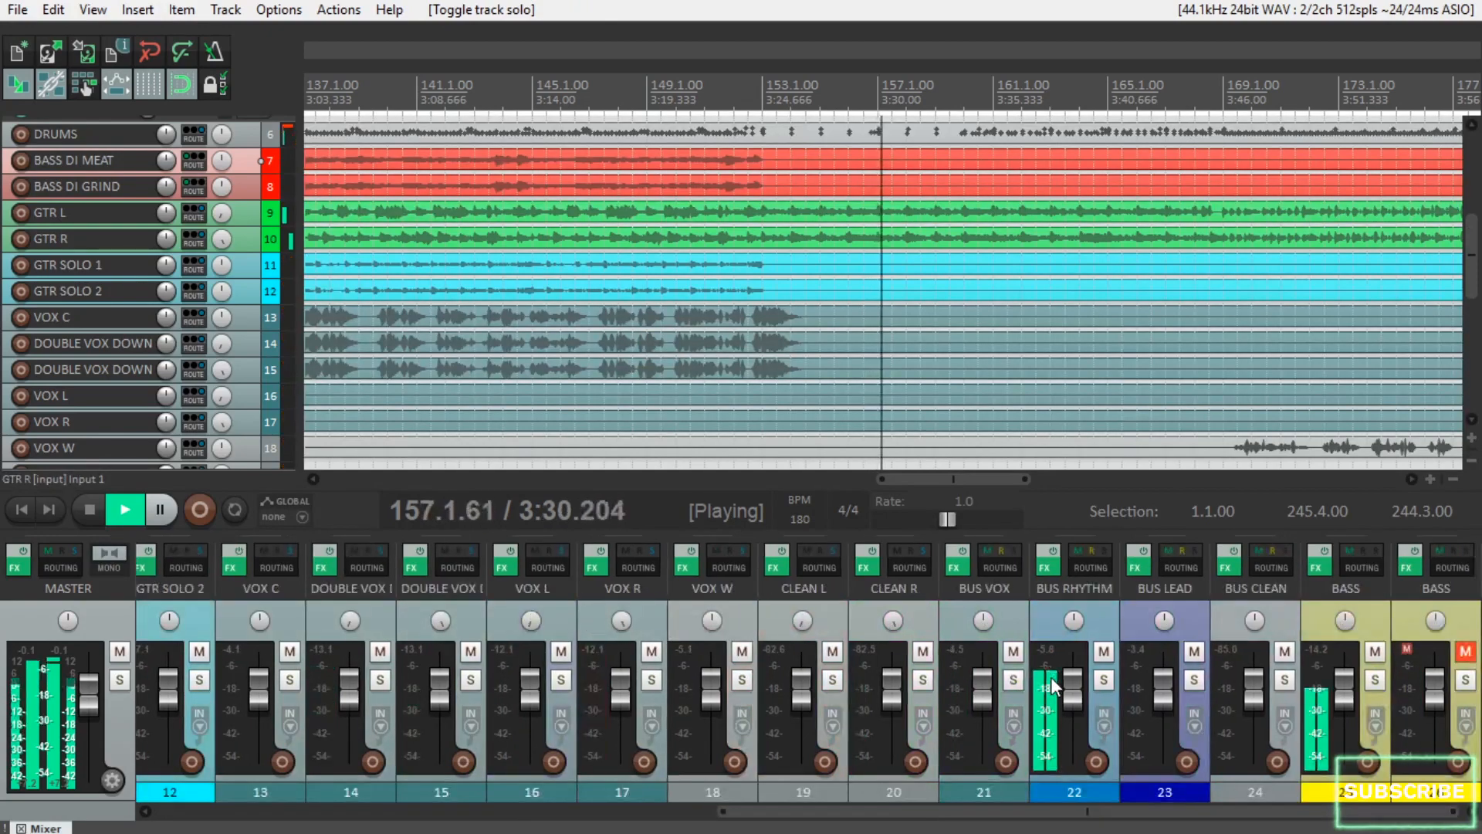
left_click(1105, 679)
left_click(1054, 570)
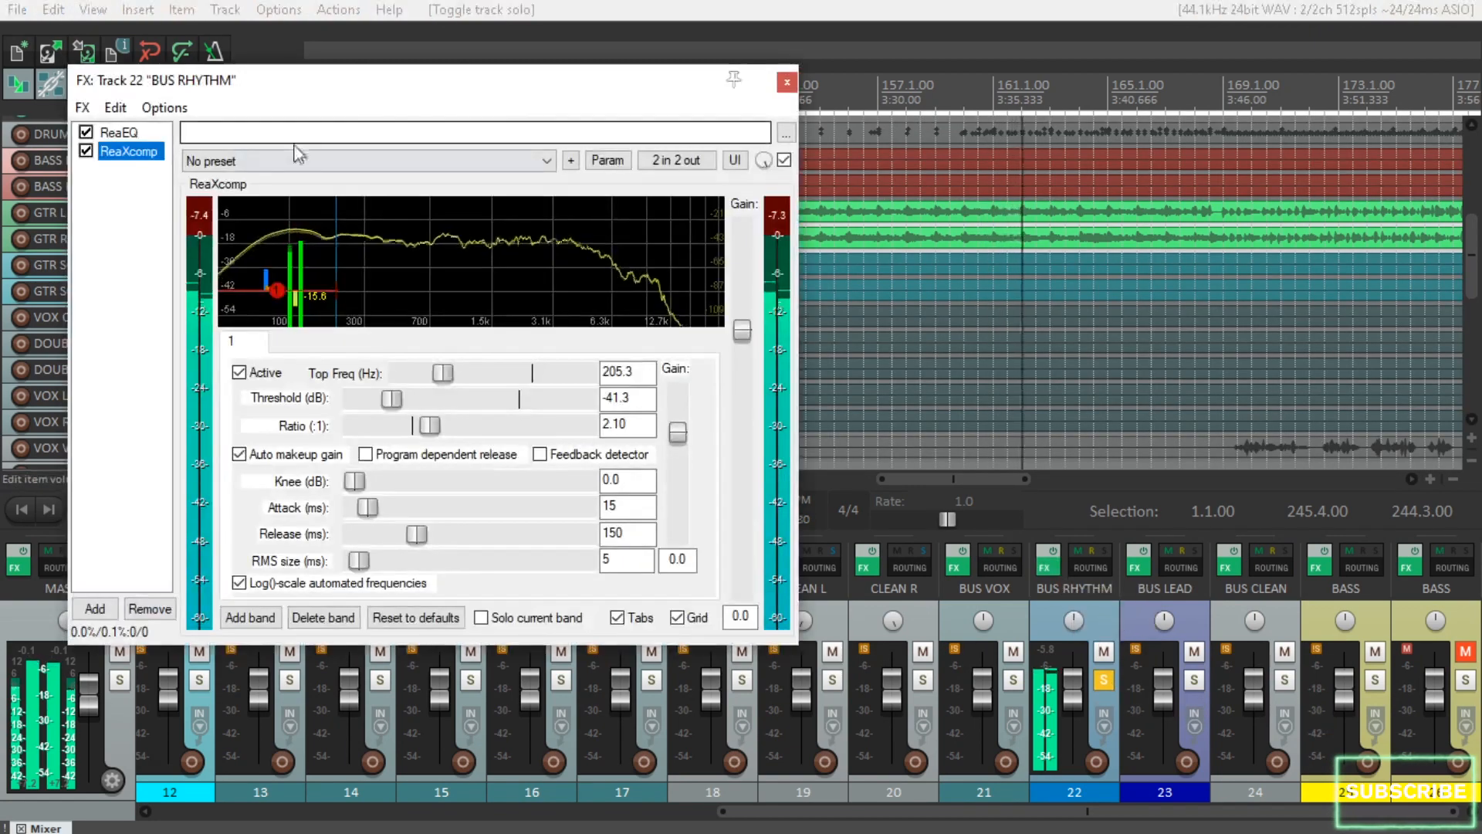
left_click(117, 133)
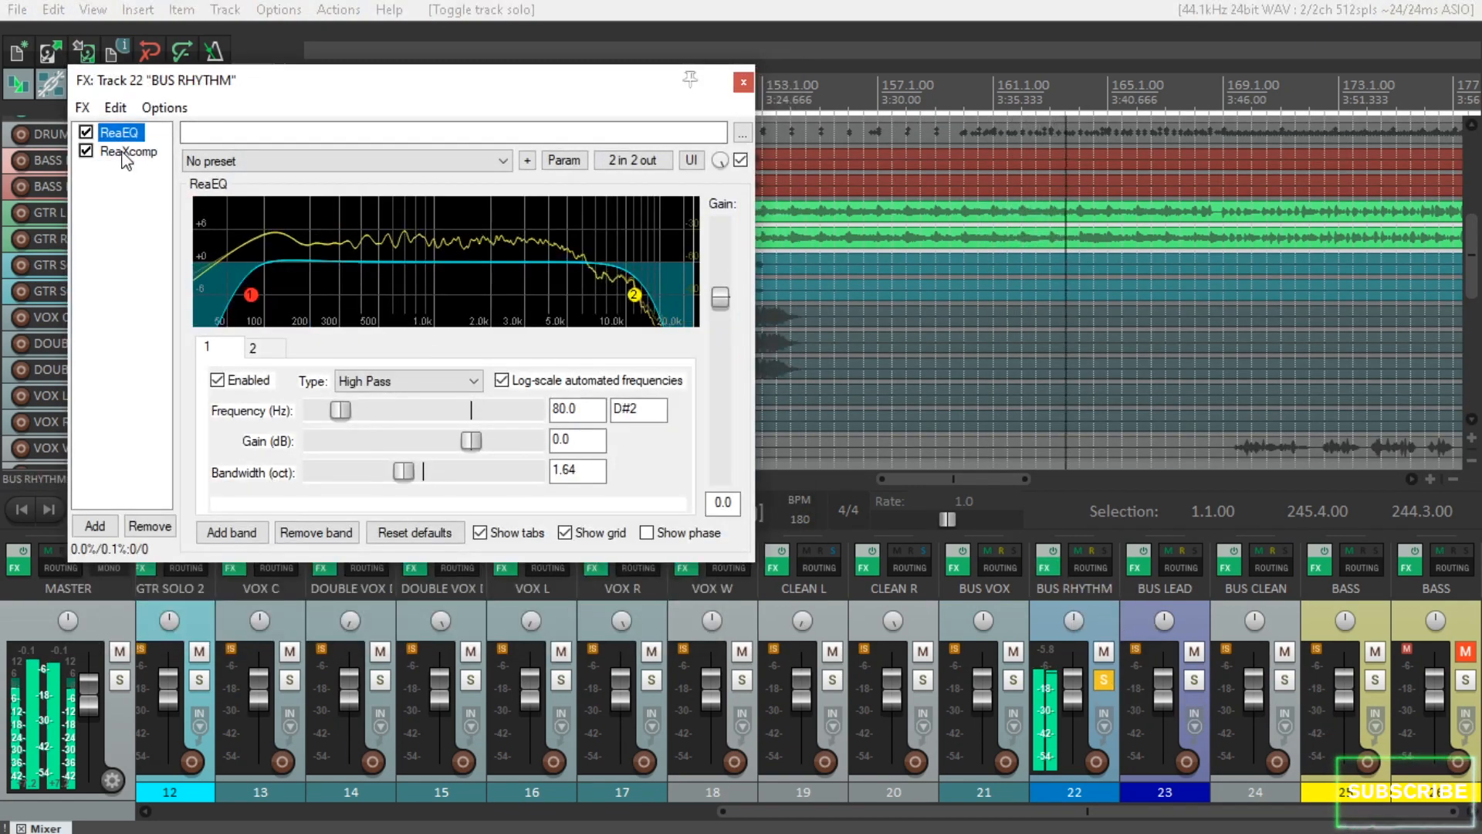
left_click(122, 153)
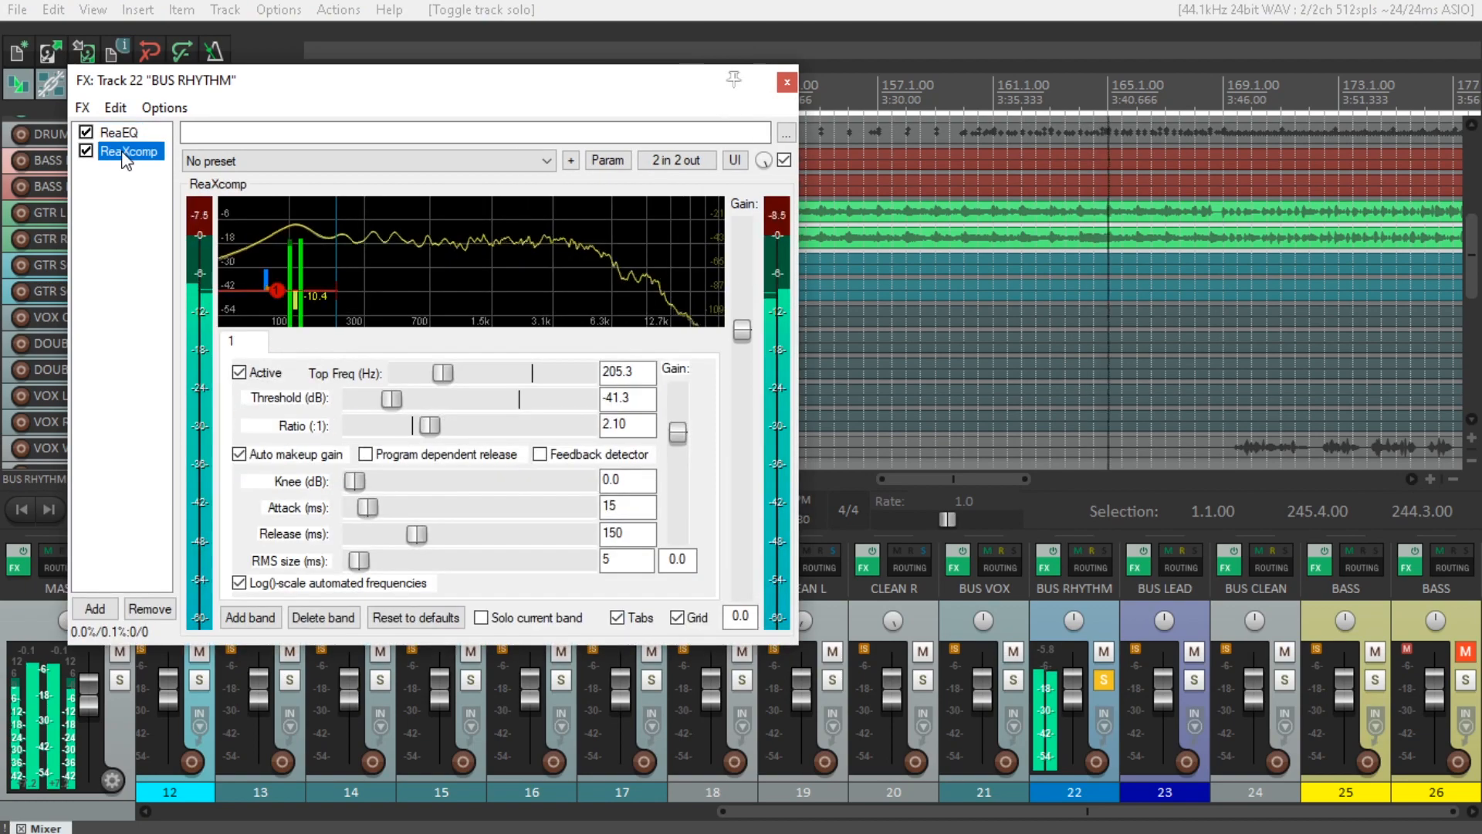
left_click(787, 82)
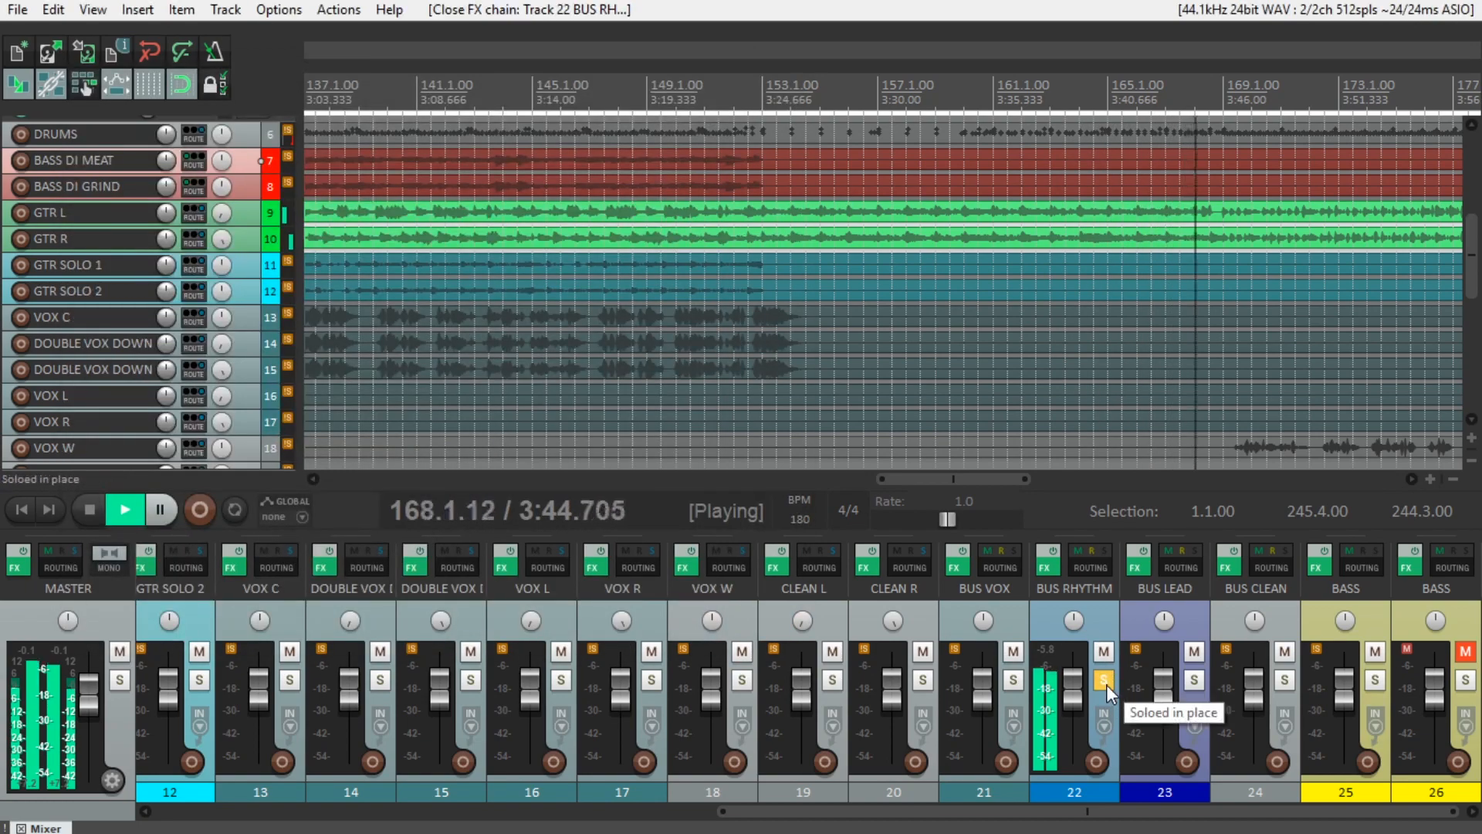
left_click(1106, 684)
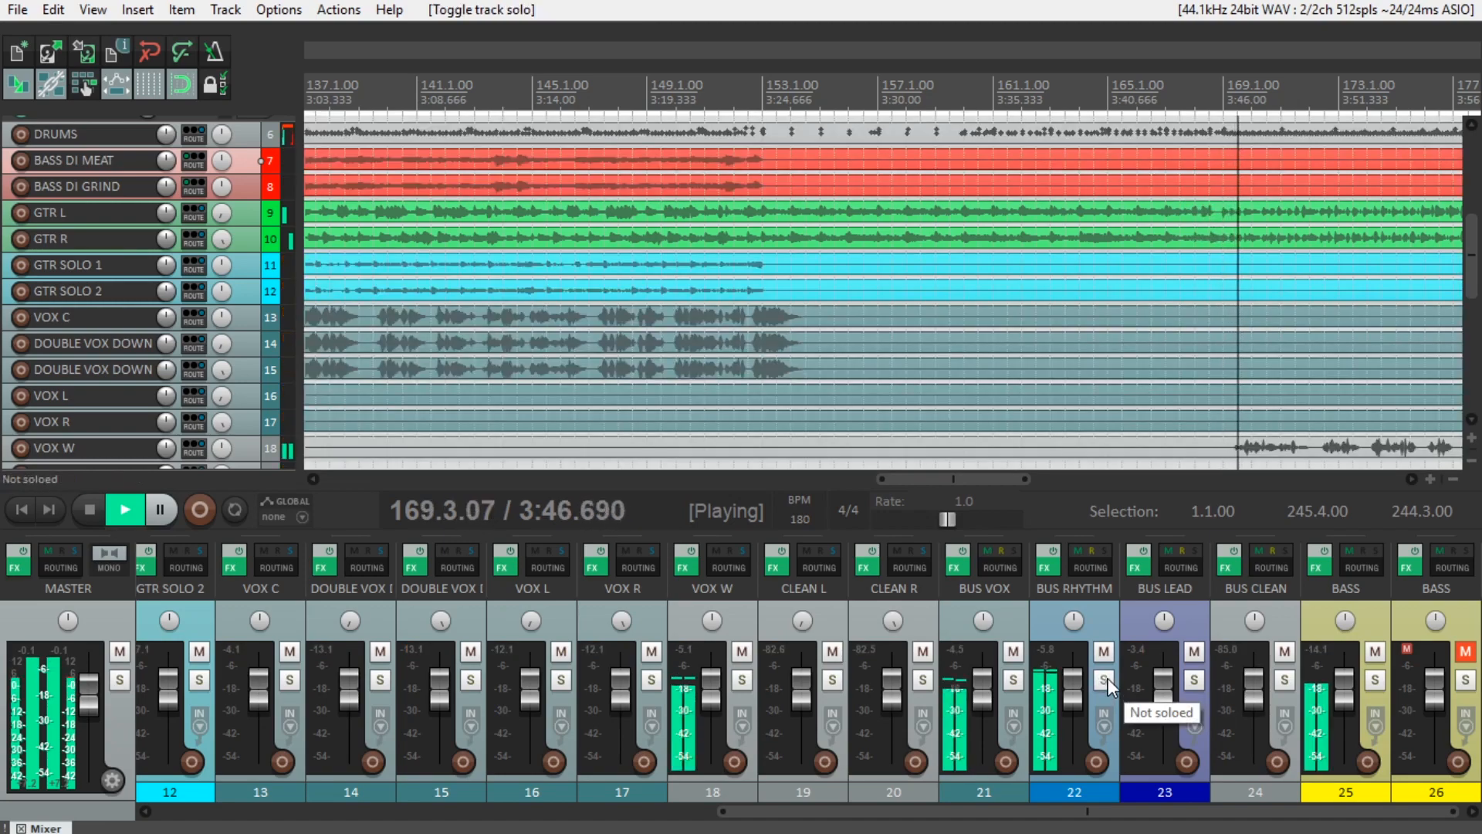
Inspect the graphic EQ, delay and verb on GTR SOLO, then stop playback and switch the solo to GTR L and GTR R.
scroll(1109, 672, "left", 5)
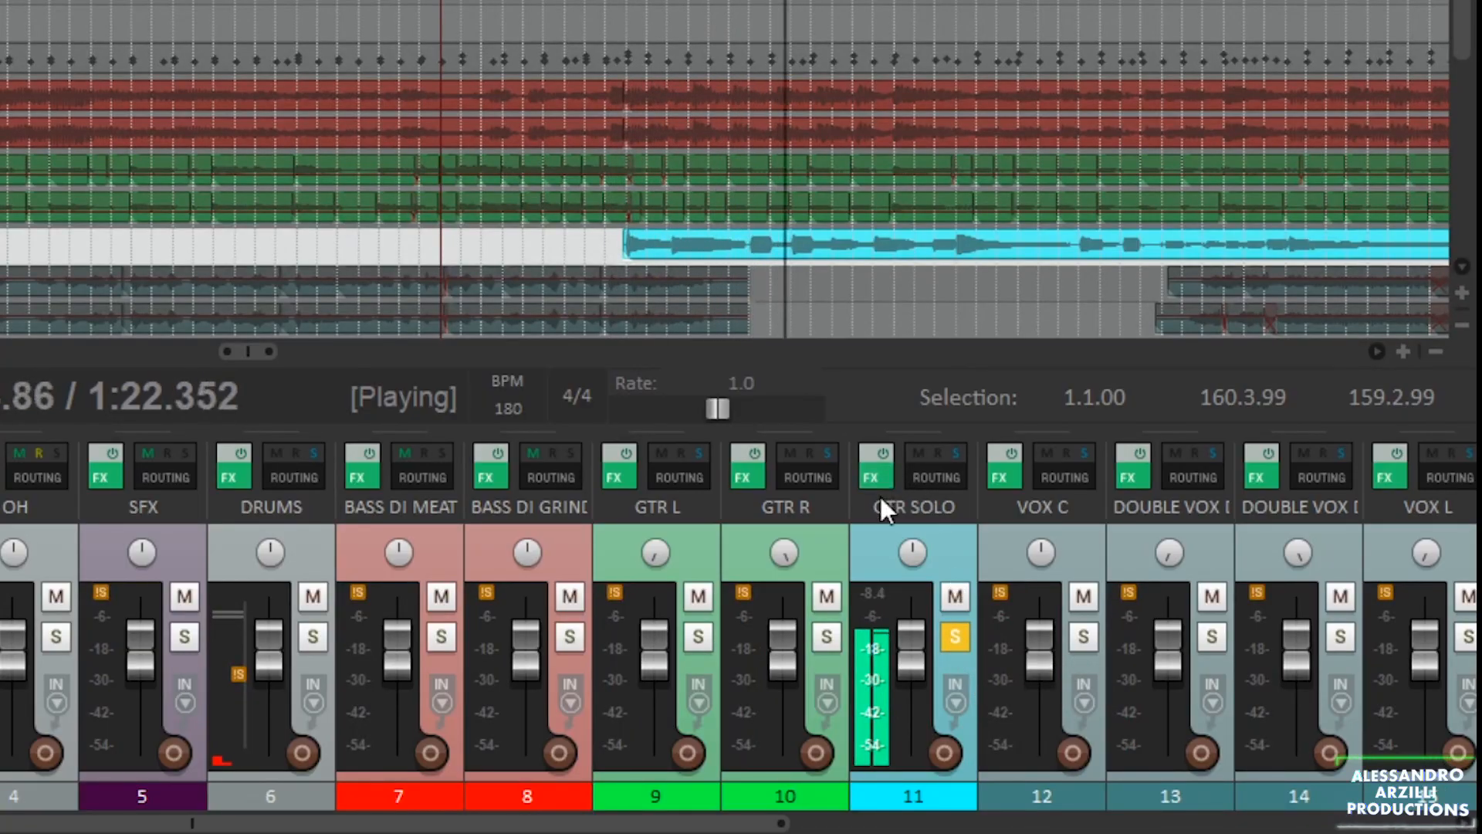
left_click(877, 476)
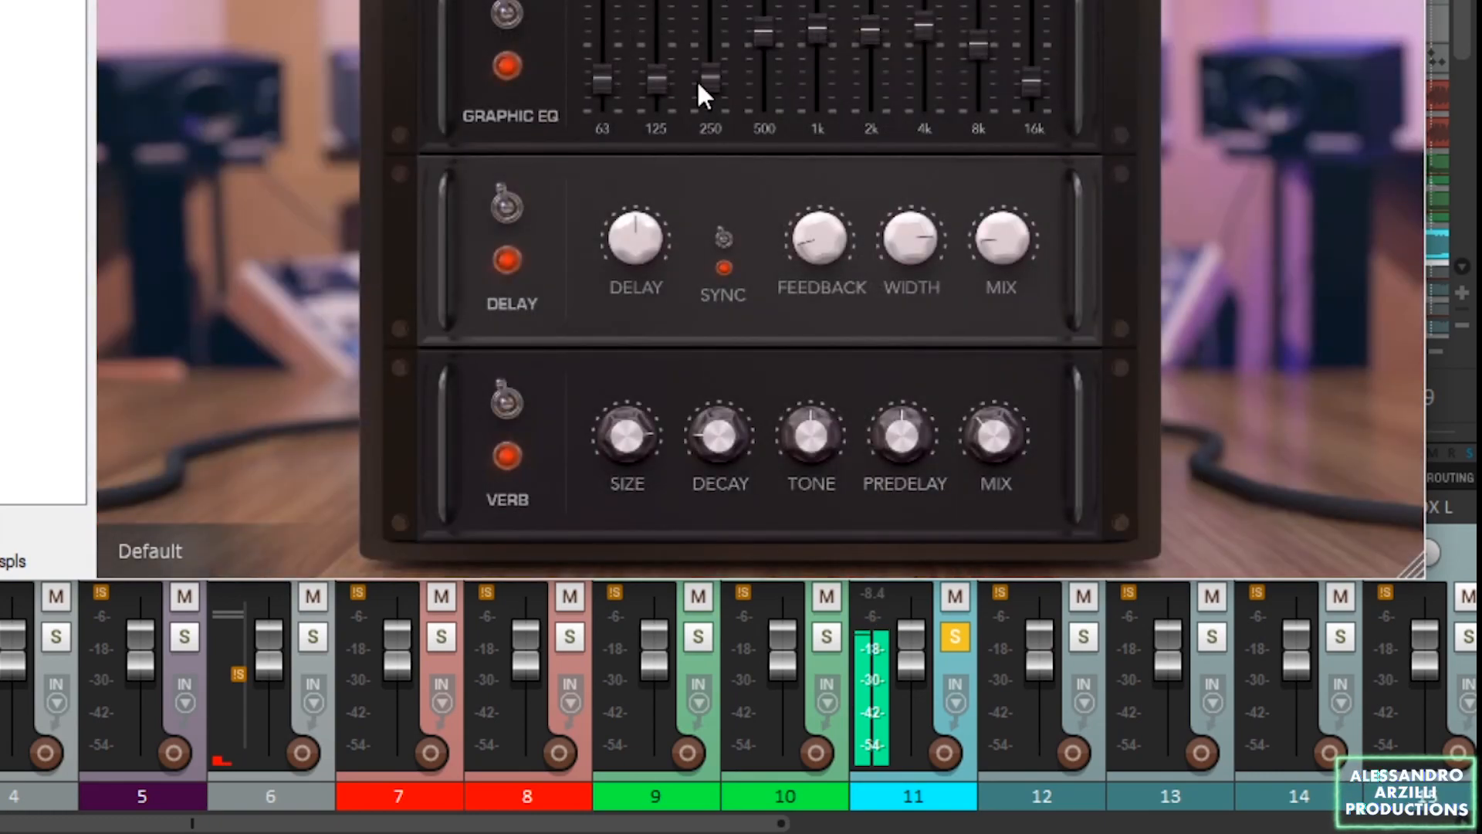
mouse_move(616, 86)
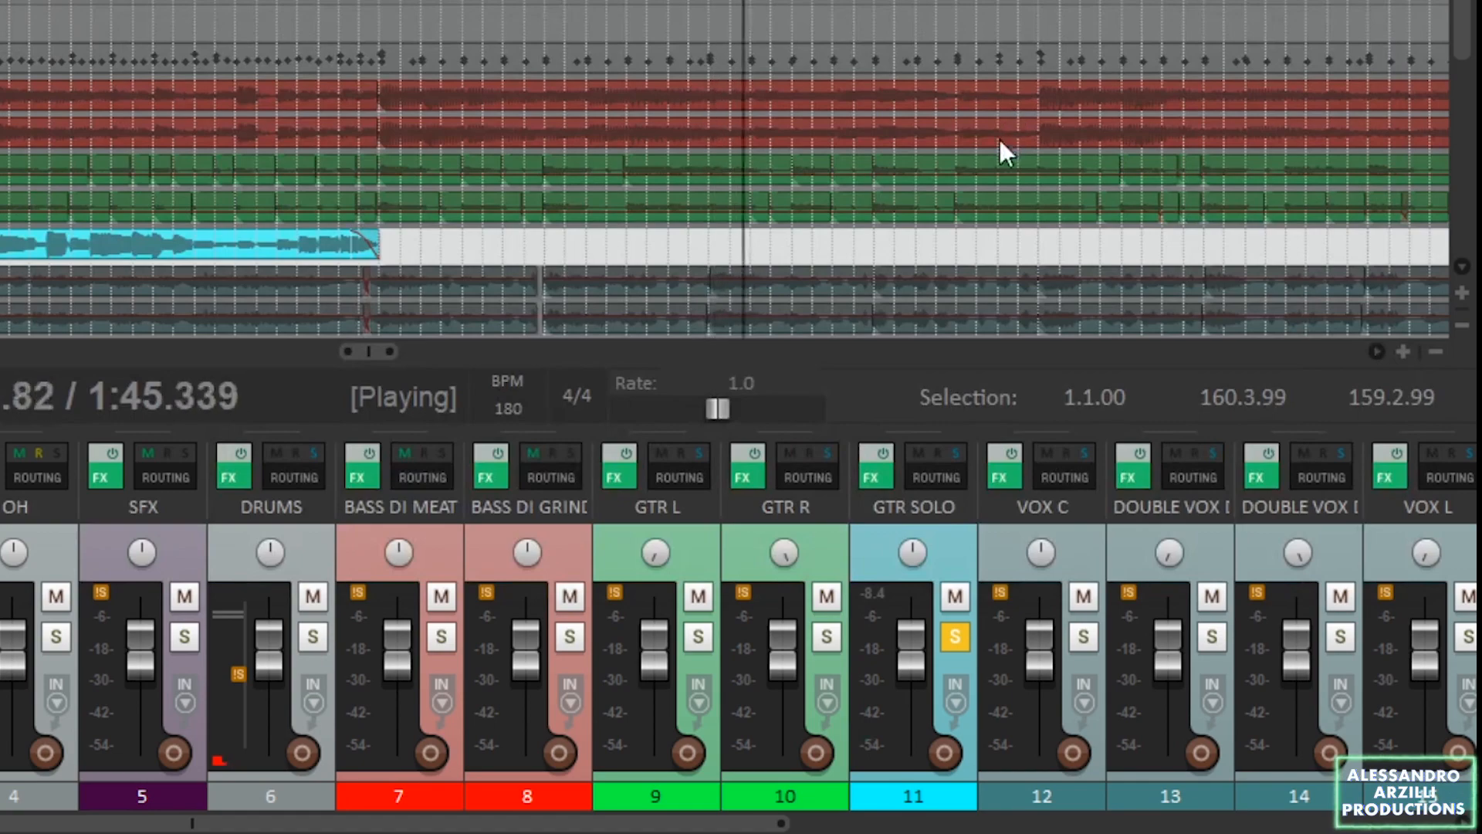
key("space")
left_click(955, 637)
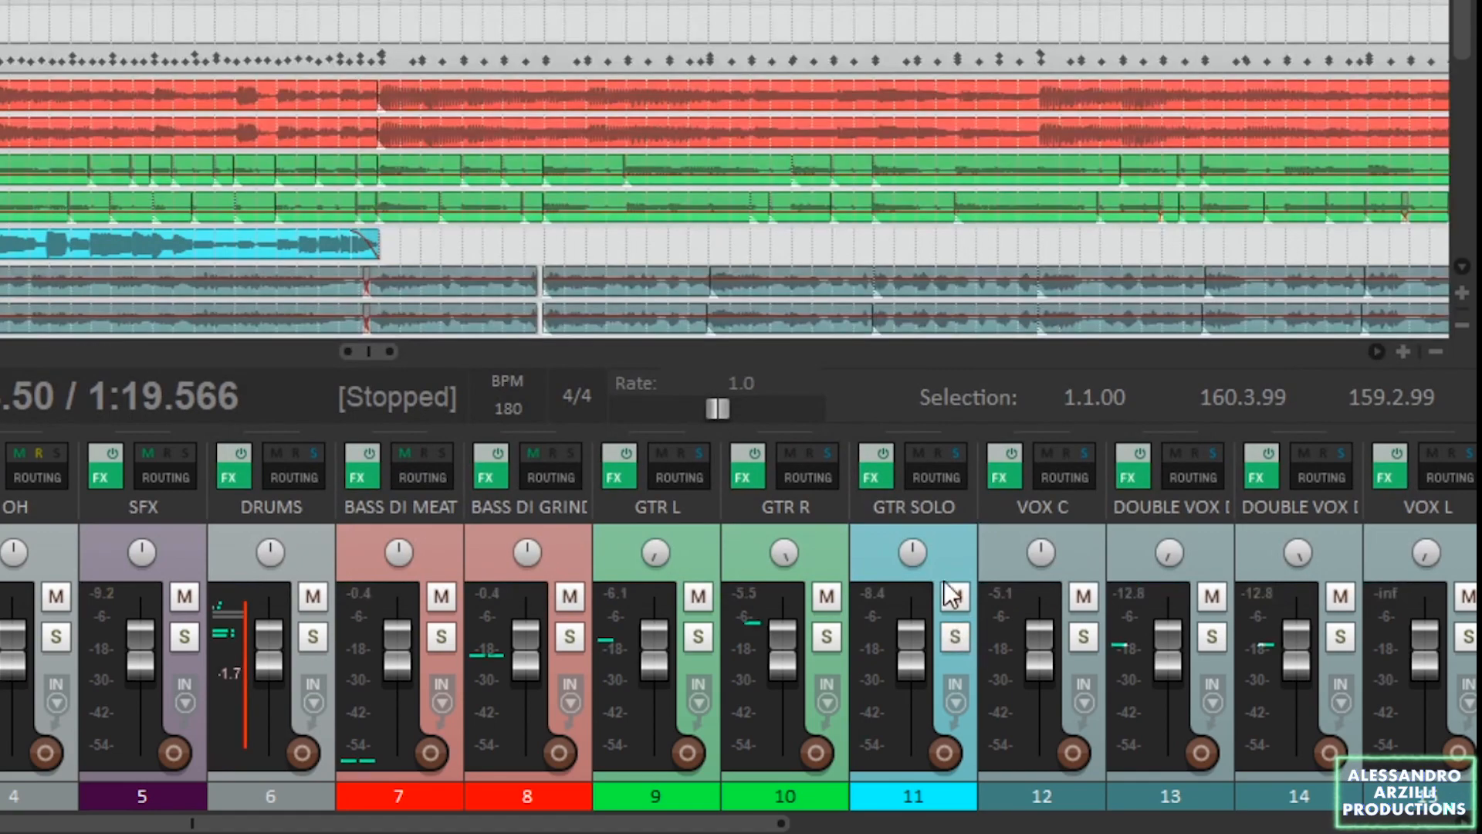
left_click(698, 636)
left_click(827, 637)
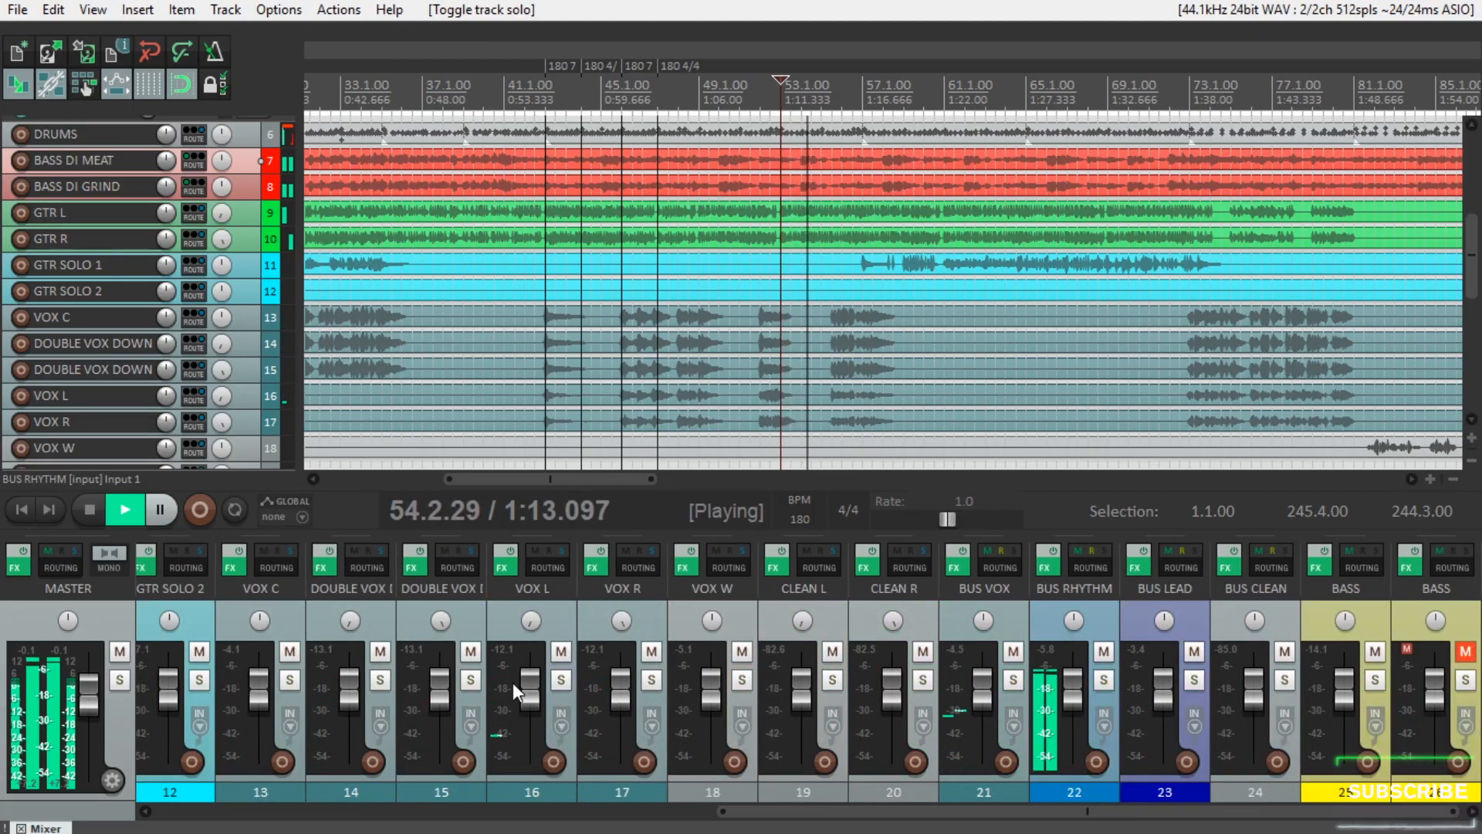
Solo GTR SOLO 1 and inspect Sigma v2's stomp, amp, cab and FX sections, then close the chain and unsolo the track.
left_click(528, 811)
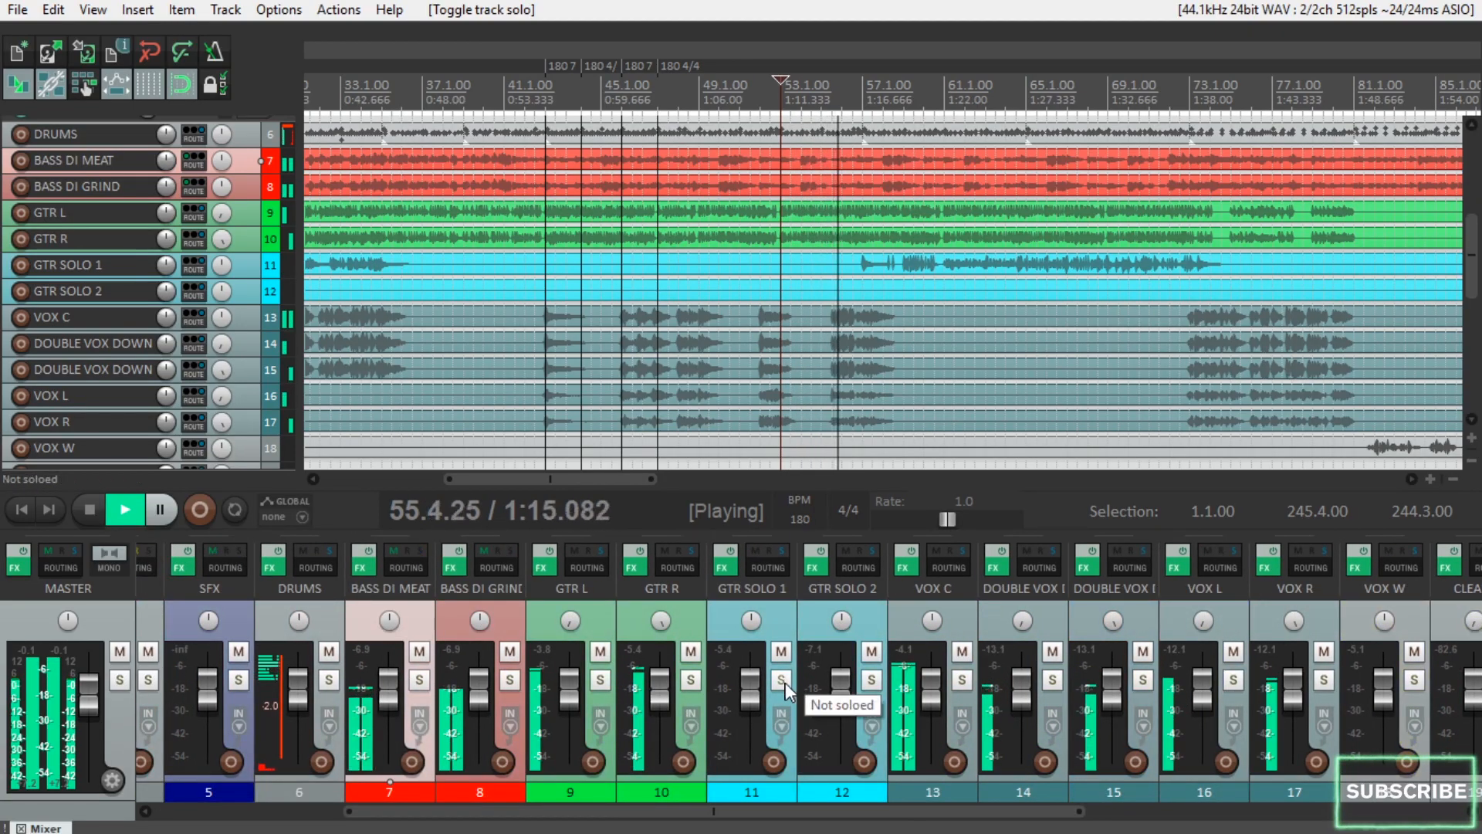
left_click(782, 679)
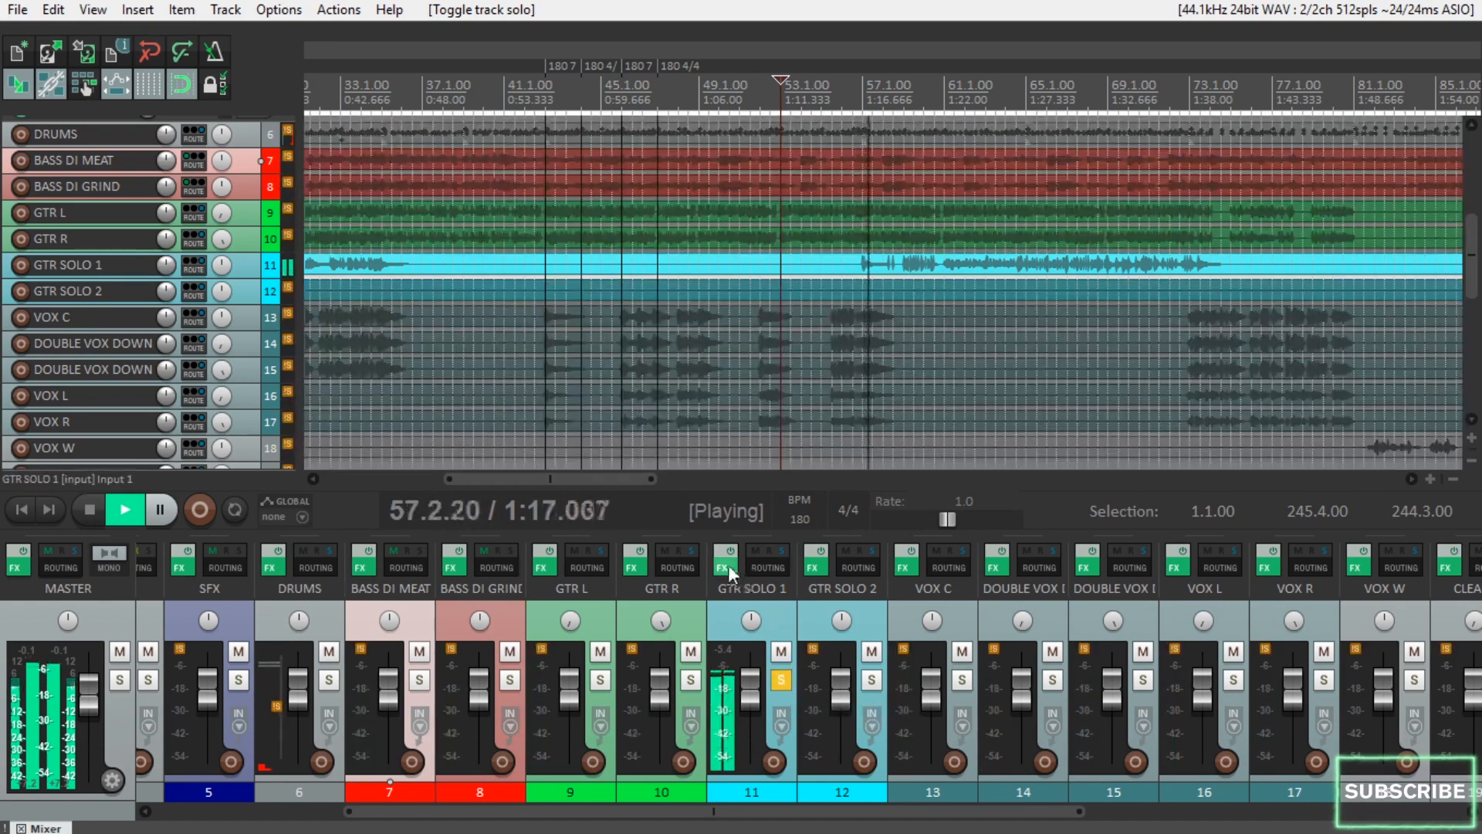
left_click(726, 566)
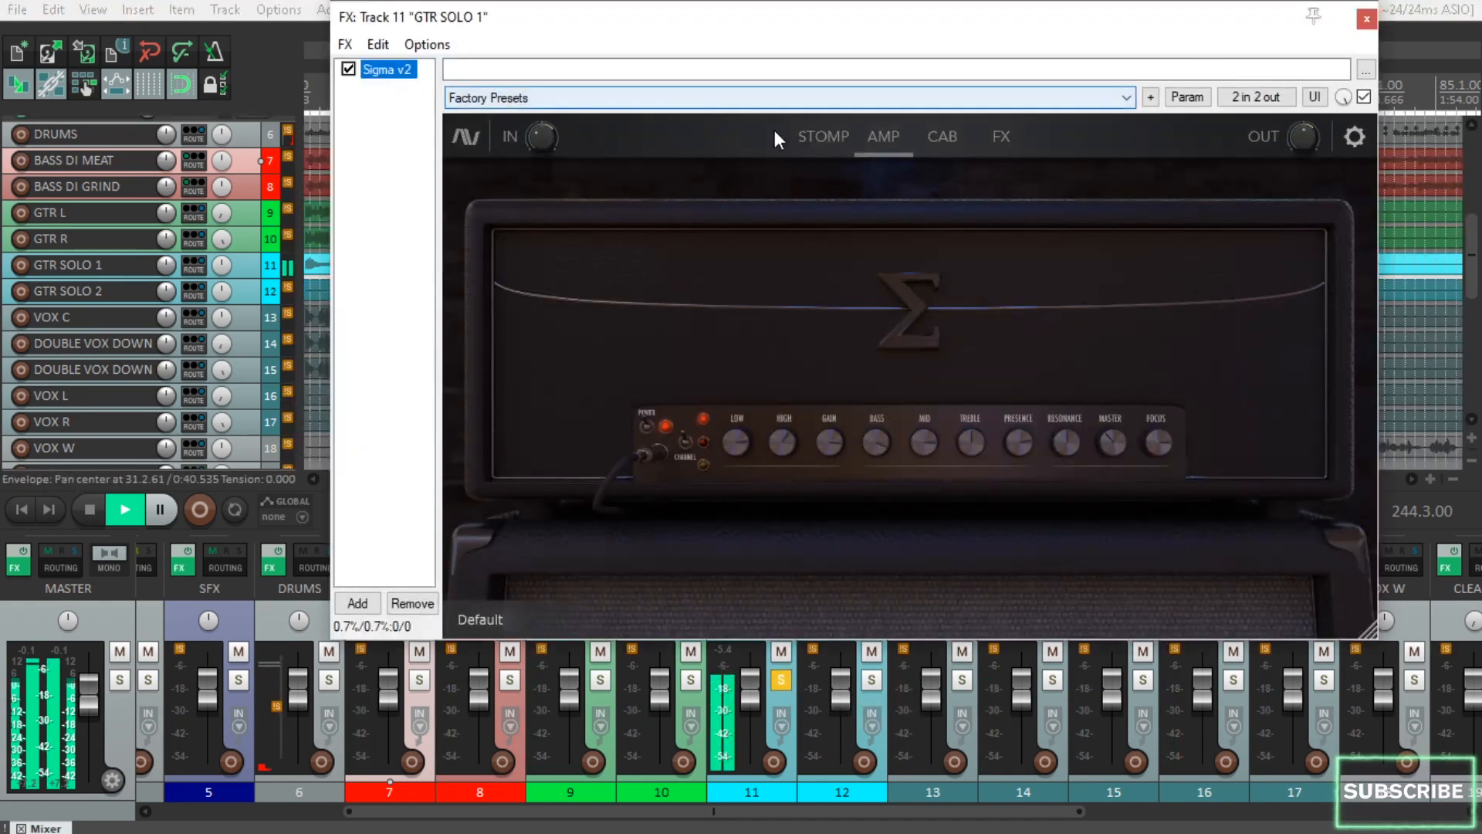
left_click(824, 136)
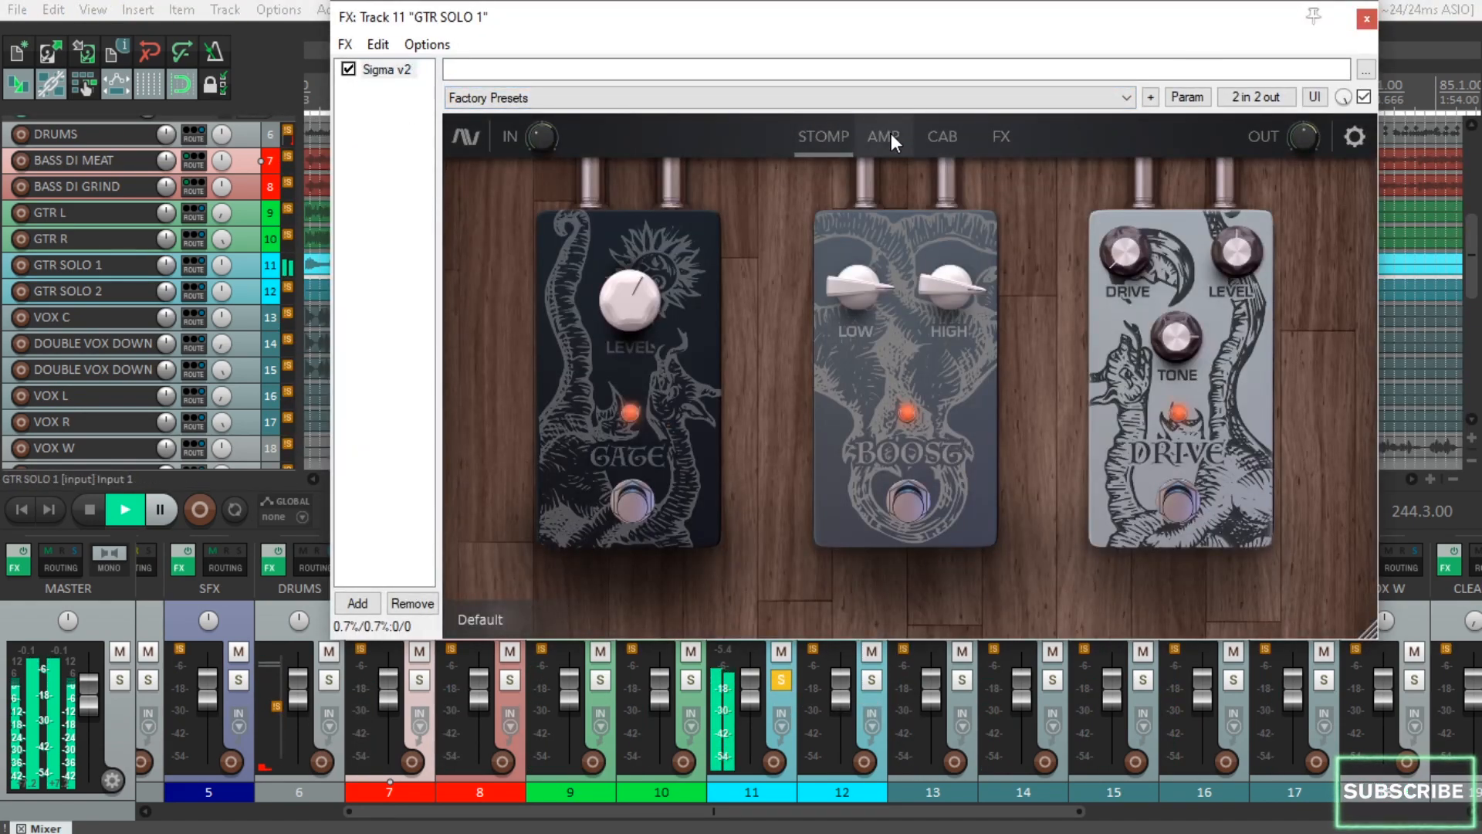
left_click(891, 133)
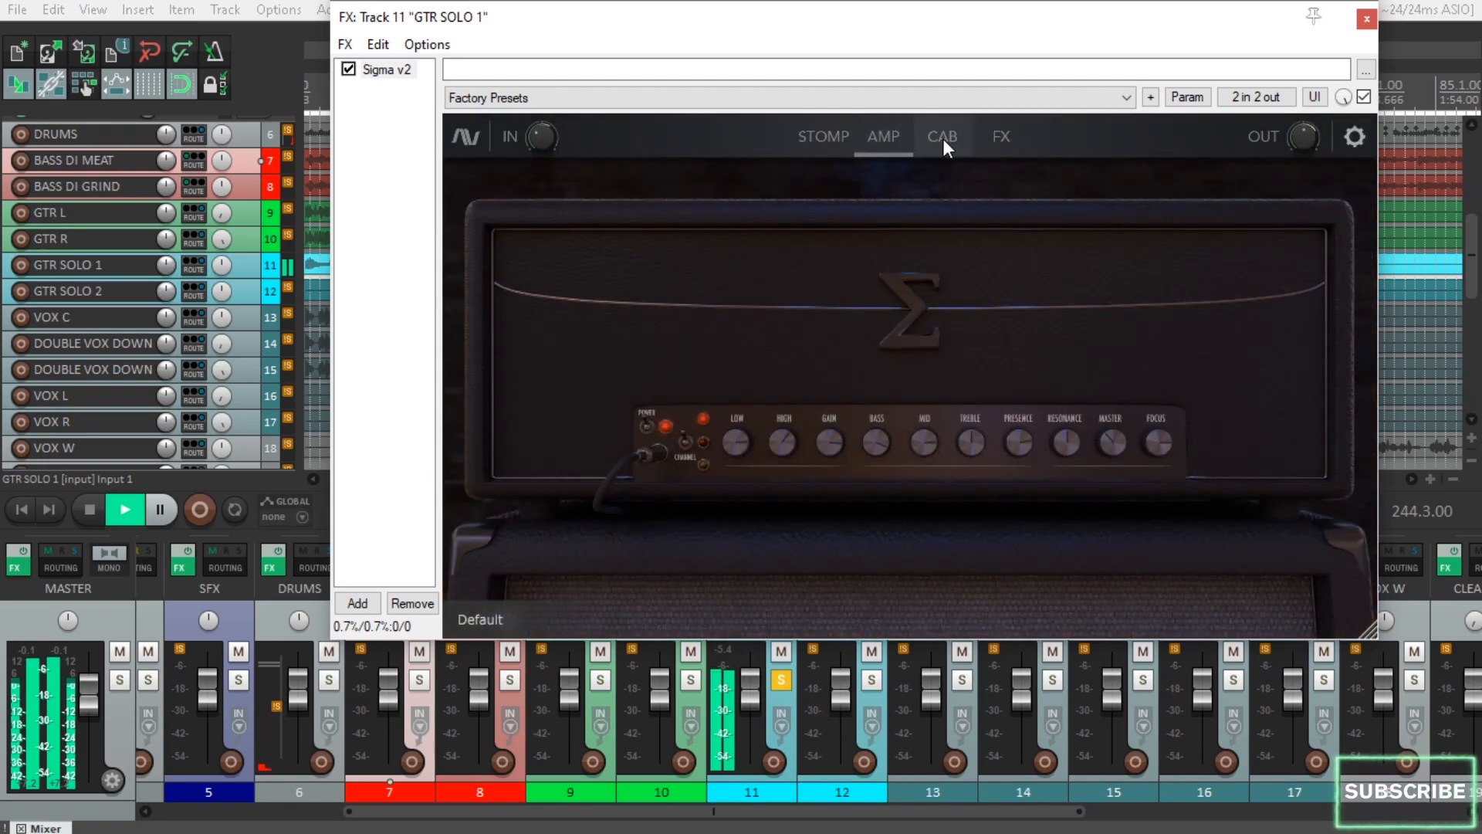
left_click(943, 137)
left_click(1007, 133)
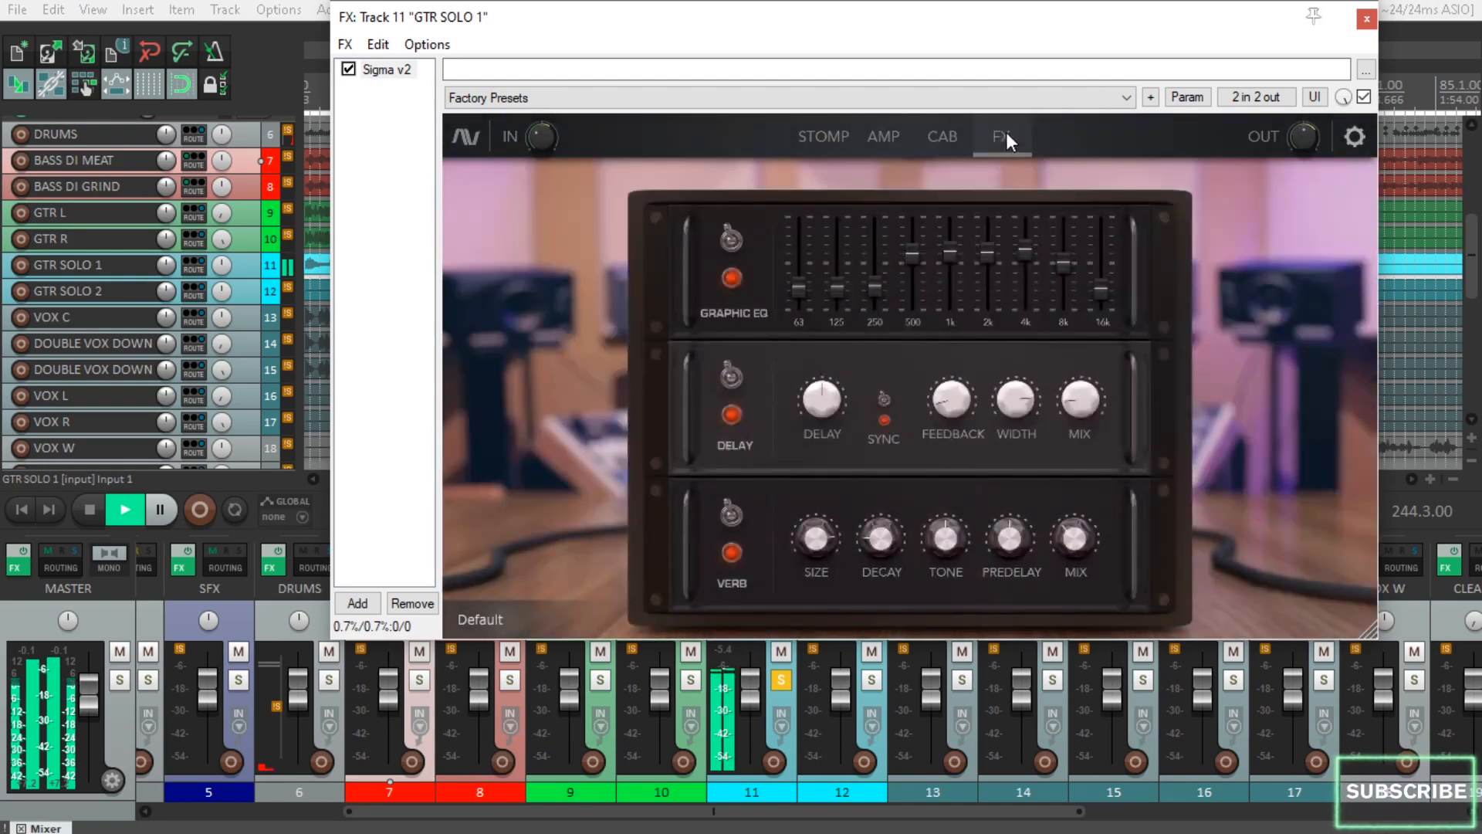
left_click(1368, 19)
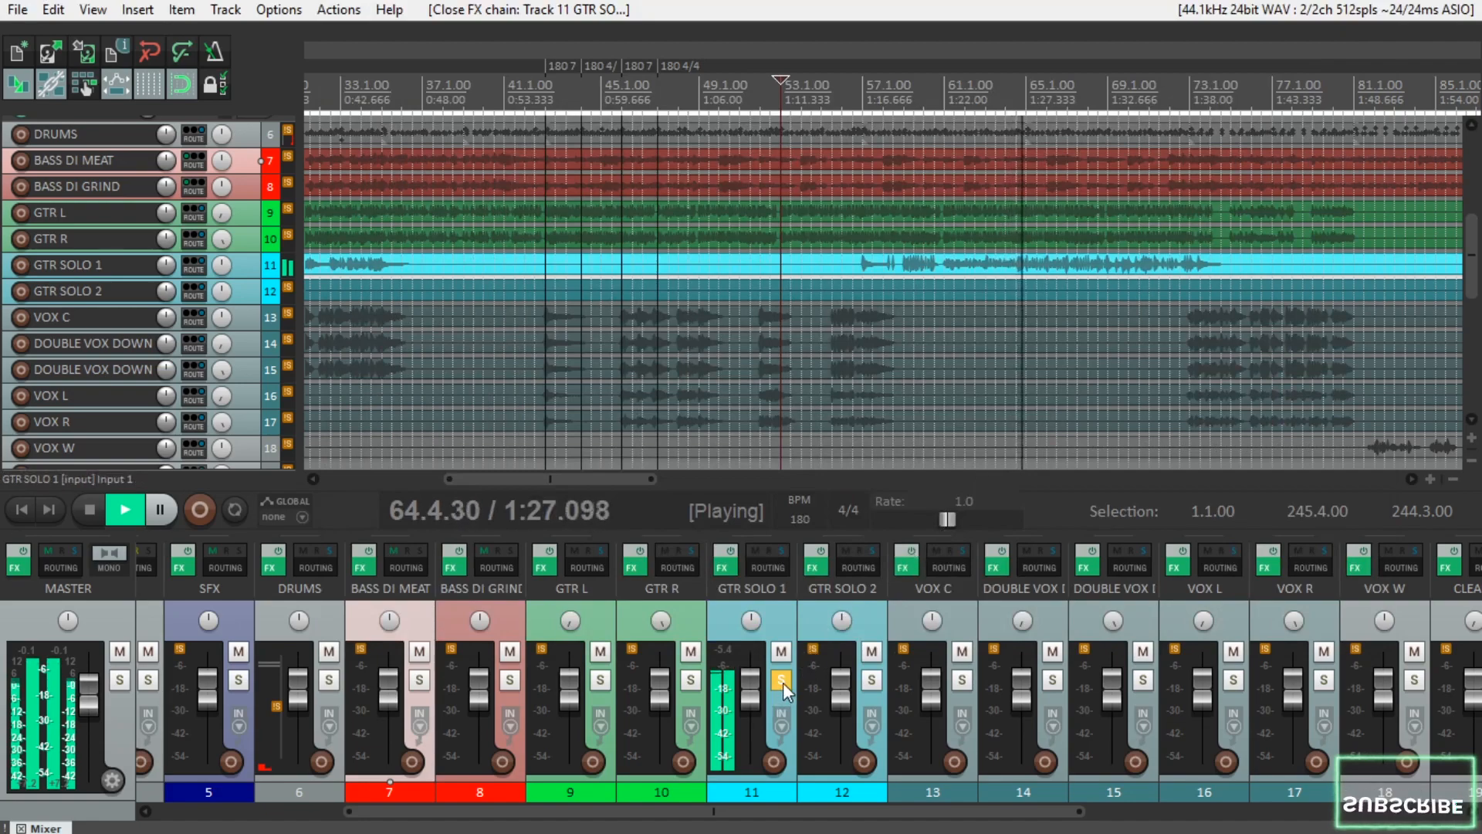
left_click(782, 679)
Solo BUS LEAD and inspect ReaEQ and ReaComp in its effects chain, then close the chain and unsolo the bus.
scroll(936, 687, "right", 7)
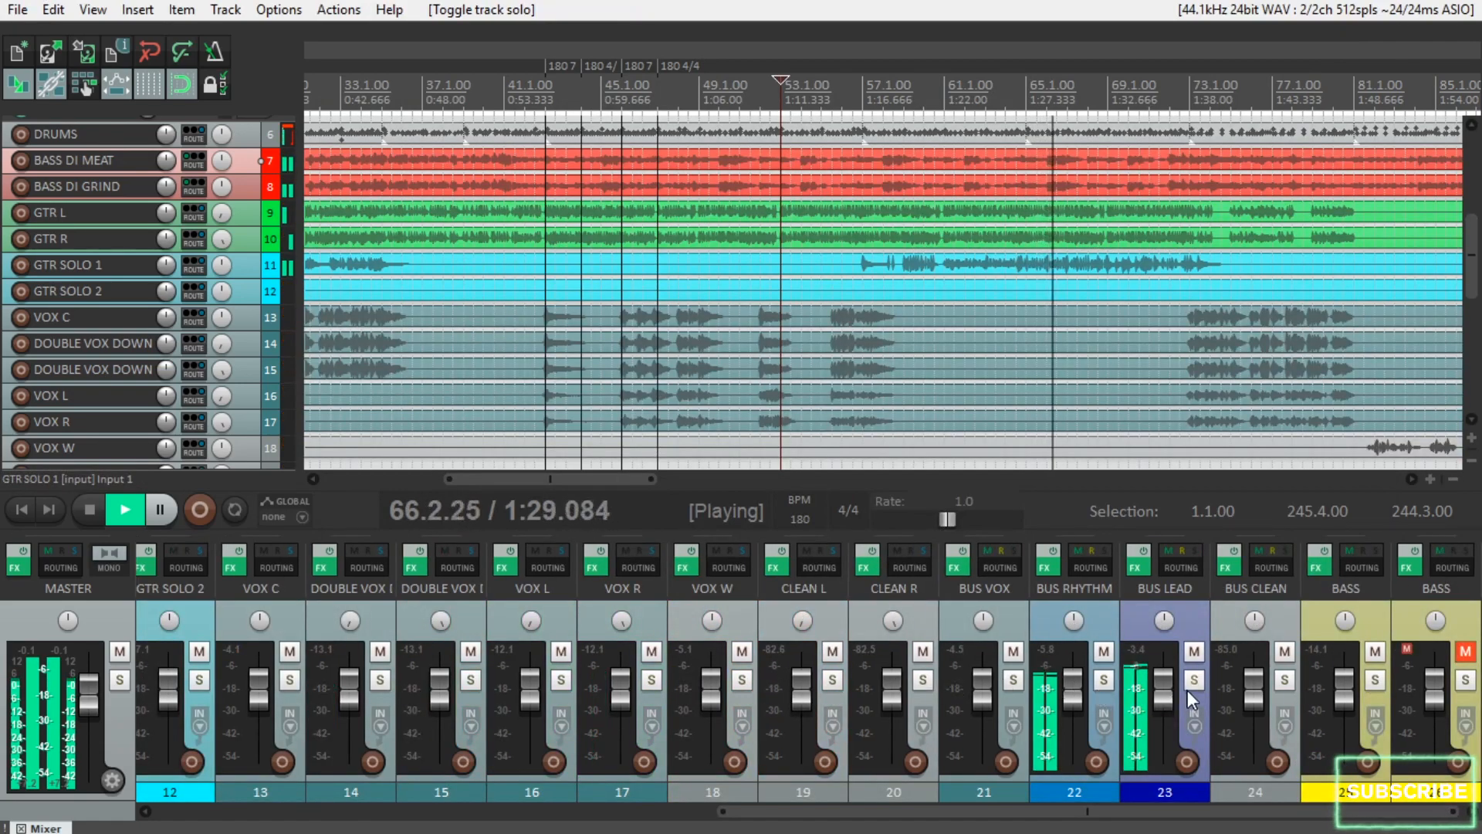
left_click(1194, 681)
left_click(1142, 571)
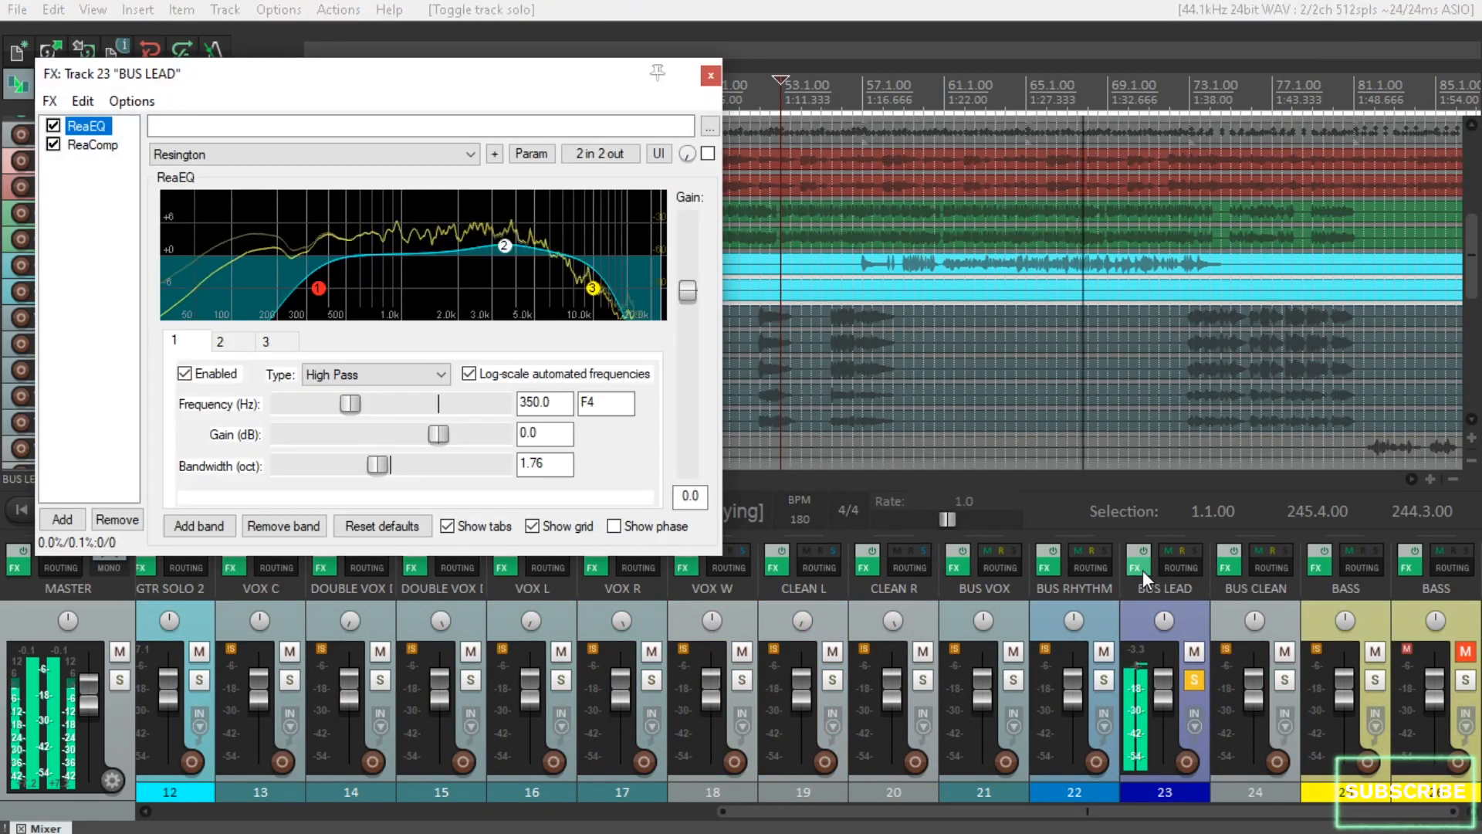
left_click(105, 147)
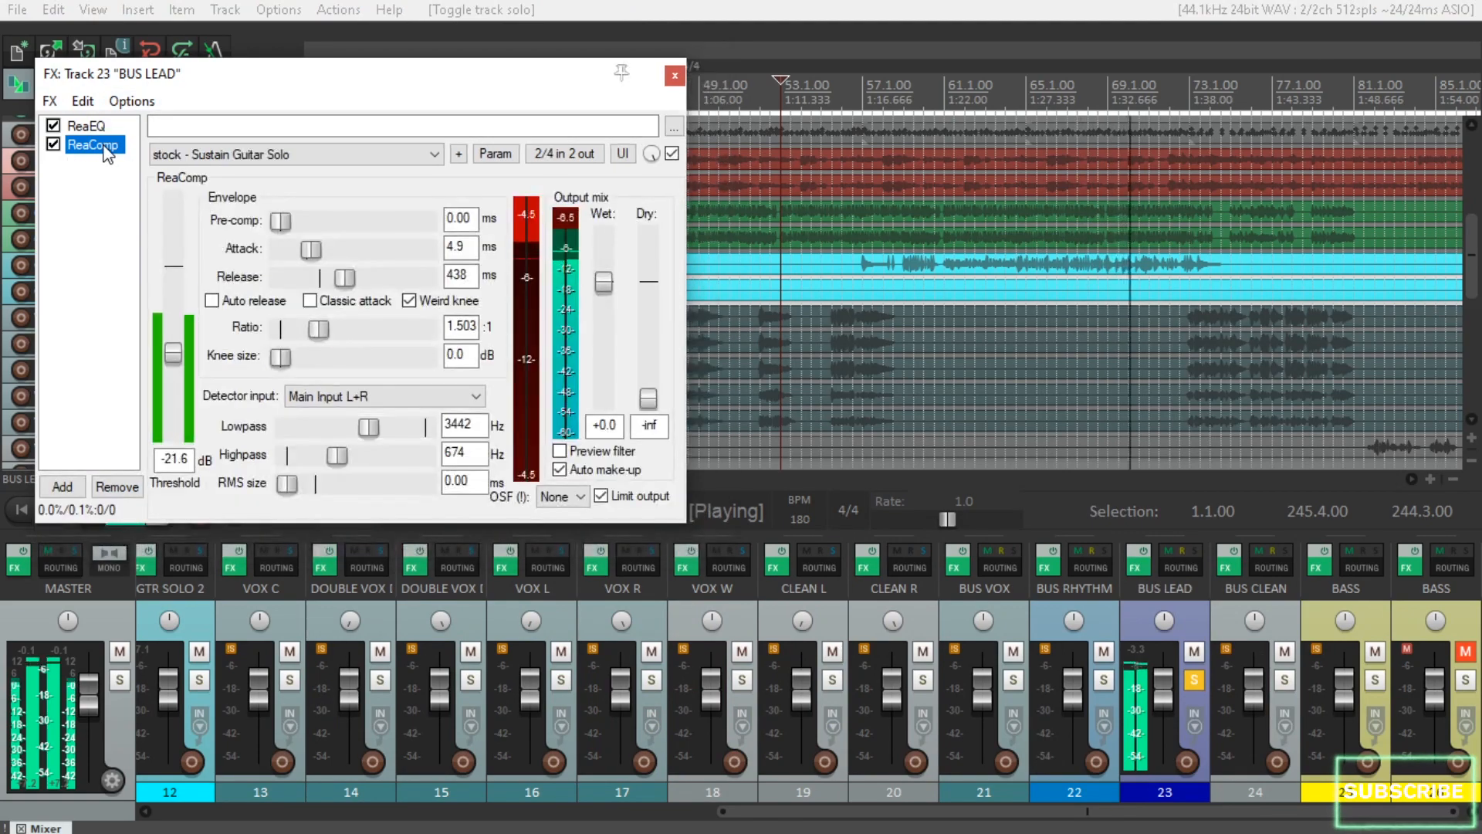
left_click(675, 76)
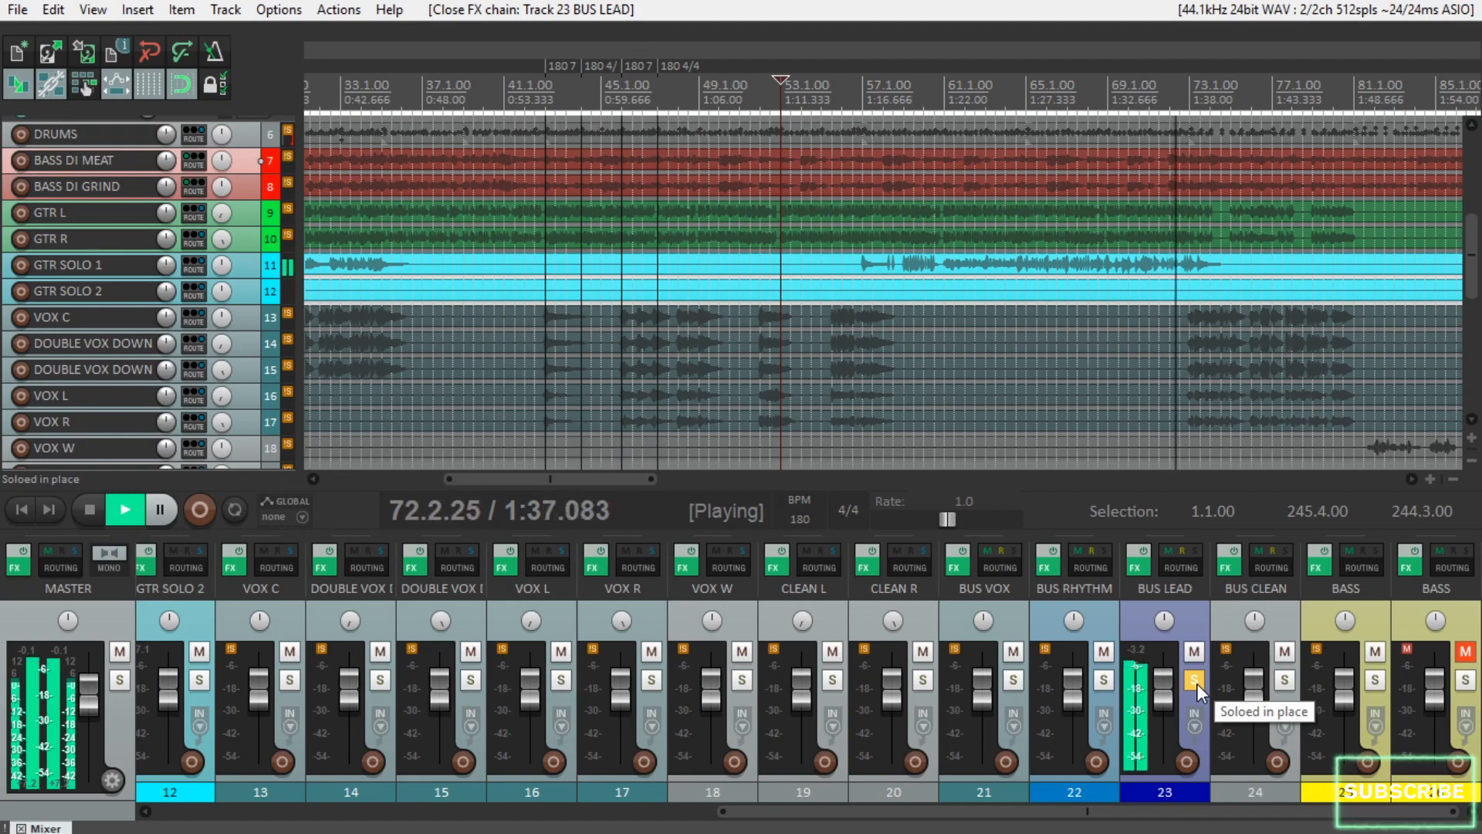
left_click(1195, 680)
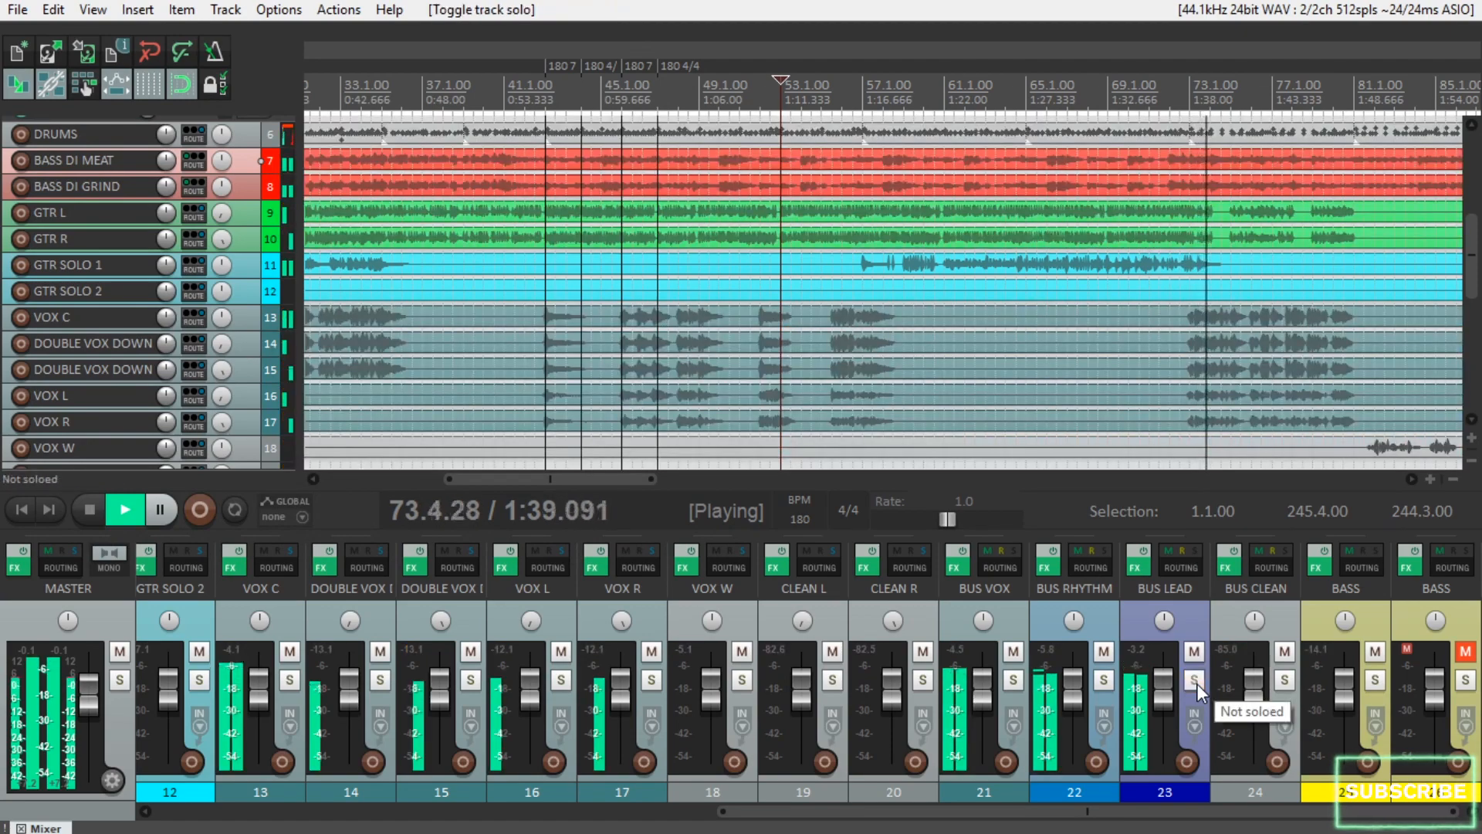
Solo CLEAN L and CLEAN R during playback to hear the clean guitars on their own.
scroll(1220, 413, "down", 2)
scroll(1161, 392, "down", 2)
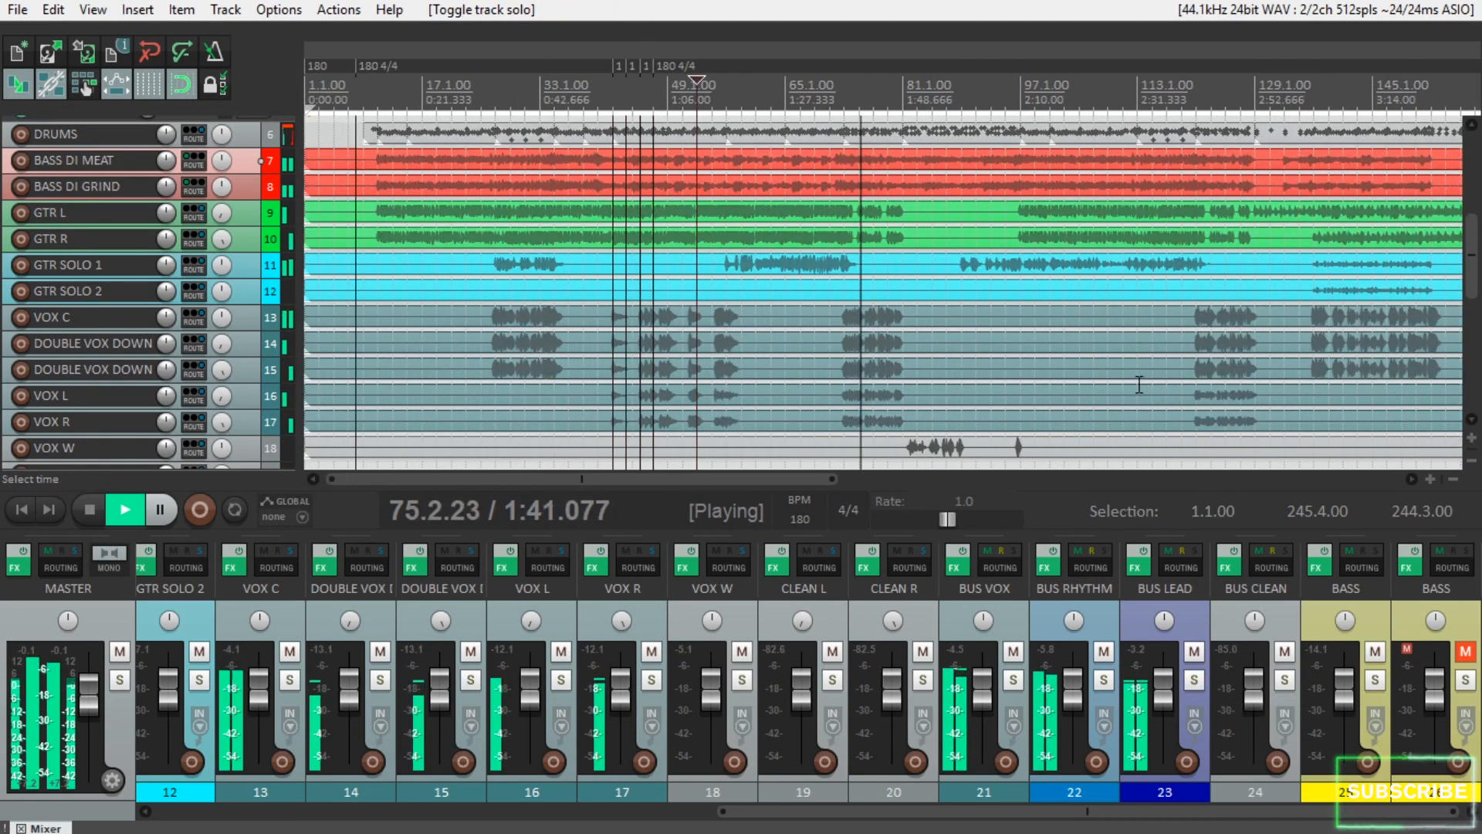
scroll(1139, 383, "down", 2)
scroll(1140, 384, "down", 1)
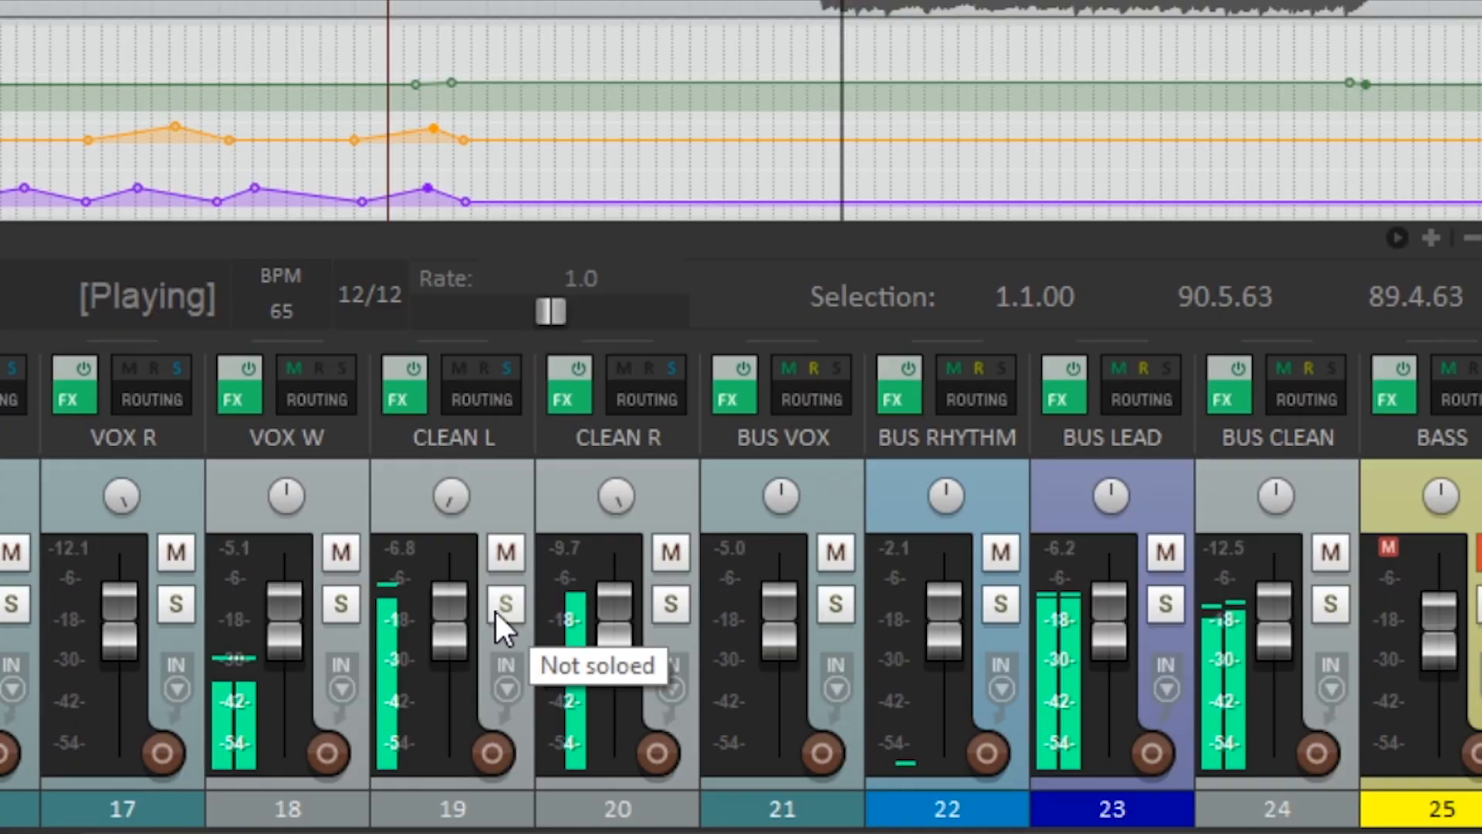
left_click(500, 607)
left_click(666, 607)
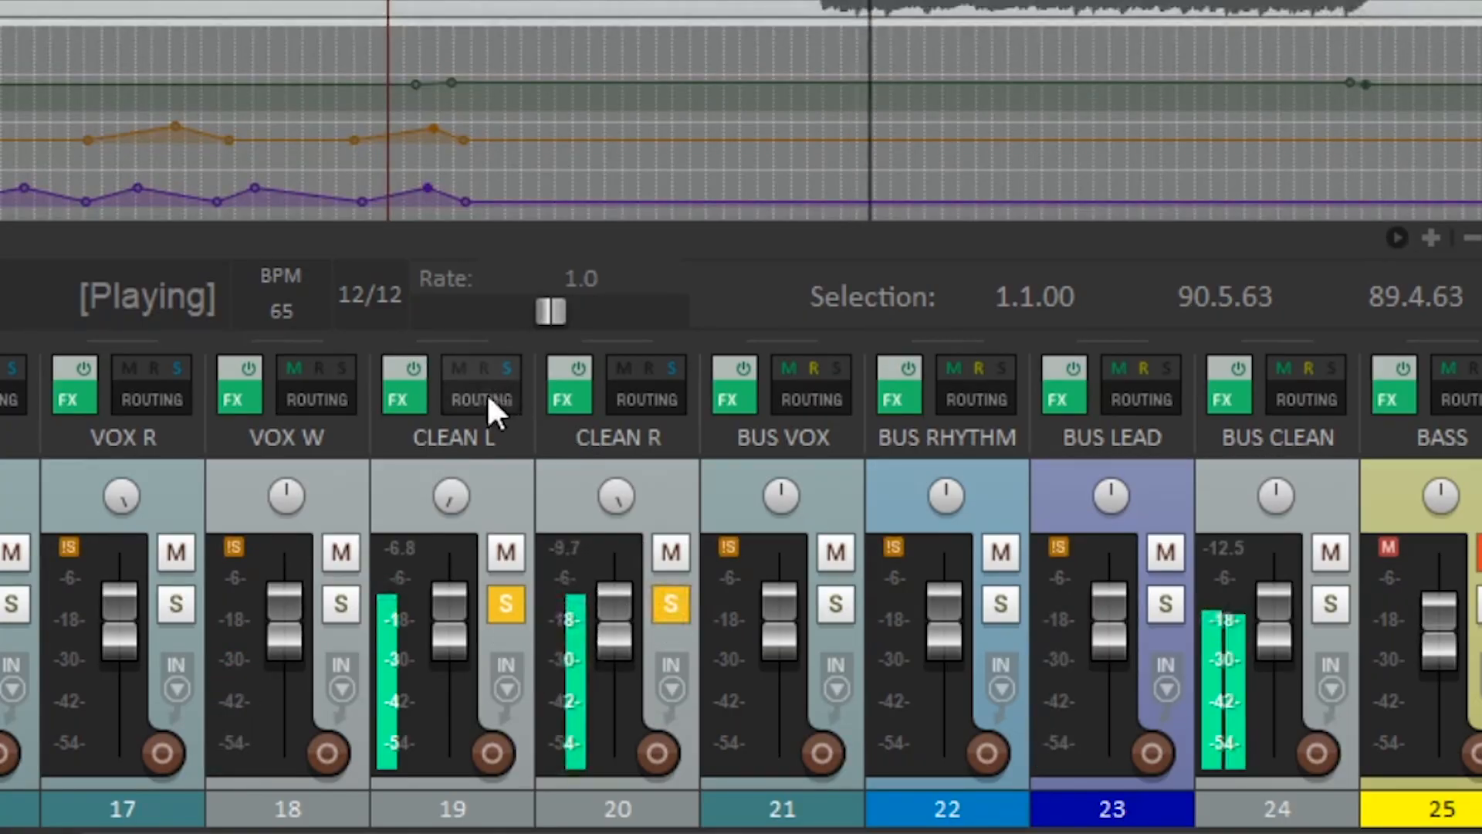
Bypass the effects on CLEAN L and CLEAN R to hear the dry guitars, then re-enable the effects on both.
left_click(407, 371)
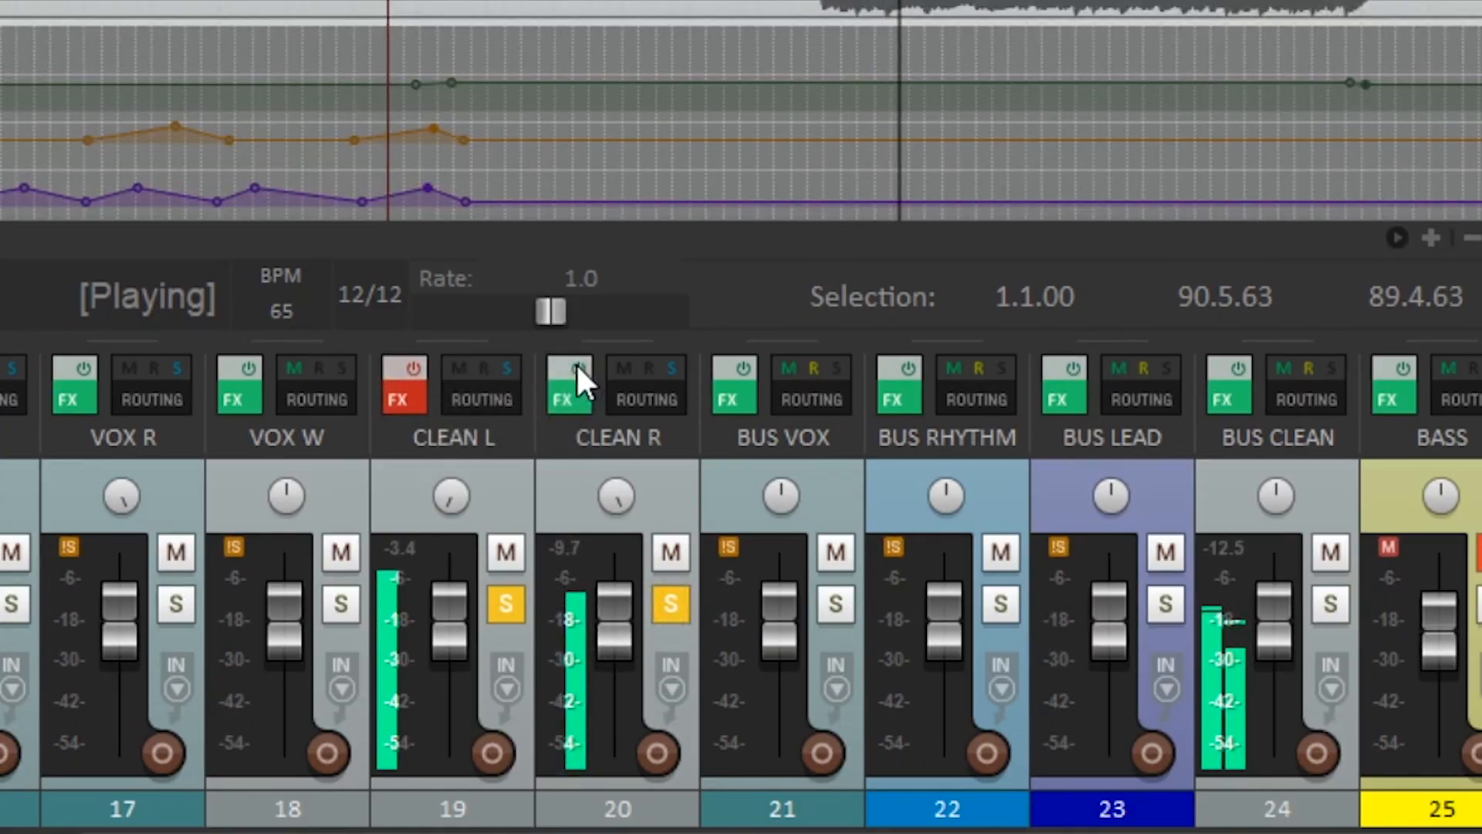
left_click(576, 363)
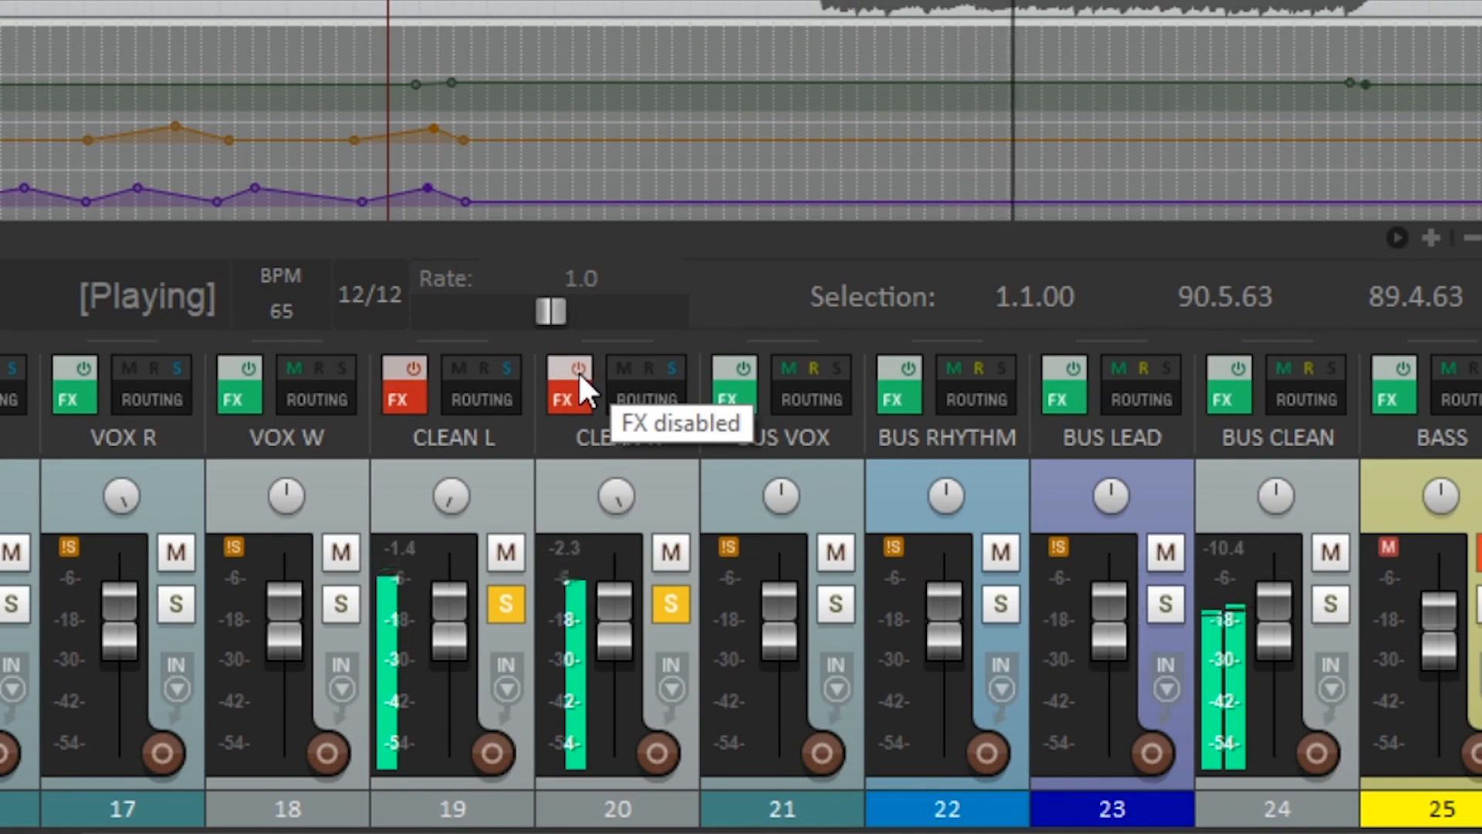
left_click(577, 371)
left_click(418, 369)
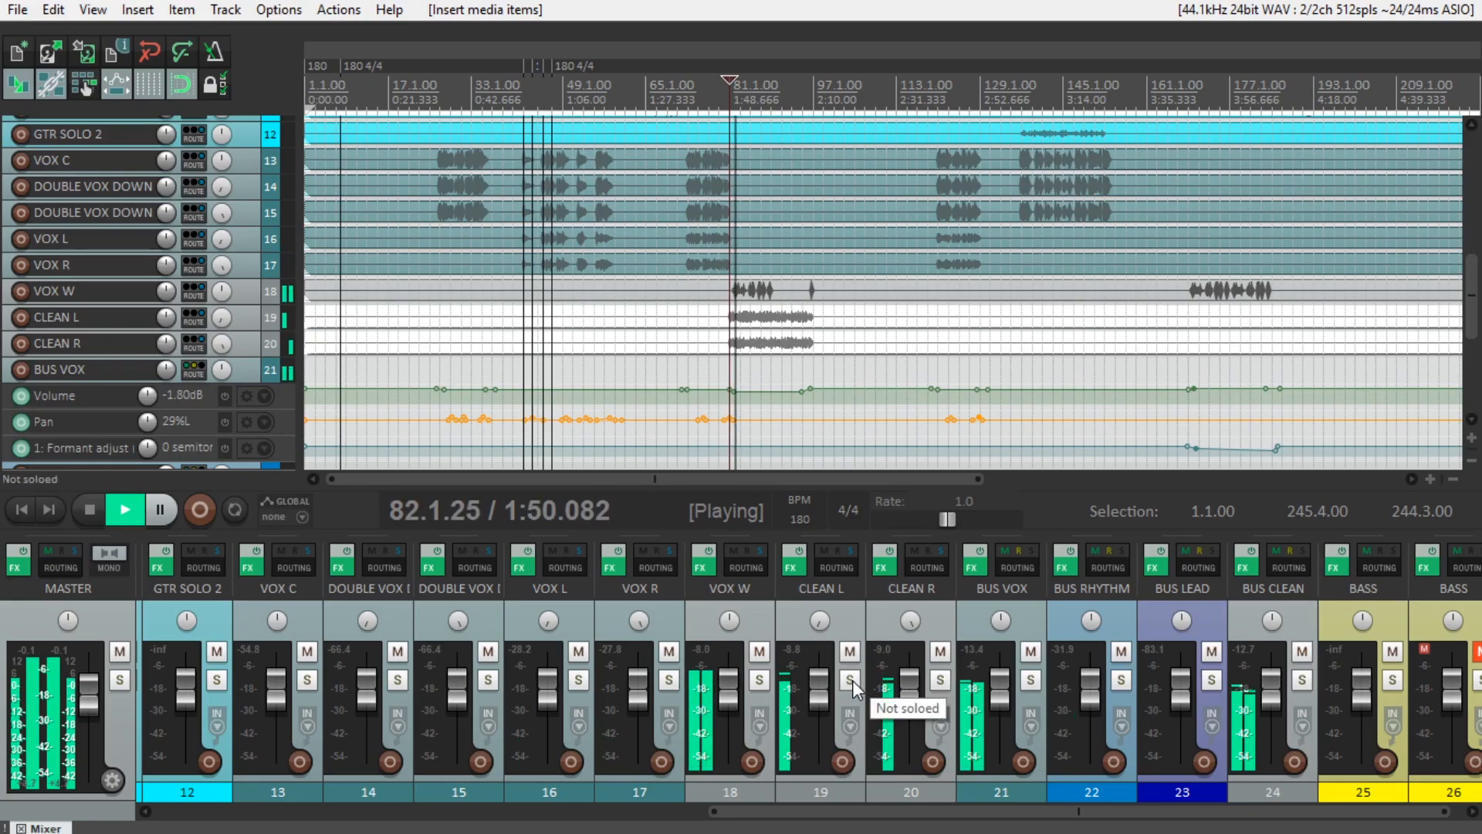
Inspect the Soft Clipper on CLEAN L, then solo CLEAN R too and inspect Archetype and Soft Clipper in its chain, closing both chains.
left_click(511, 603)
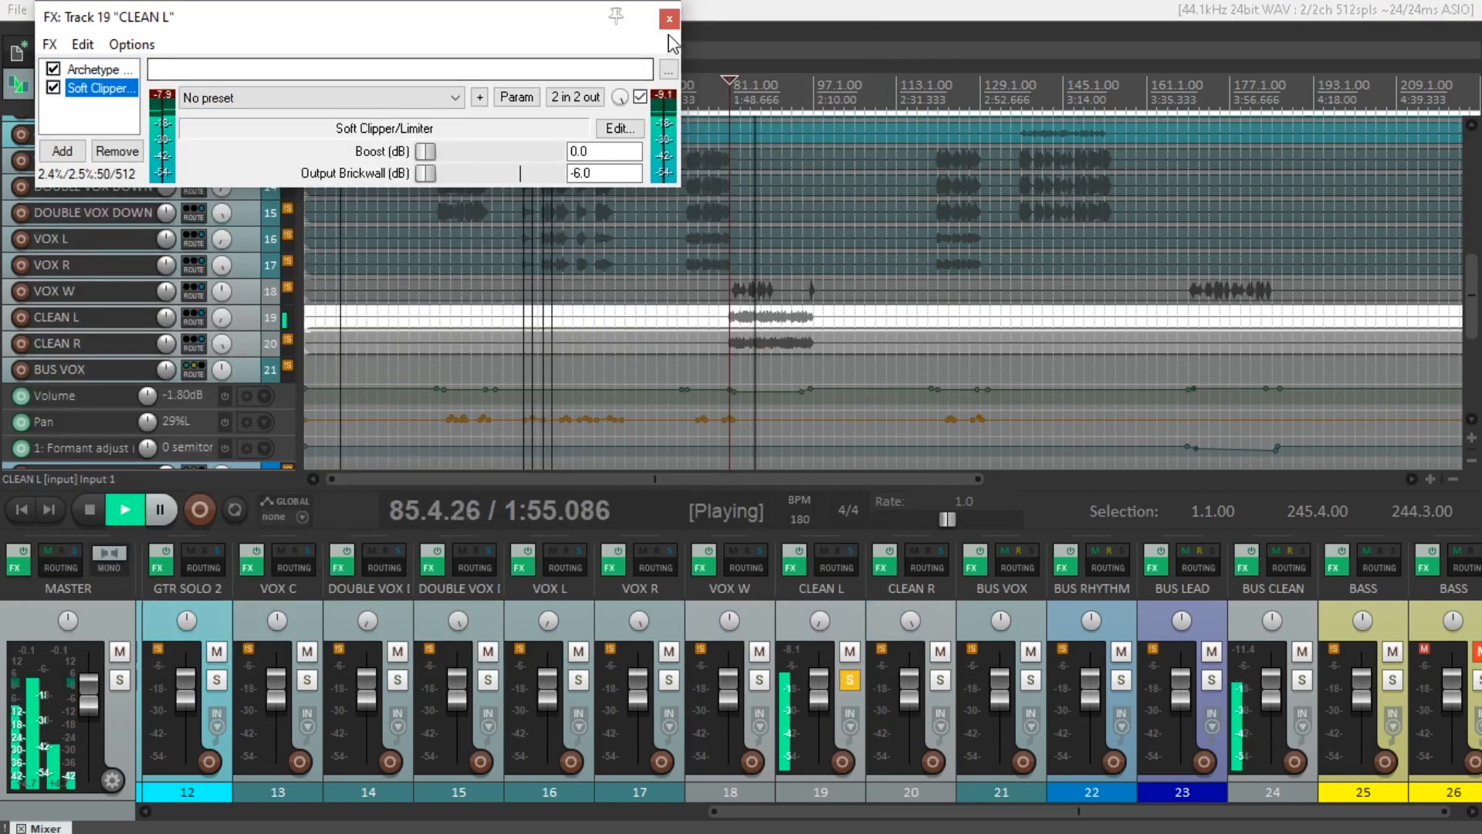
left_click(672, 15)
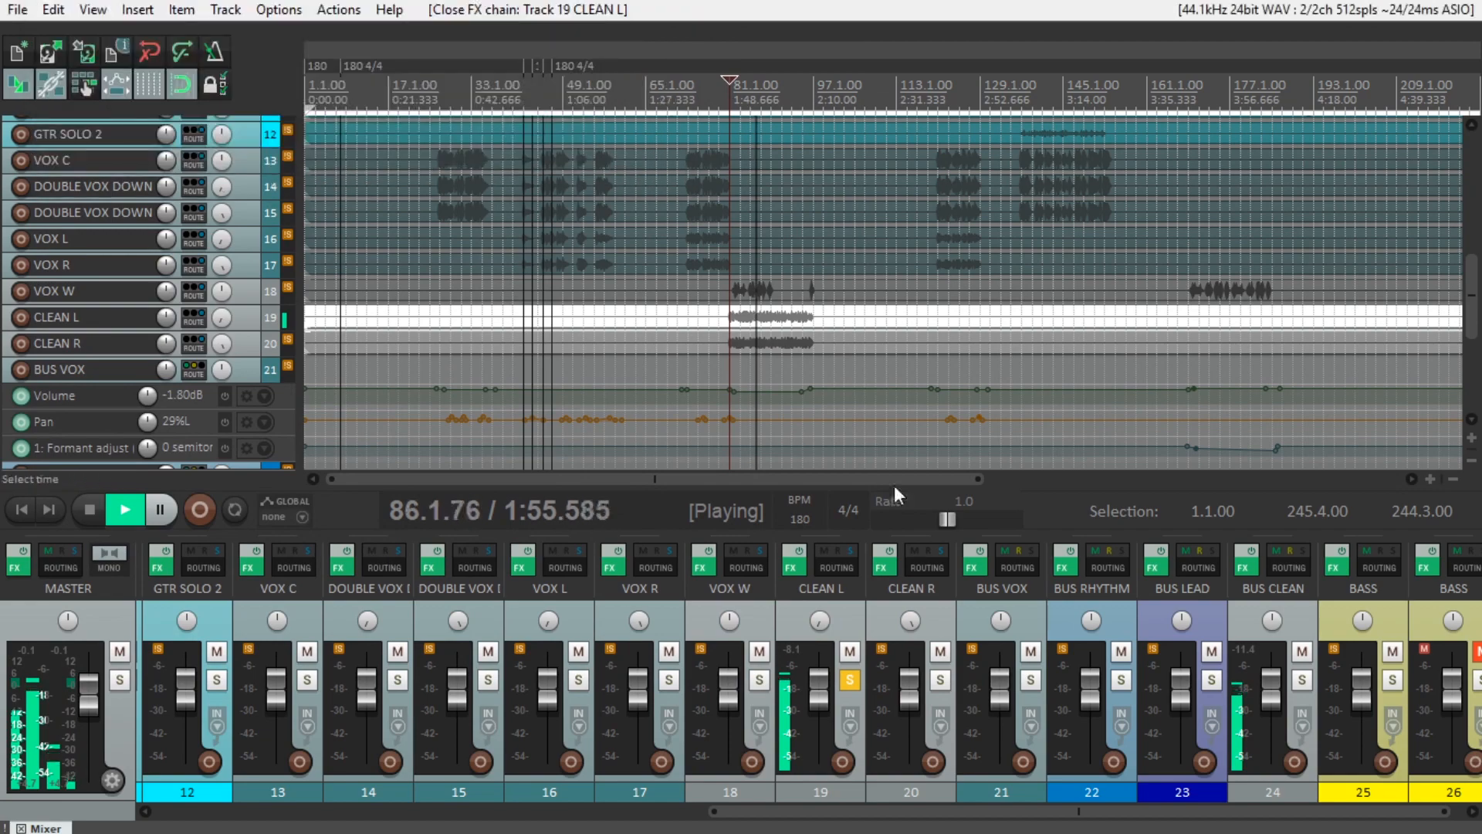
left_click(941, 680)
left_click(882, 569)
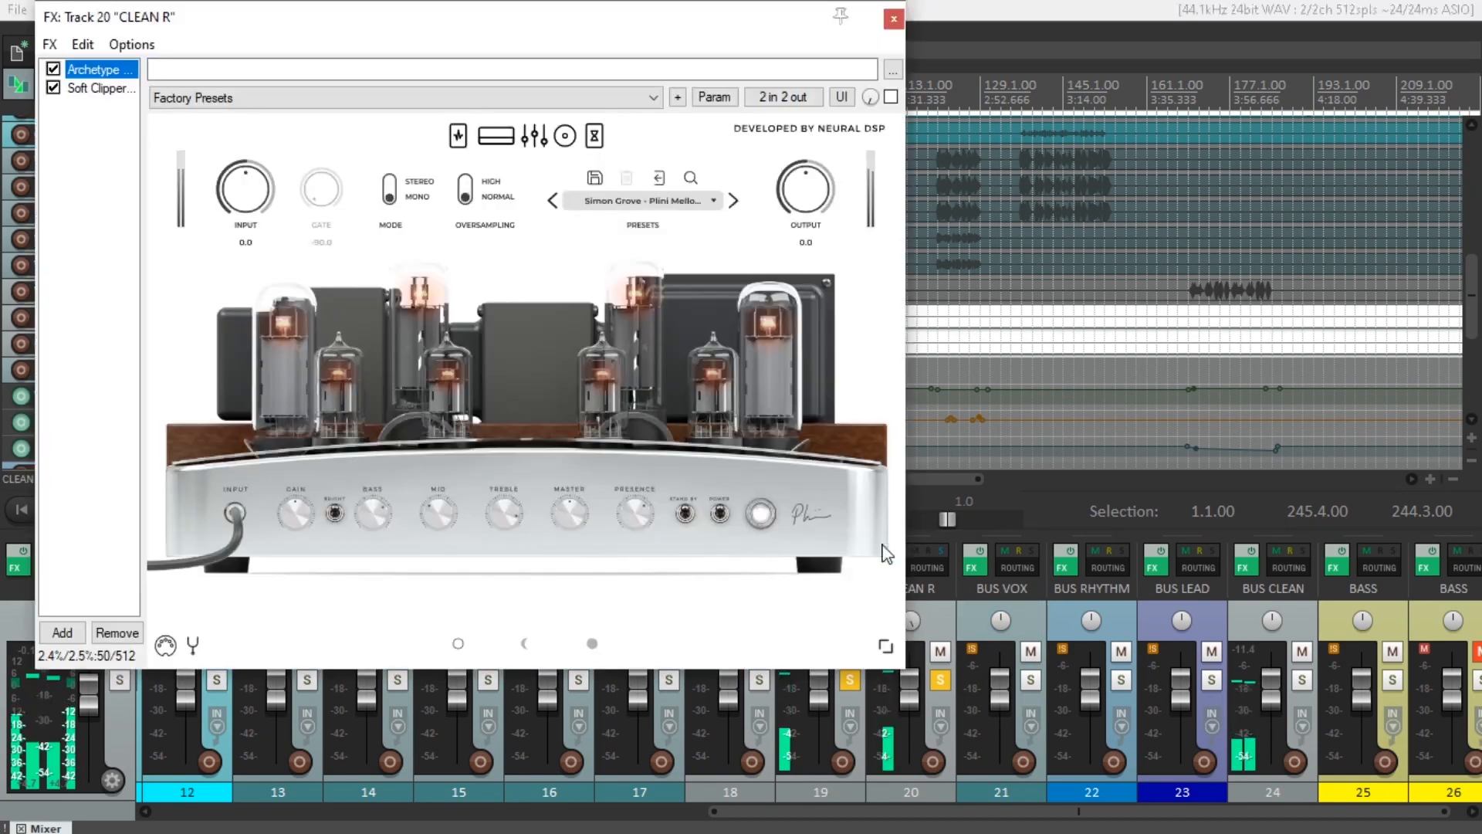
left_click(99, 88)
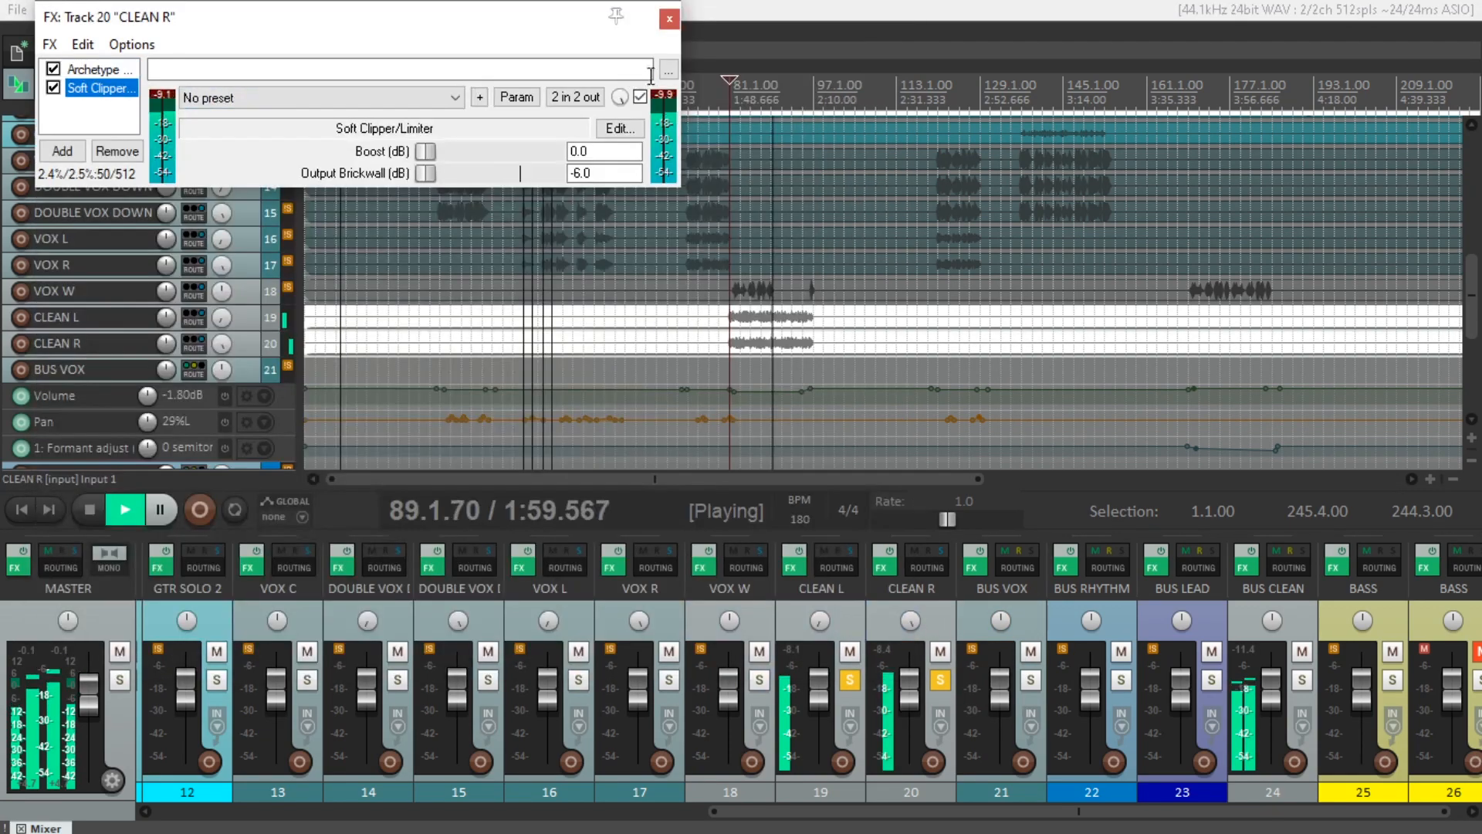
left_click(669, 19)
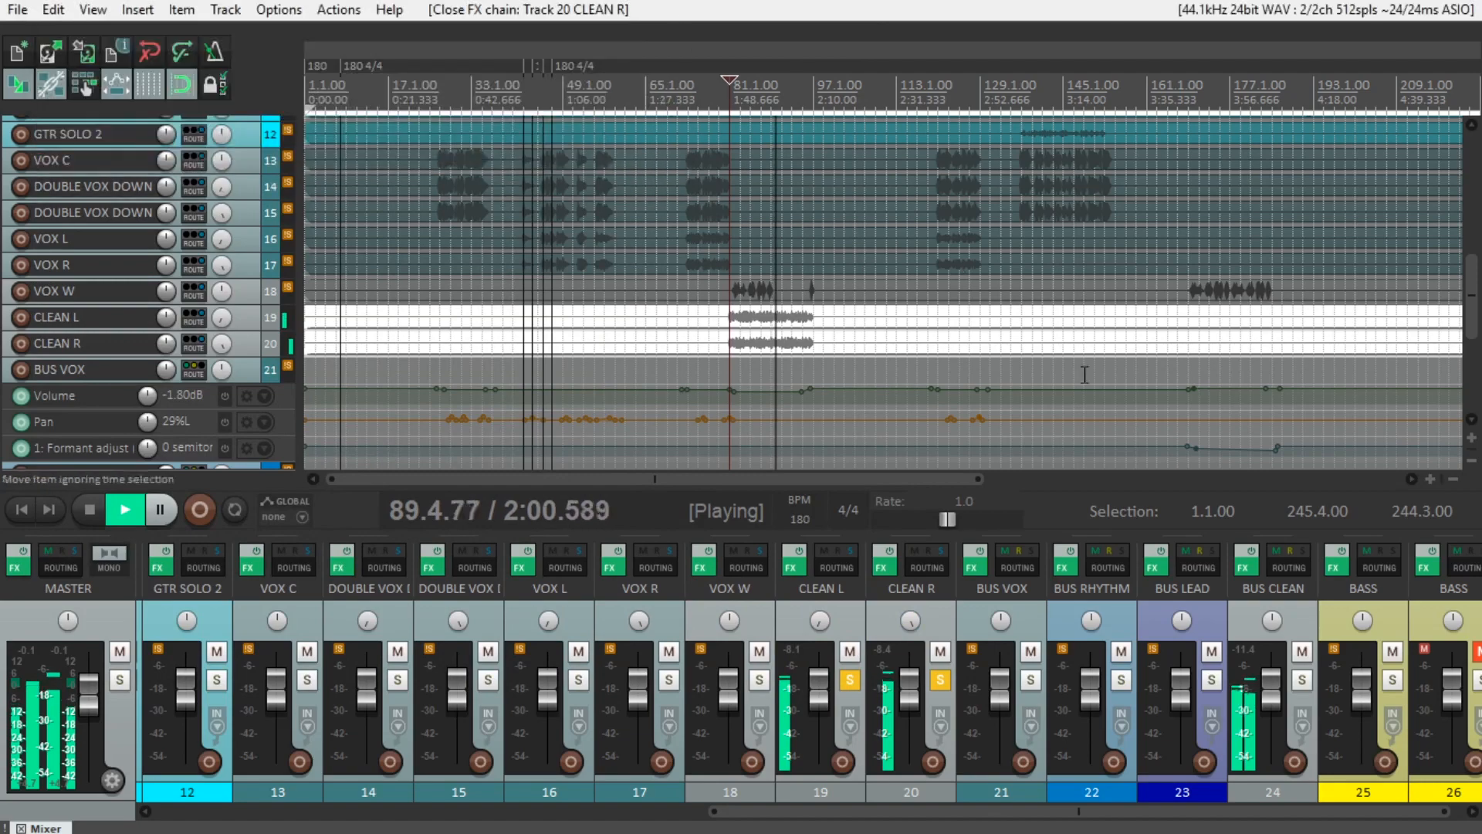
Inspect ReaEQ and ReaComp in the BUS CLEAN effects chain, then close it and unsolo CLEAN L and CLEAN R.
left_click(1249, 571)
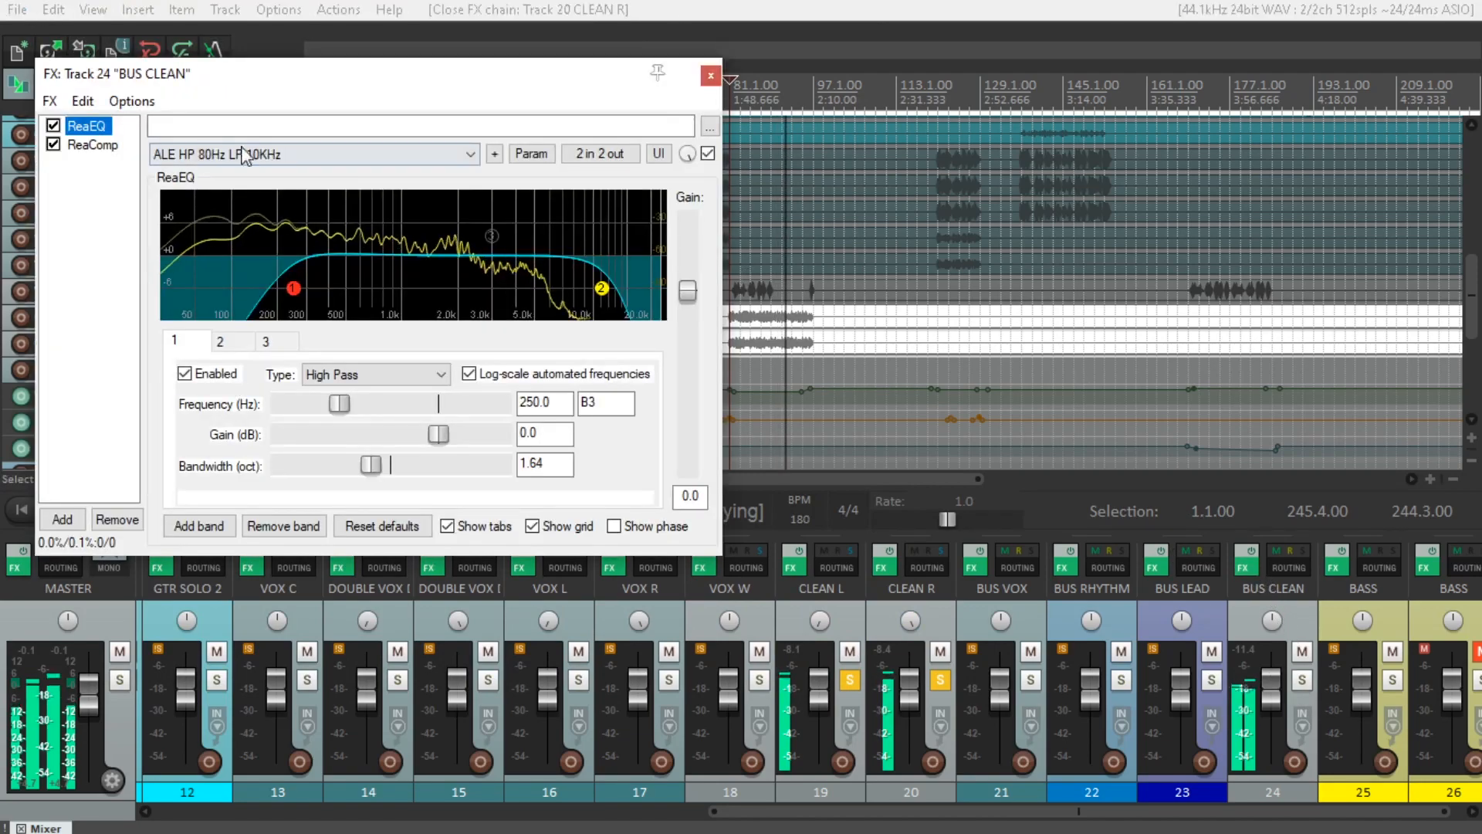
left_click(85, 147)
left_click(680, 75)
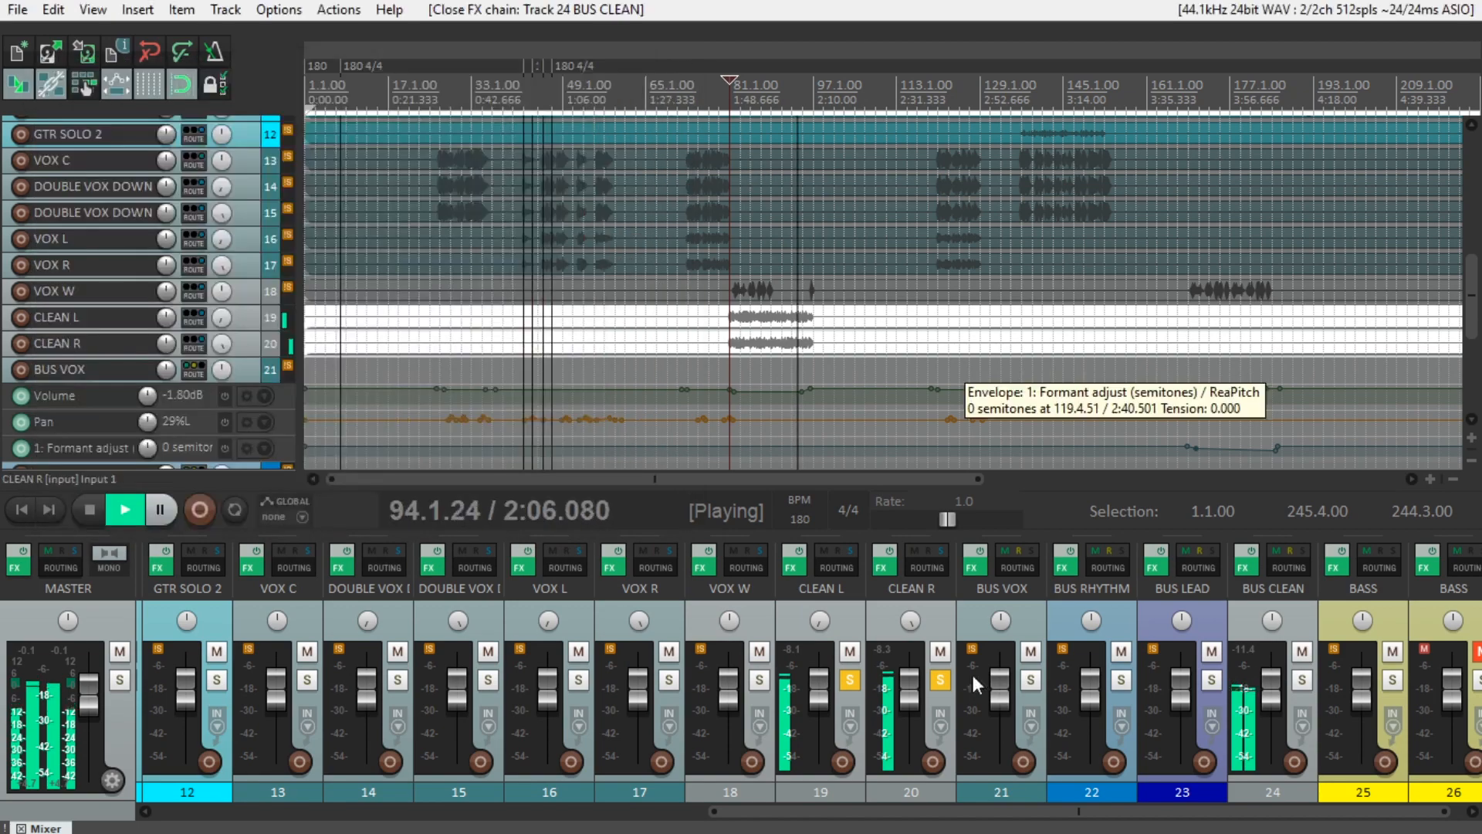
left_click(852, 679)
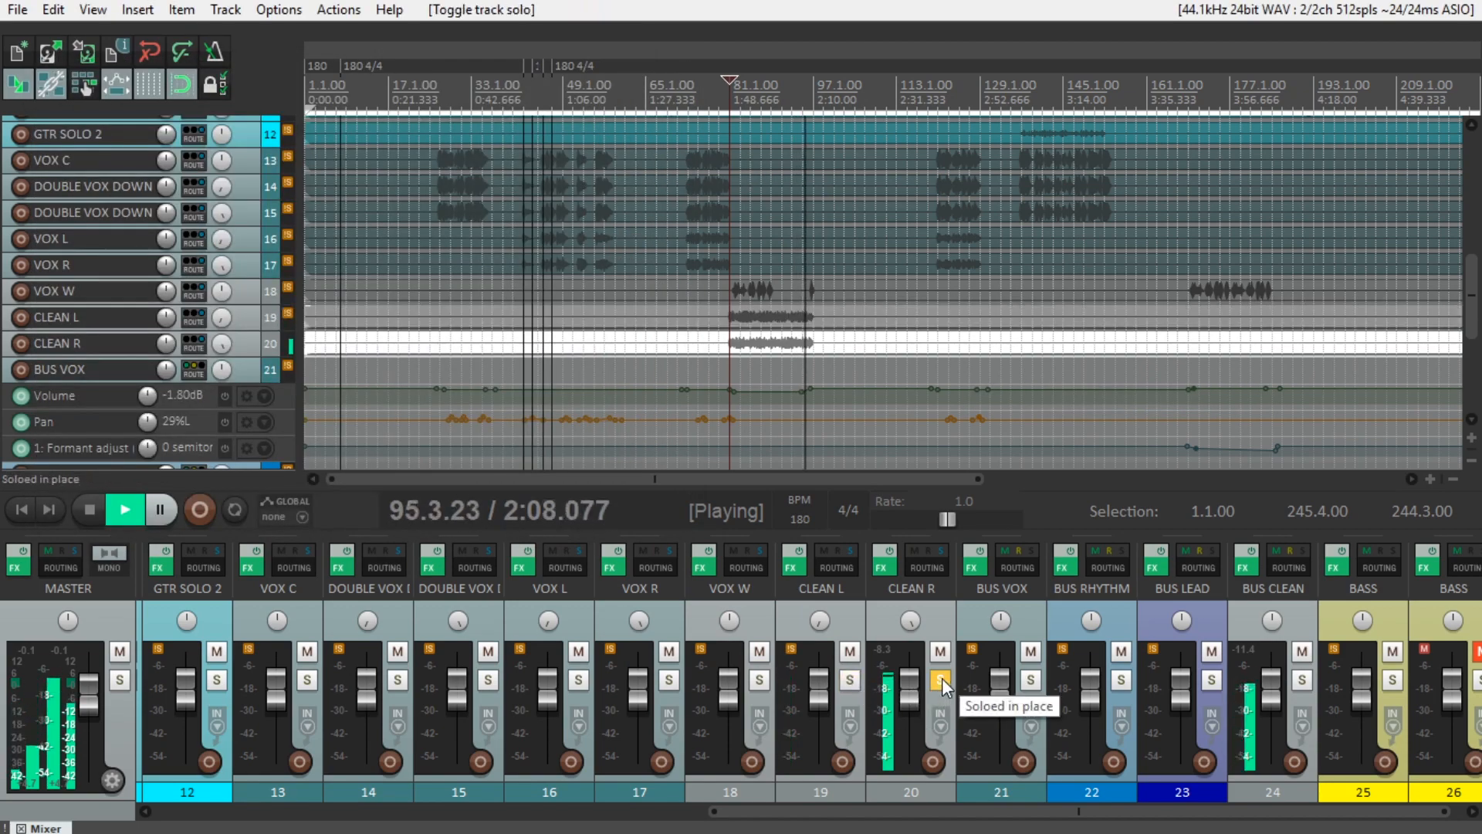
left_click(941, 679)
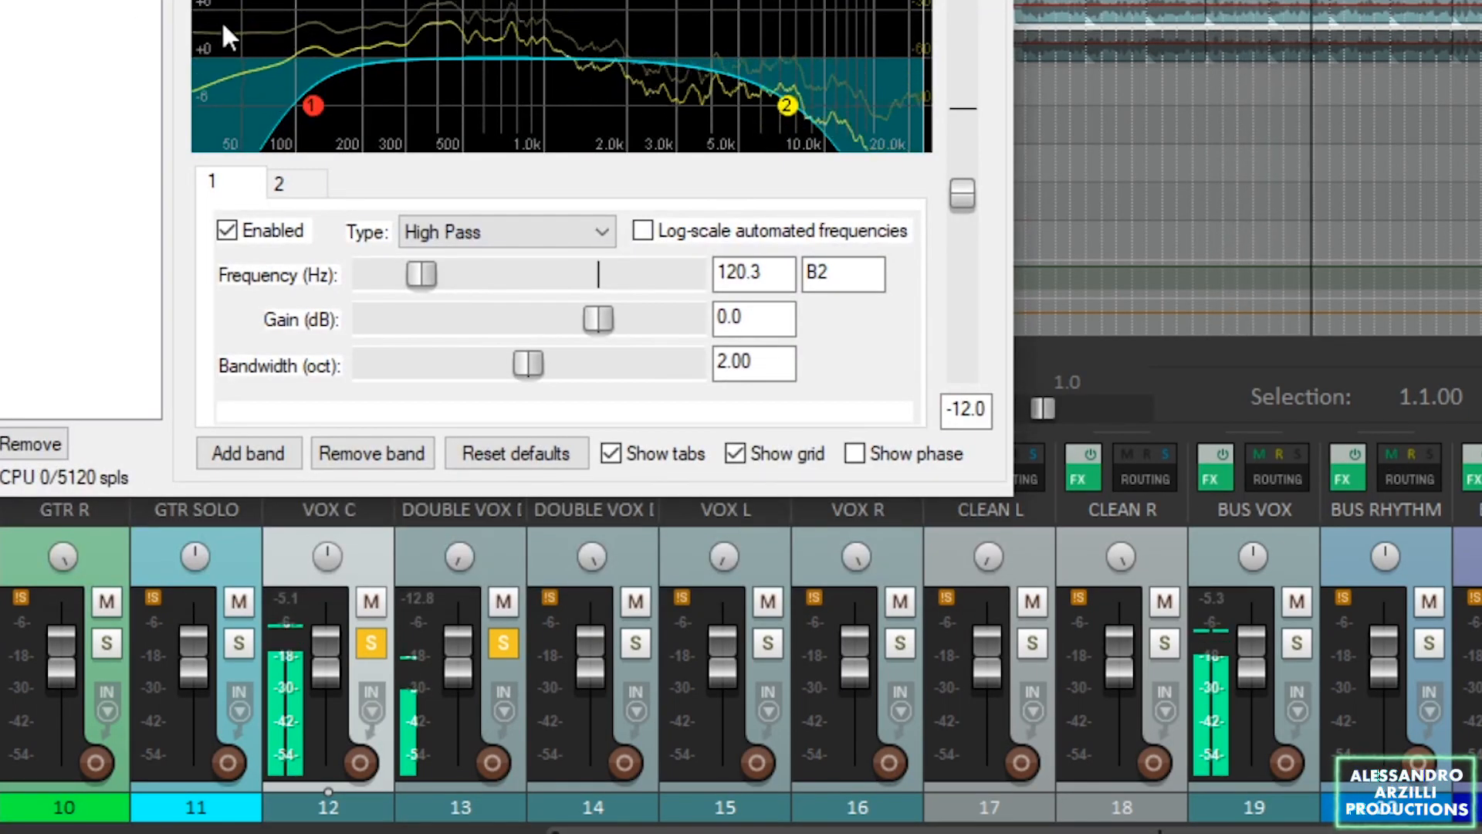
Inspect the first double vocal's Soft Clipper, solo the second double vocal to inspect its effects chain, then close it and stop playback.
left_click(69, 3)
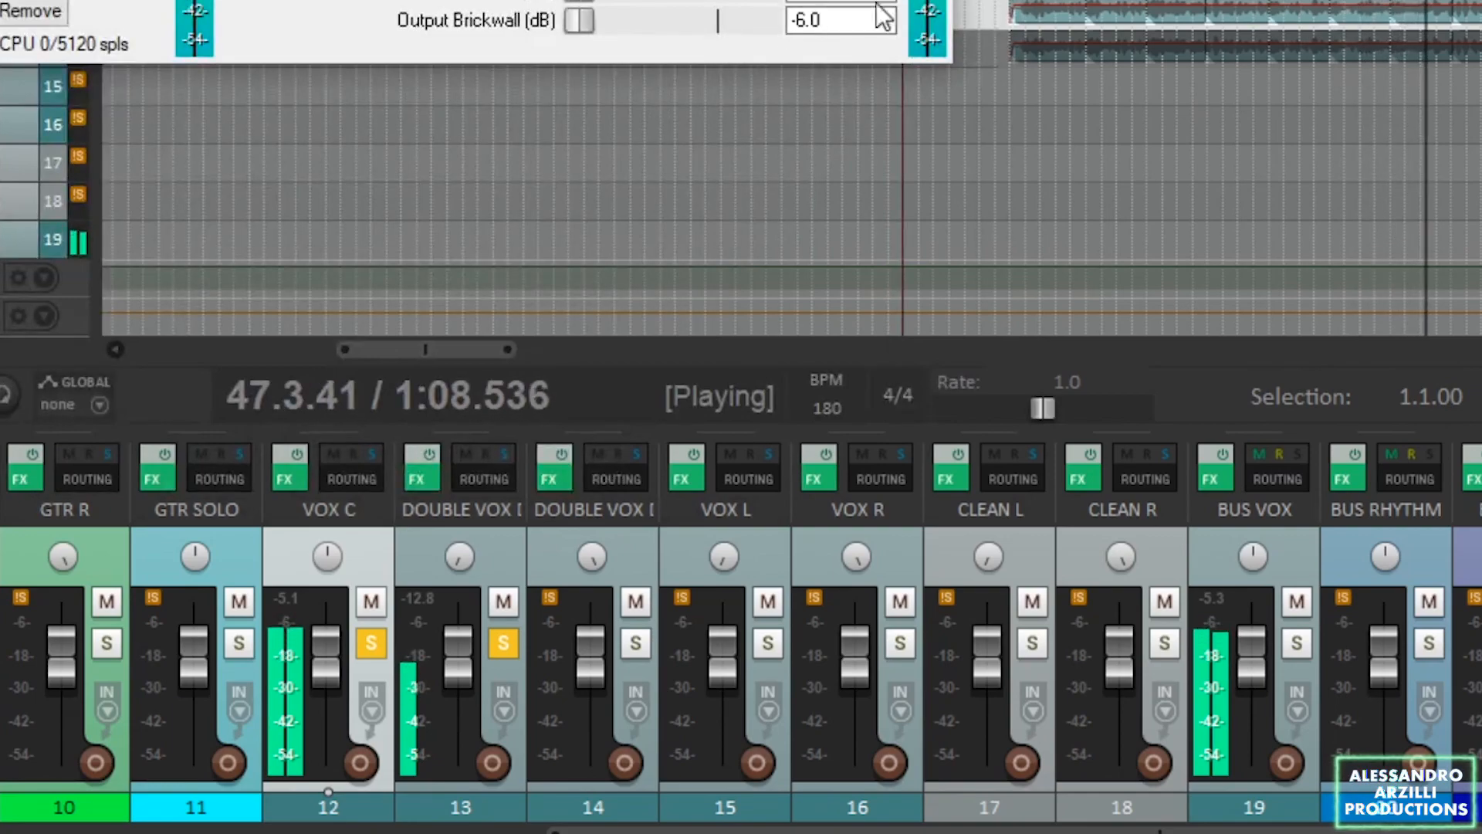
key("Escape")
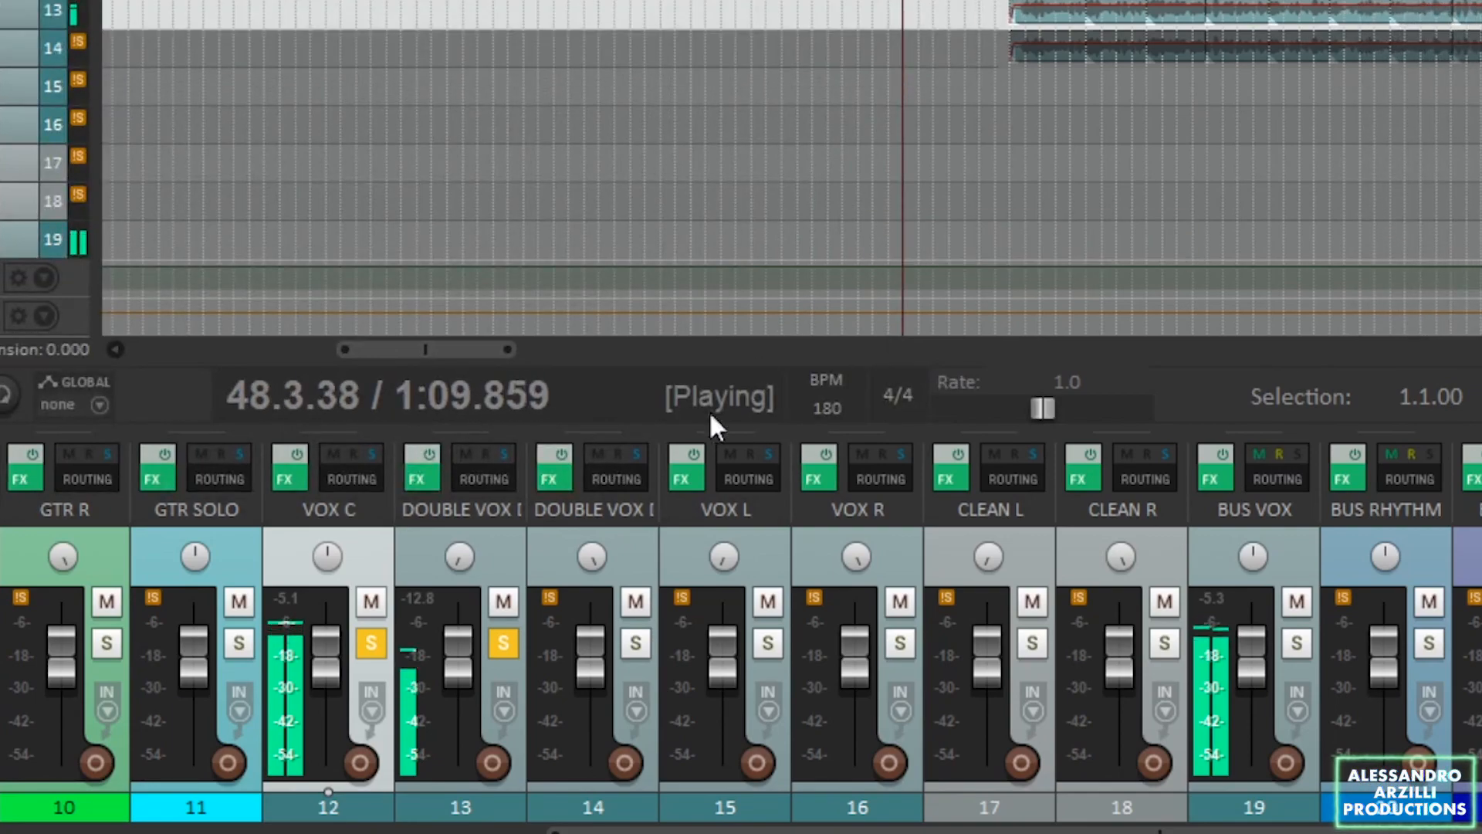
left_click(636, 645)
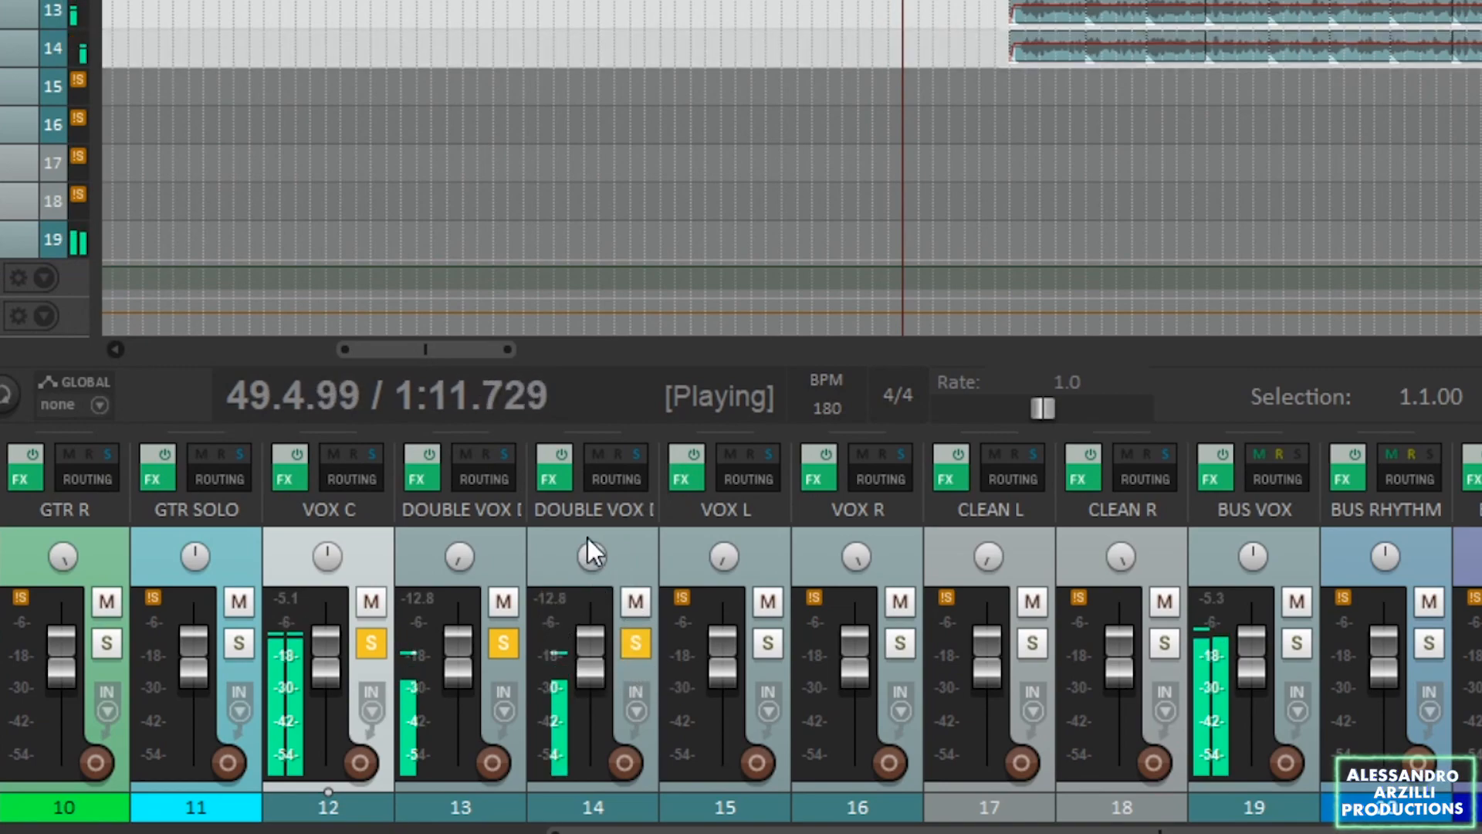
left_click(559, 480)
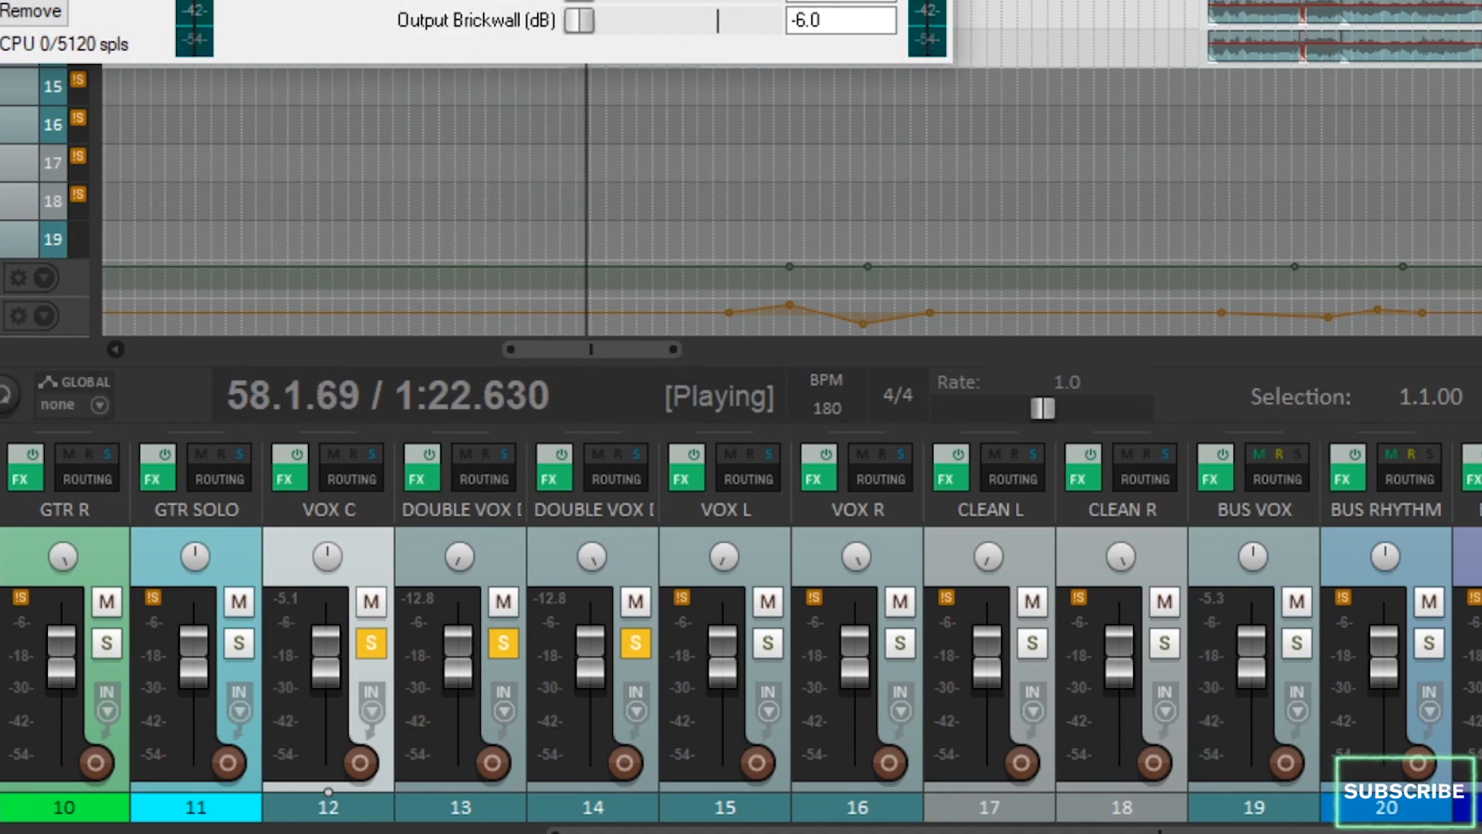
left_click(932, 0)
key("space")
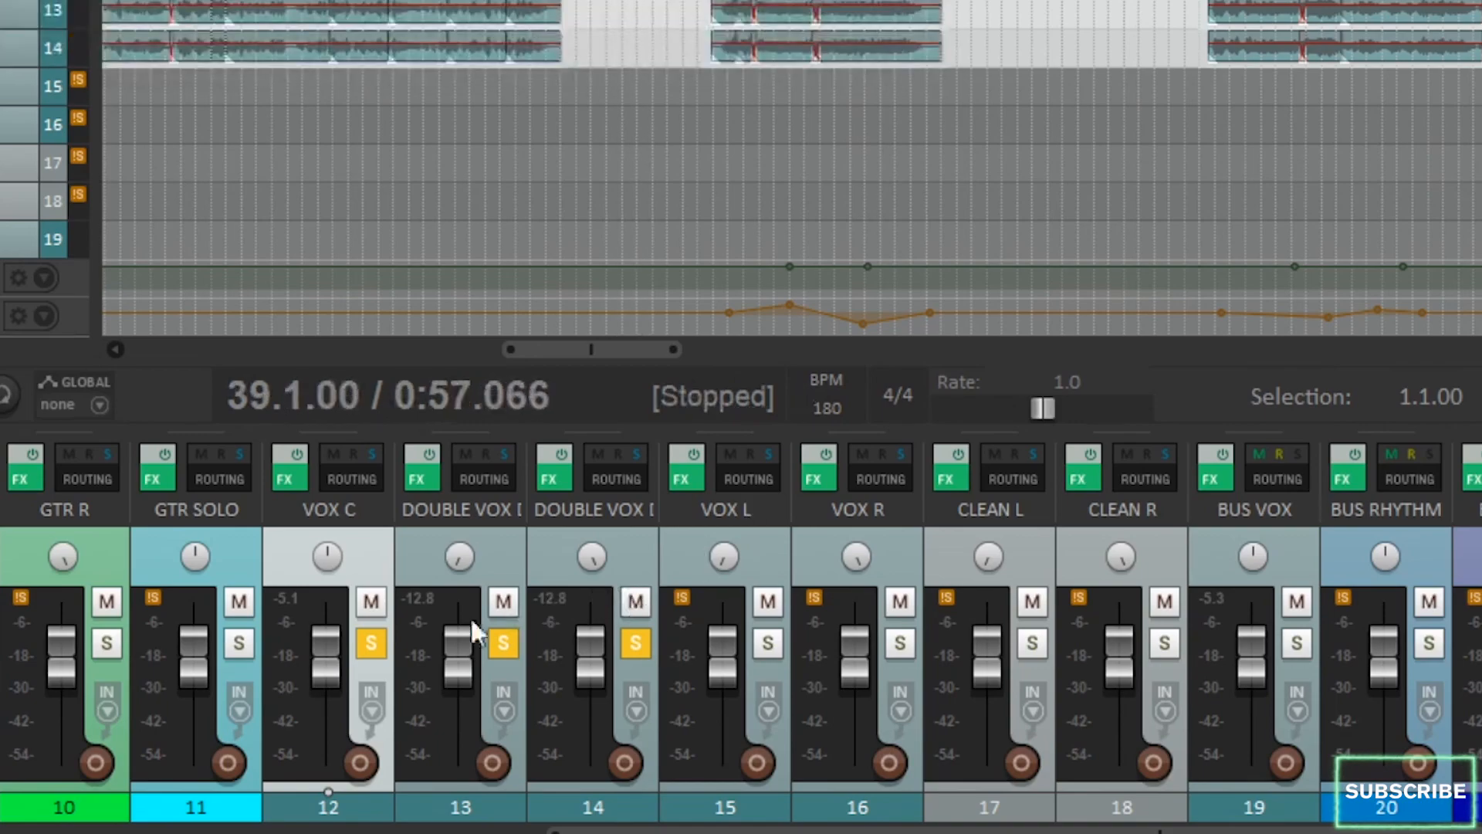
Unsolo VOX C and both double vocals, then solo BUS VOX and start playback to hear the vocal bus.
left_click(372, 643)
left_click(501, 644)
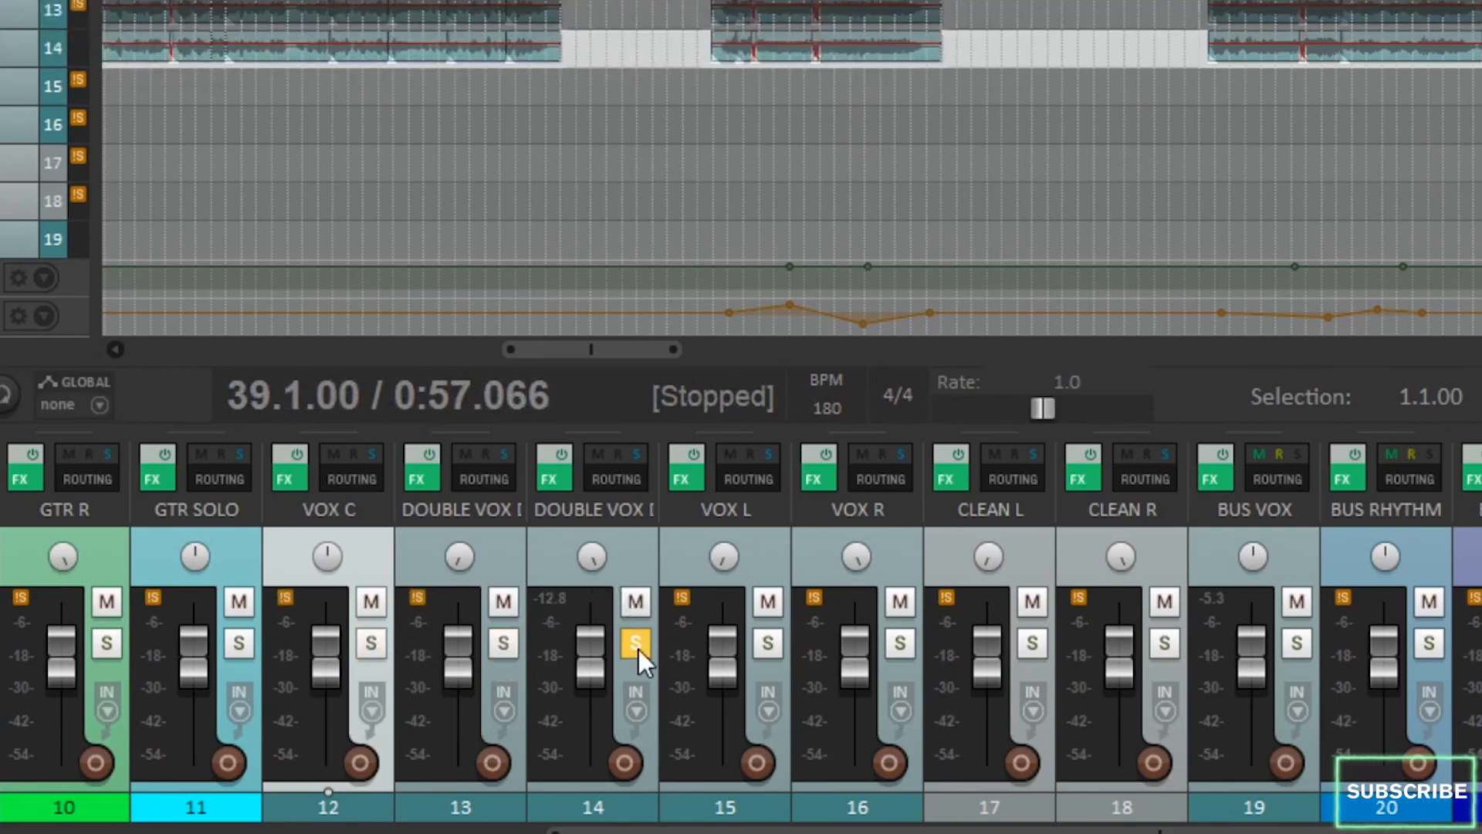
left_click(635, 643)
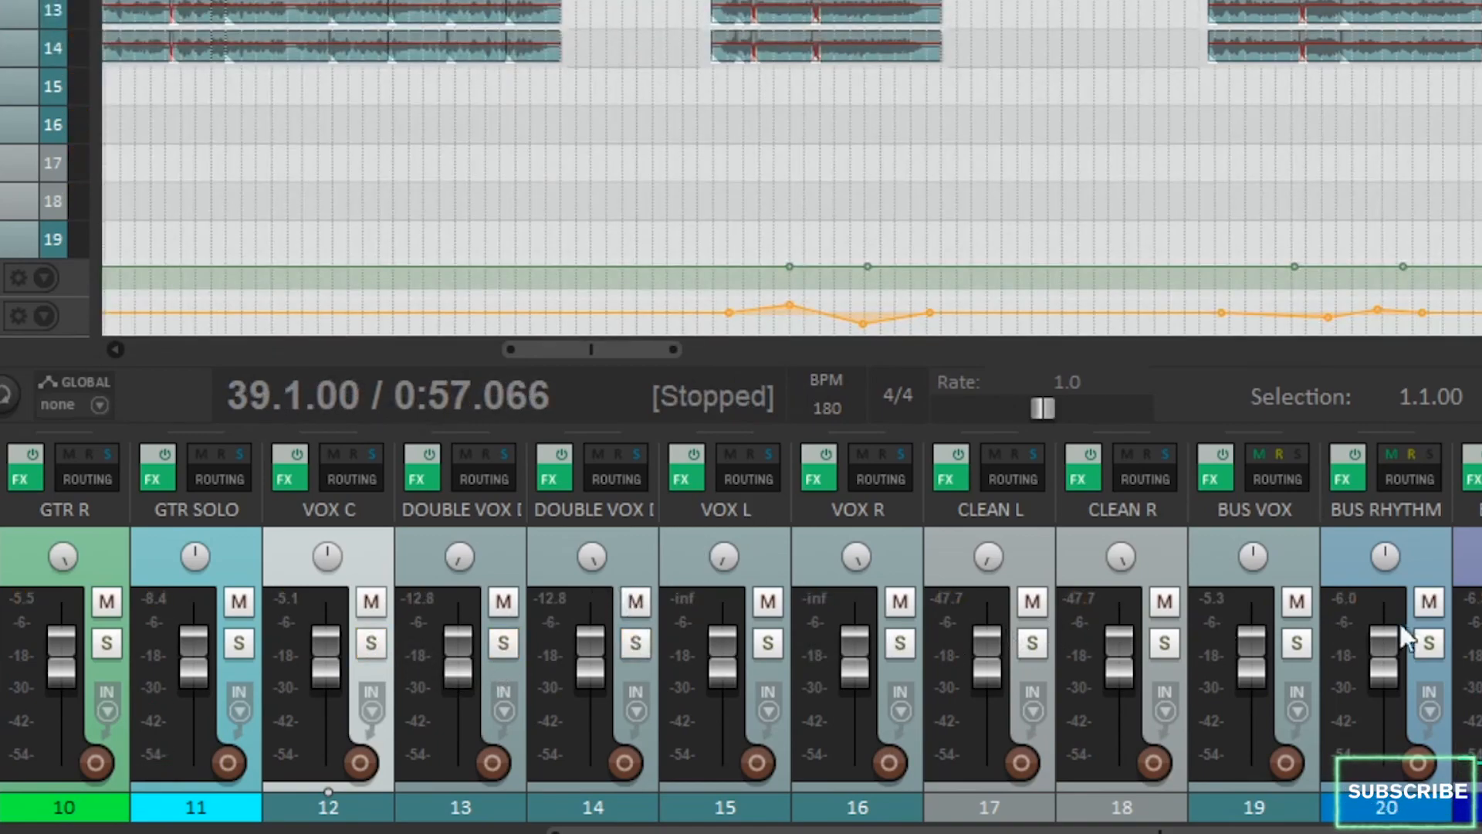
left_click(1313, 549)
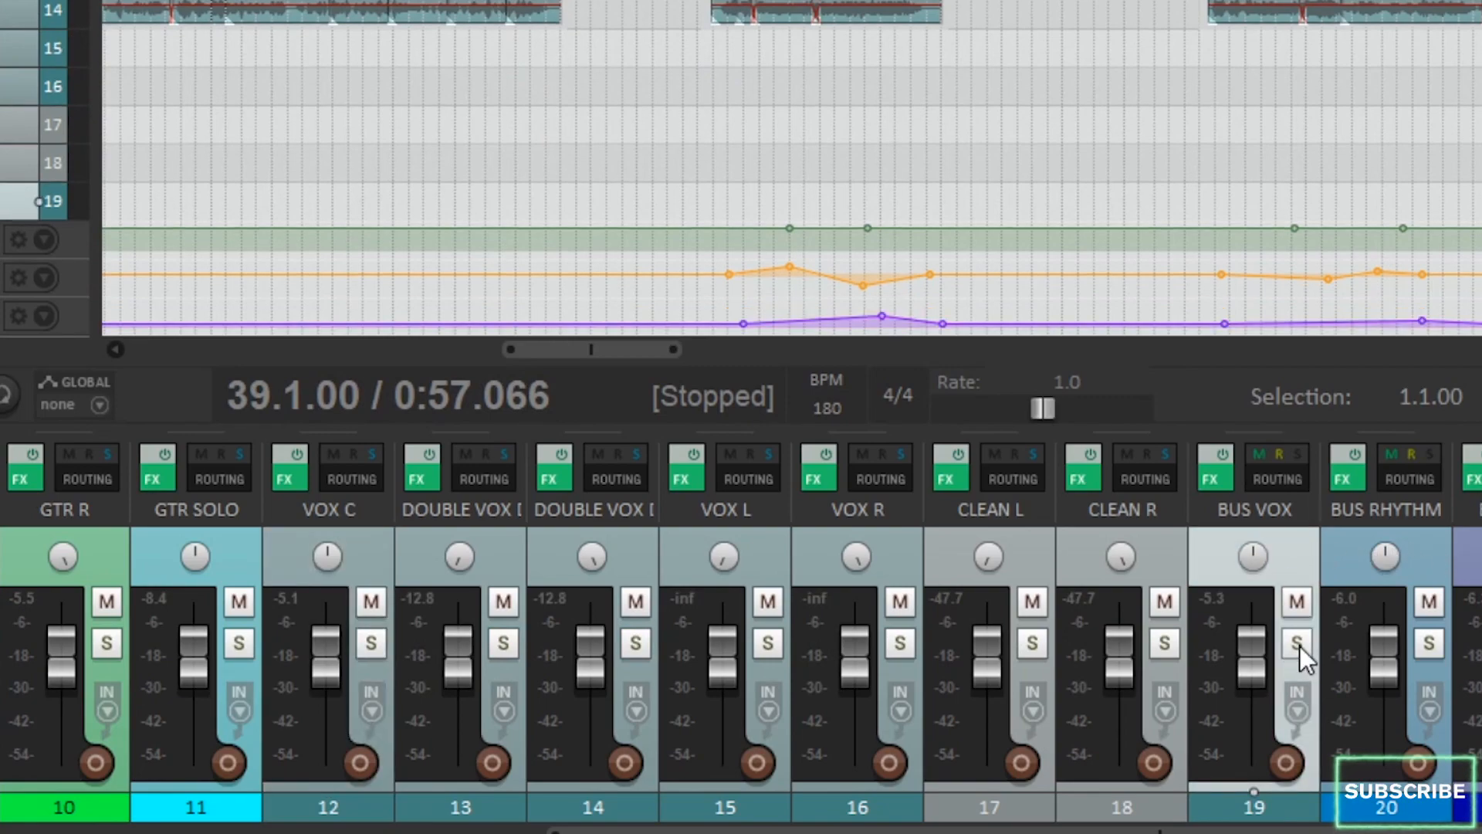
left_click(1298, 642)
key("space")
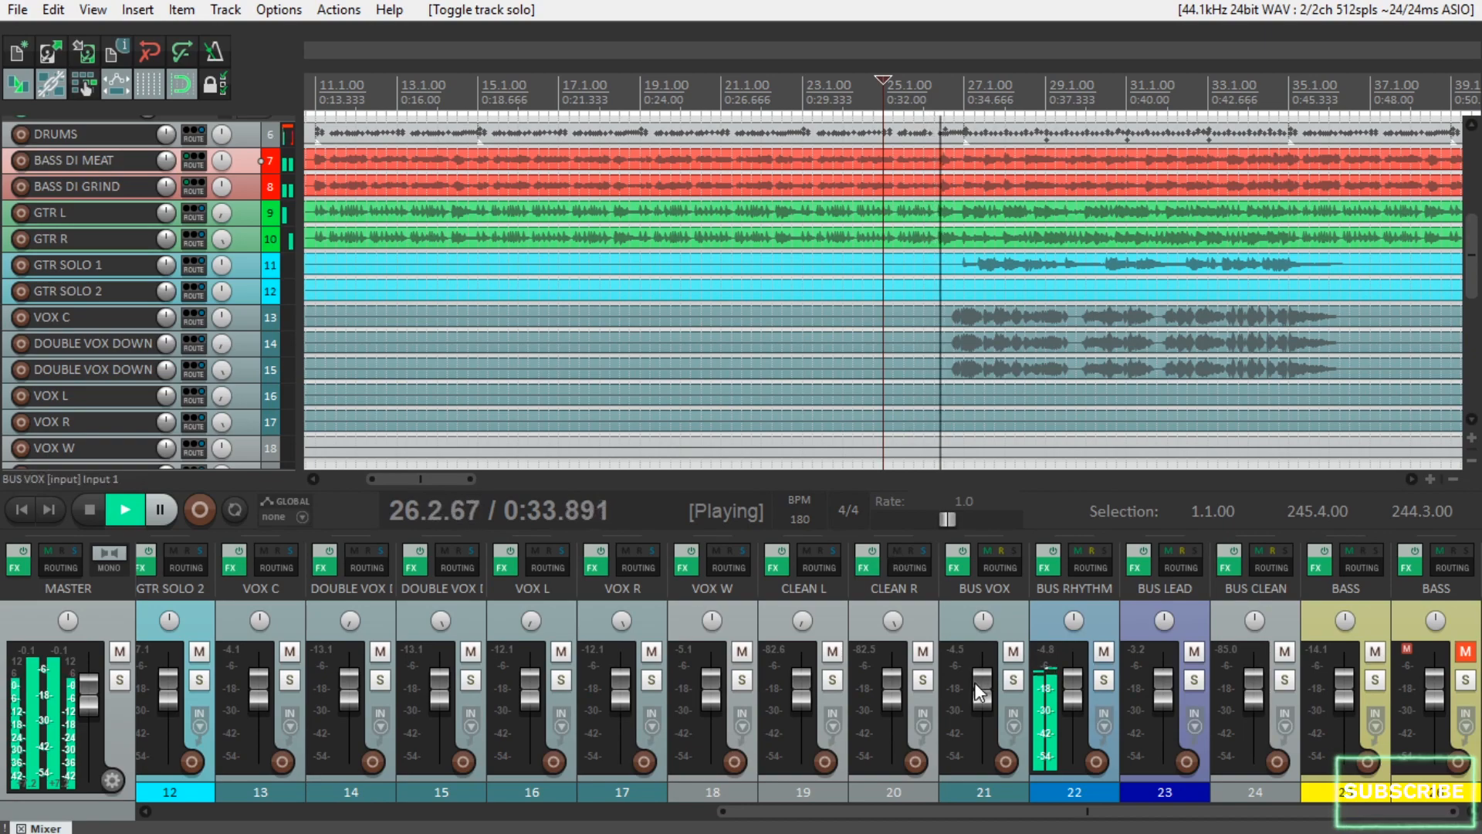
Solo VOX C during playback and inspect ReaEQ and Soft Clipper in its effects chain, then close the chain.
scroll(975, 683, "up", 5)
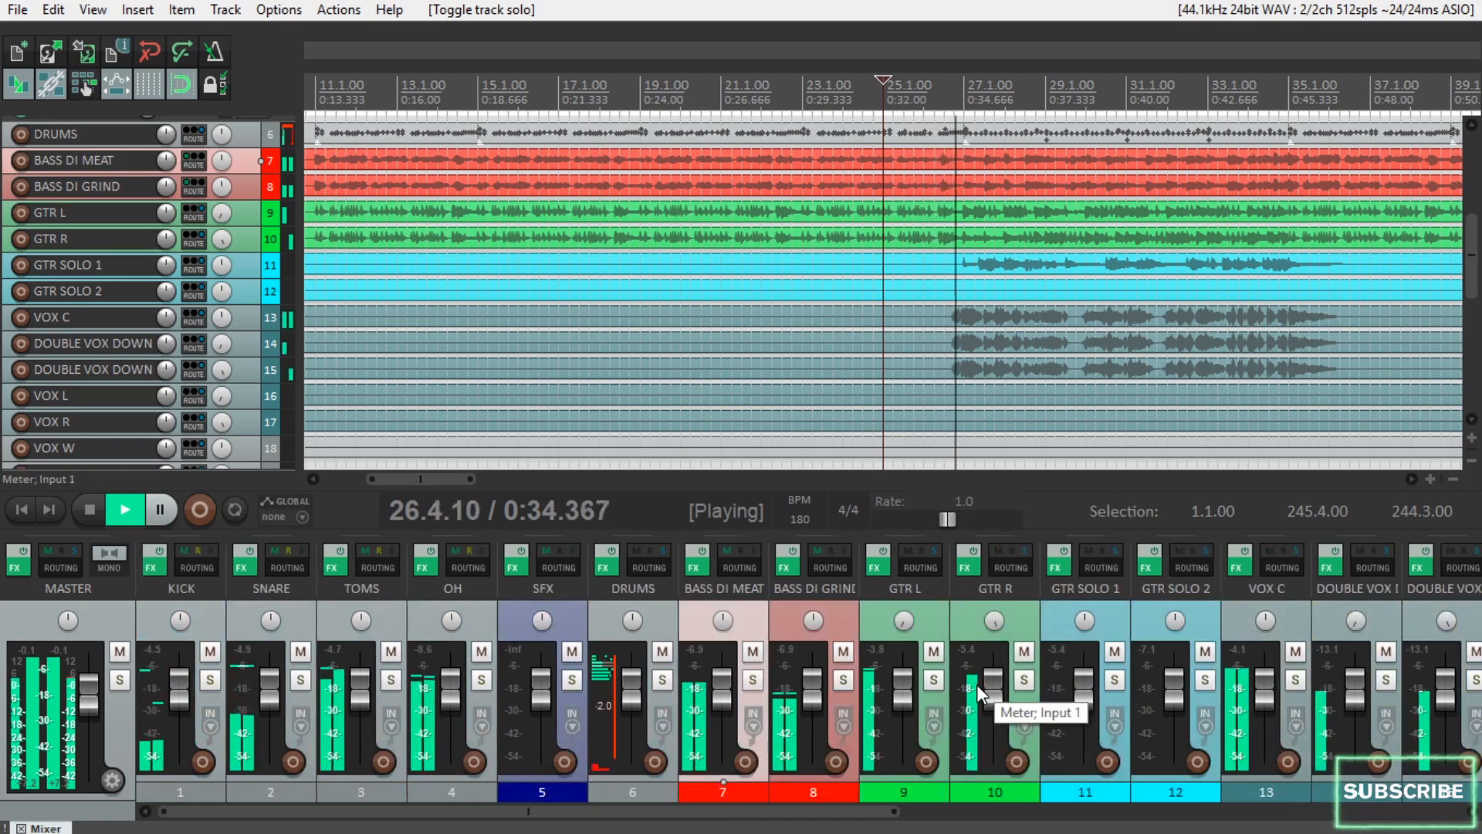
scroll(977, 684, "down", 5)
scroll(981, 684, "up", 5)
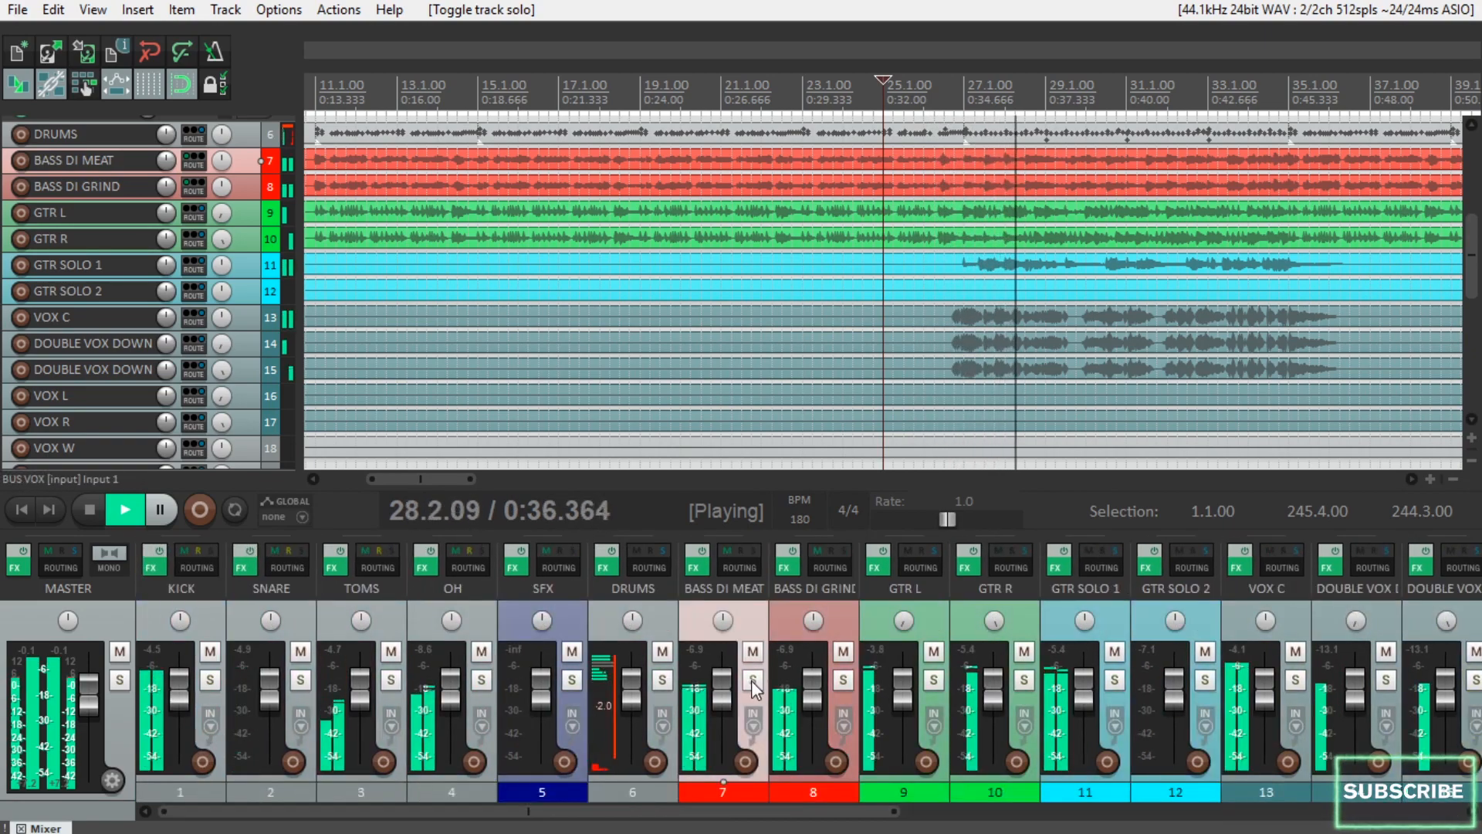
scroll(749, 687, "down", 5)
left_click(289, 680)
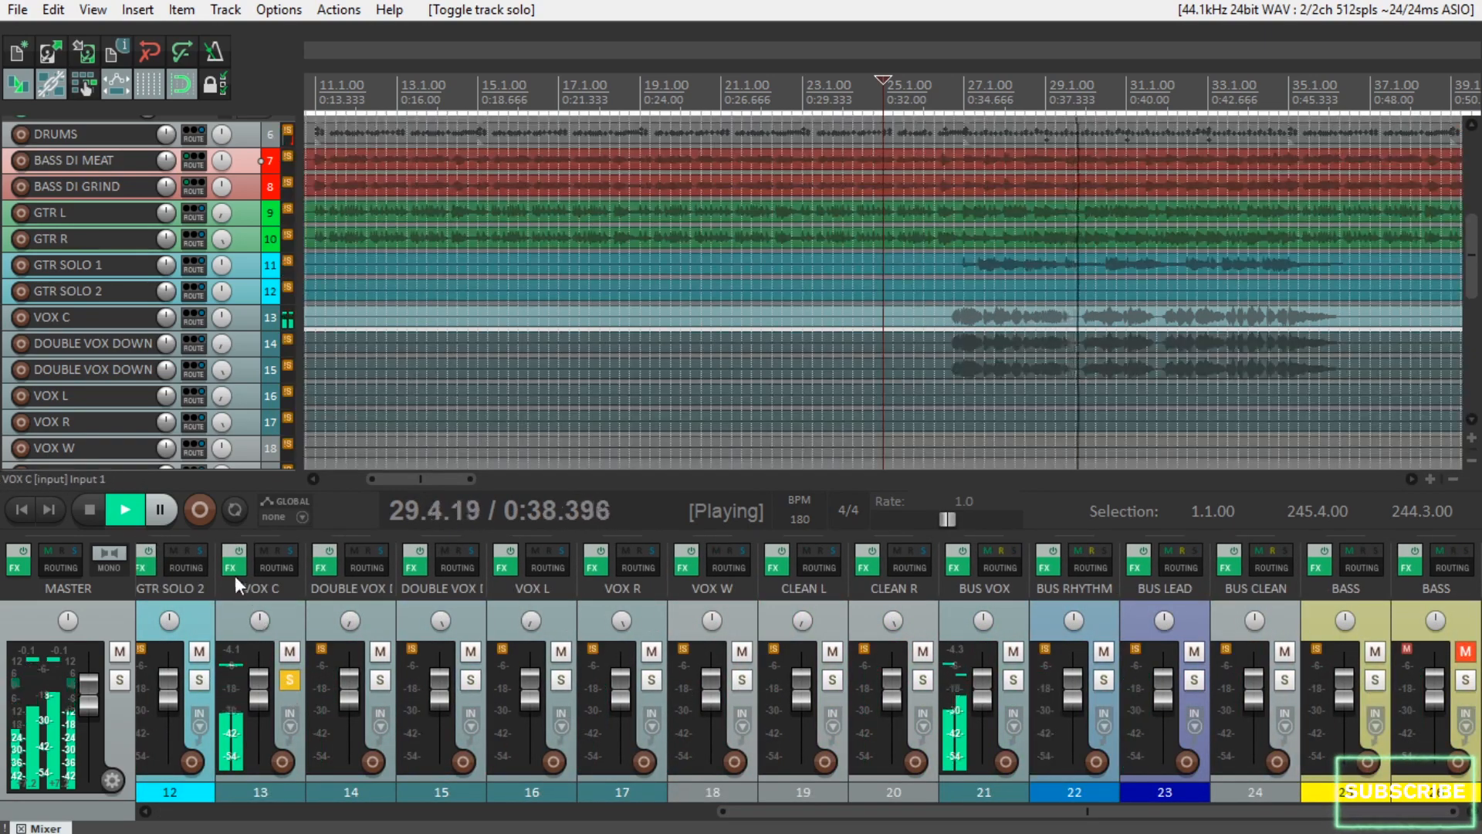
left_click(231, 568)
left_click(298, 445)
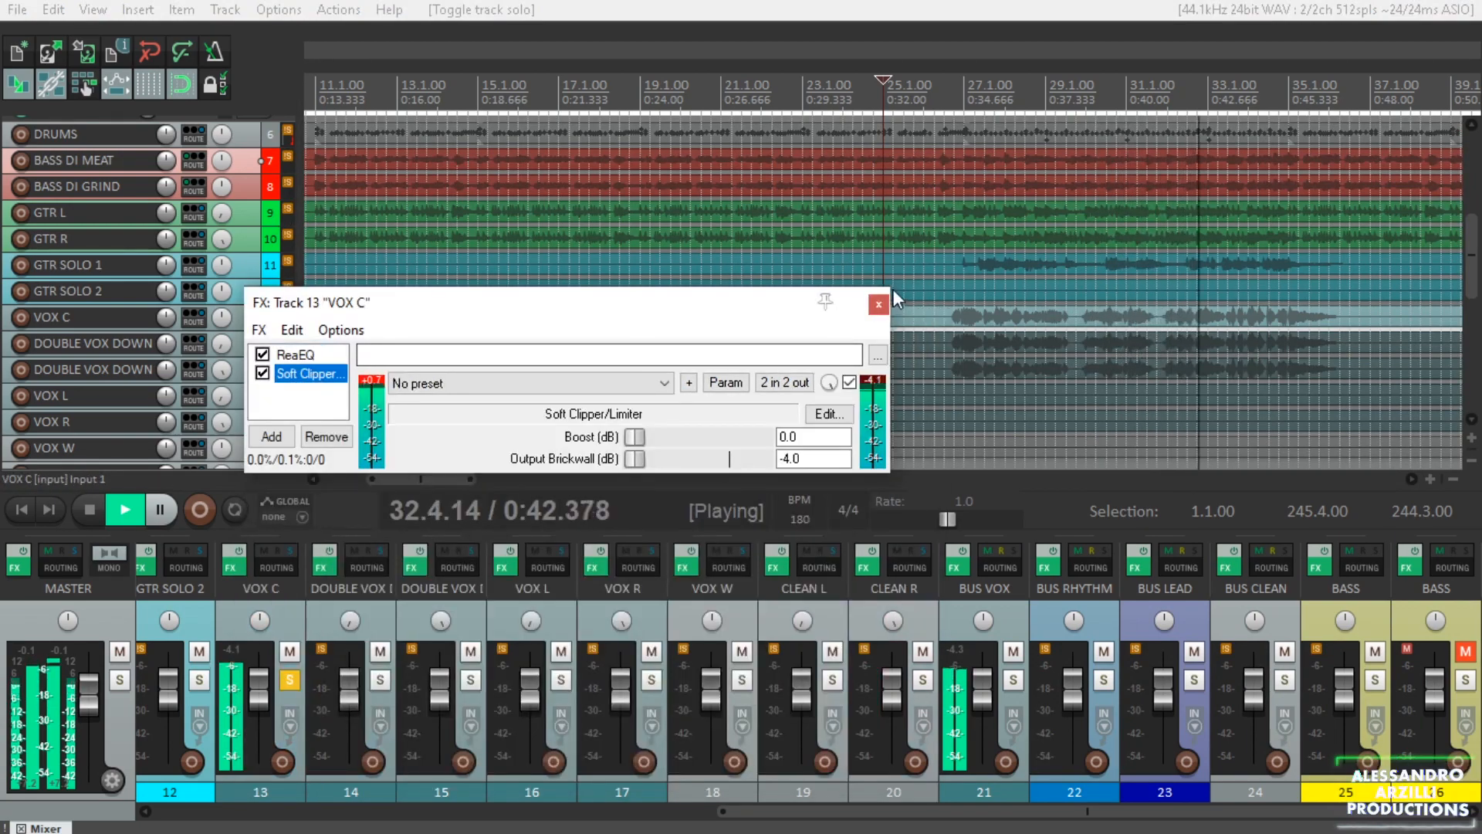
left_click(879, 304)
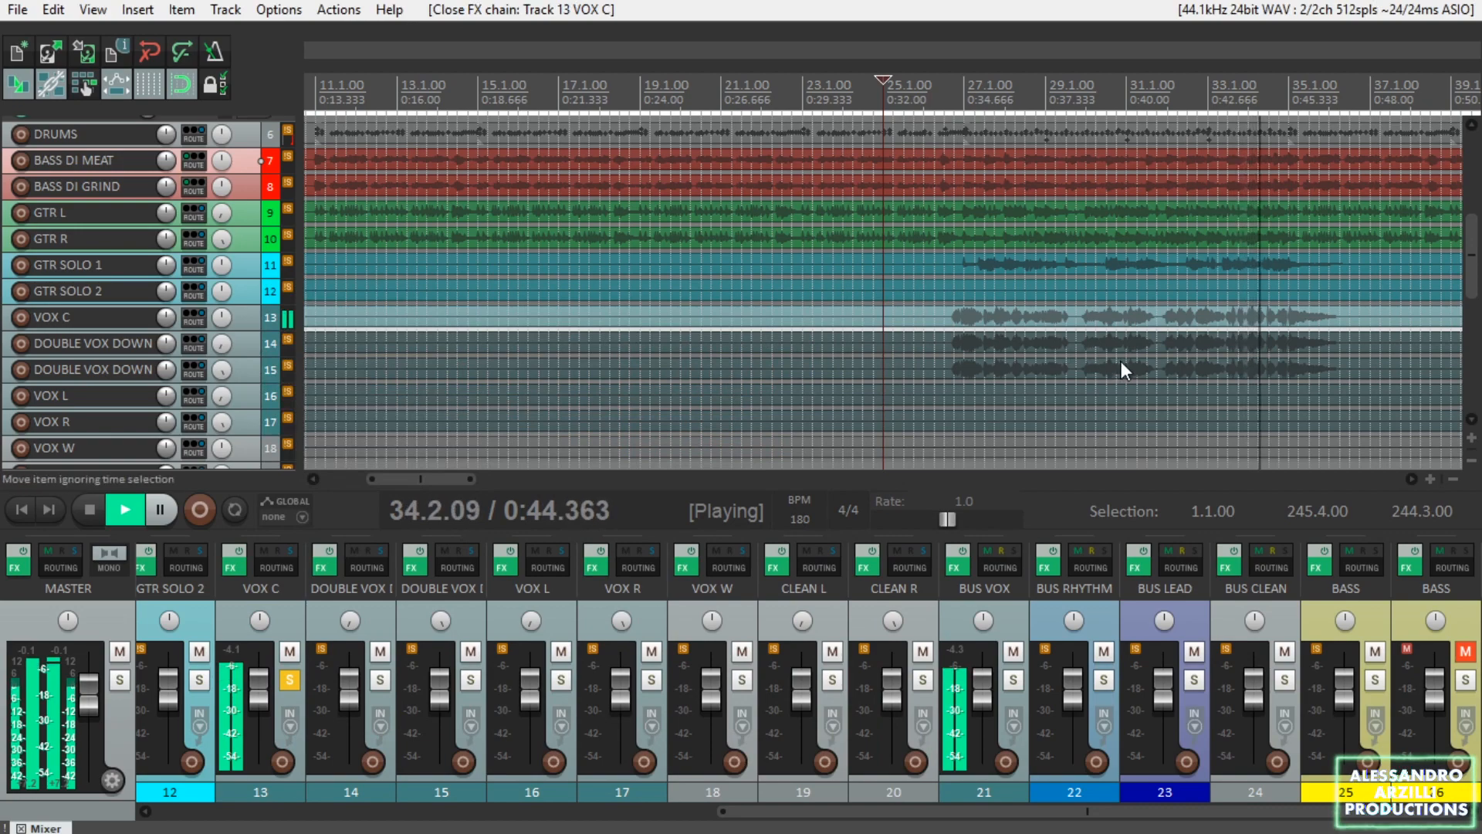
Unsolo VOX C and solo both DOUBLE VOX DOWN tracks to hear the pitched-down doubles on their own.
scroll(1124, 361, "down", 3)
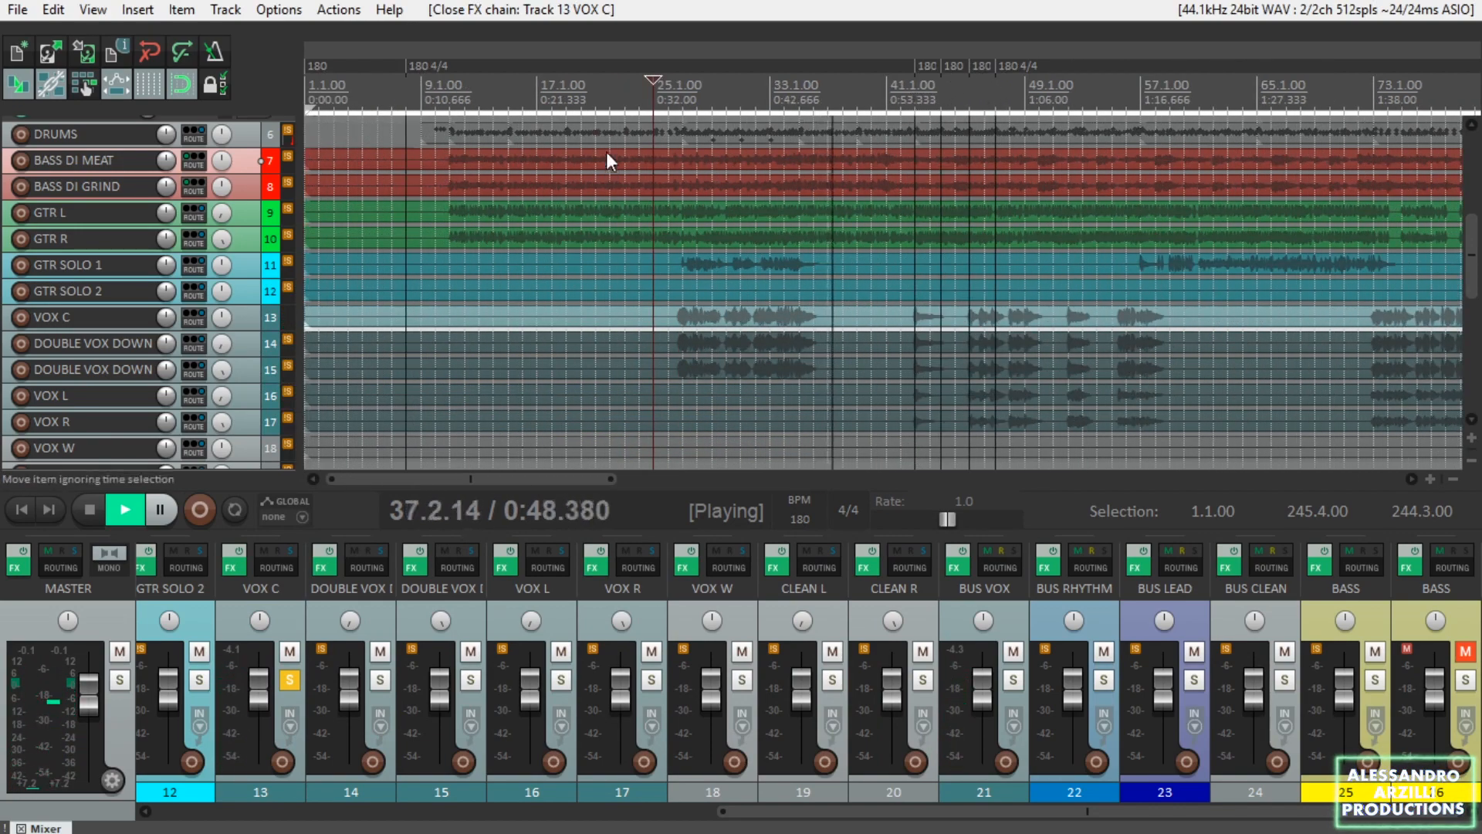
left_click(289, 679)
left_click(379, 679)
left_click(468, 679)
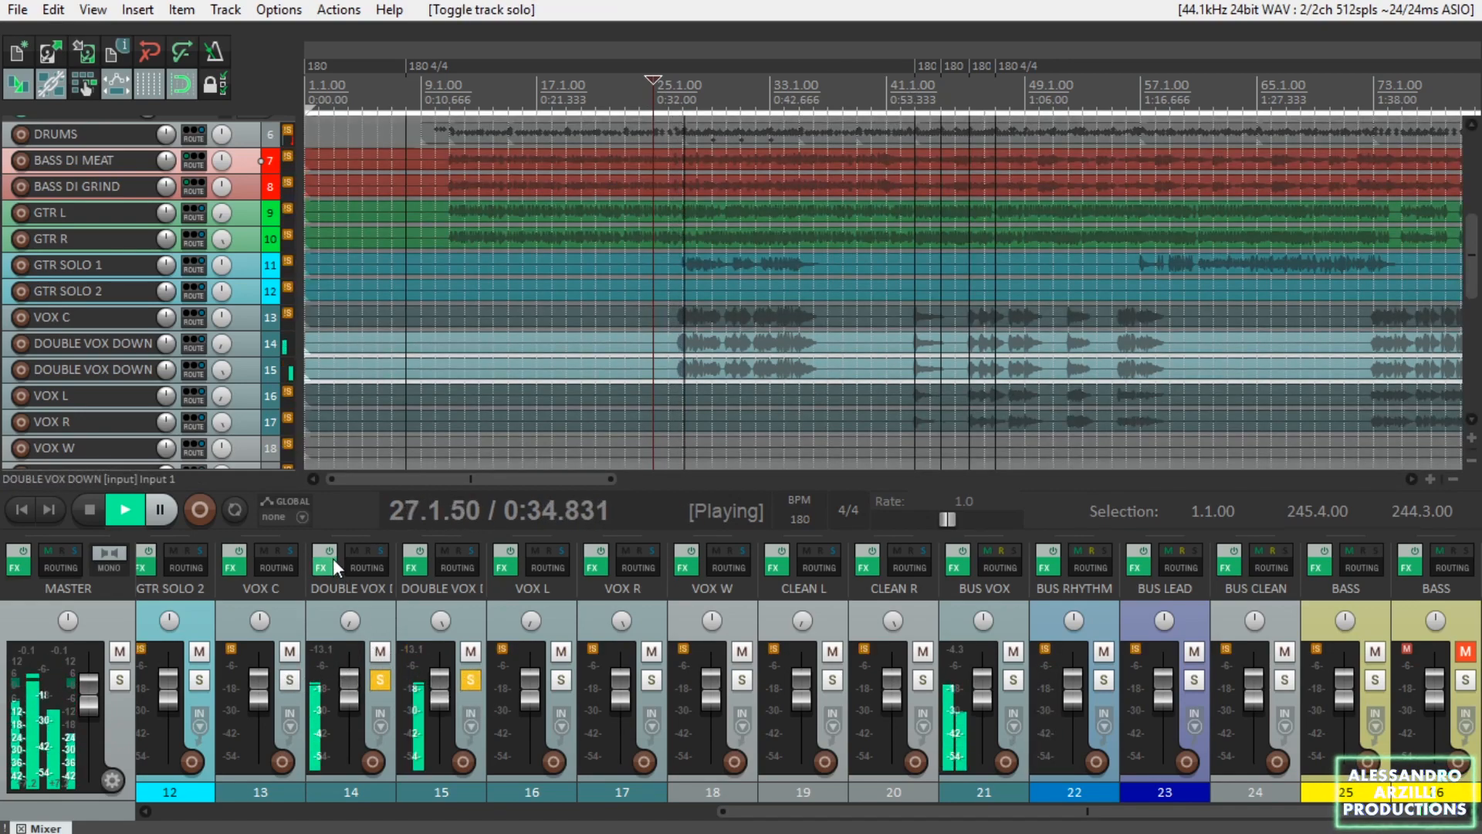
Inspect ReaPitch, ReaEQ and Soft Clipper in the effects chain of DOUBLE VOX DOWN on track 14, then close the chain.
left_click(326, 570)
left_click(227, 150)
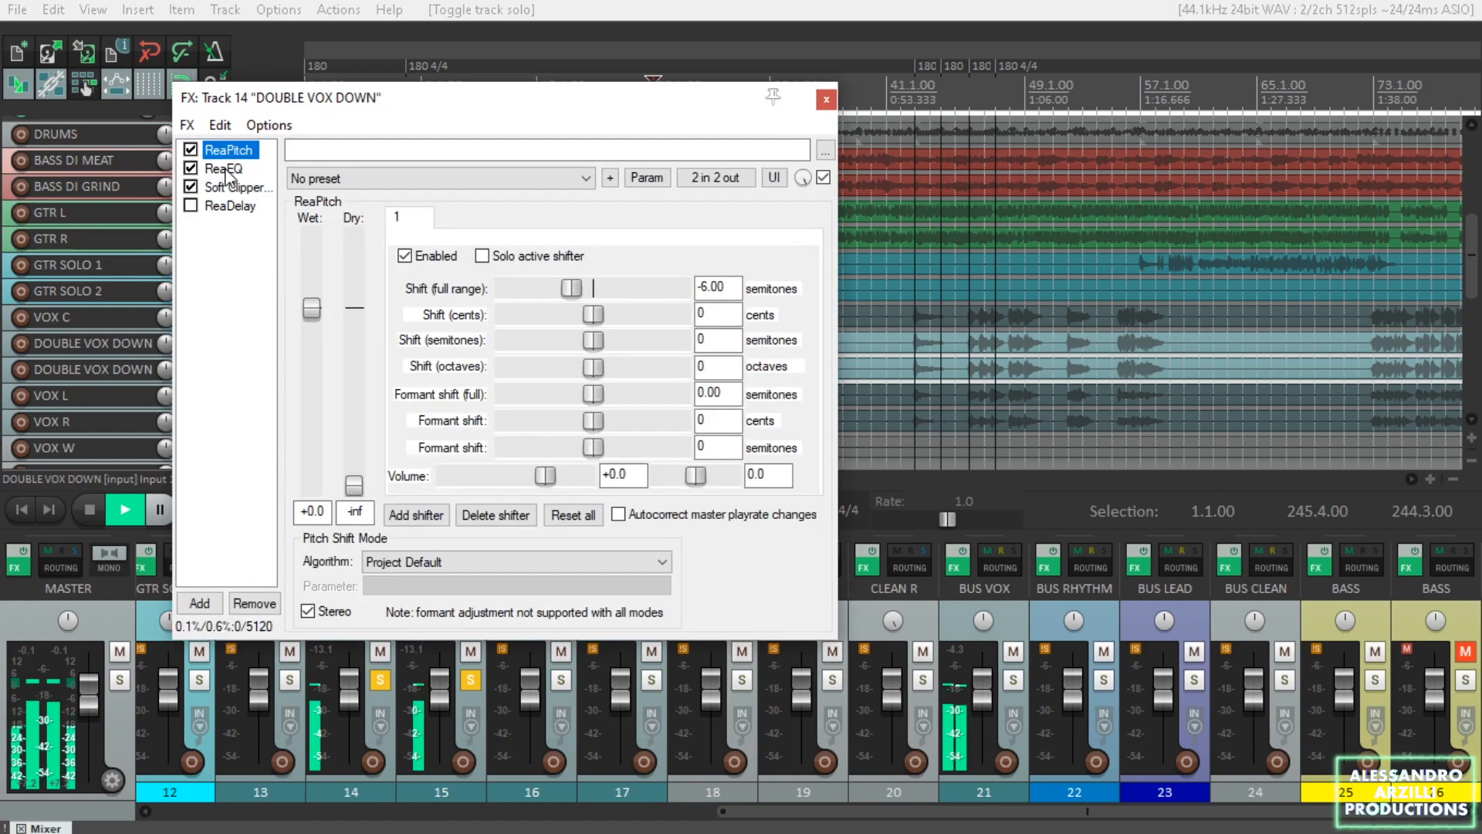
left_click(224, 169)
left_click(233, 187)
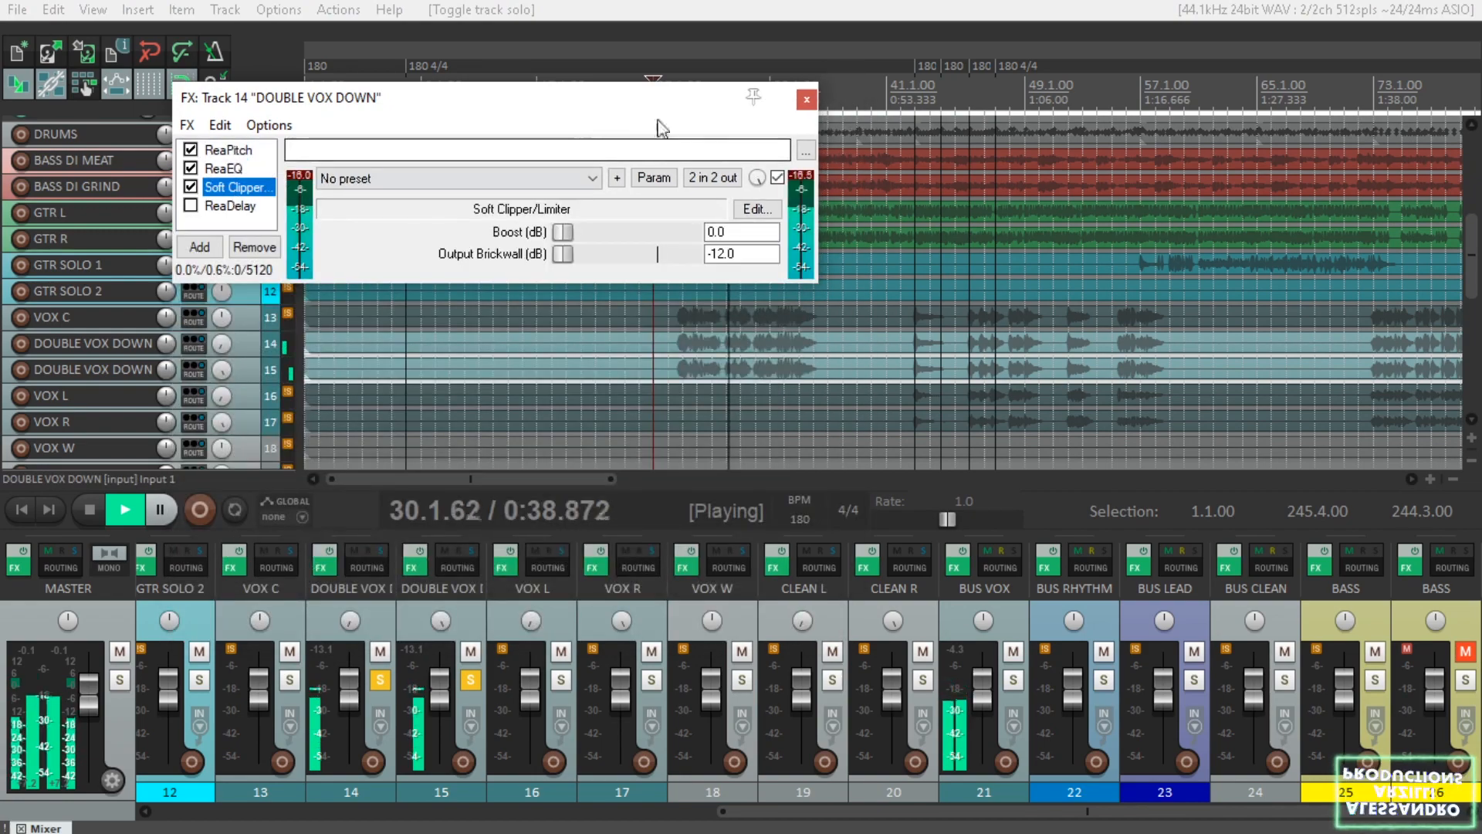
left_click(806, 101)
Inspect ReaPitch, ReaEQ and Soft Clipper in the effects chain of DOUBLE VOX DOWN on track 15, then close the chain.
left_click(422, 571)
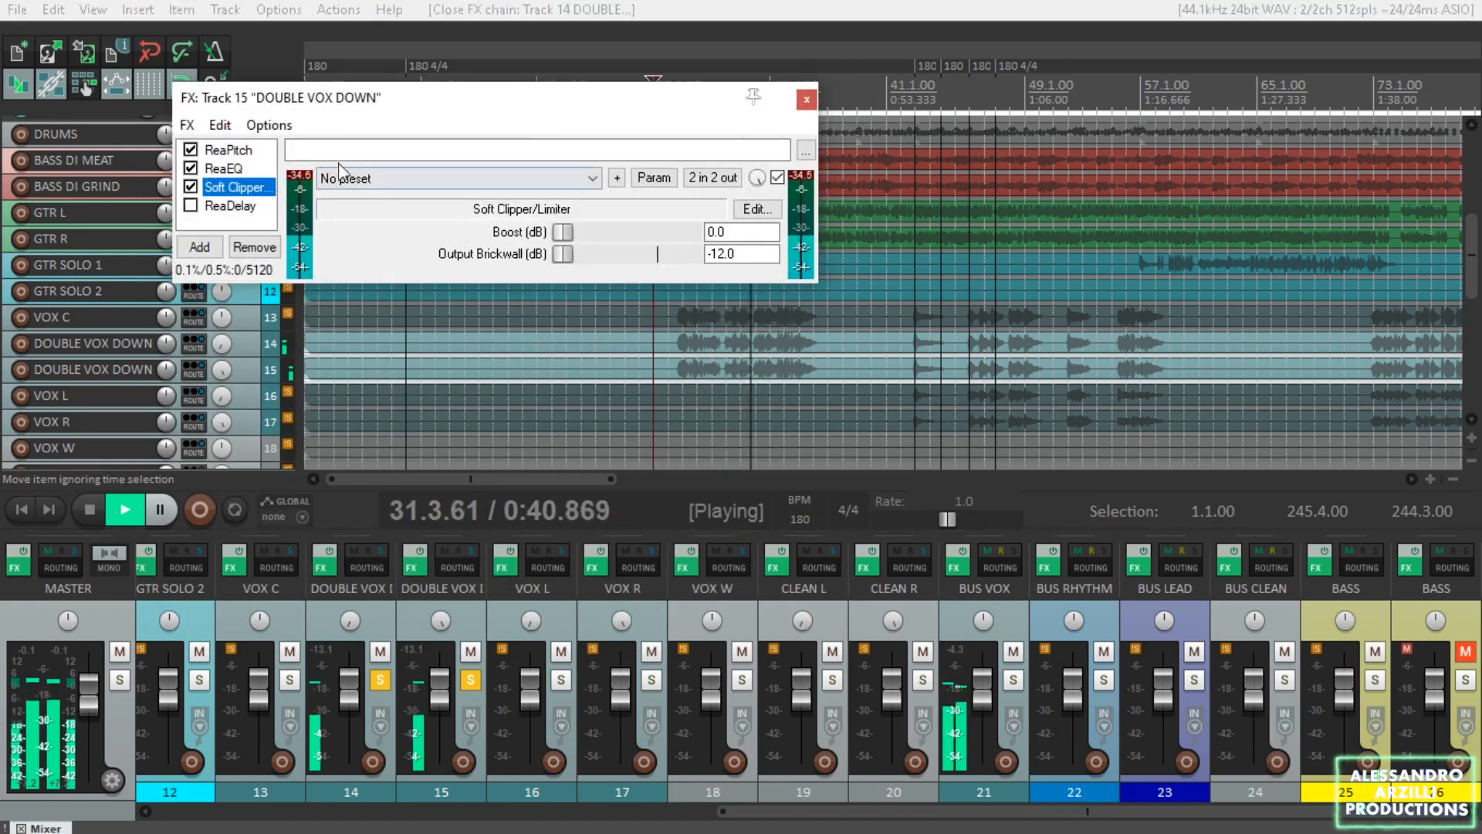
left_click(223, 150)
left_click(231, 173)
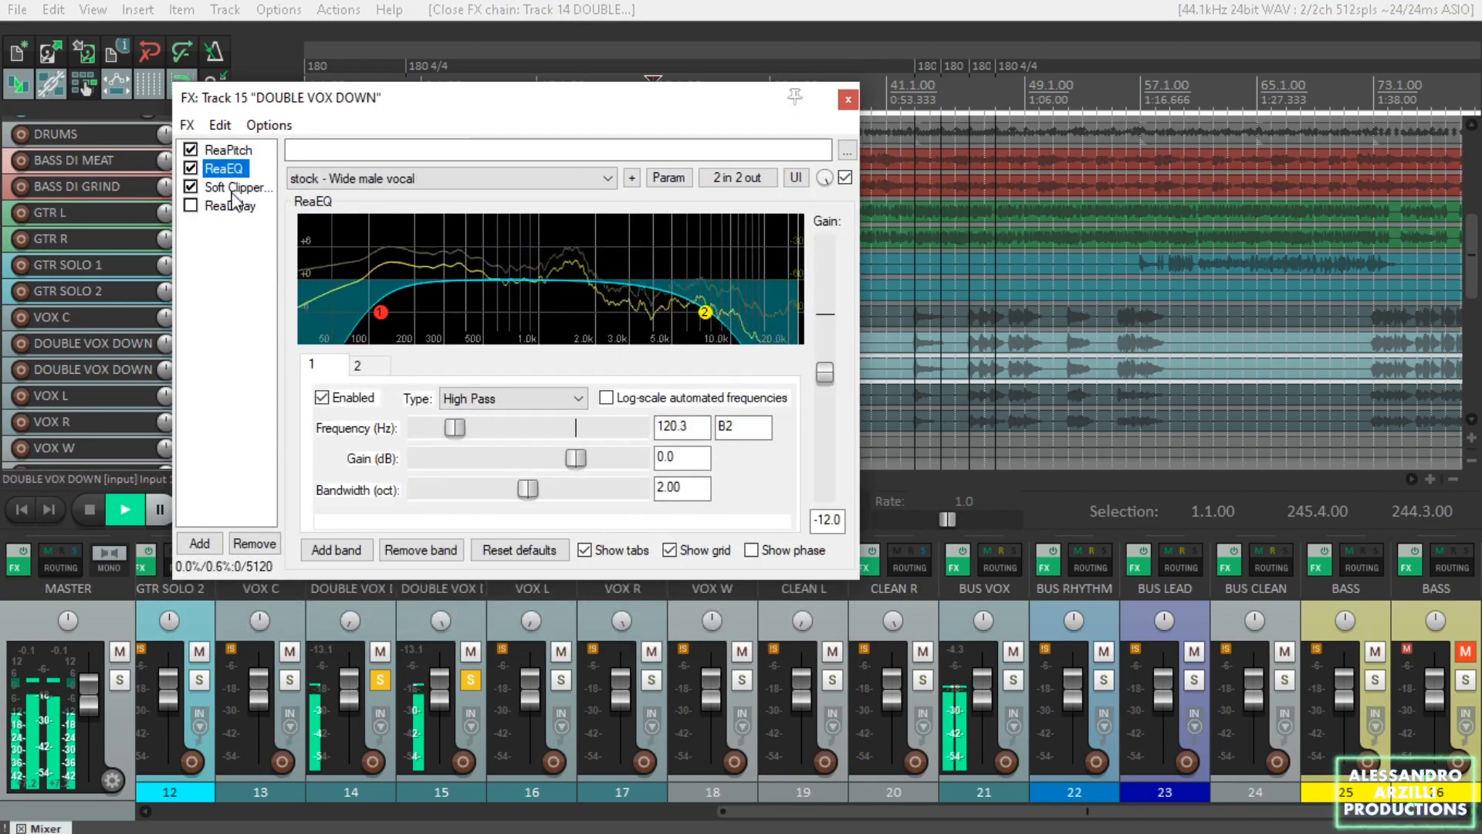
left_click(240, 188)
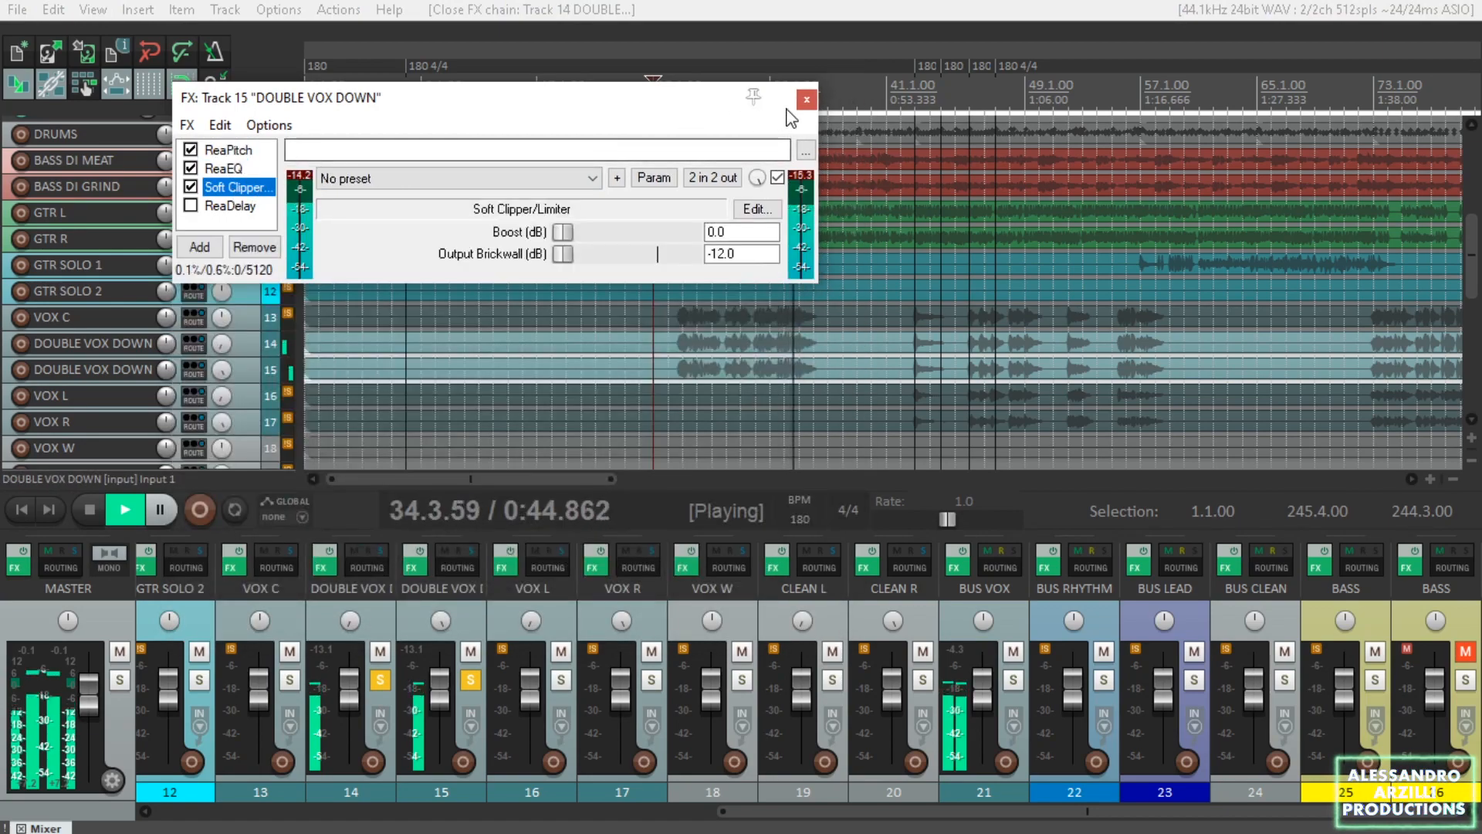
left_click(803, 97)
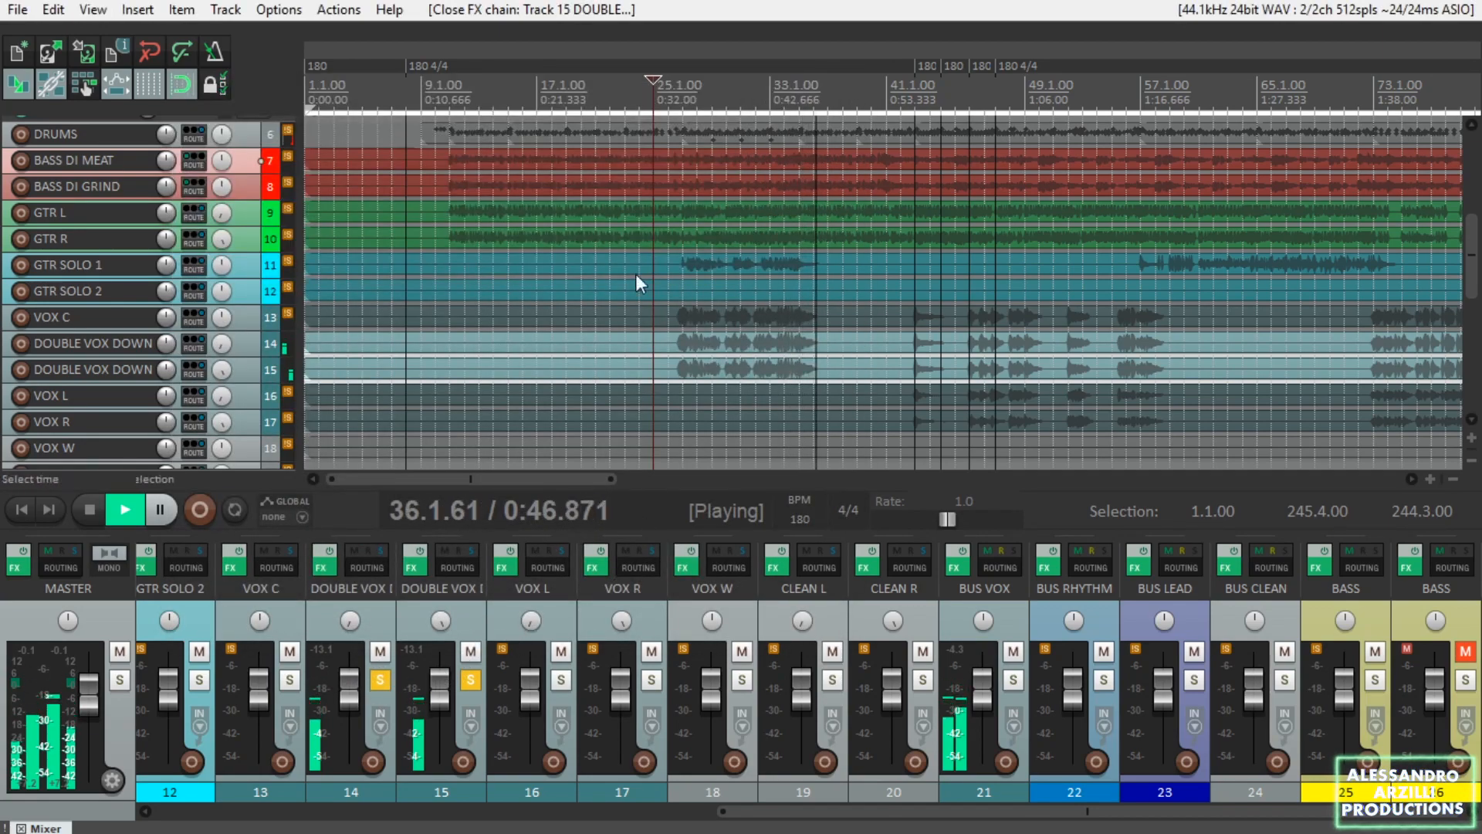
Restart playback and solo VOX C along with both DOUBLE VOX DOWN tracks, then unsolo all three to hear the full mix.
key("space")
key("space")
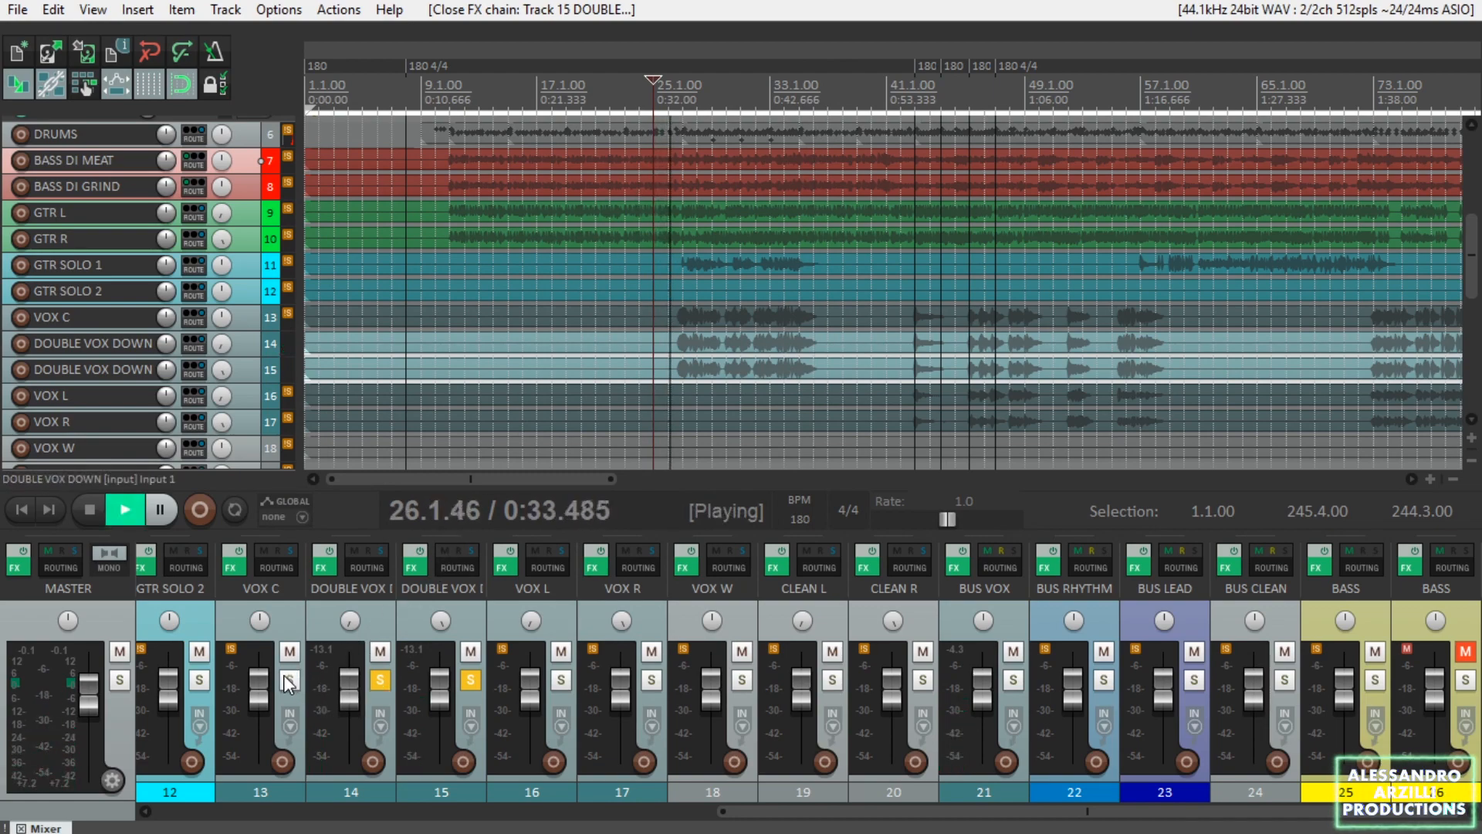
left_click(290, 679)
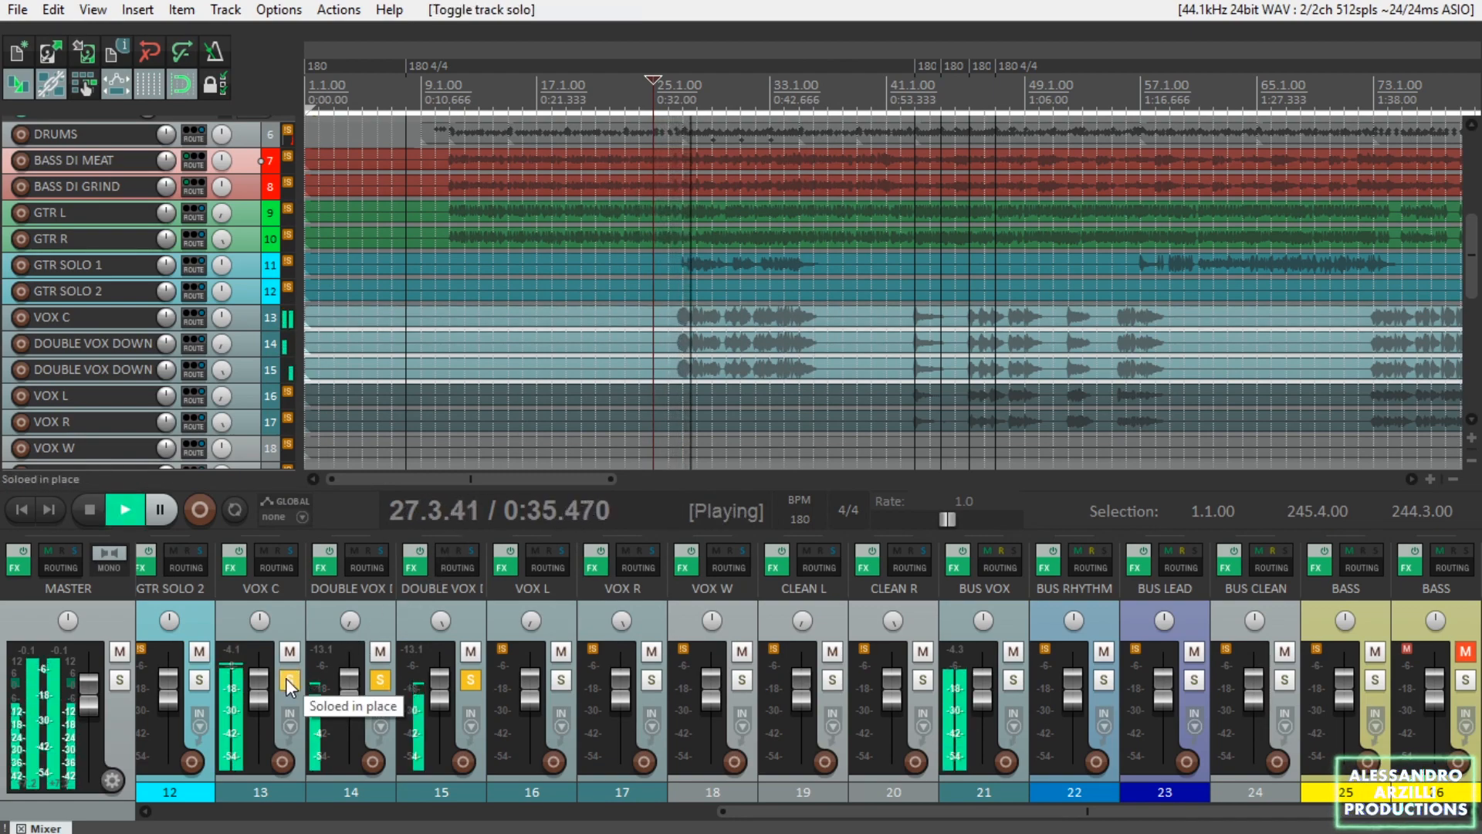
left_click(382, 681)
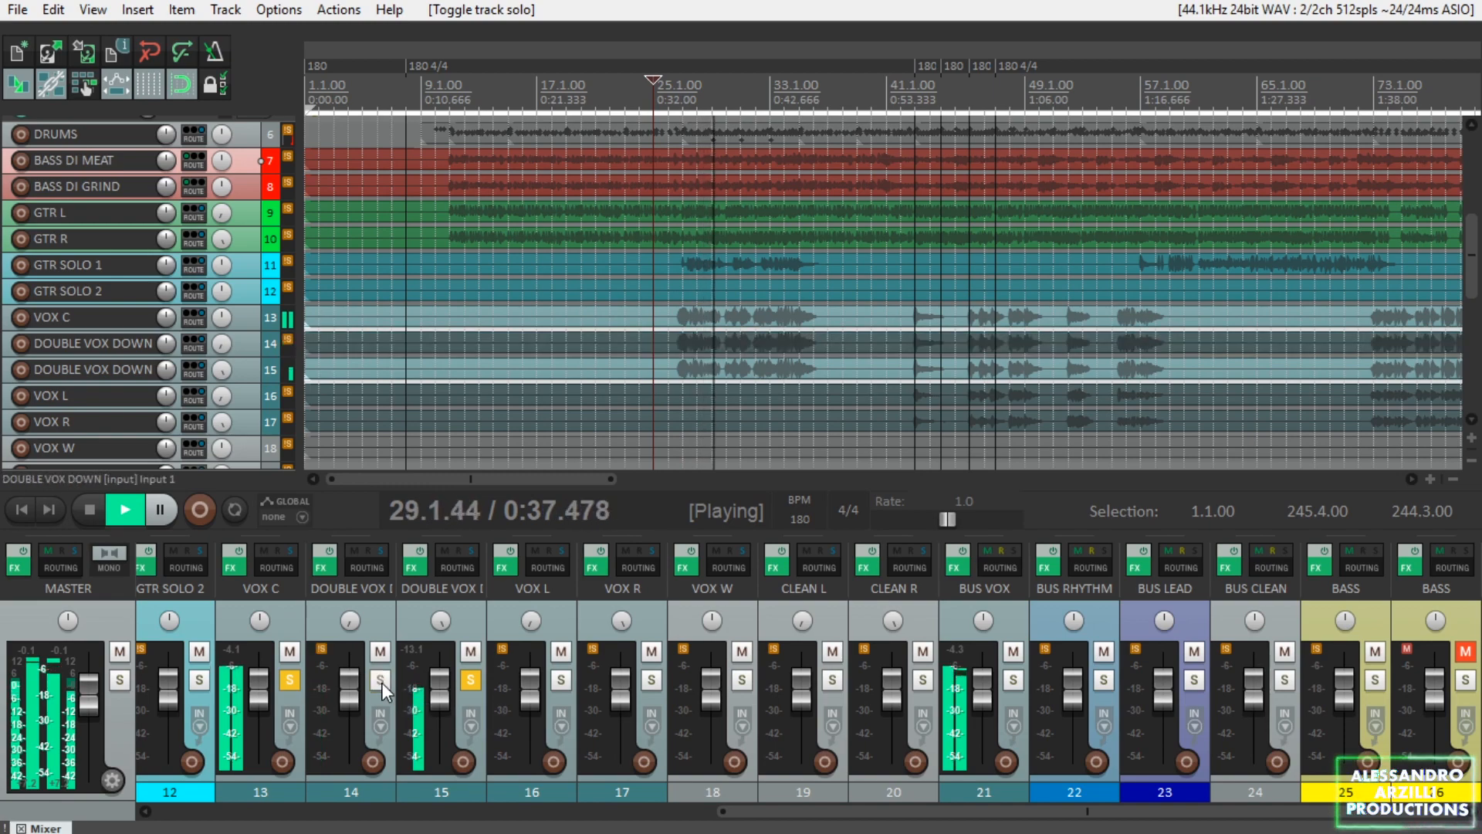
left_click(471, 681)
left_click(291, 679)
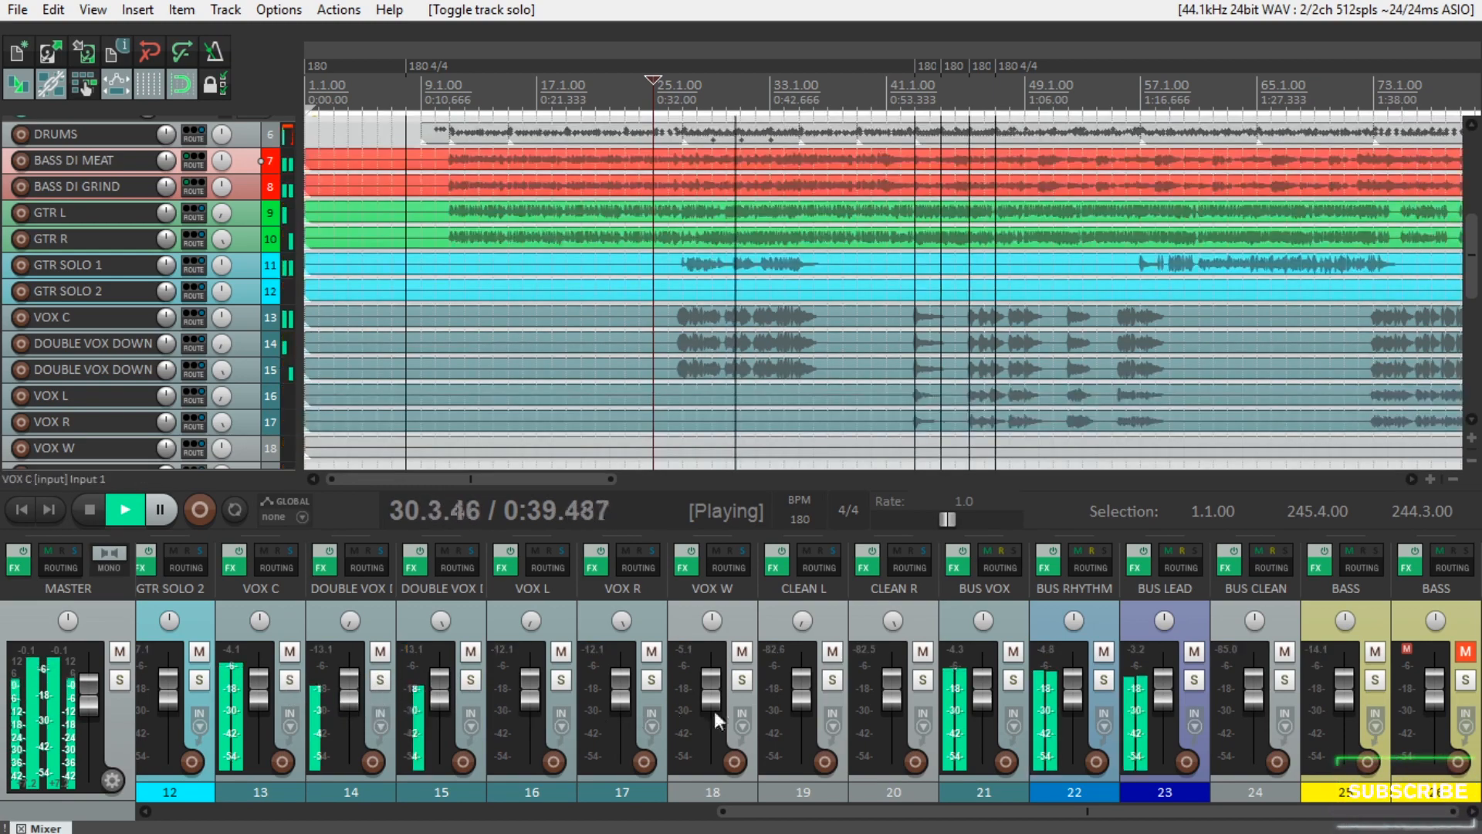
Solo BUS VOX briefly to hear all the vocals together, then unsolo it to return to the full mix.
left_click(1014, 681)
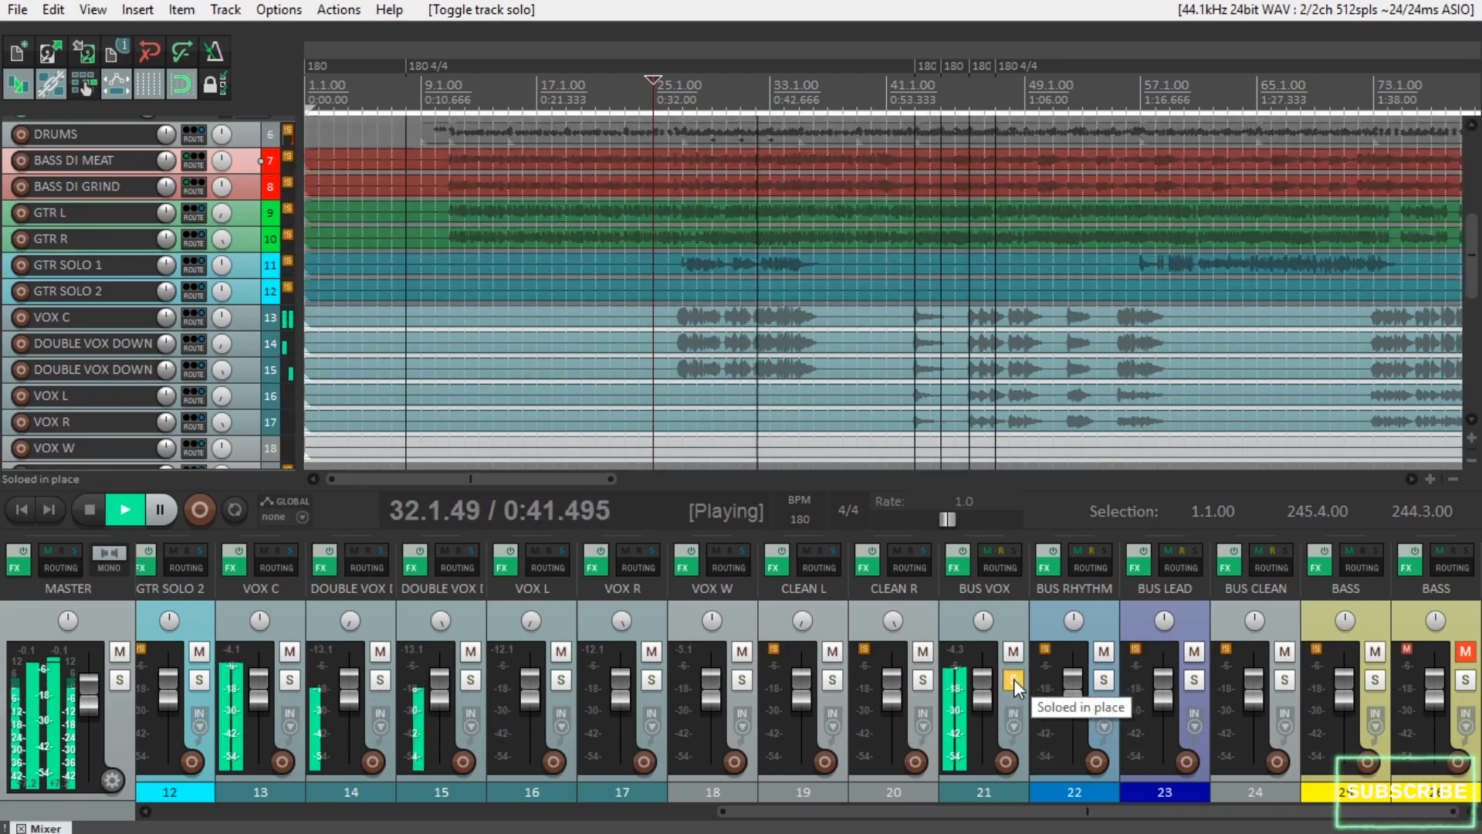
left_click(1014, 681)
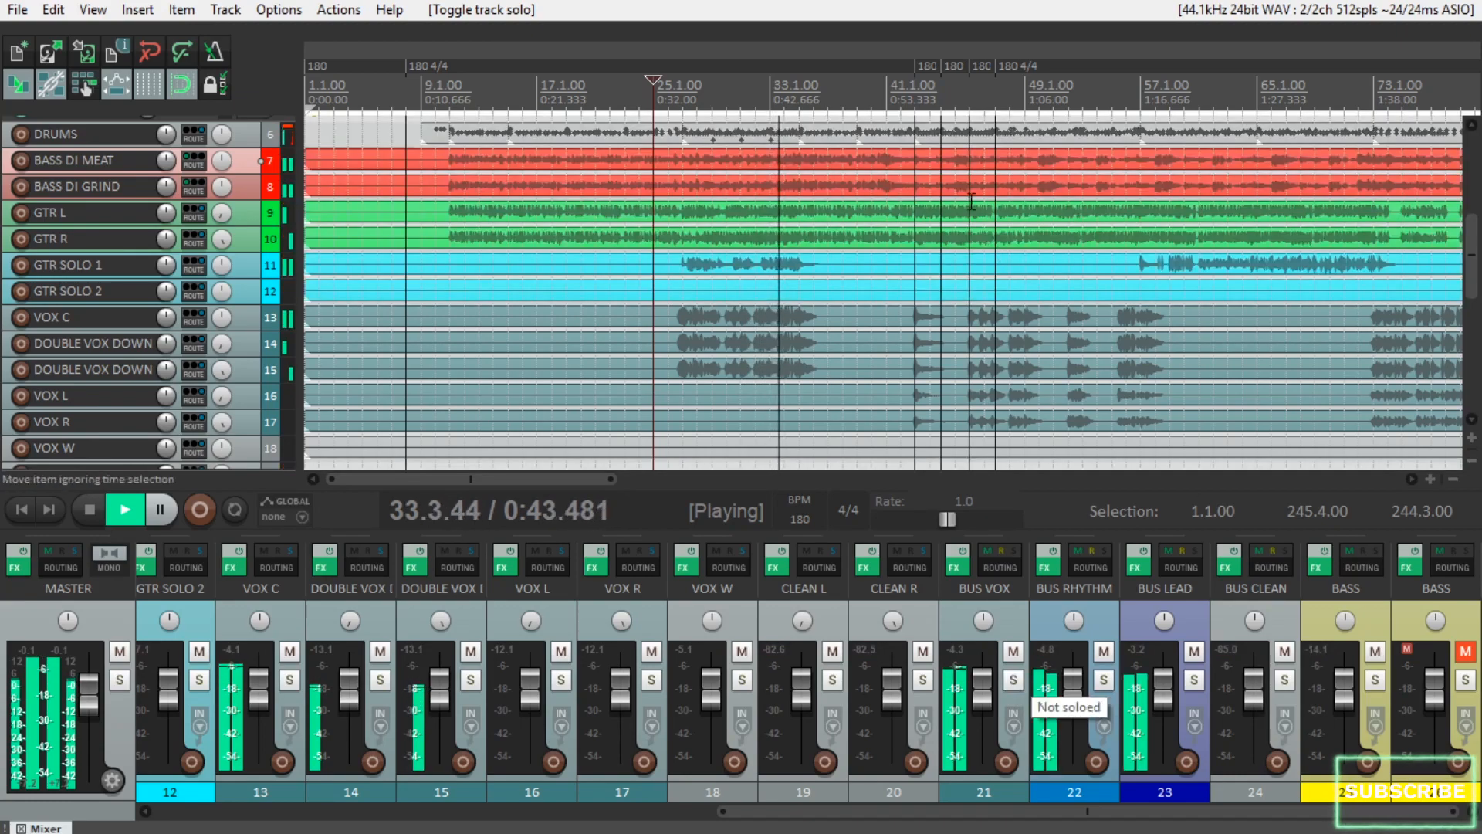
Restart playback near bar 42, solo VOX L, inspect ReaEQ and Soft Clipper in its effects chain, then close the chain.
left_click(903, 205)
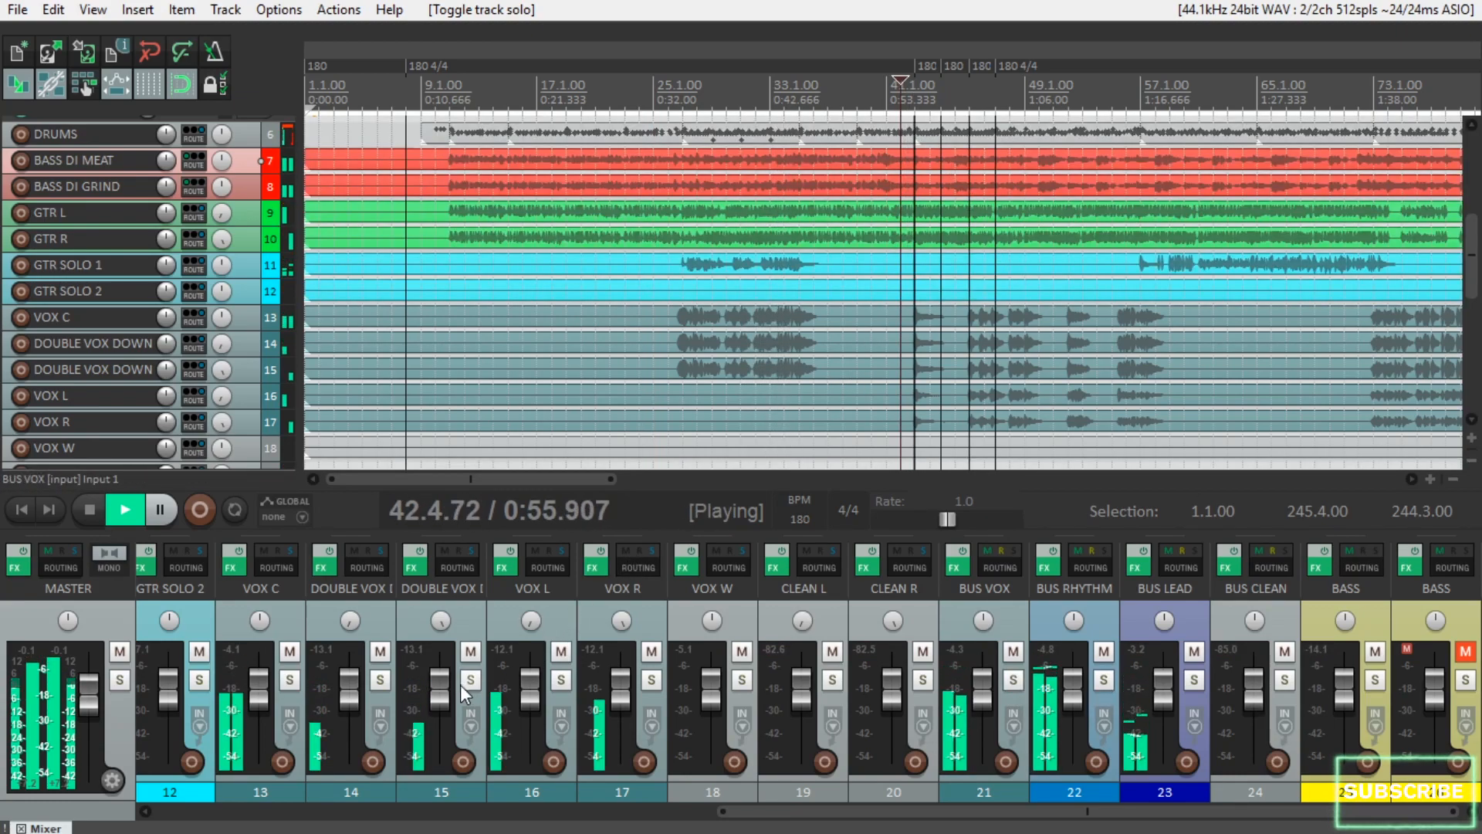
left_click(560, 680)
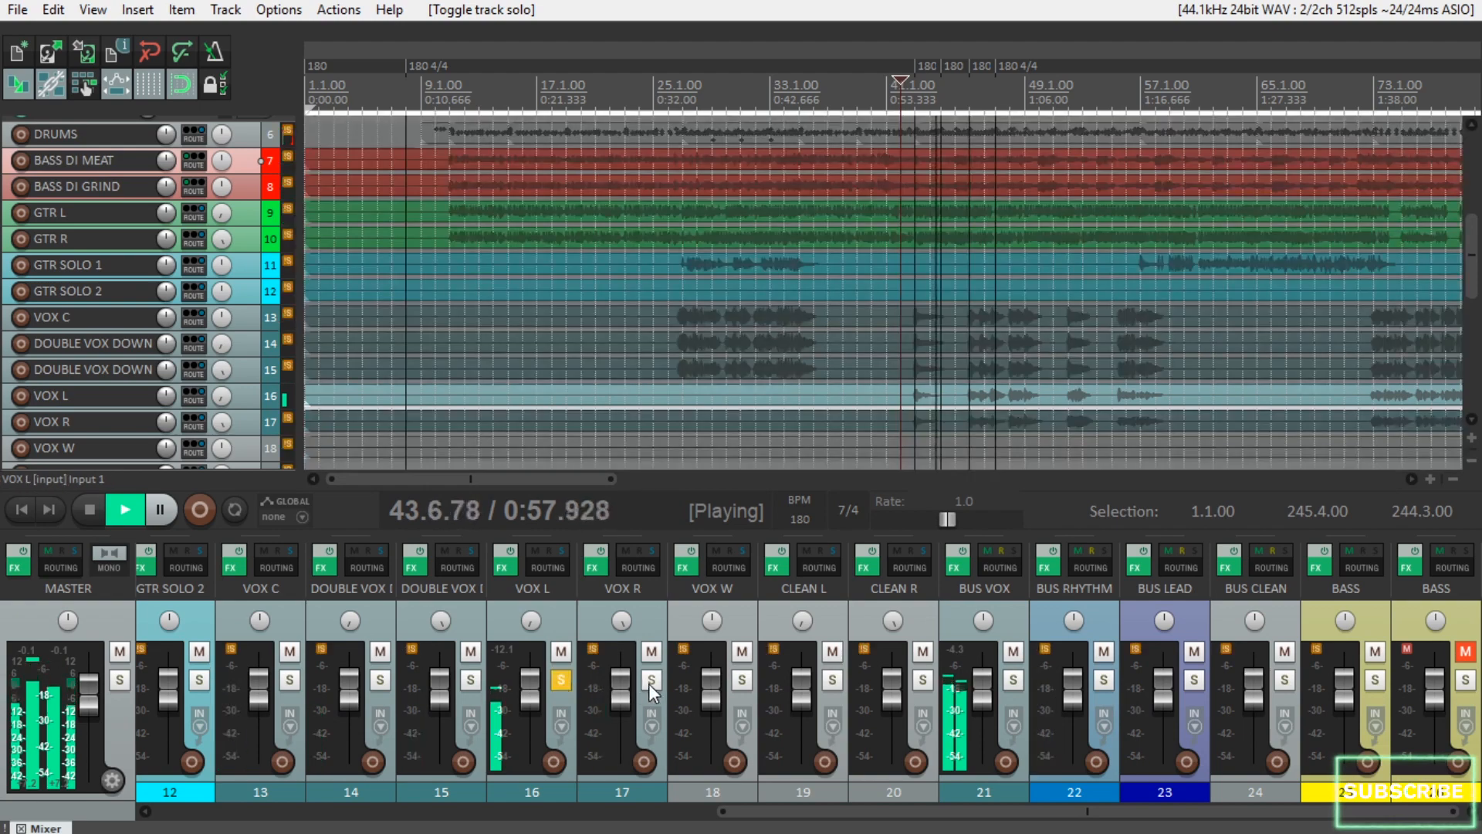
left_click(512, 570)
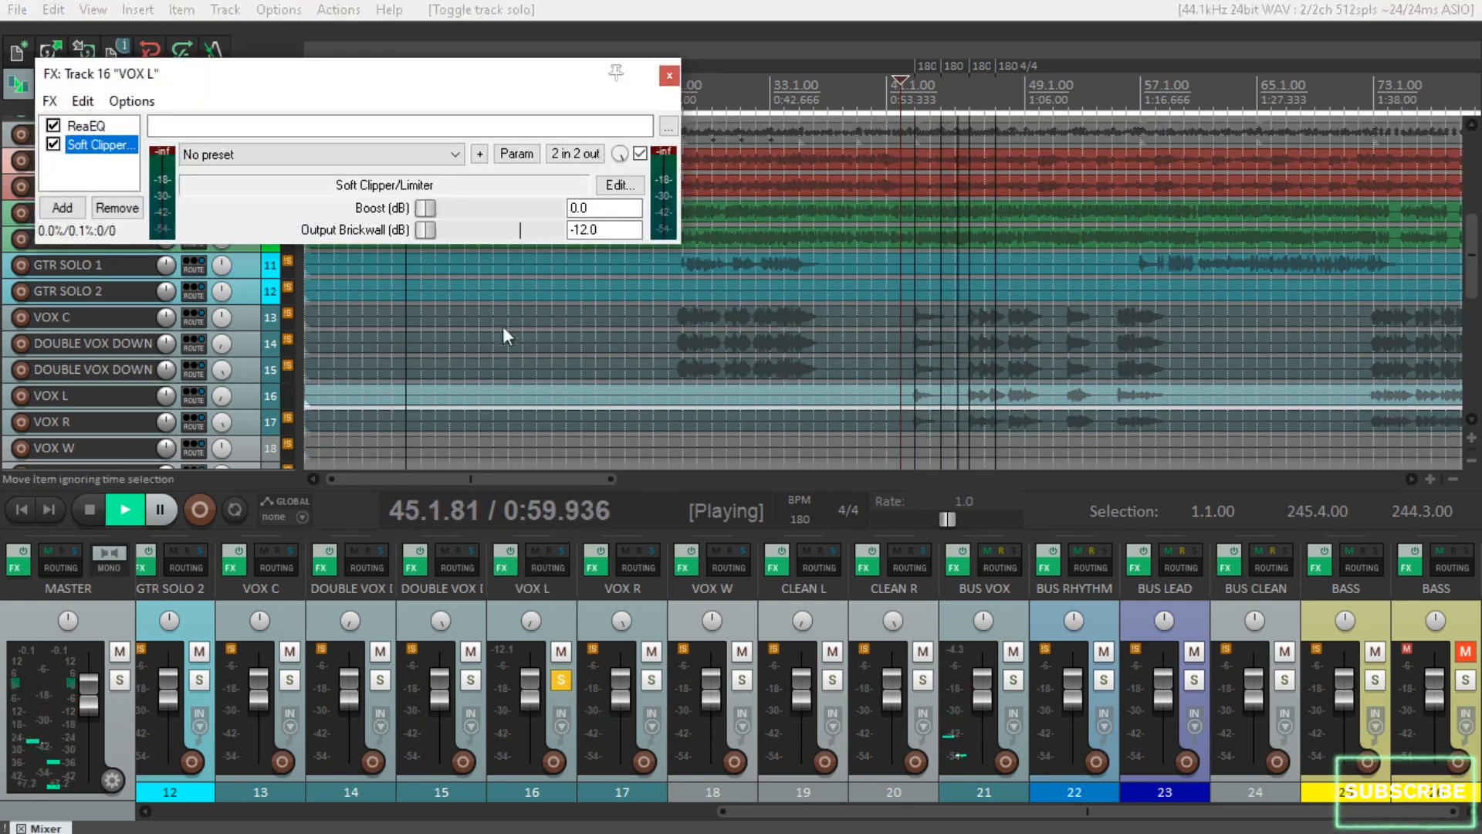
left_click(89, 126)
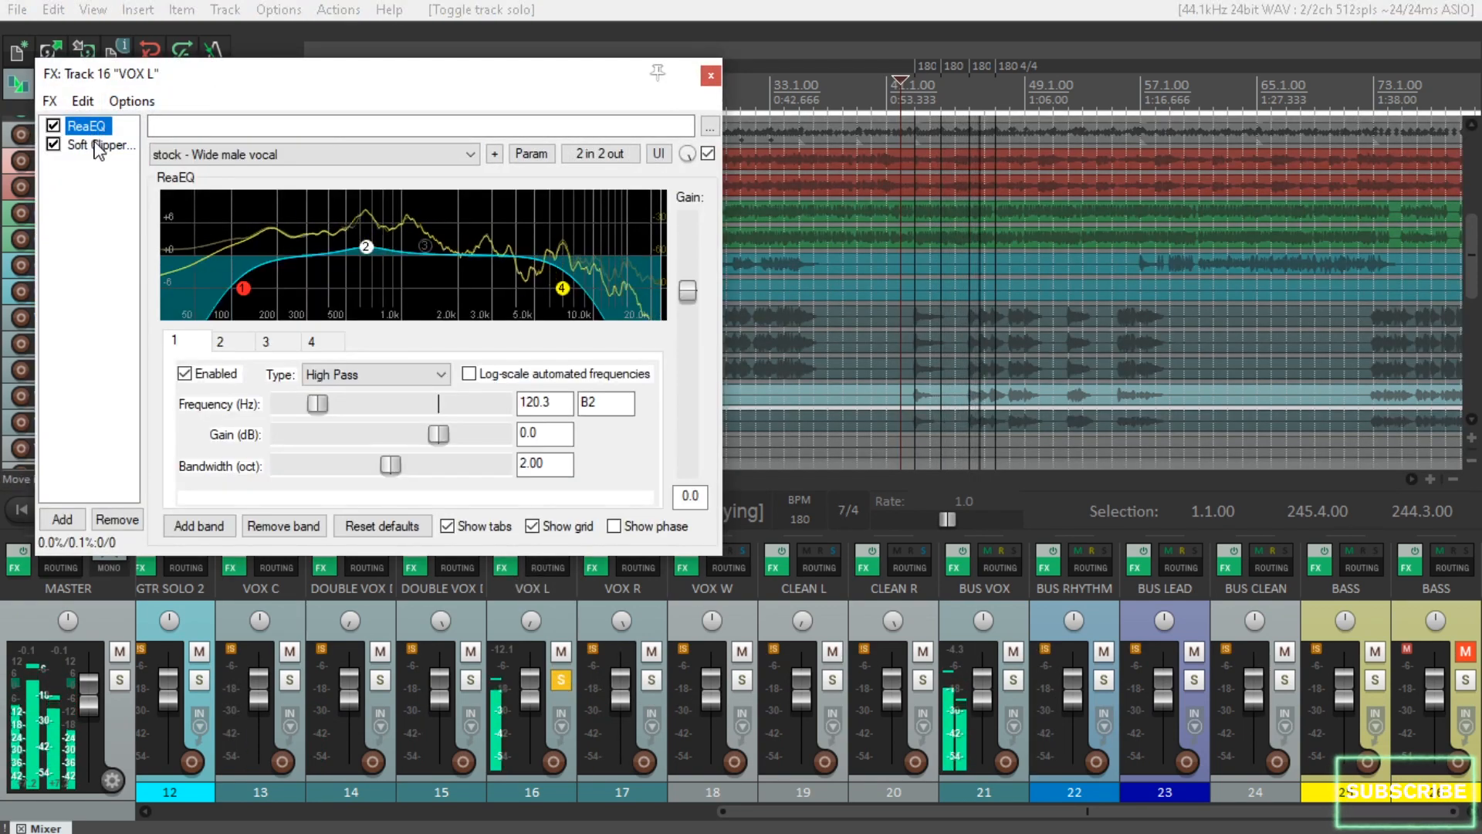
left_click(96, 145)
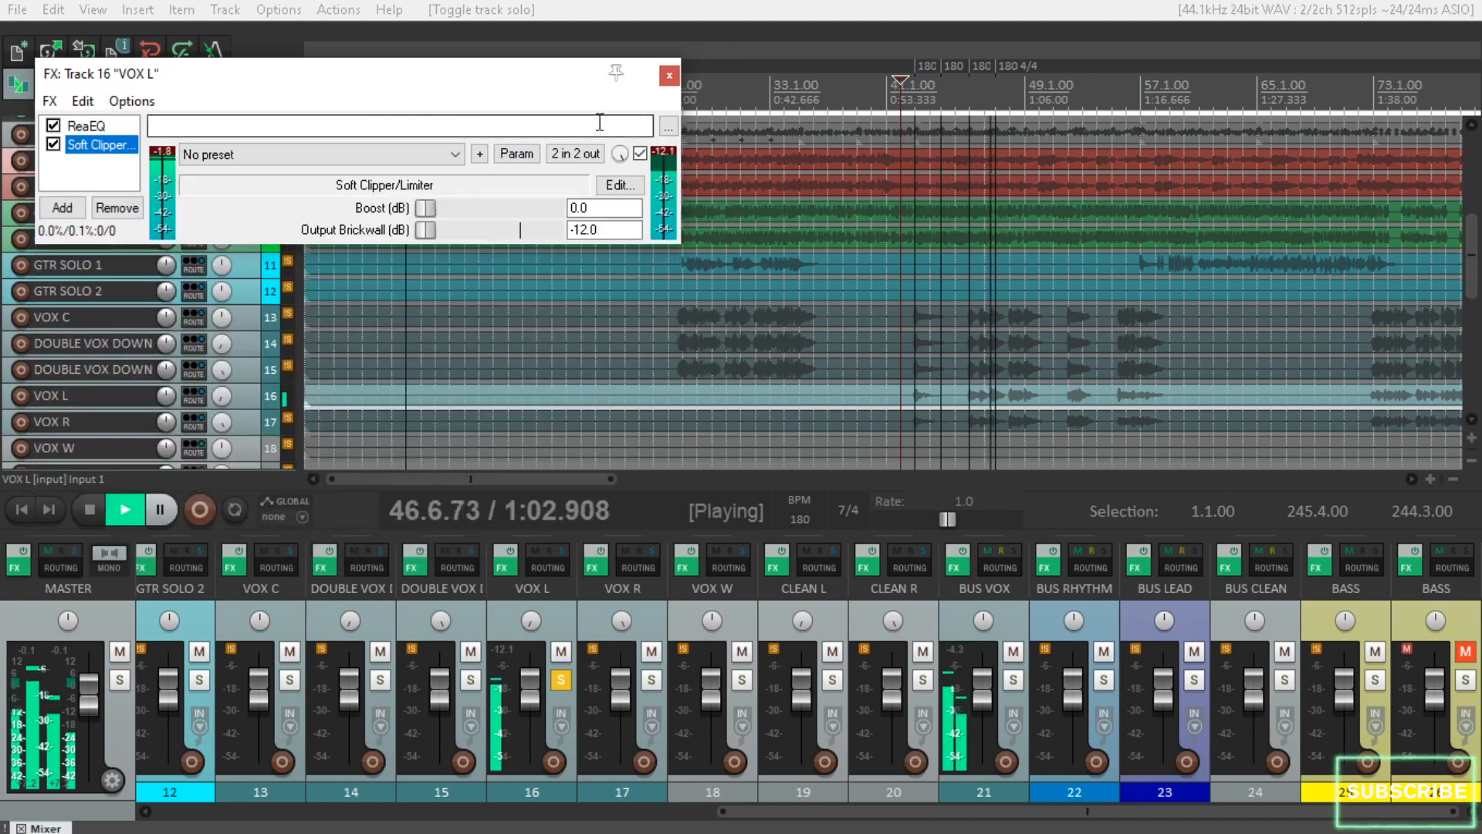
left_click(670, 74)
Solo VOX R alongside VOX L, inspect ReaEQ and Soft Clipper in the VOX R effects chain, then close the chain.
left_click(651, 680)
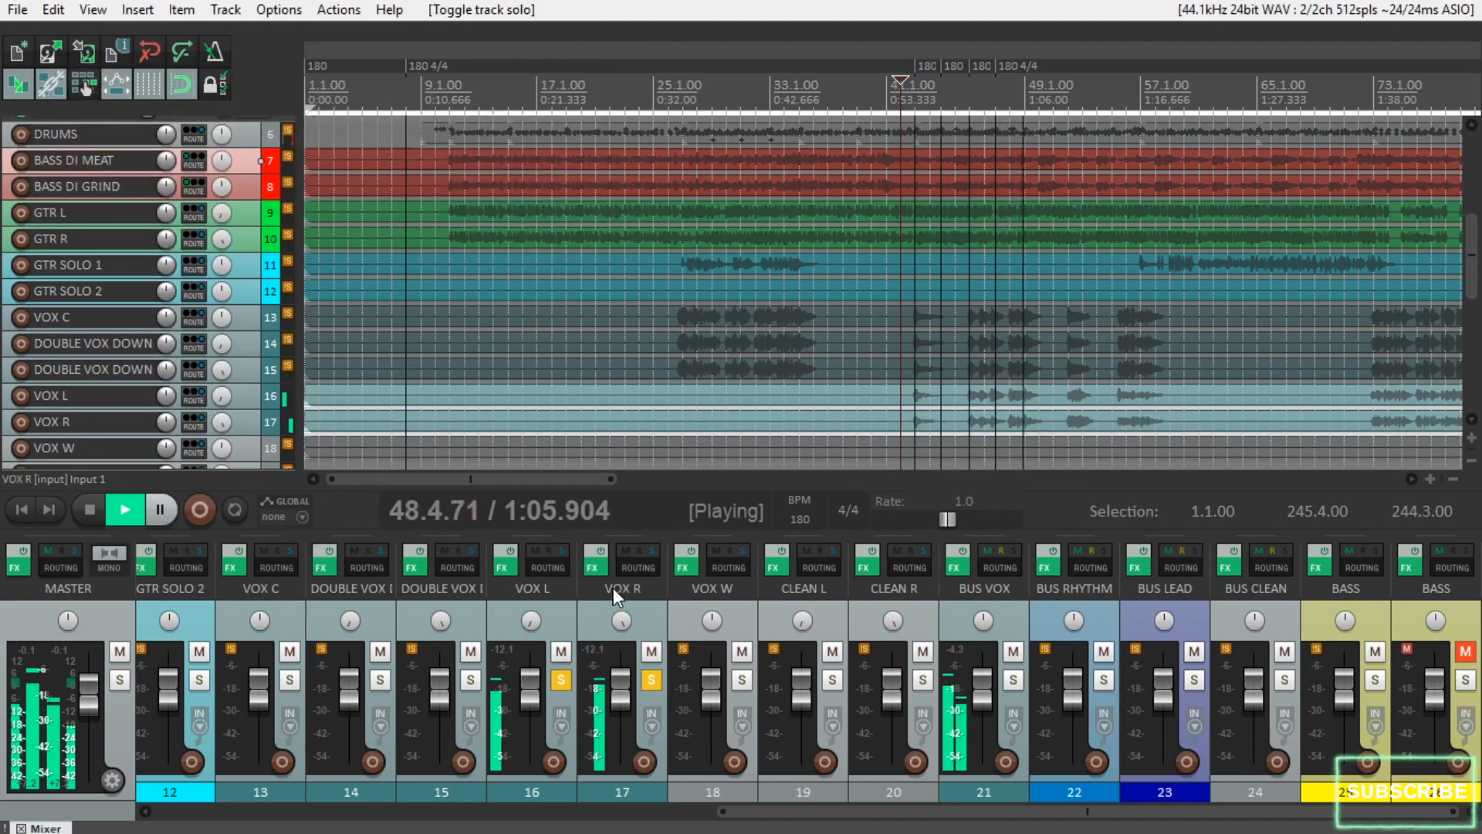
left_click(602, 569)
left_click(86, 125)
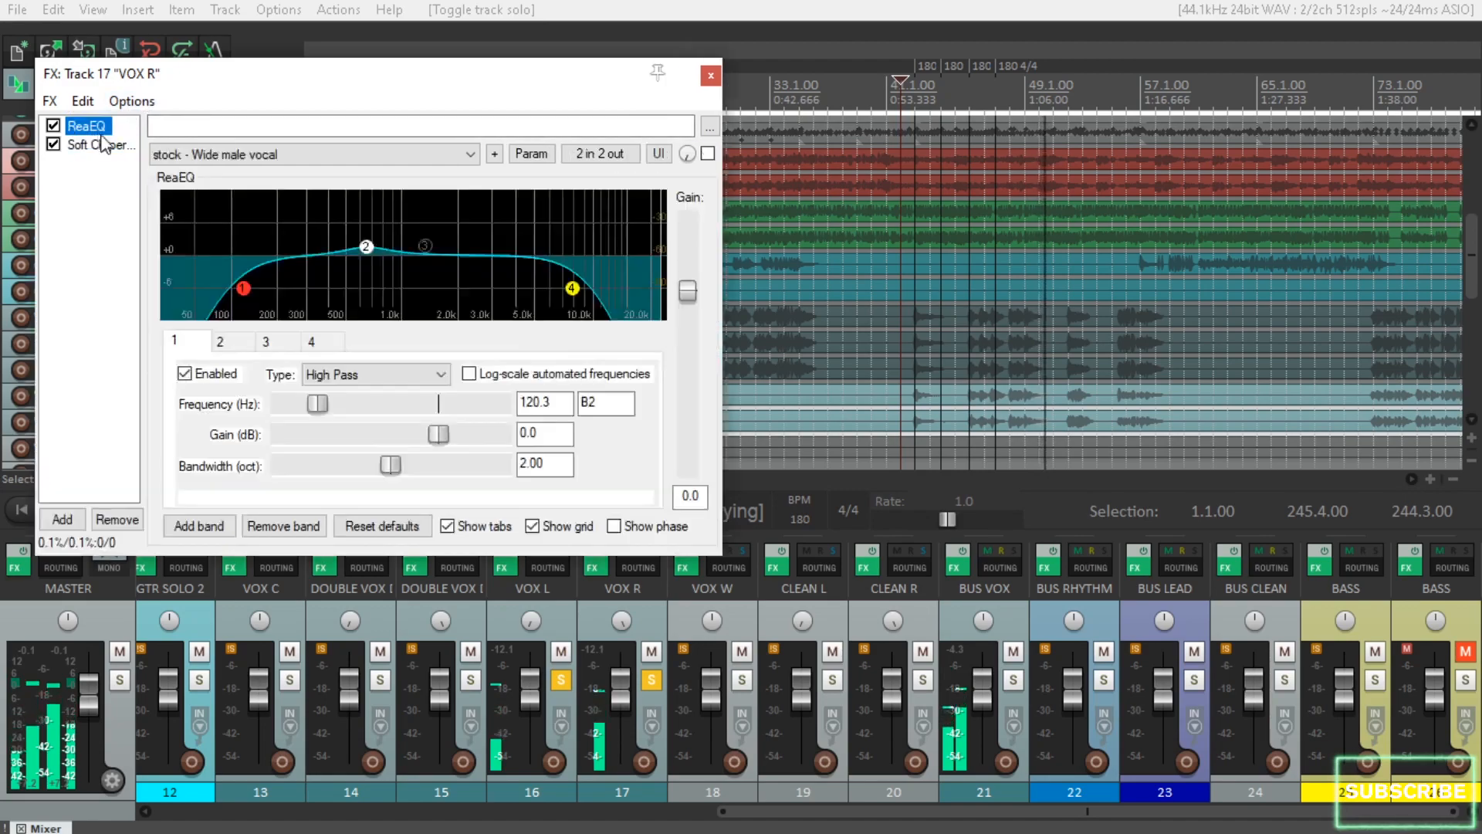
left_click(99, 145)
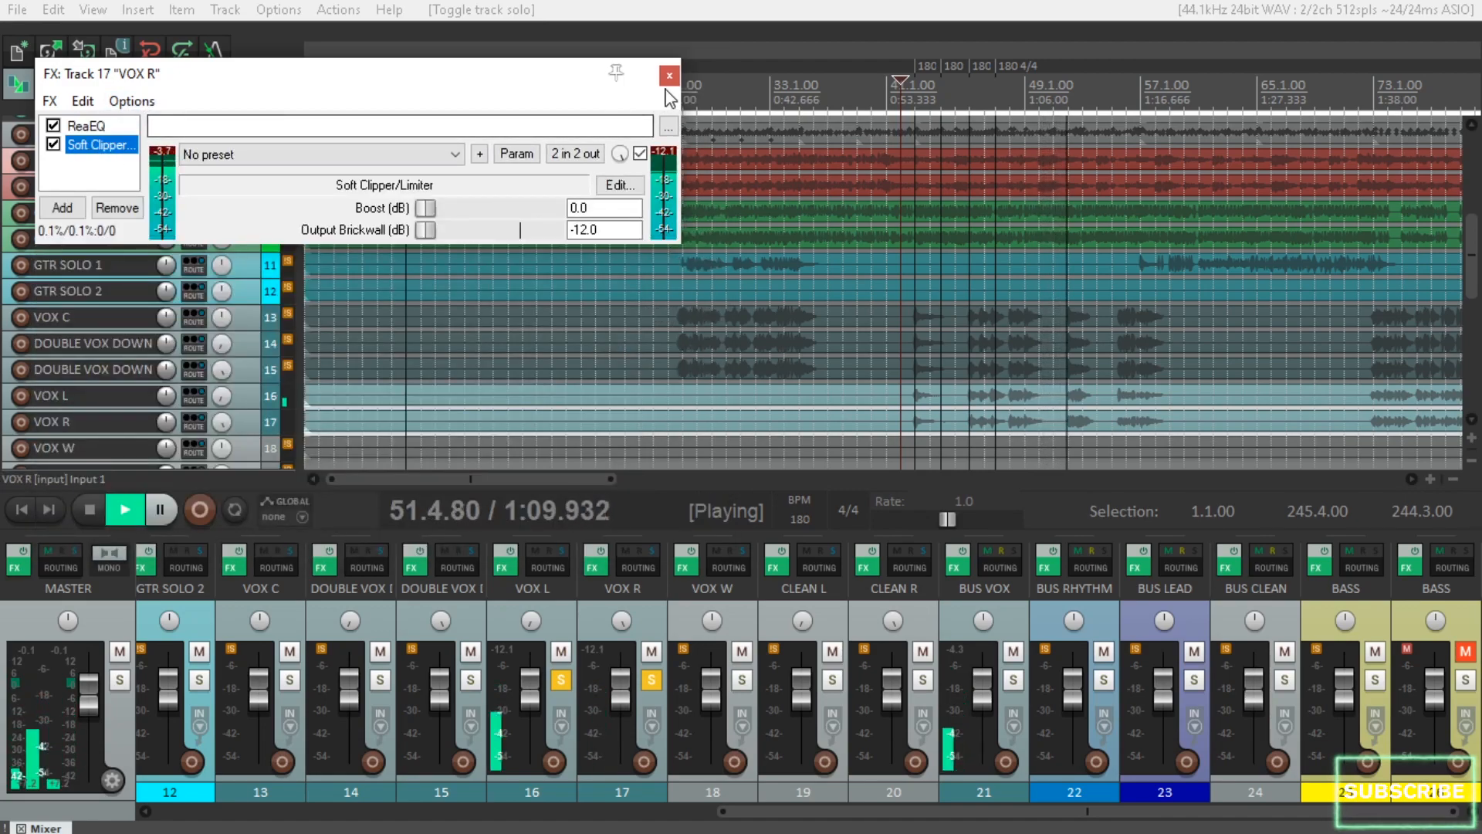
left_click(664, 74)
Solo VOX C together with VOX L and VOX R, then unsolo all three to hear the full mix.
left_click(290, 680)
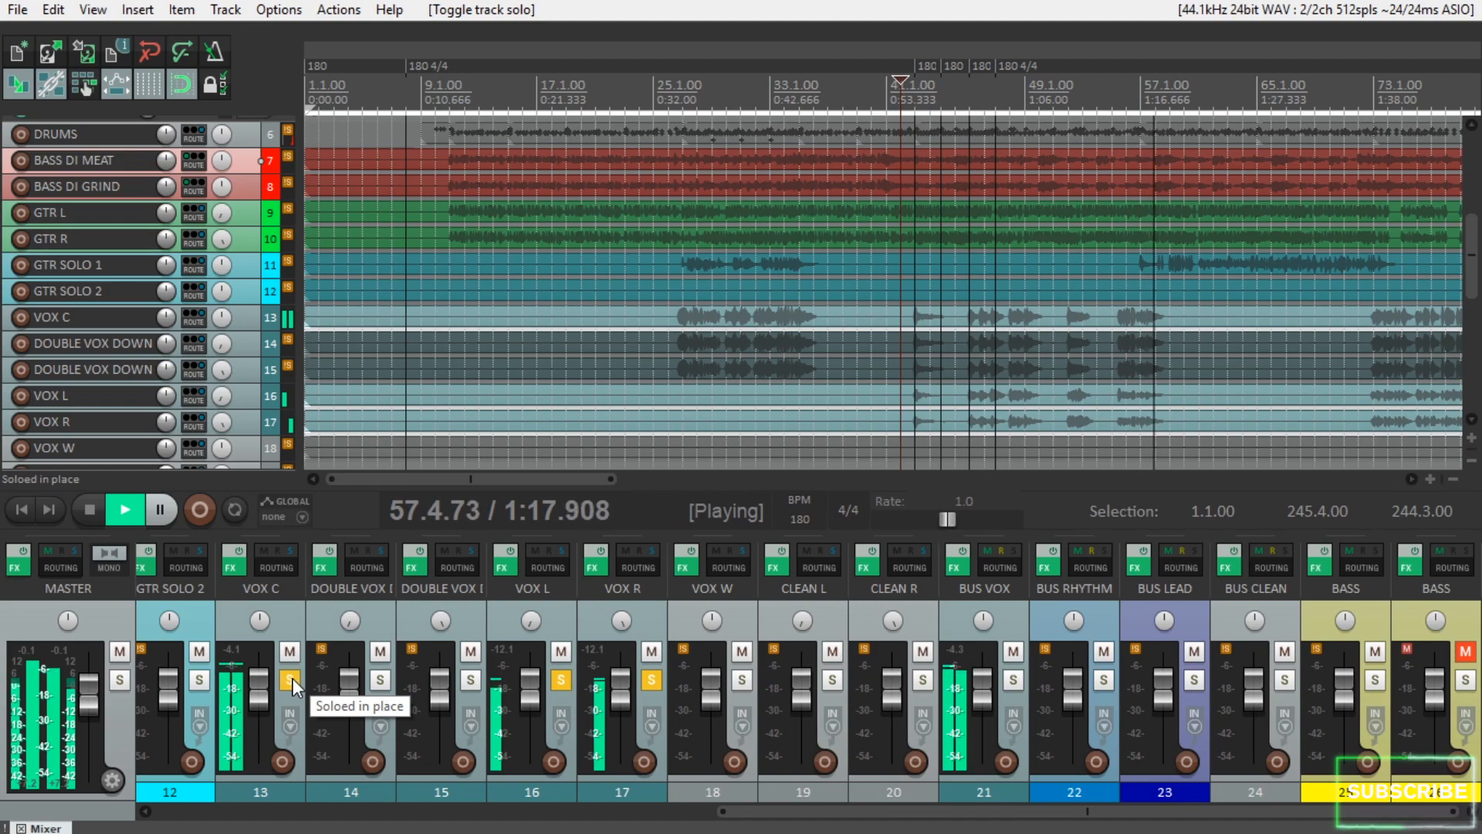
left_click(293, 678)
left_click(561, 679)
left_click(652, 680)
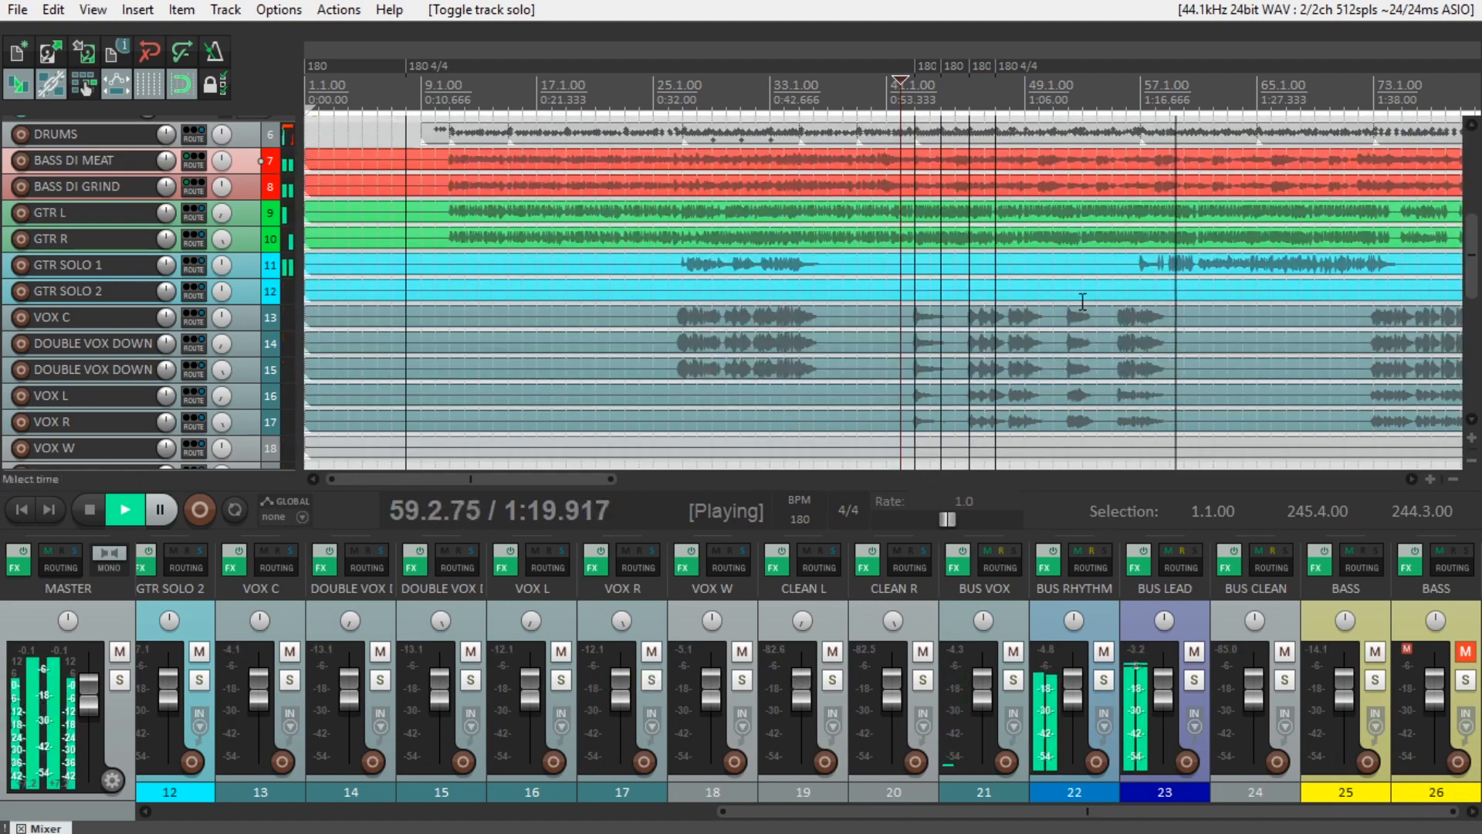
Play from bar 73 with BUS VOX soloed and inspect ReaPitch, ReaEQ, Exciter and ReaComp in its effects chain.
scroll(1206, 322, "down", 3)
left_click(1023, 98)
scroll(1003, 309, "up", 3)
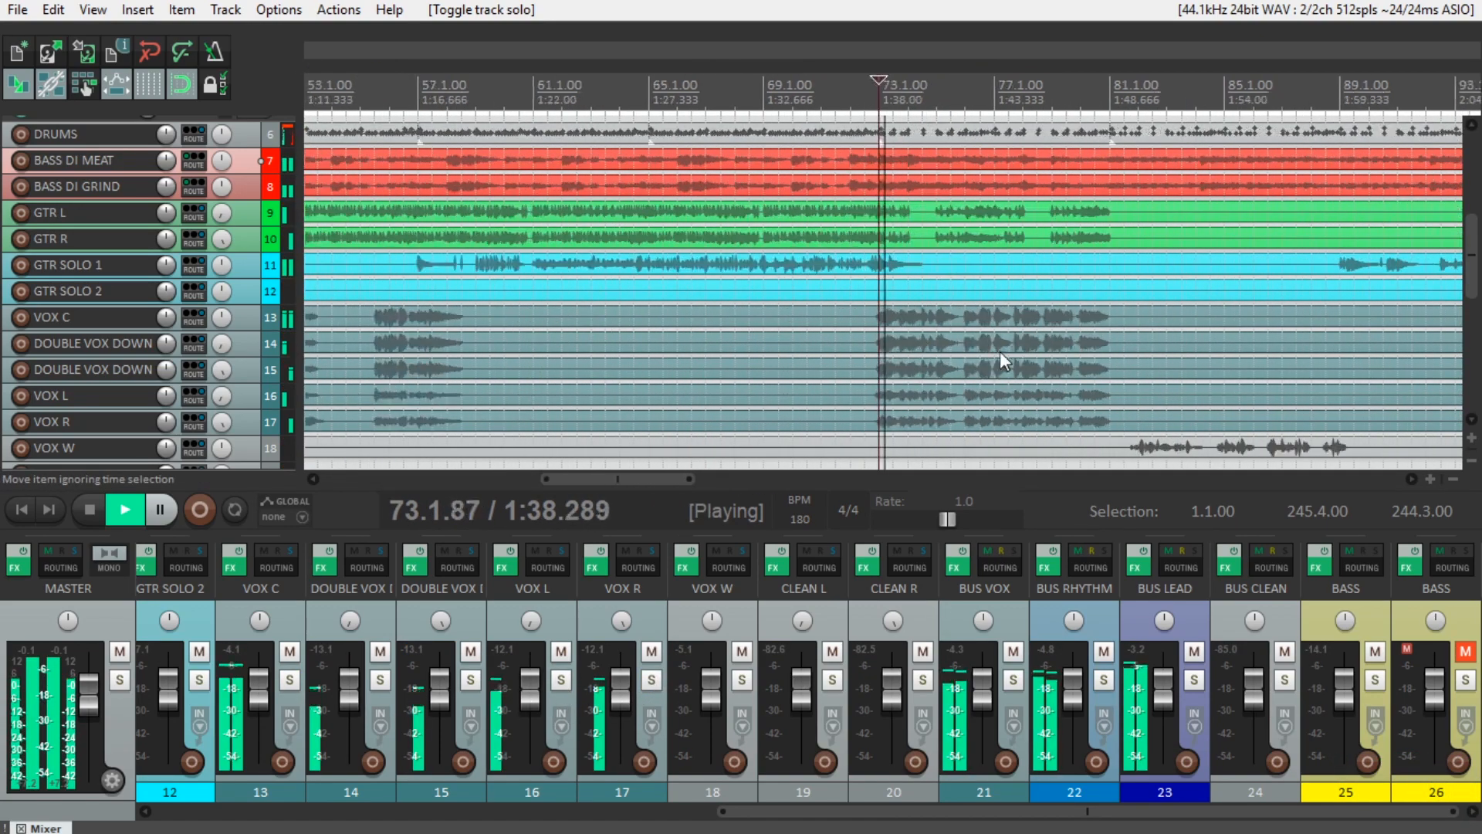
left_click(1014, 679)
left_click(963, 566)
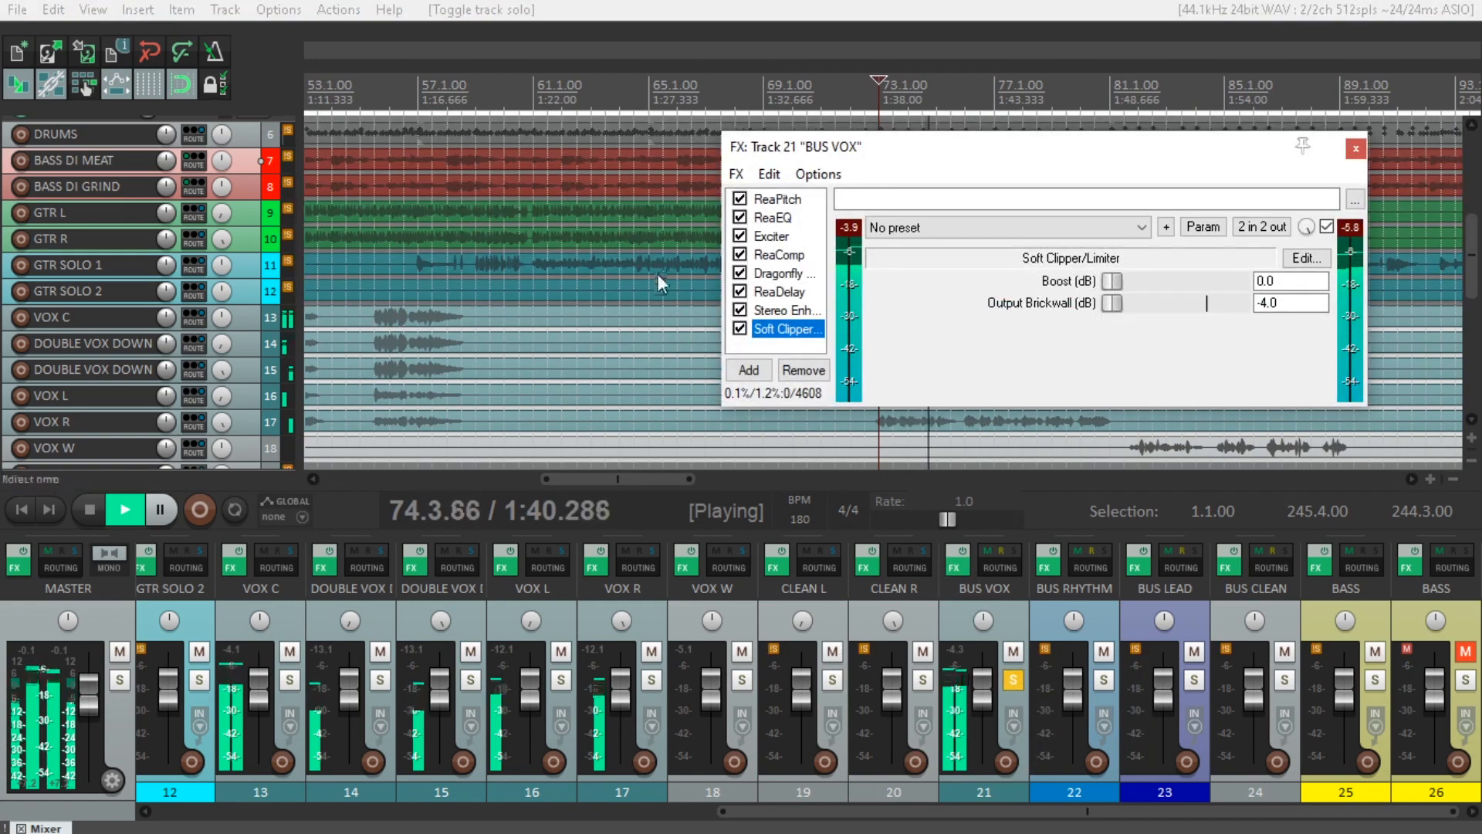
left_click(770, 200)
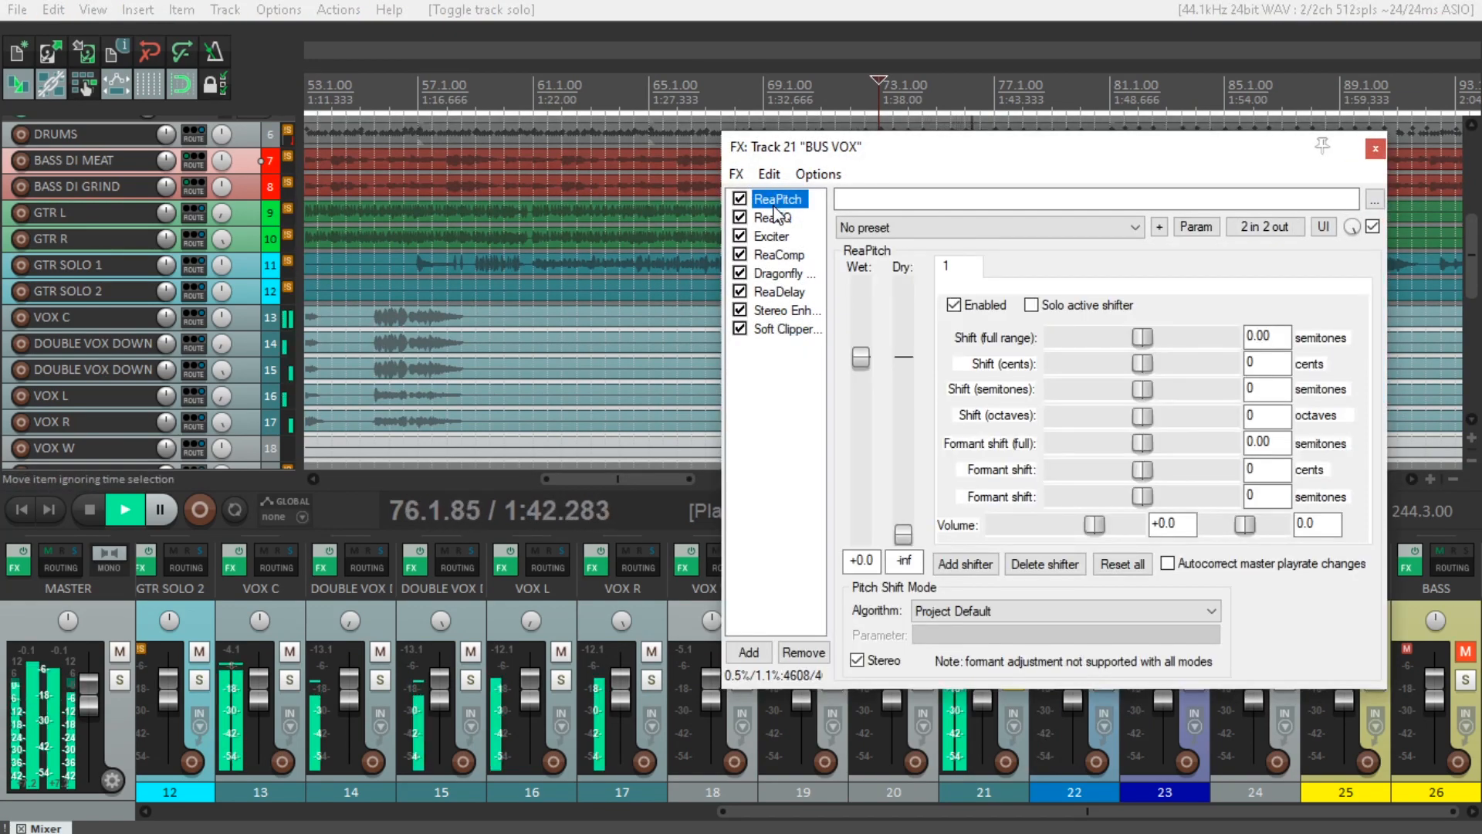
key("Down")
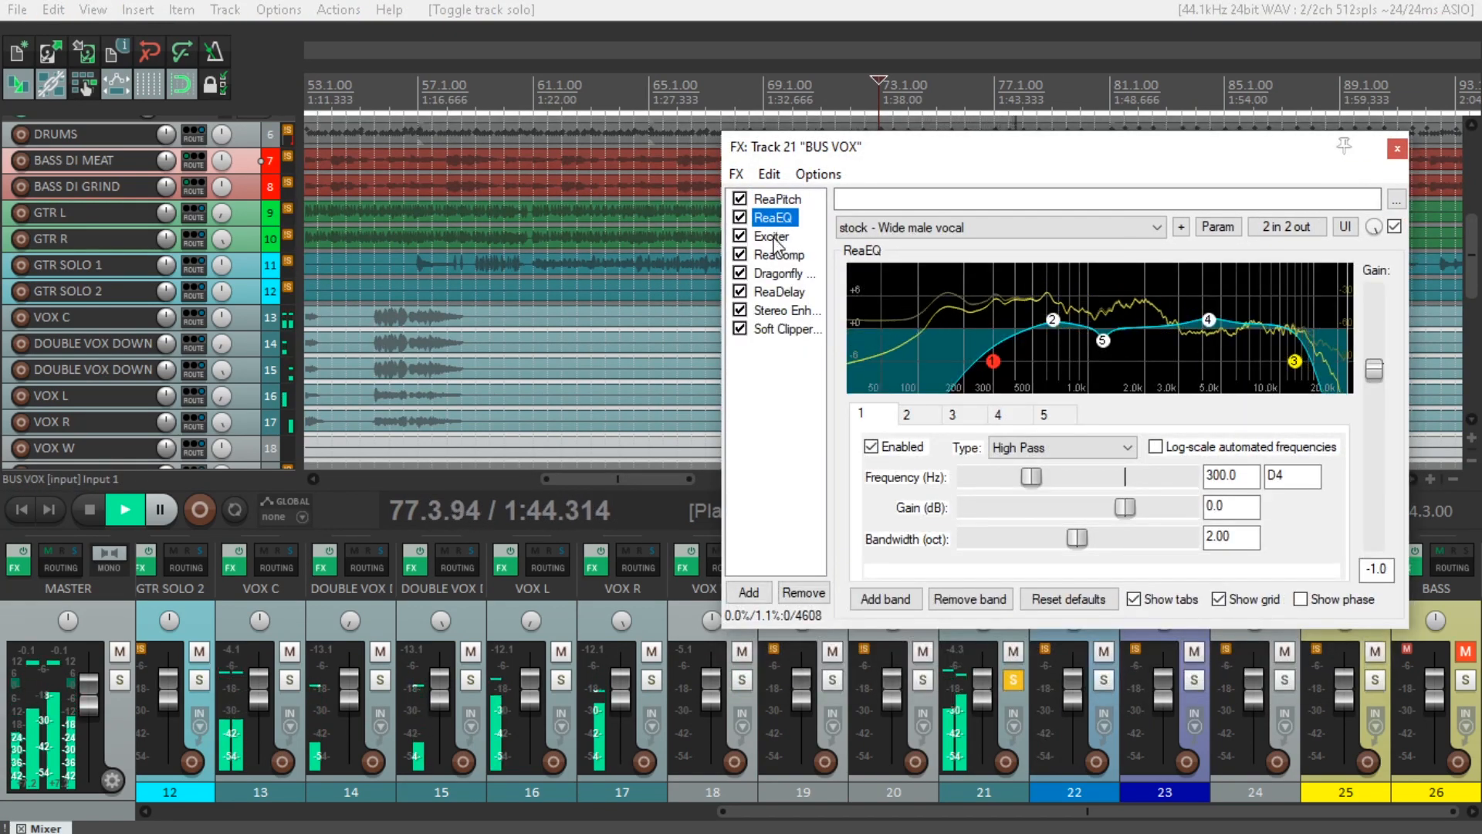
key("Down")
key("Down")
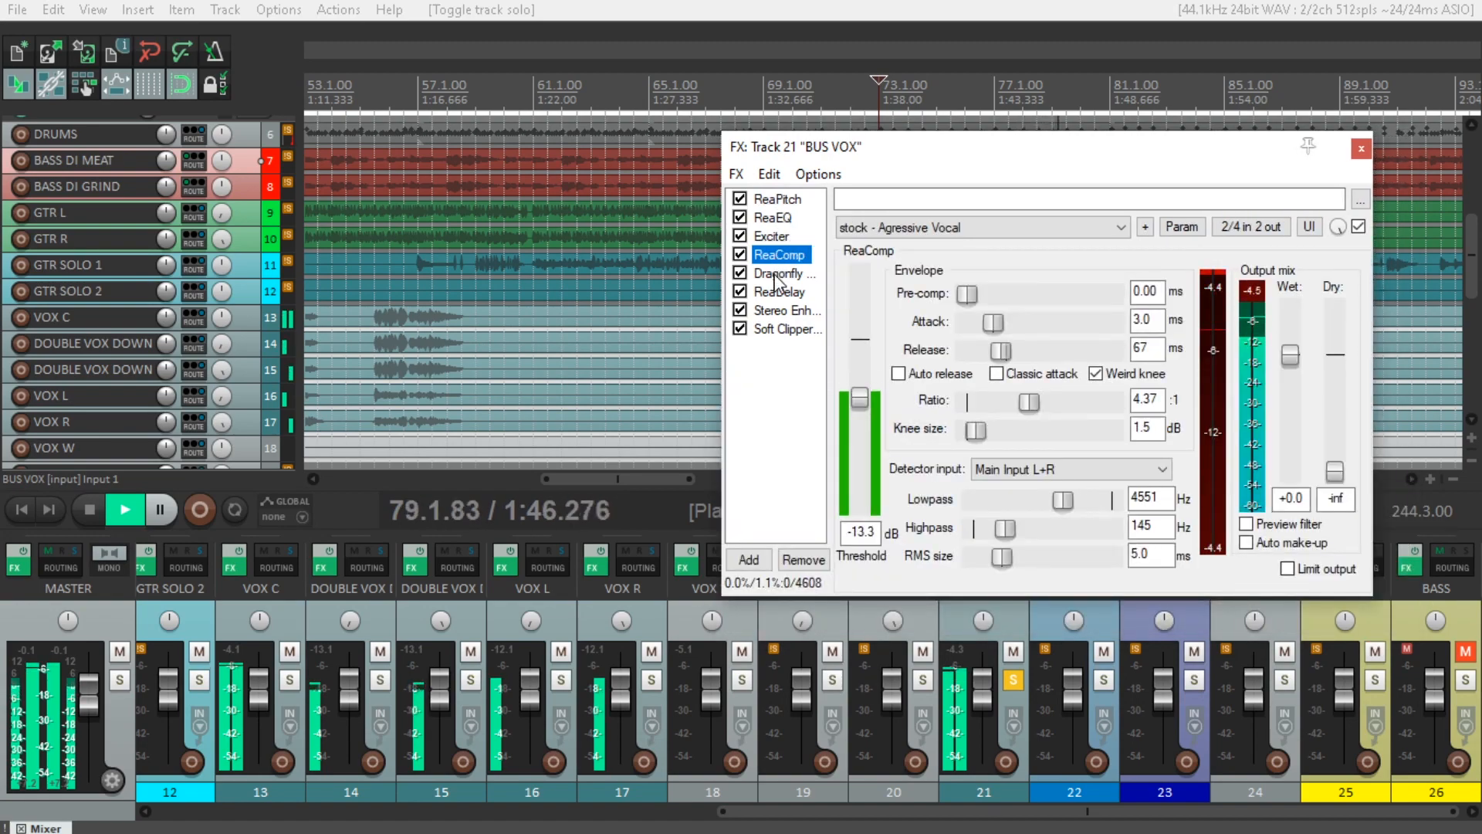
Inspect Dragonfly Hall Reverb, ReaDelay, Stereo Enhancer and Soft Clipper on BUS VOX, then close the chain and unsolo the bus.
left_click(774, 274)
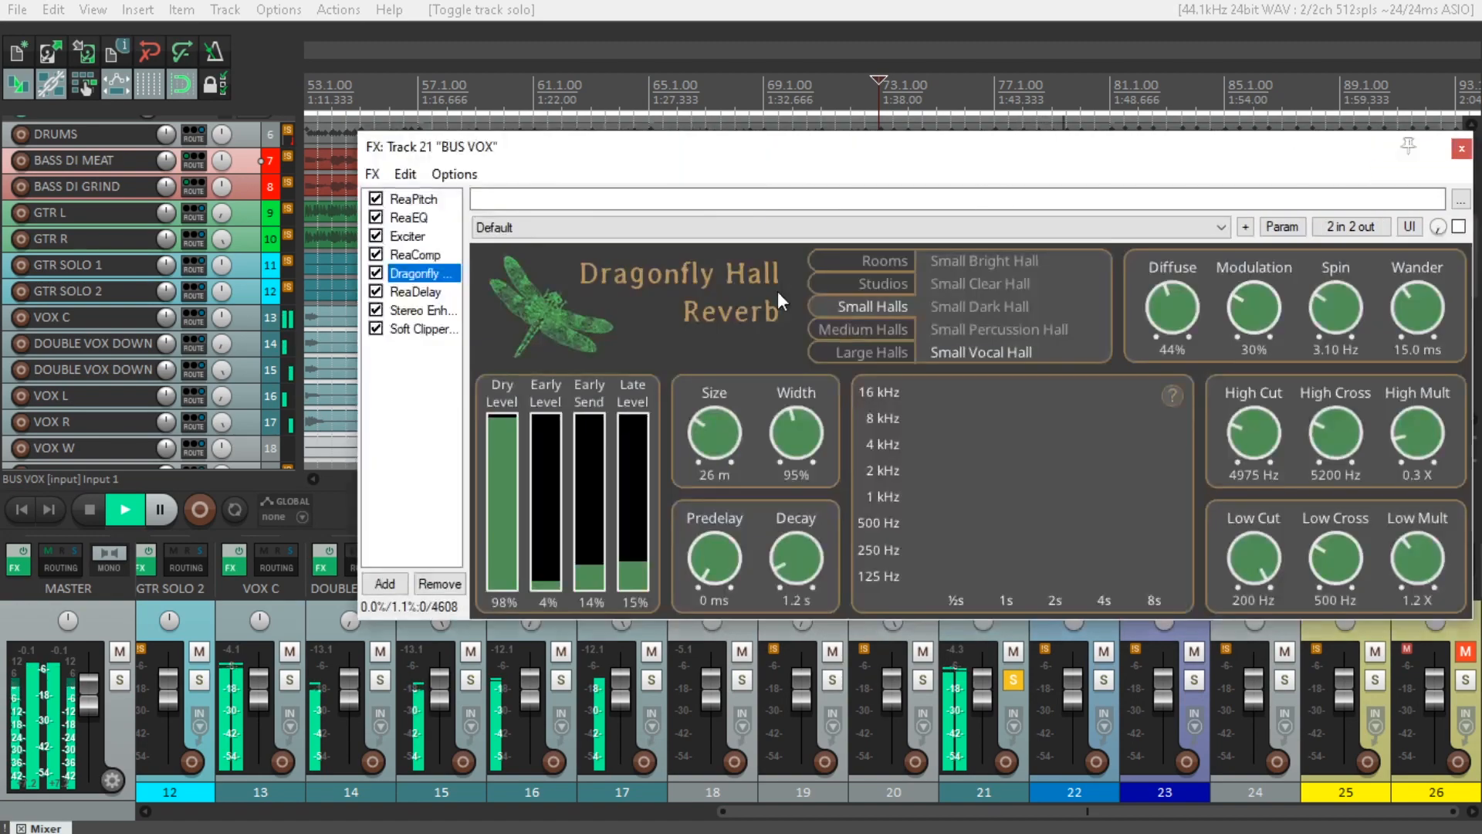
left_click(424, 292)
left_click(427, 311)
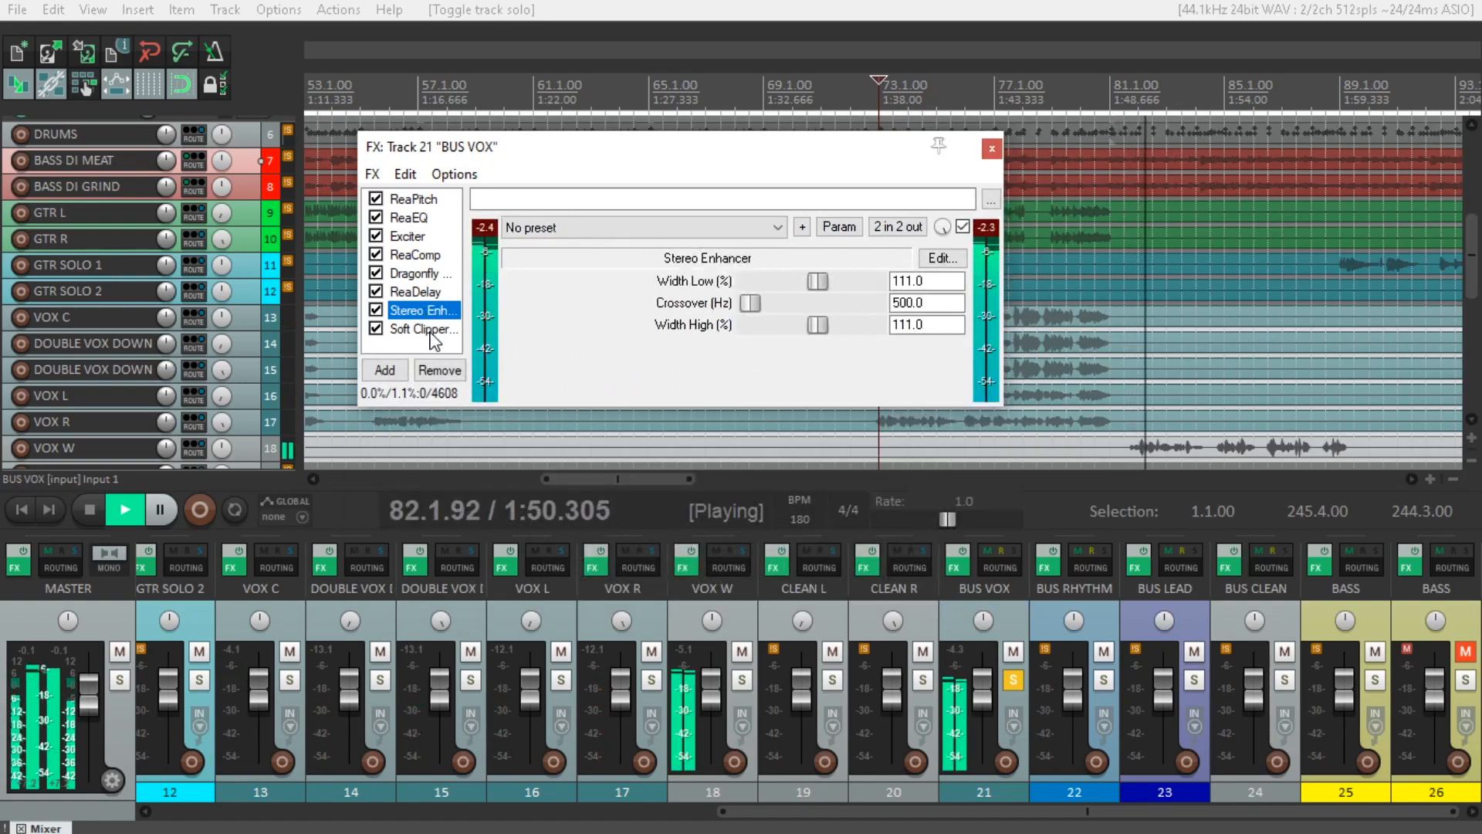
left_click(431, 330)
left_click(995, 146)
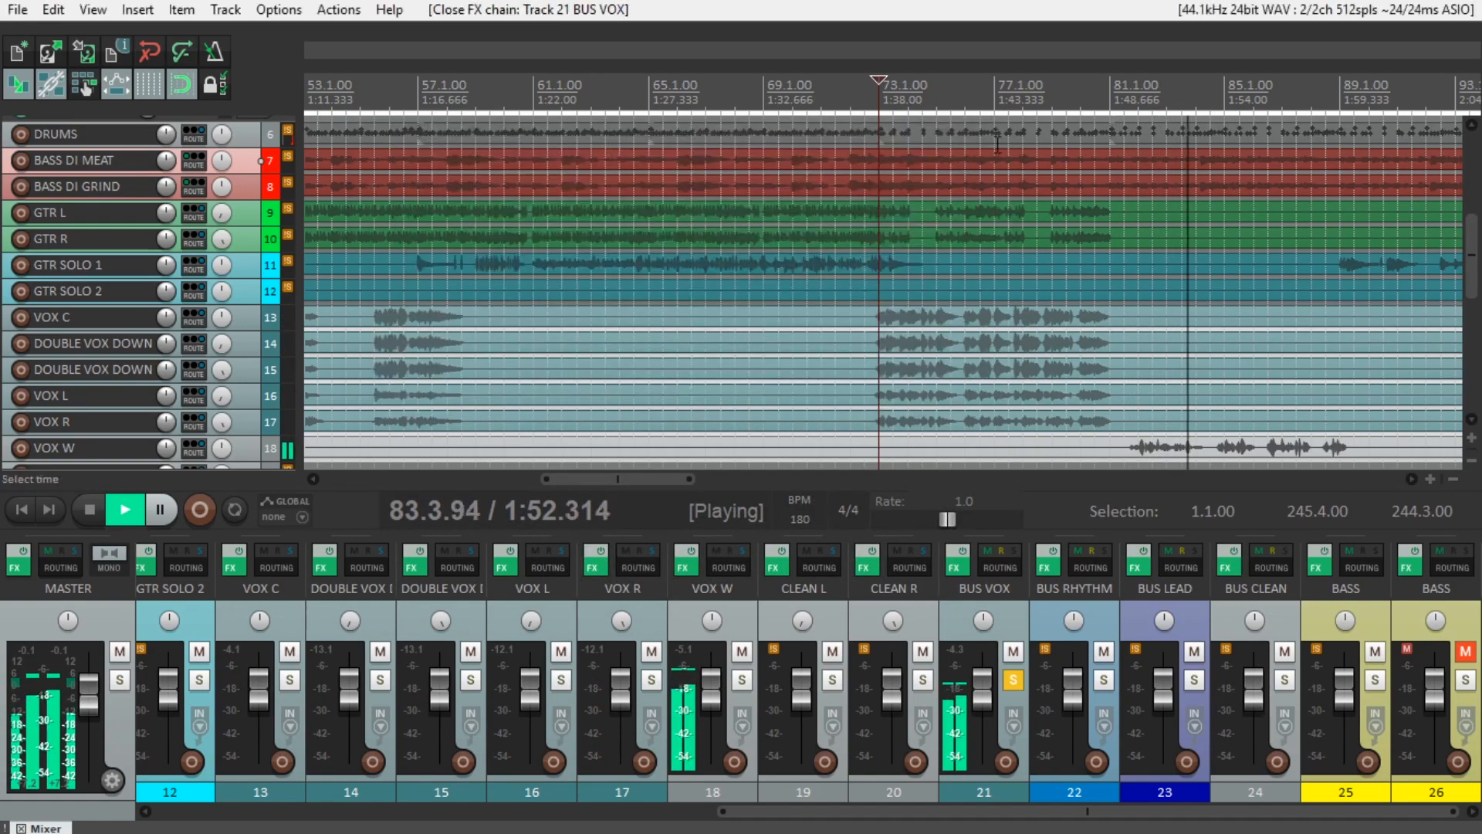
left_click(1013, 683)
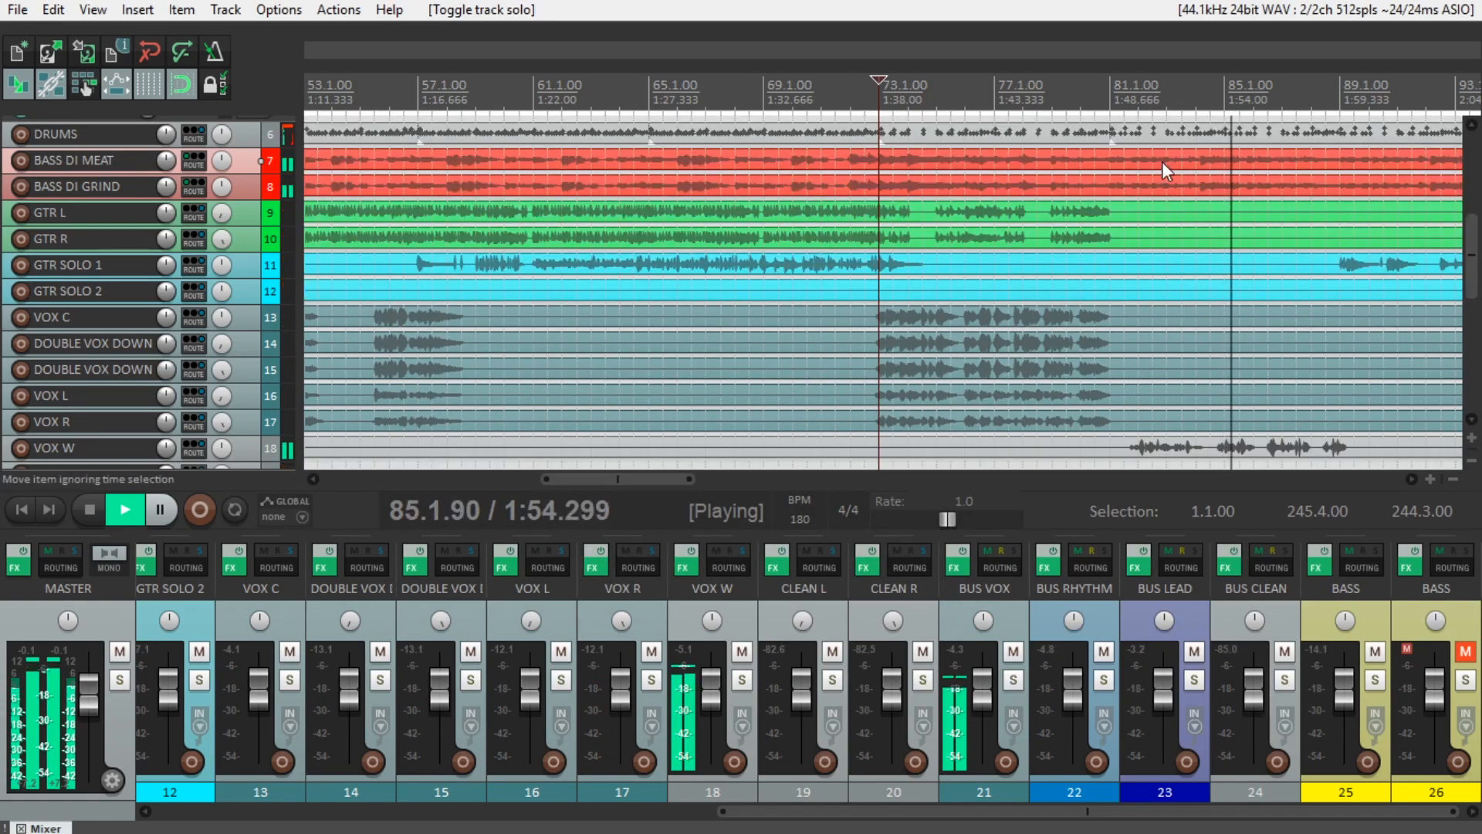
Play VOX W soloed from bar 81, inspect its effects from Delay w/Reverseness through Soft Clipper, then close the chain and unsolo the track.
left_click(1117, 108)
left_click(741, 681)
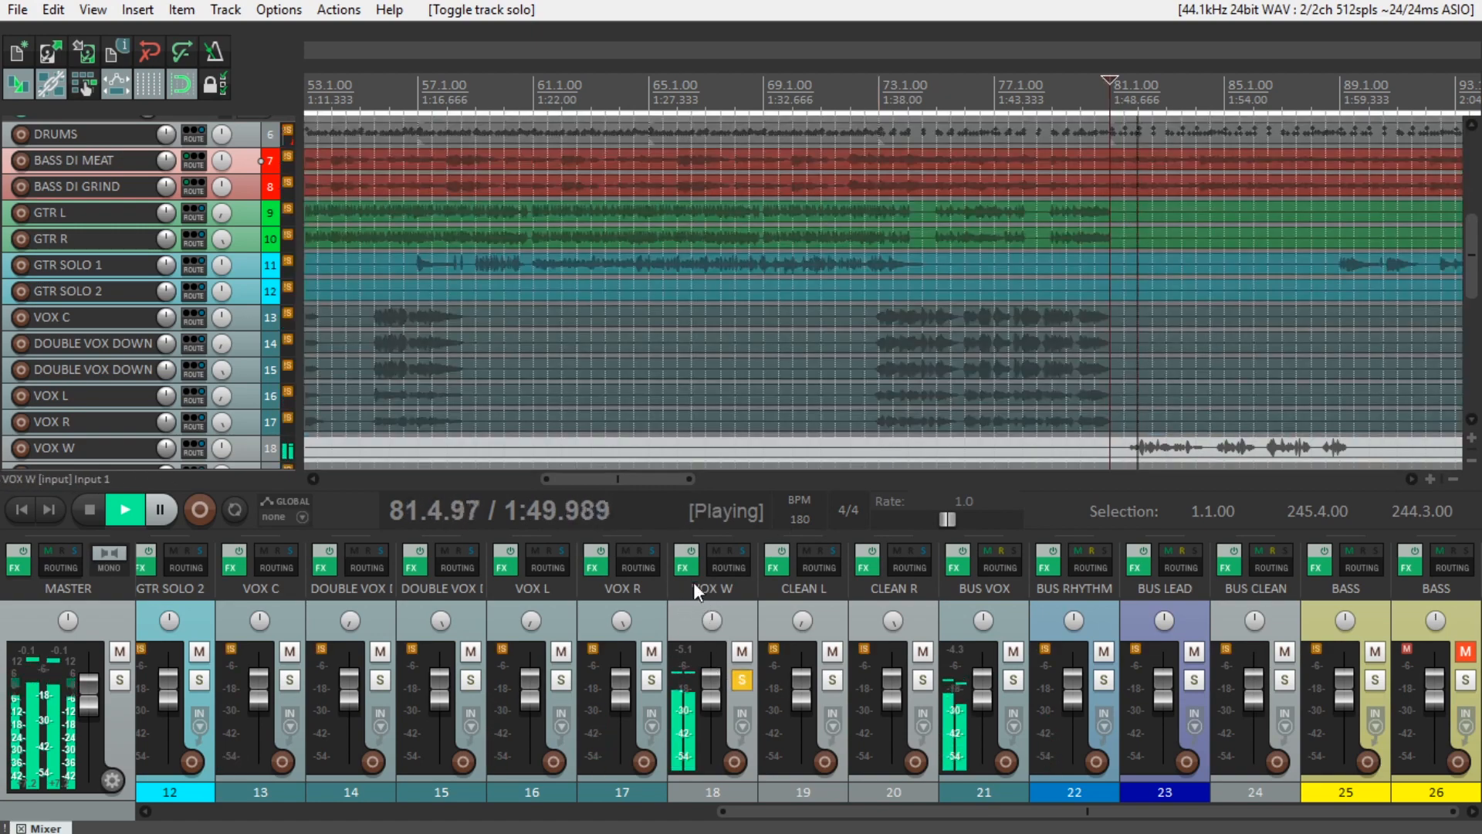
left_click(686, 569)
left_click(101, 145)
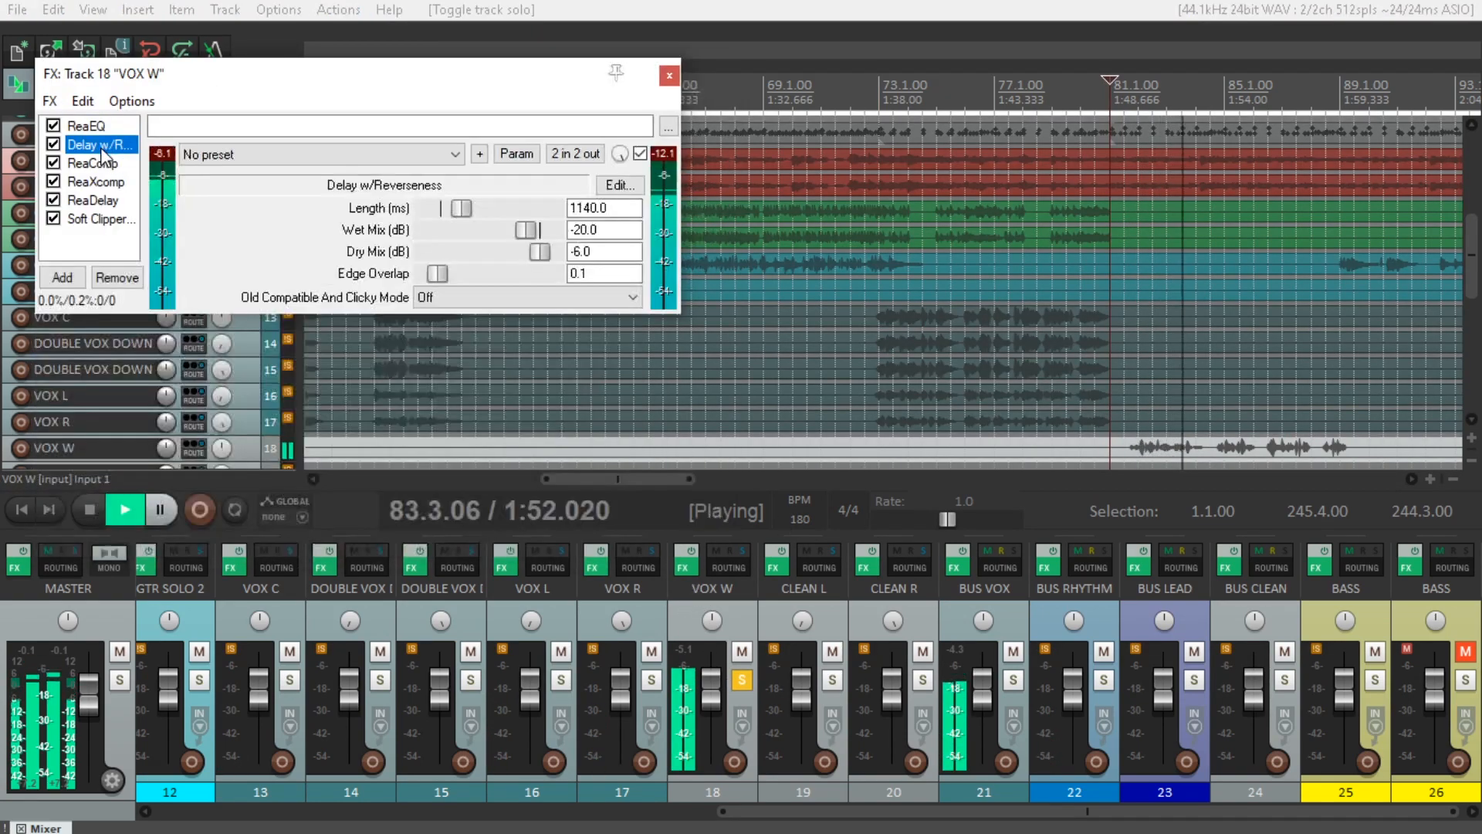
left_click(89, 163)
left_click(96, 182)
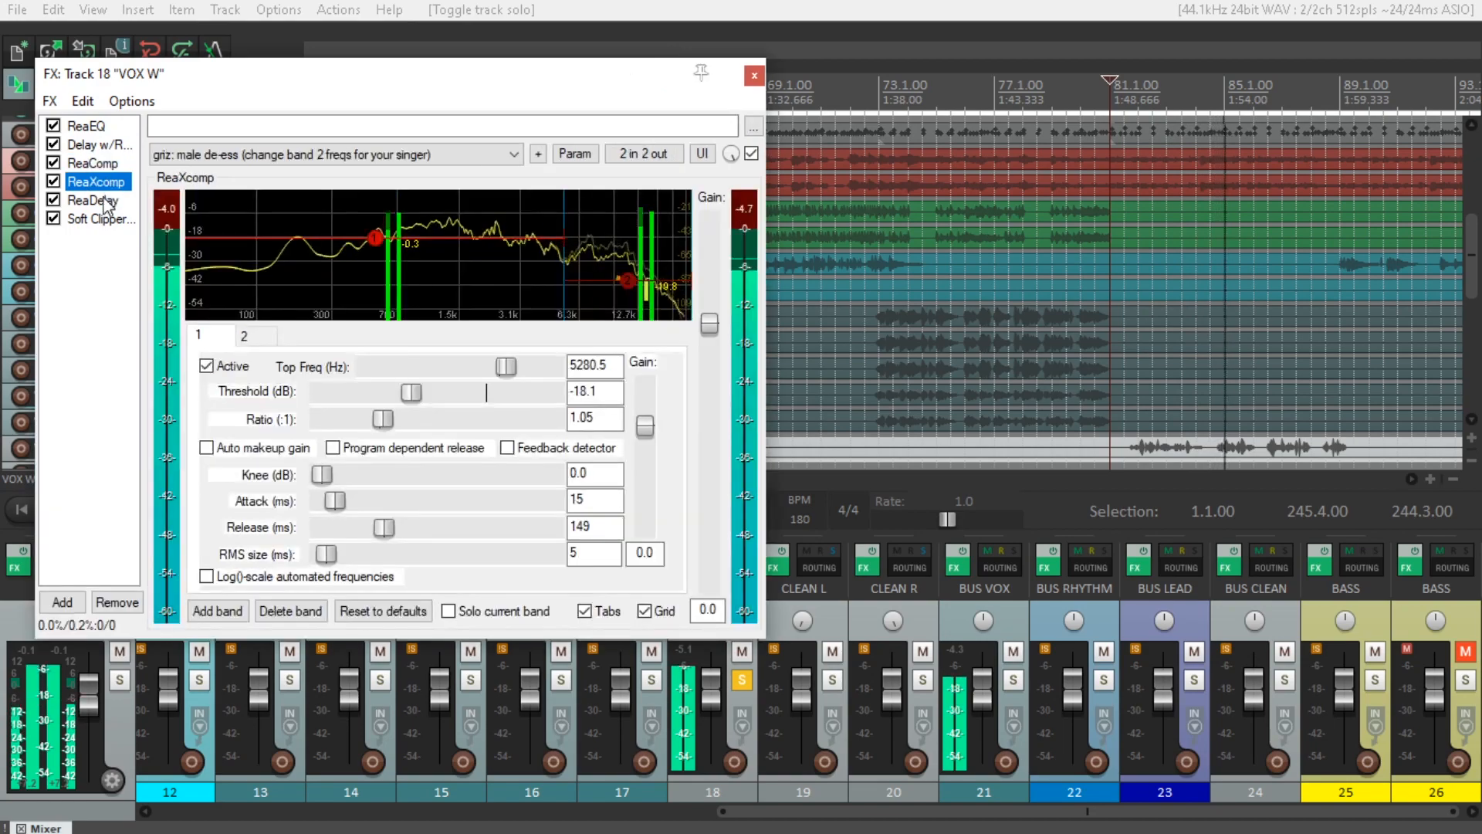
left_click(105, 201)
left_click(99, 219)
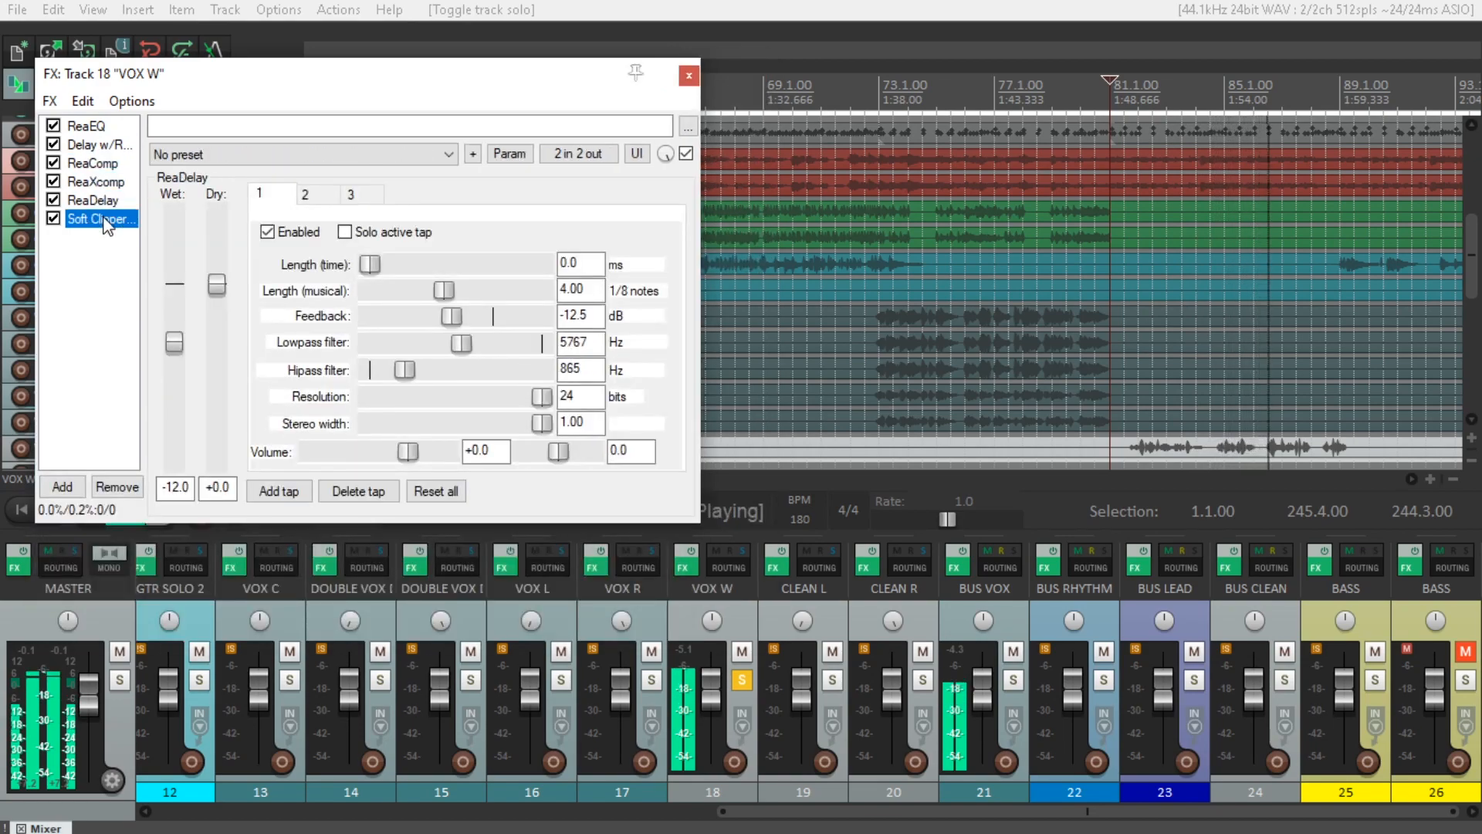
left_click(669, 77)
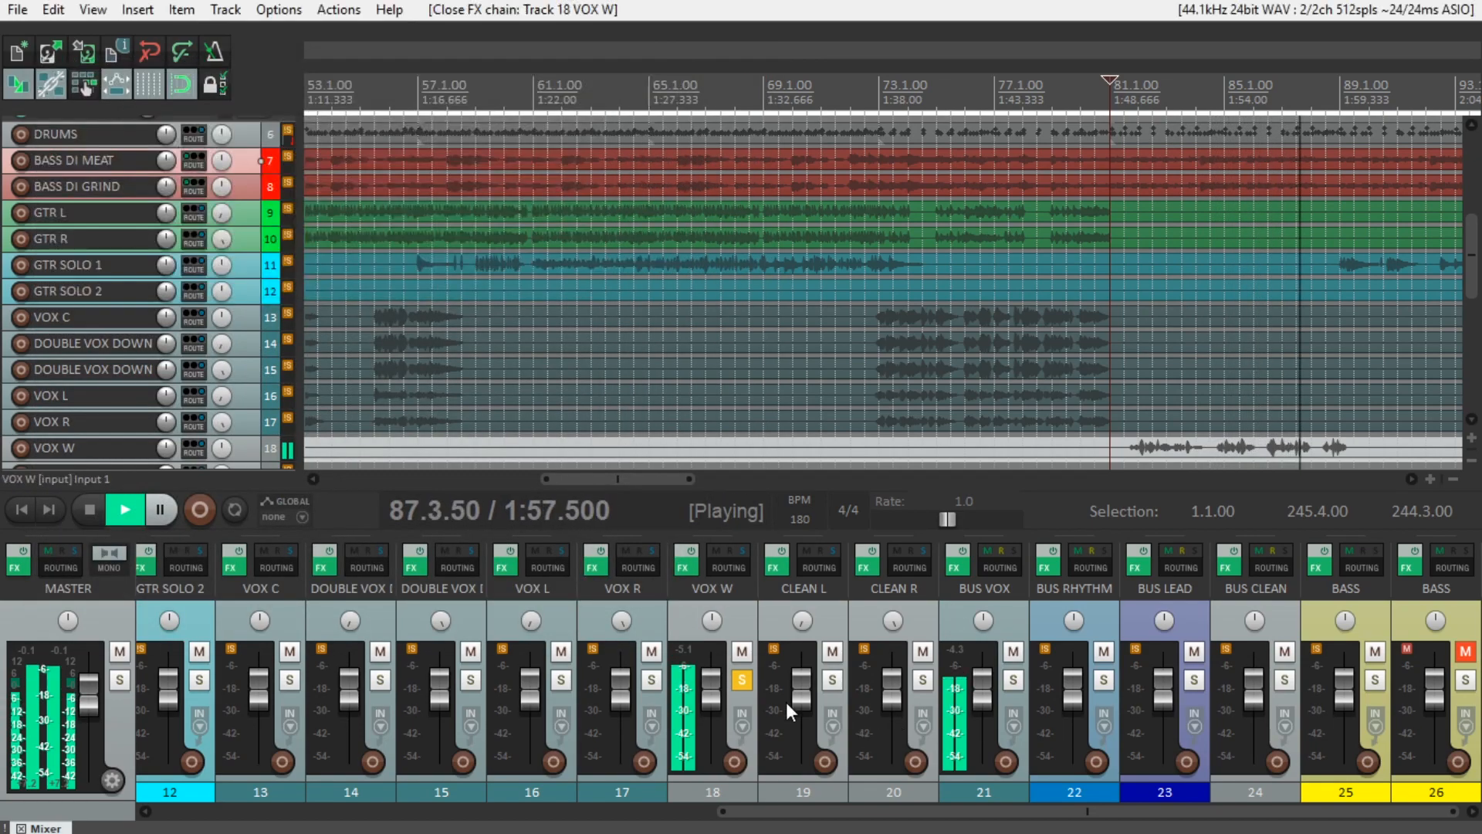
left_click(742, 680)
scroll(1180, 332, "down", 3)
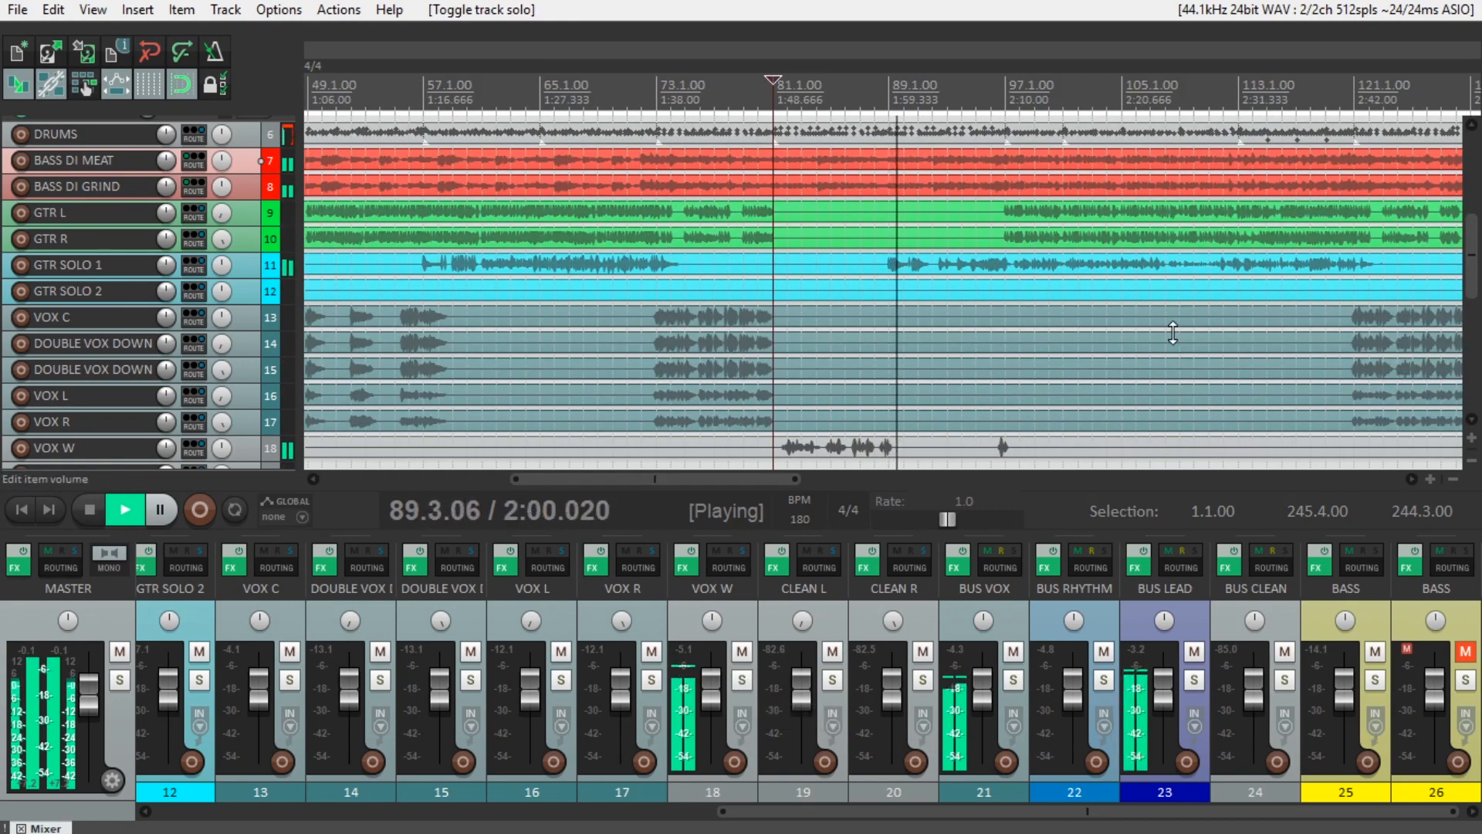
scroll(1173, 332, "down", 1)
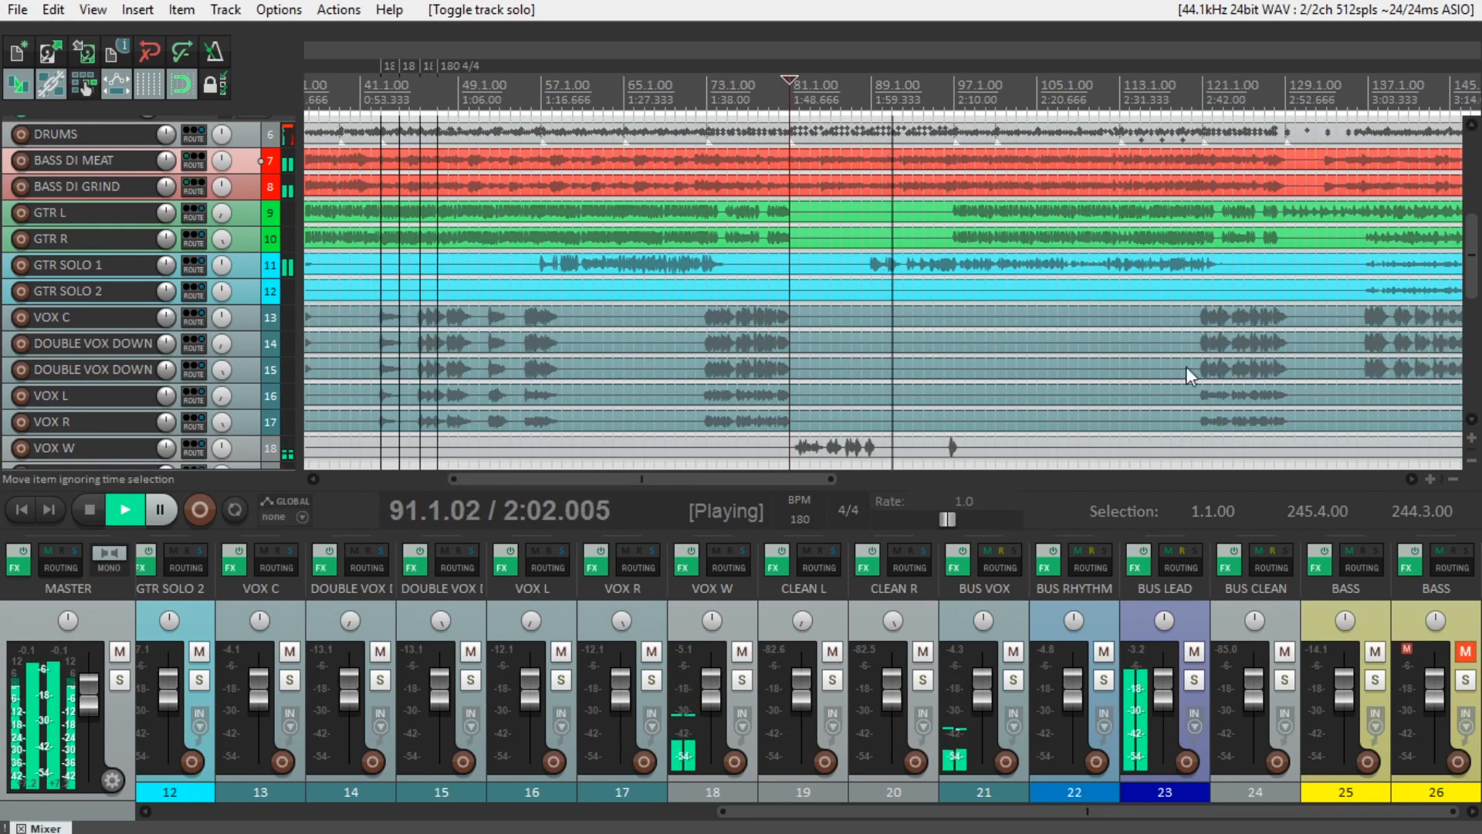
scroll(1219, 243, "down", 1)
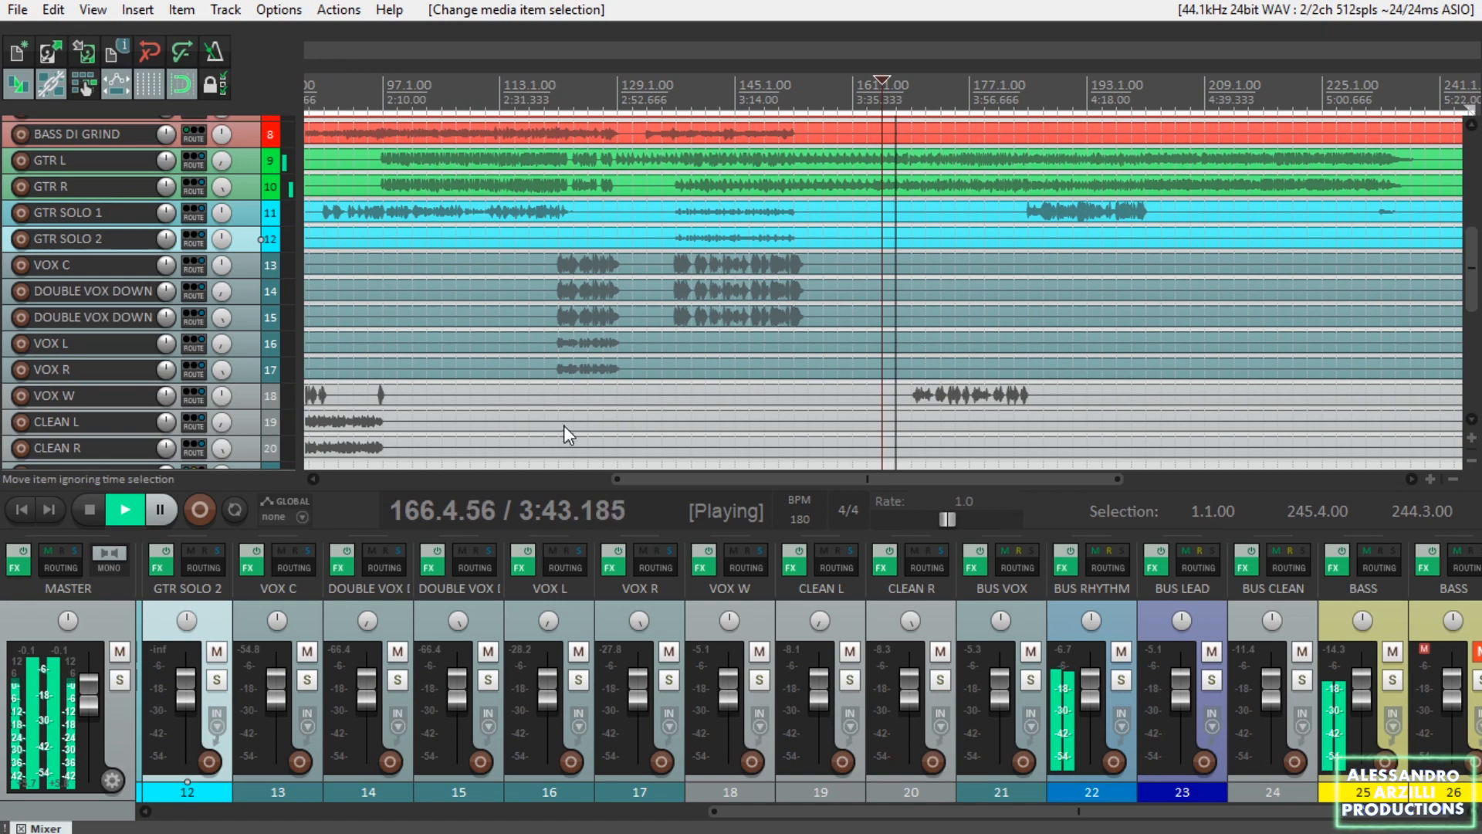
Open the master track's effects chain and inspect ReaPitch, ReaEQ, SPAN, Exciter and ReaXcomp during playback.
left_click(18, 572)
left_click(206, 70)
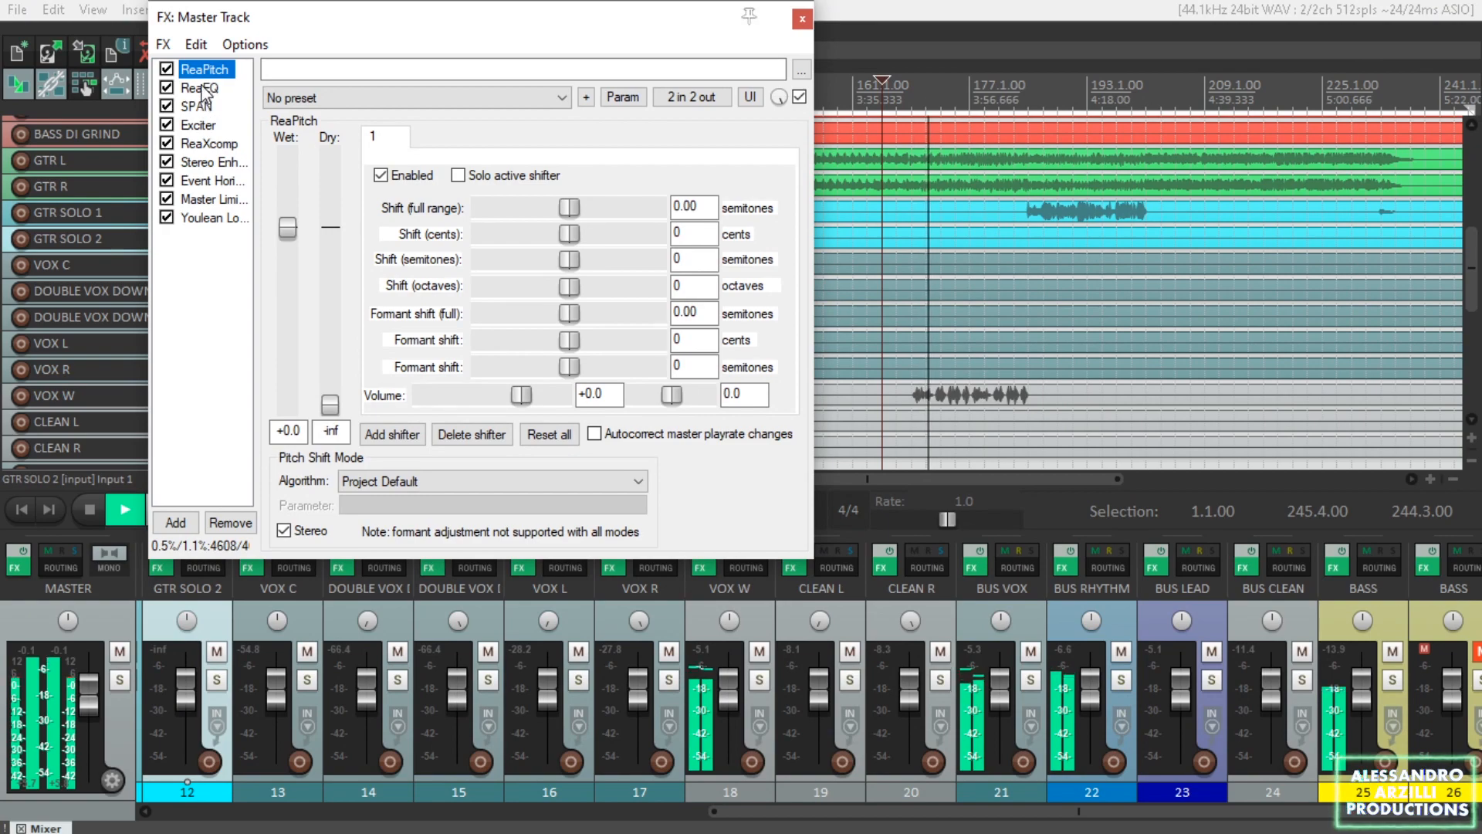
left_click(203, 88)
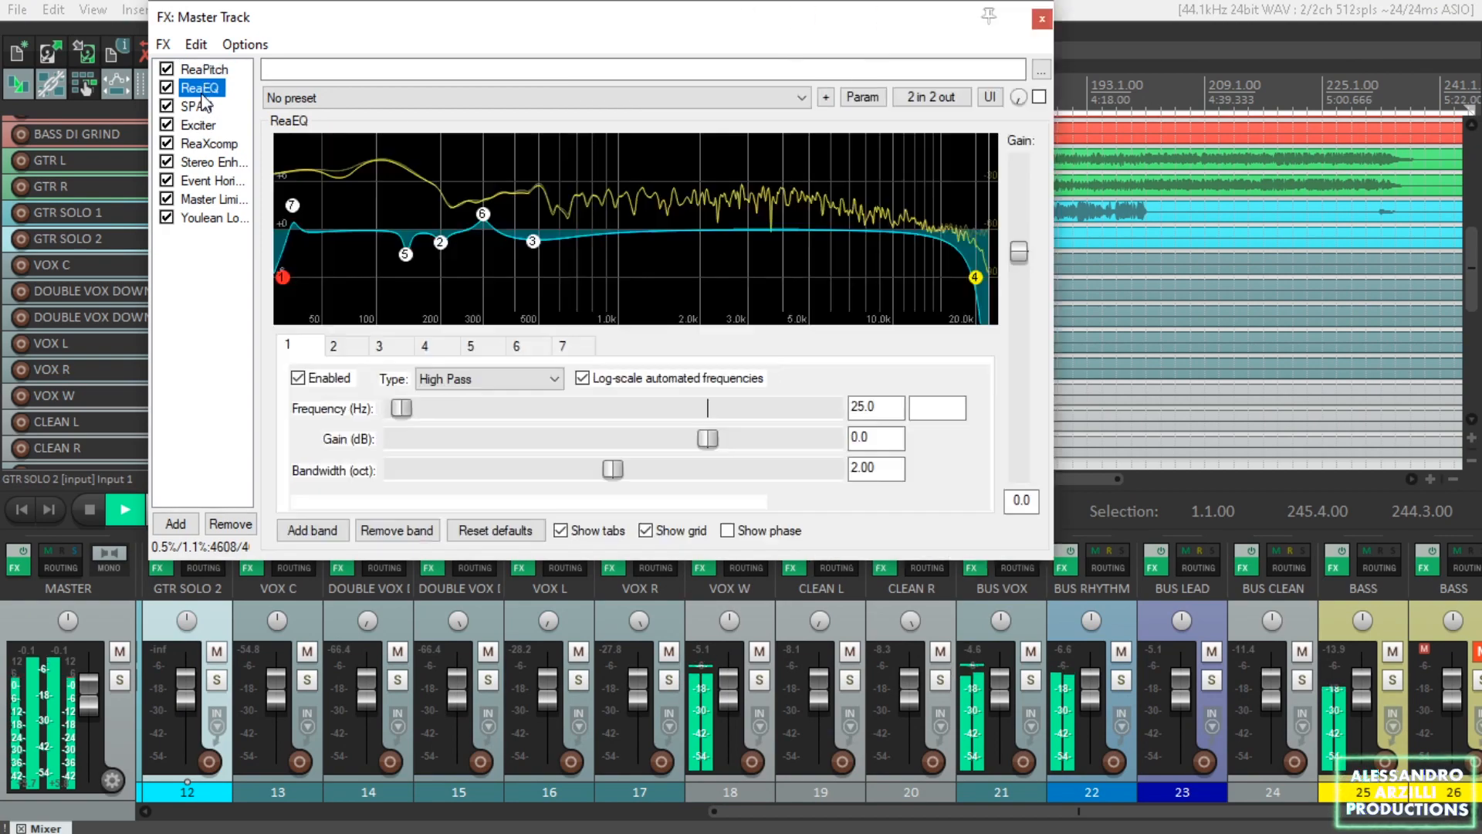
left_click(199, 107)
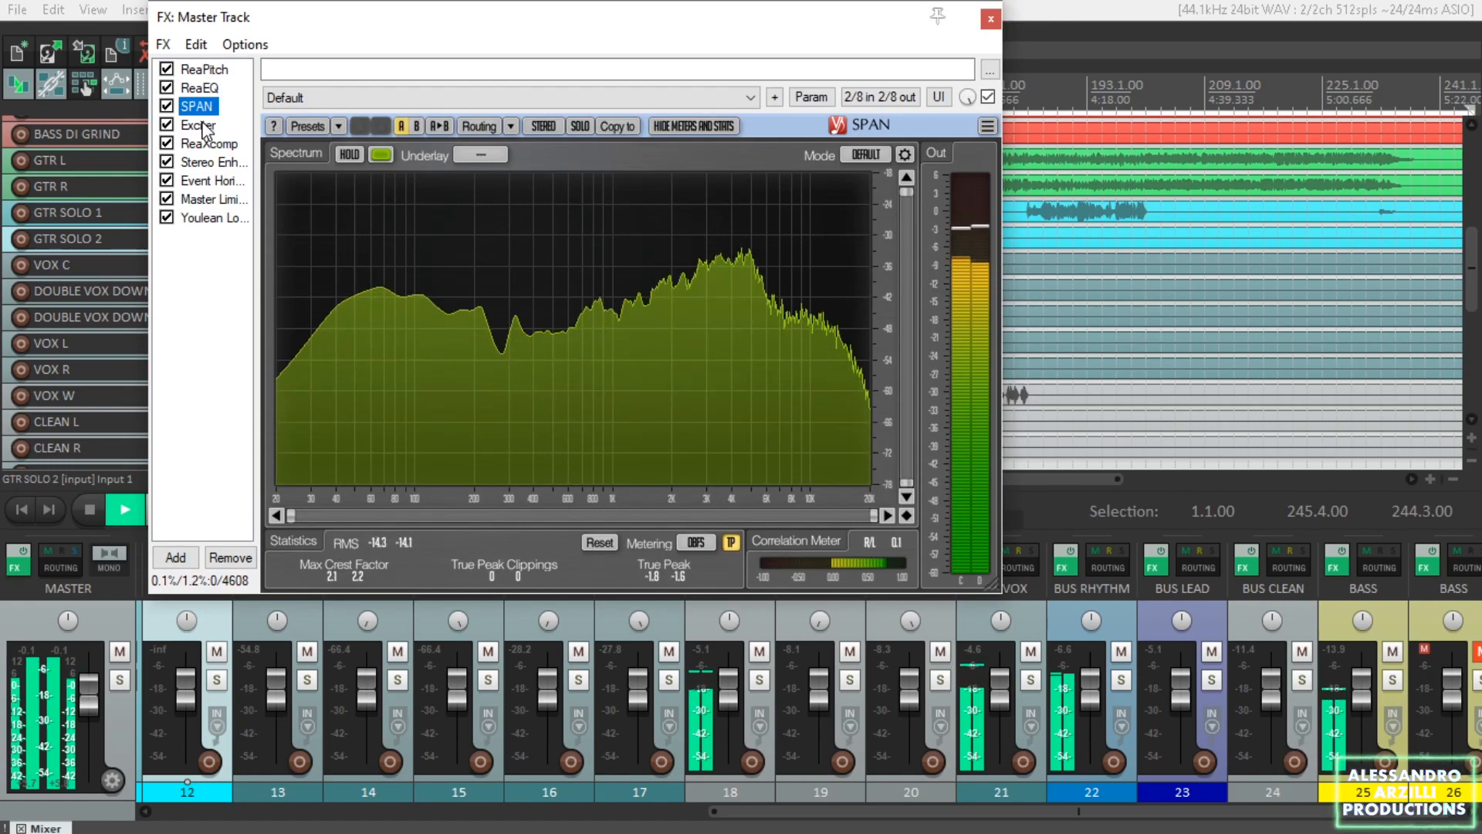
left_click(202, 126)
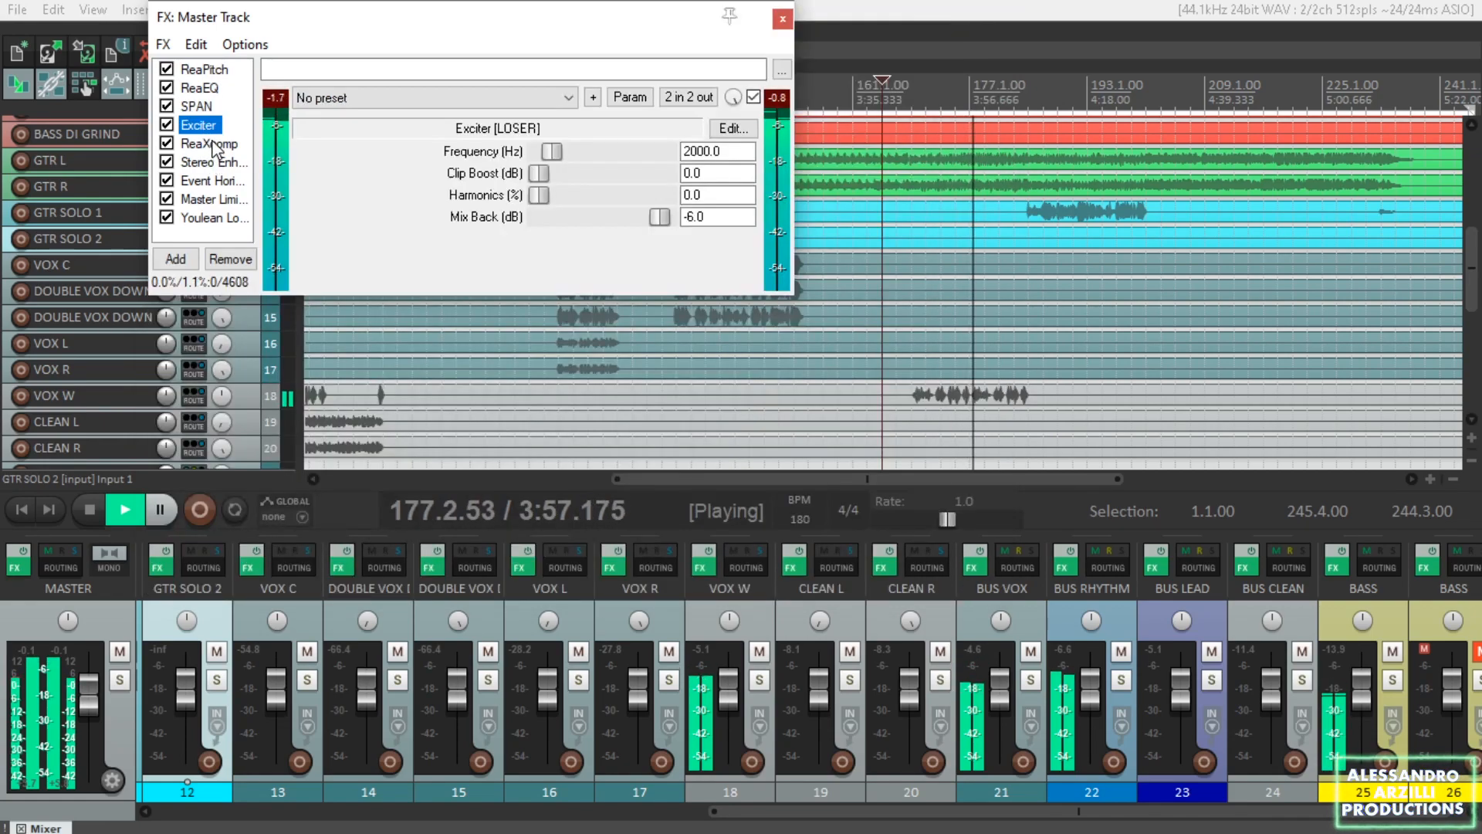
left_click(216, 147)
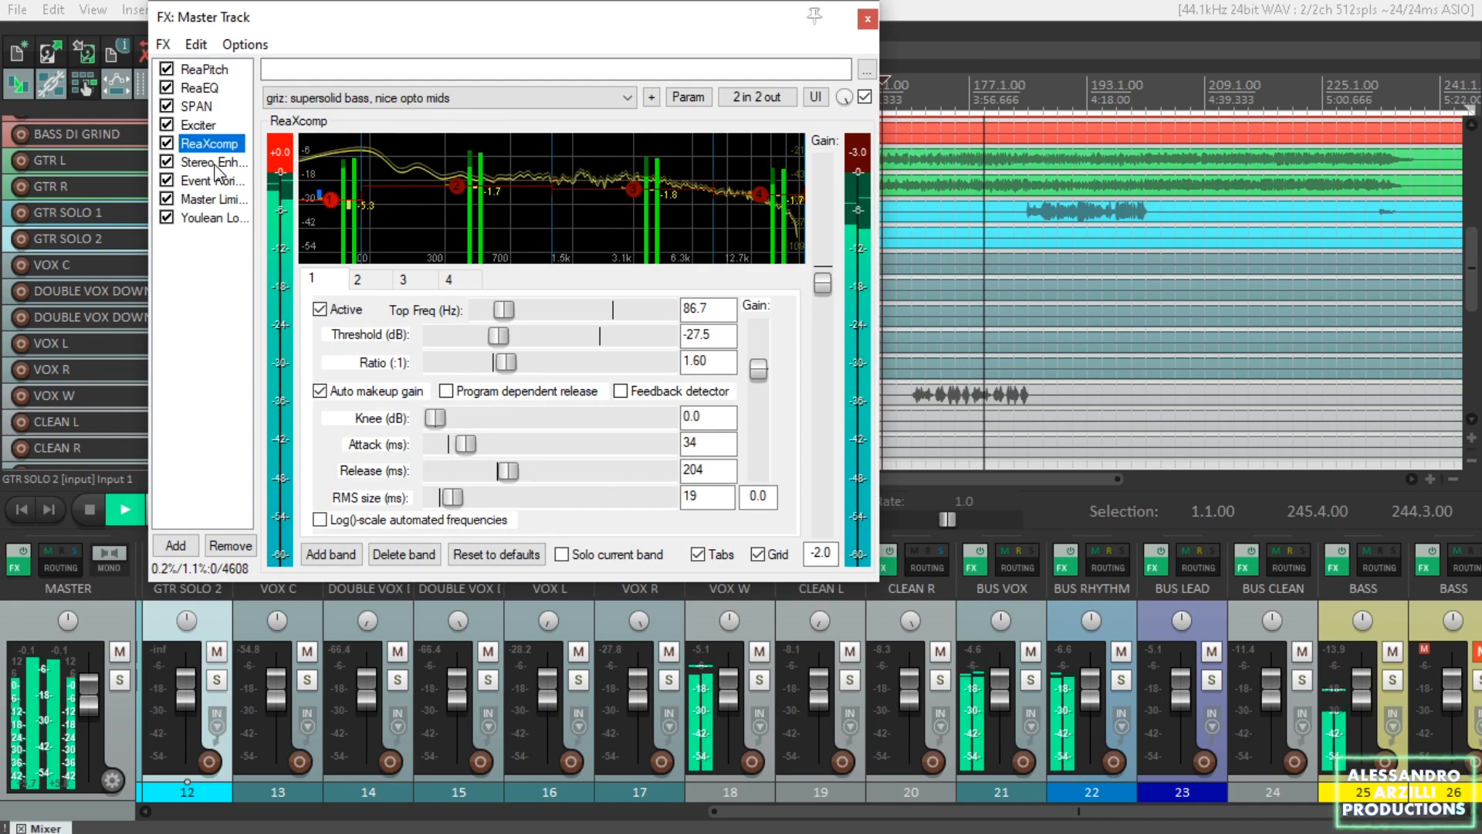
Inspect Stereo Enhancer, Event Horizon Limiter/Clipper, Master Limiter and Youlean Loudness Meter on the master track, then close the effects chain.
left_click(217, 164)
left_click(216, 182)
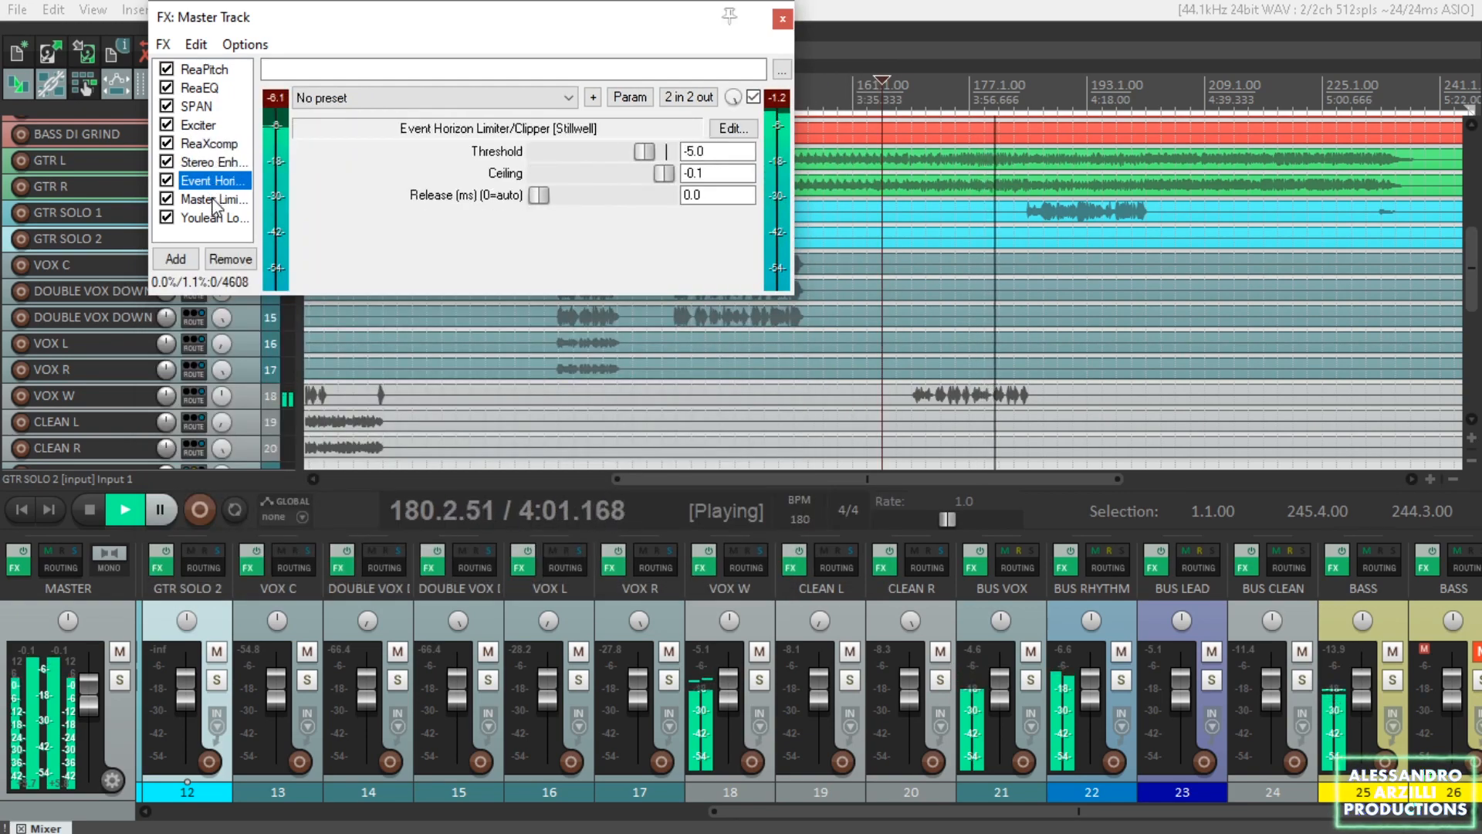
left_click(213, 200)
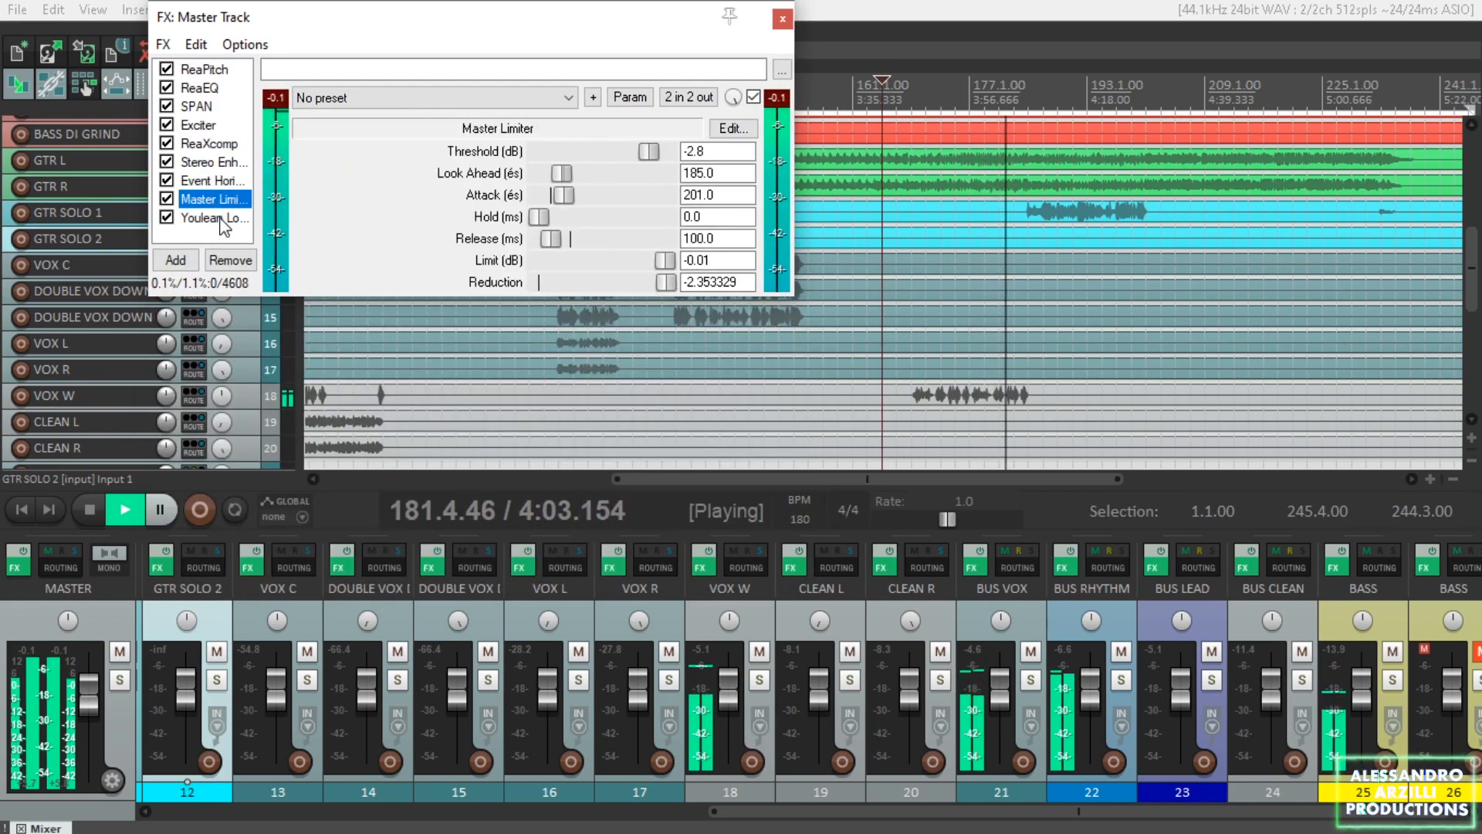
left_click(218, 220)
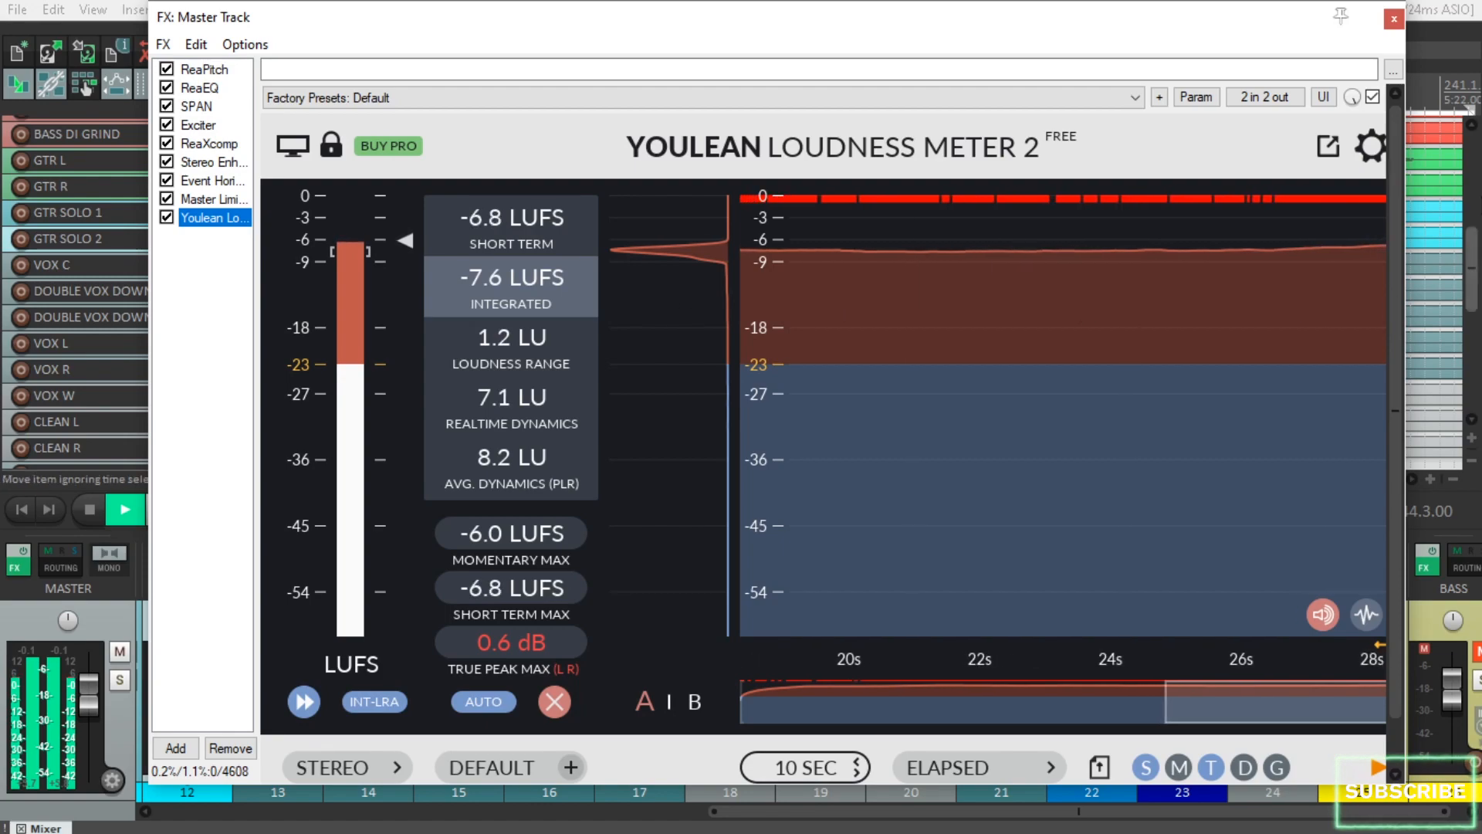
left_click(1393, 21)
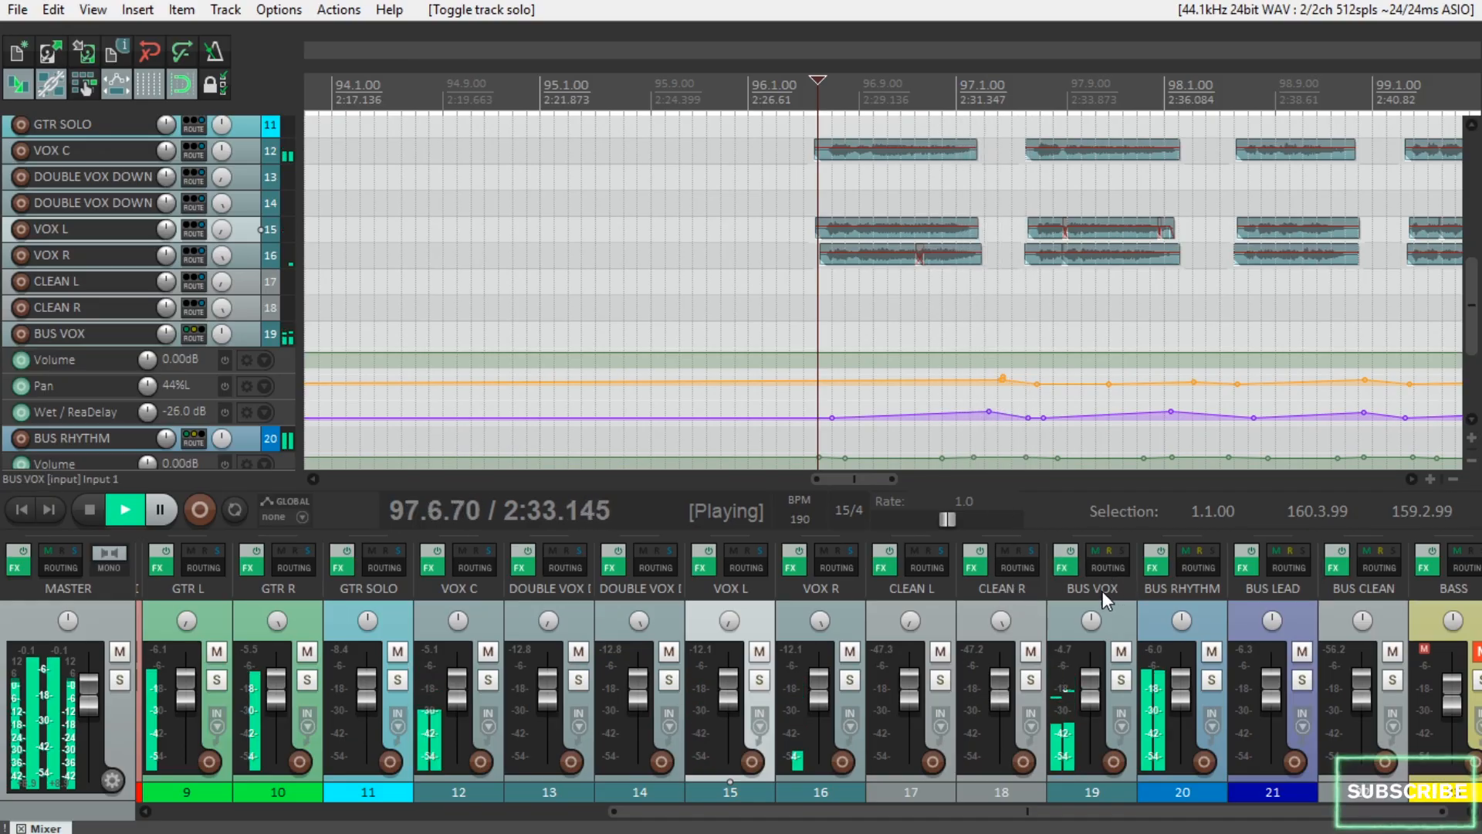
Play the 190 BPM project from bar 99, solo BUS RHYTHM to hear the rhythm guitars, then unsolo it.
scroll(1221, 410, "down", 2)
left_click(1031, 232)
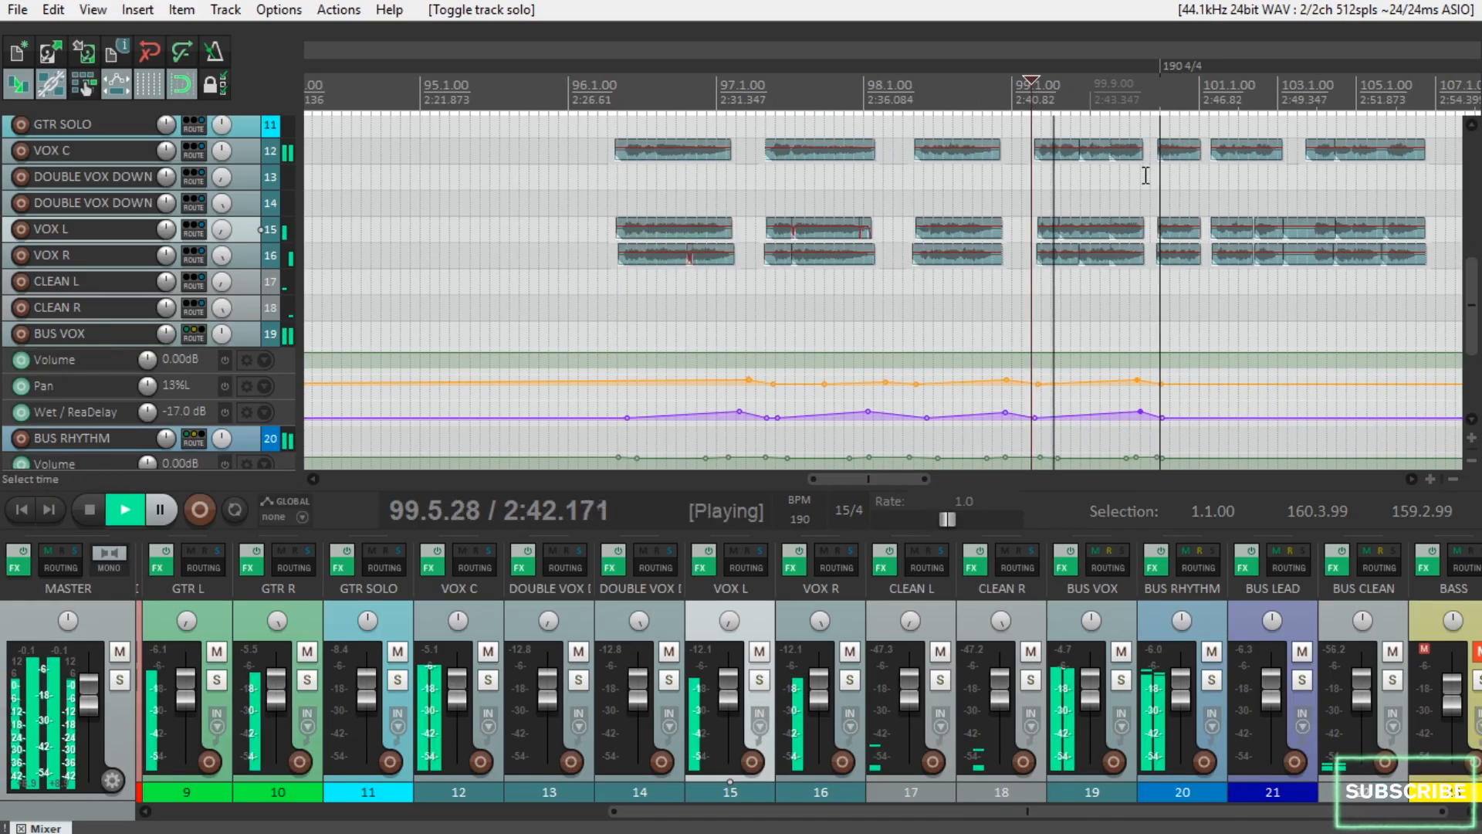
left_click(1213, 681)
scroll(255, 332, "up", 3)
scroll(1173, 271, "up", 4)
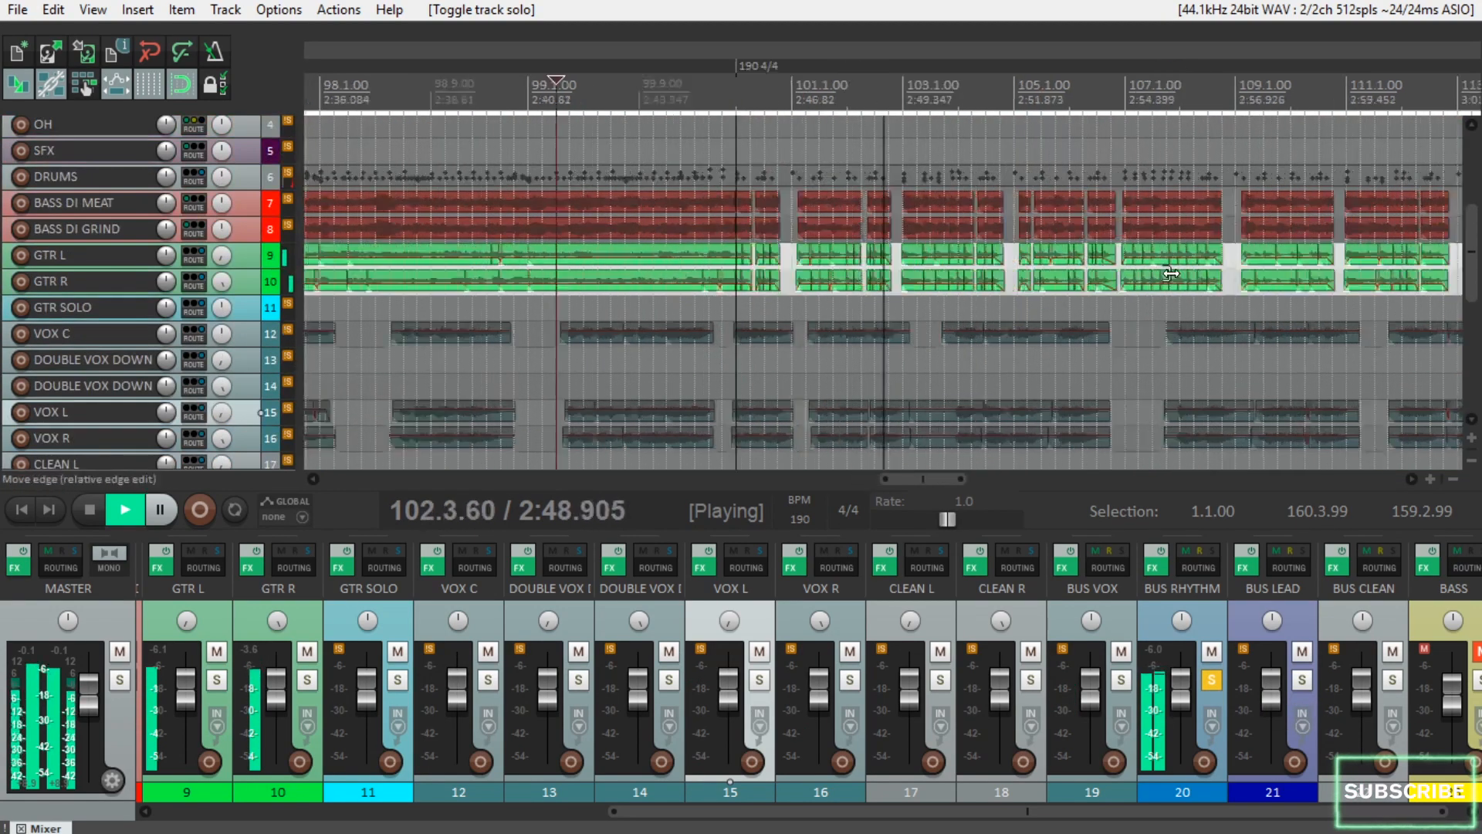
left_click(1214, 681)
Solo BASS DI MEAT together with BASS DI GRIND to hear the basses, then unsolo both tracks.
scroll(1004, 680, "up", 4)
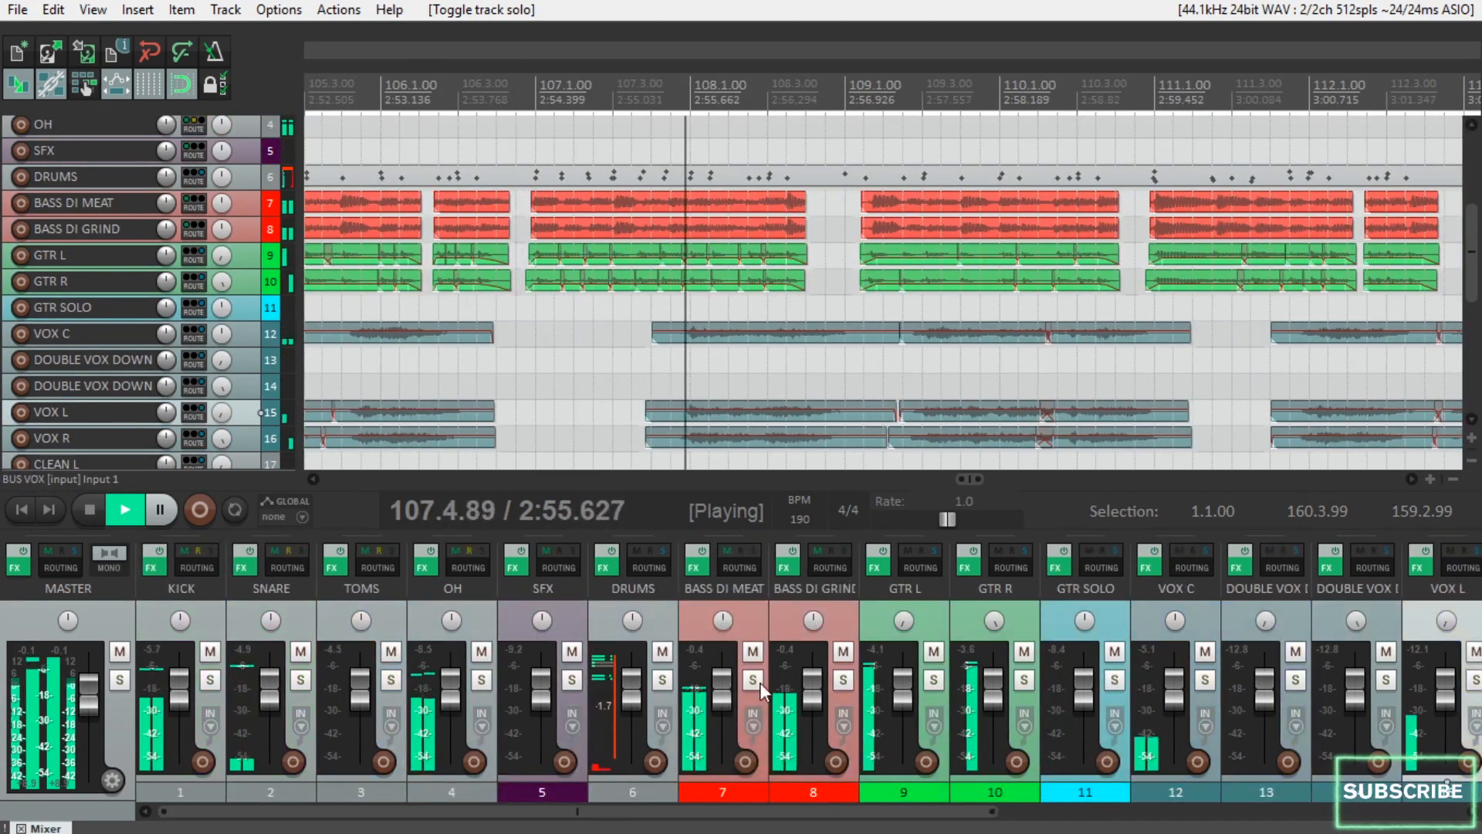
left_click(753, 679)
left_click(843, 682)
left_click(843, 683)
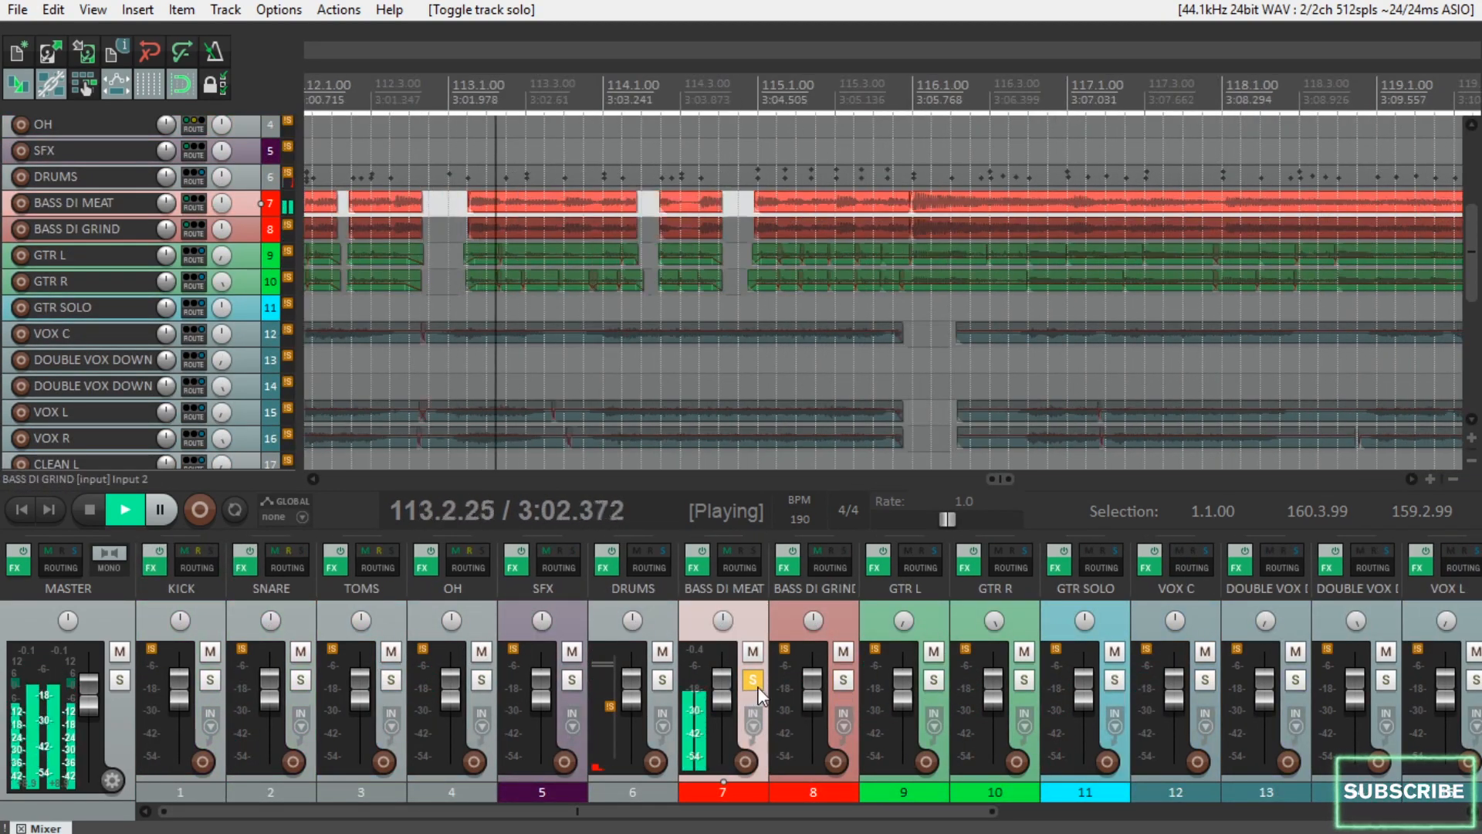
left_click(752, 681)
Listen to BUS RHYTHM and BUS VOX soloed one after the other, leaving both unsoloed.
scroll(1135, 687, "down", 4)
left_click(1195, 681)
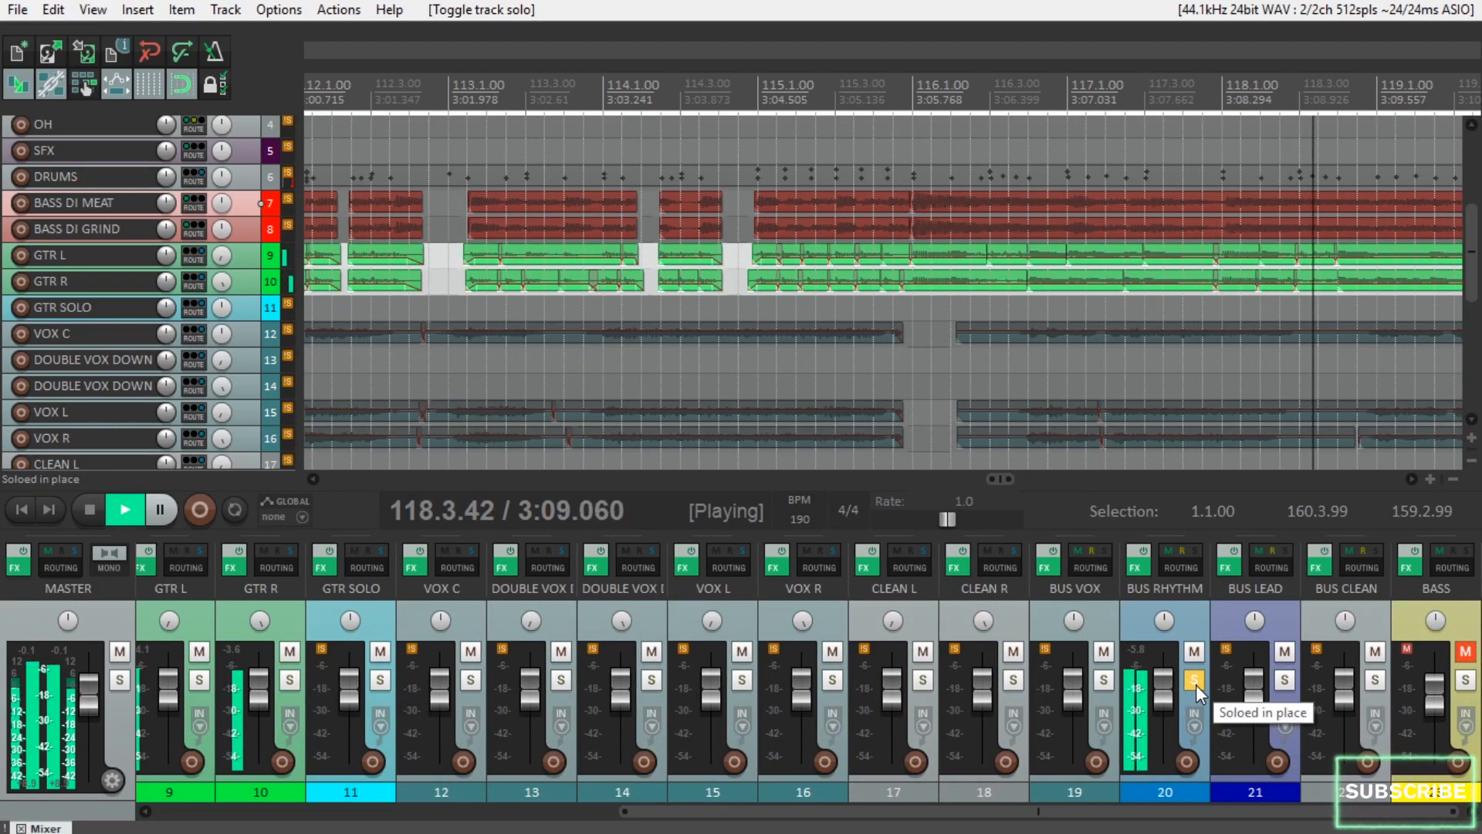
left_click(1195, 681)
left_click(1104, 679)
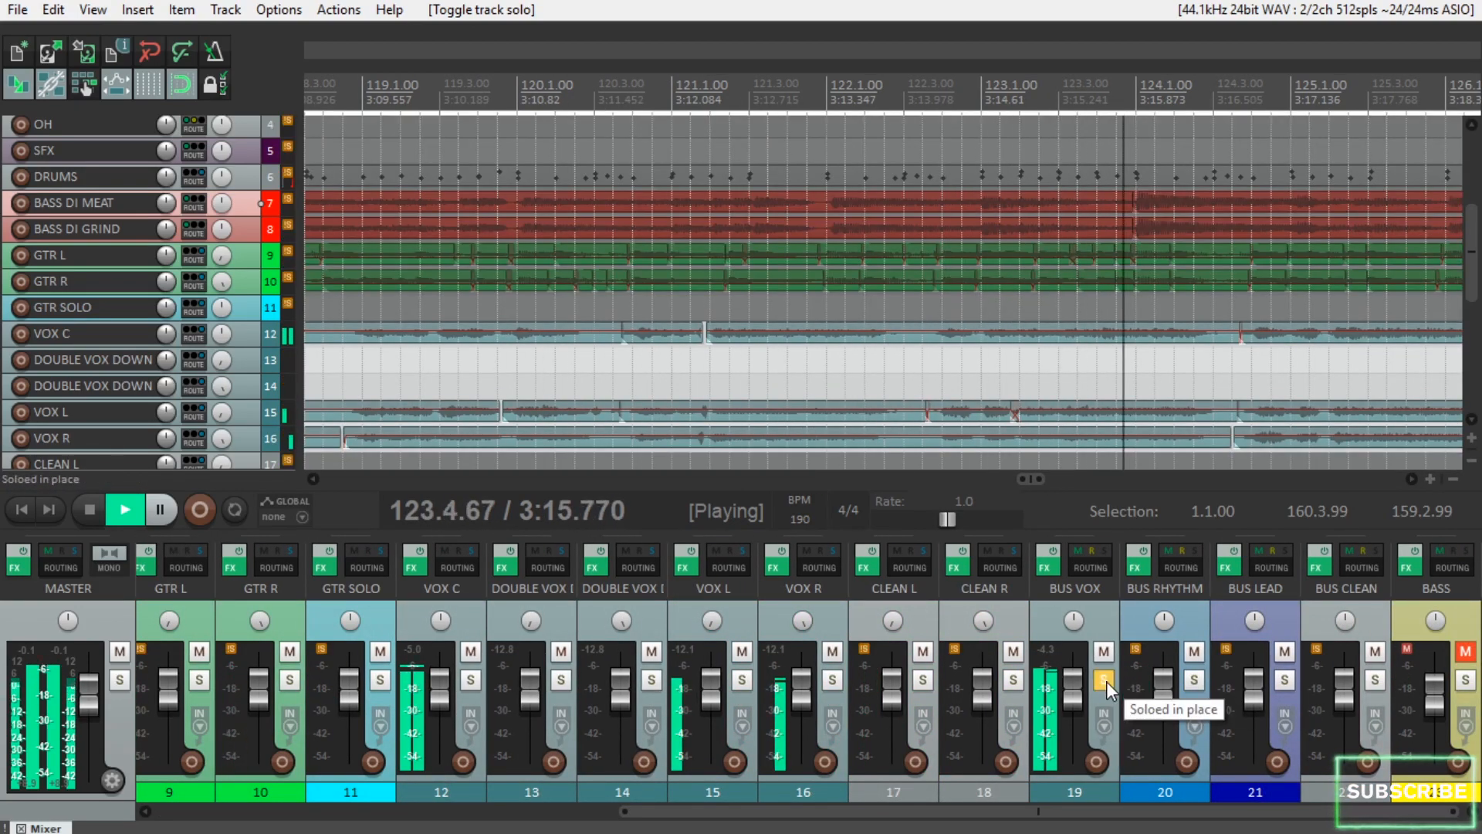
left_click(1104, 680)
Listen to the DRUMS track and GTR SOLO soloed one after the other, leaving both unsoloed.
scroll(1121, 674, "up", 4)
left_click(662, 680)
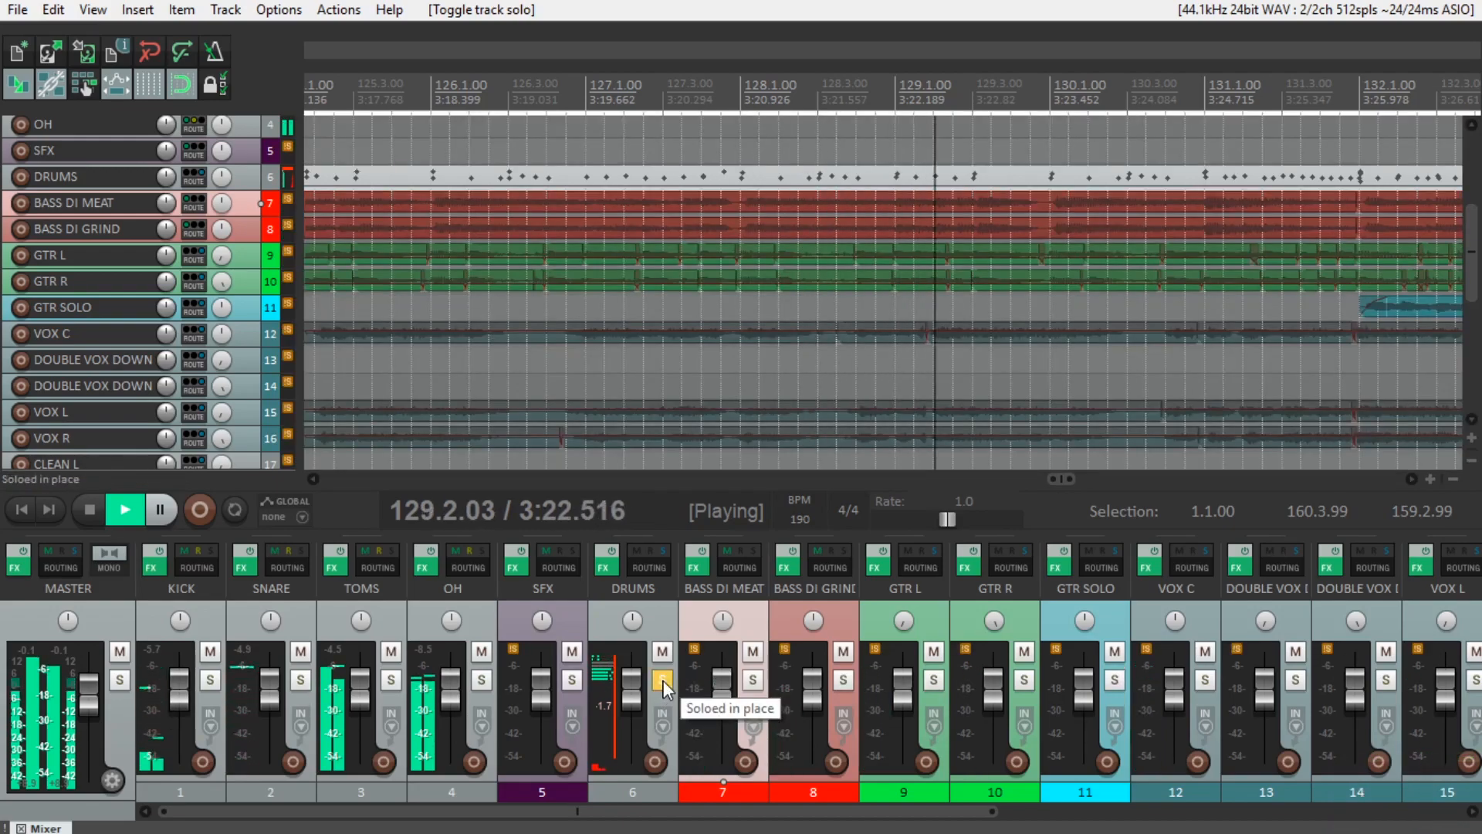
left_click(662, 680)
scroll(1248, 674, "down", 4)
scroll(1122, 678, "up", 4)
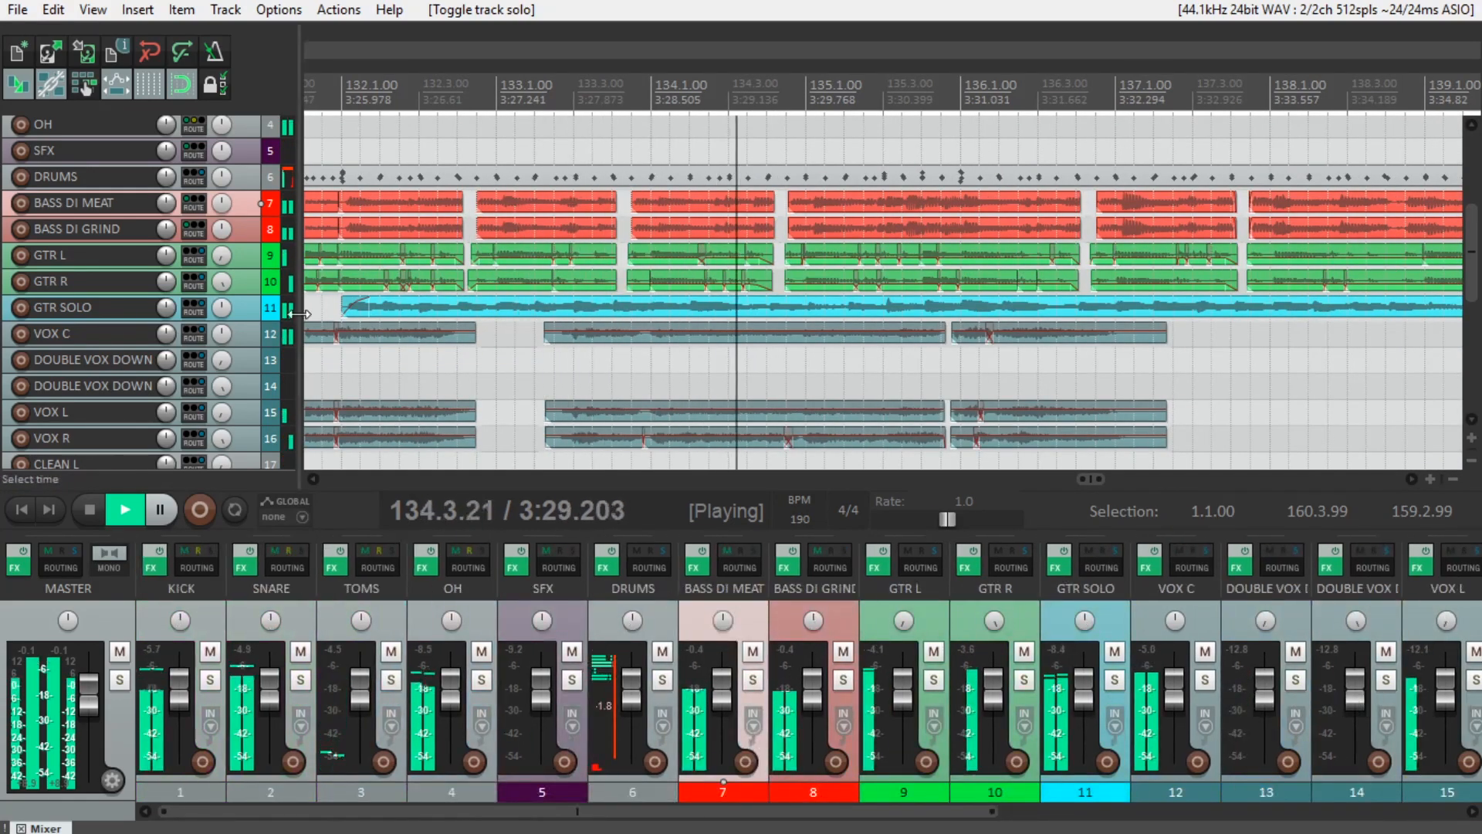
left_click(1114, 679)
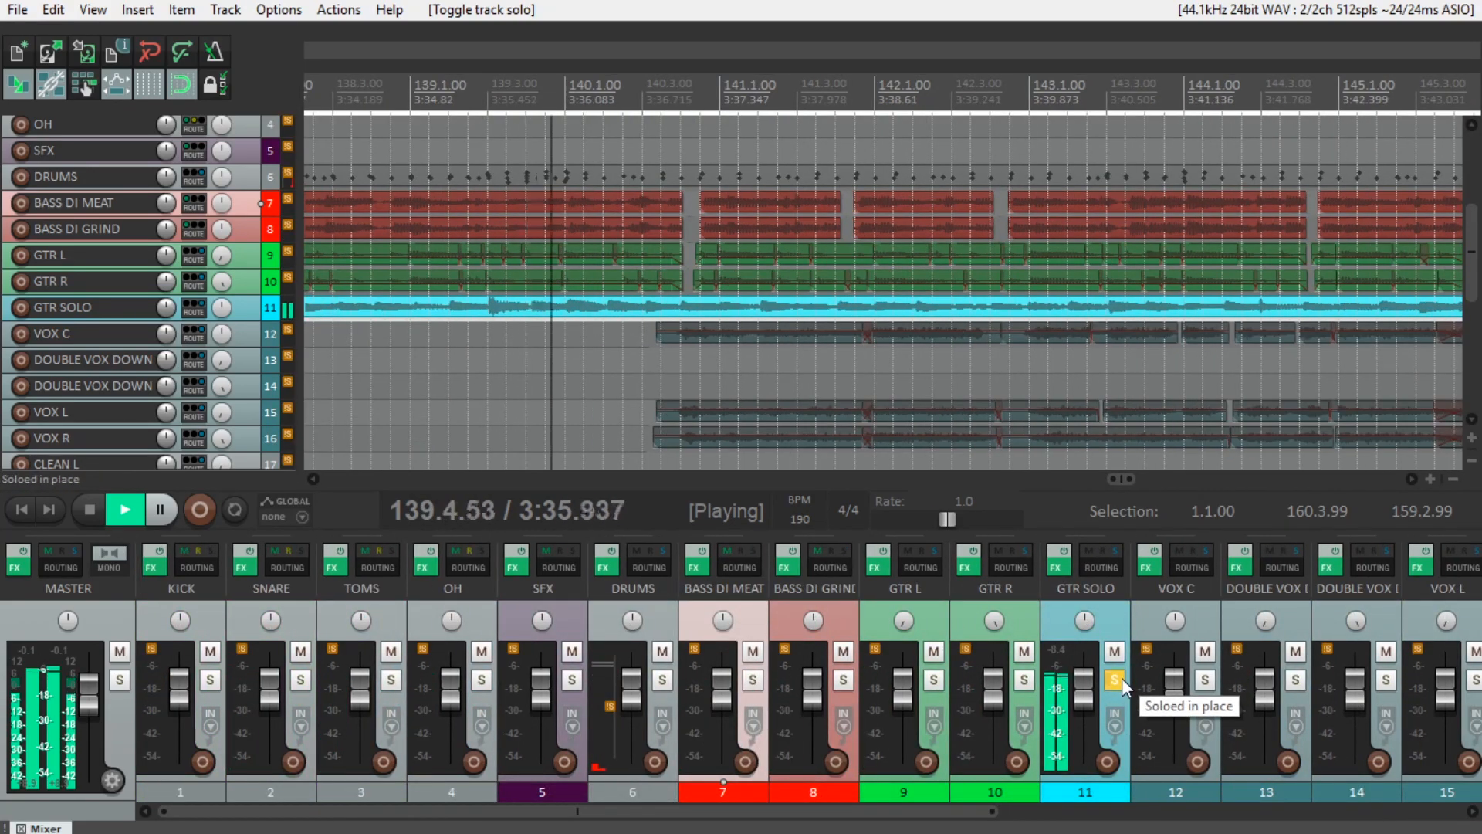
left_click(1122, 678)
Play the full mix from bar 144 and examine the alternating 7/4 and 9/4 bars at 90 BPM.
scroll(1135, 280, "down", 5)
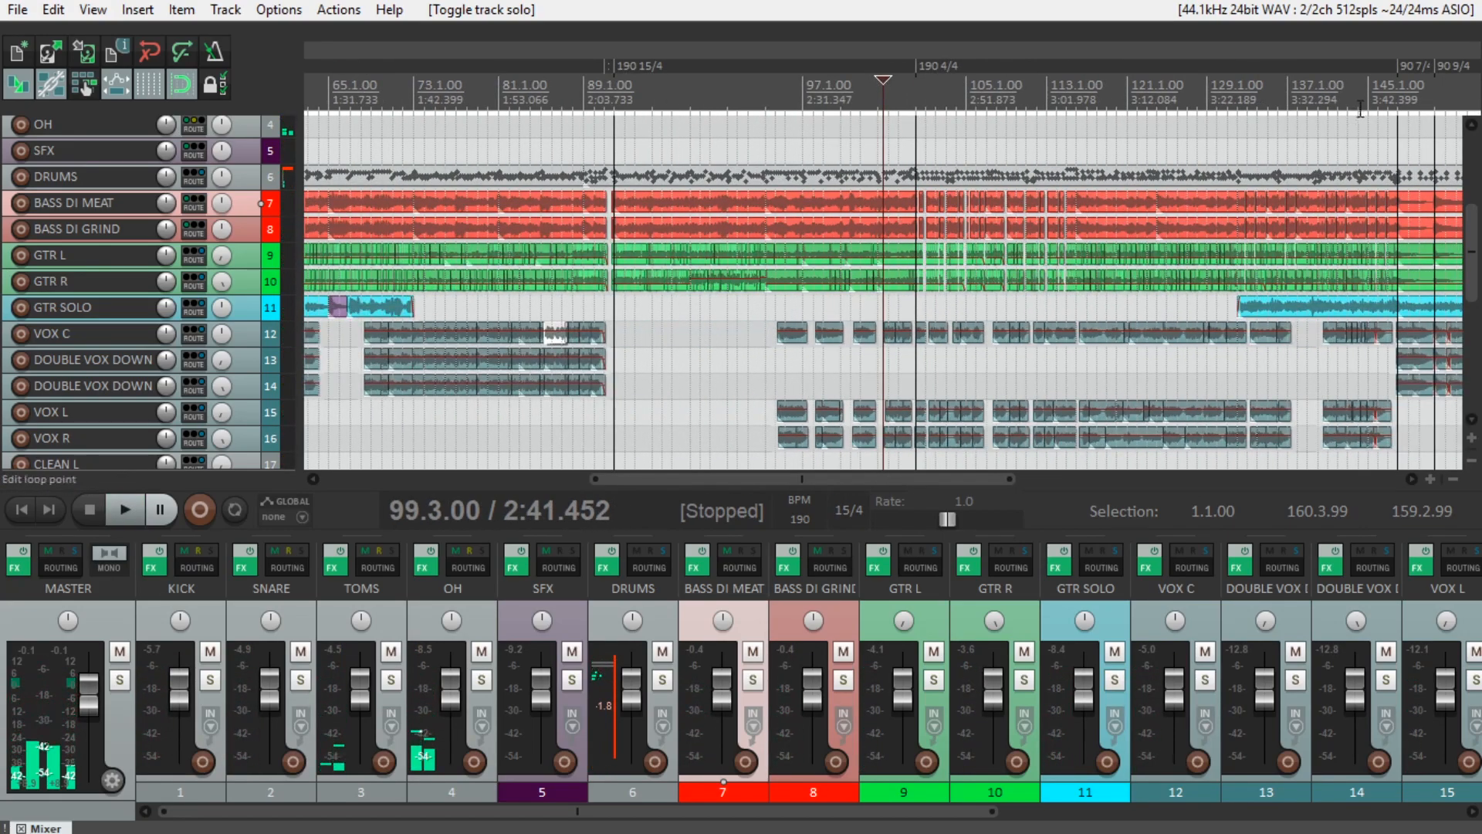
scroll(1137, 347, "up", 5)
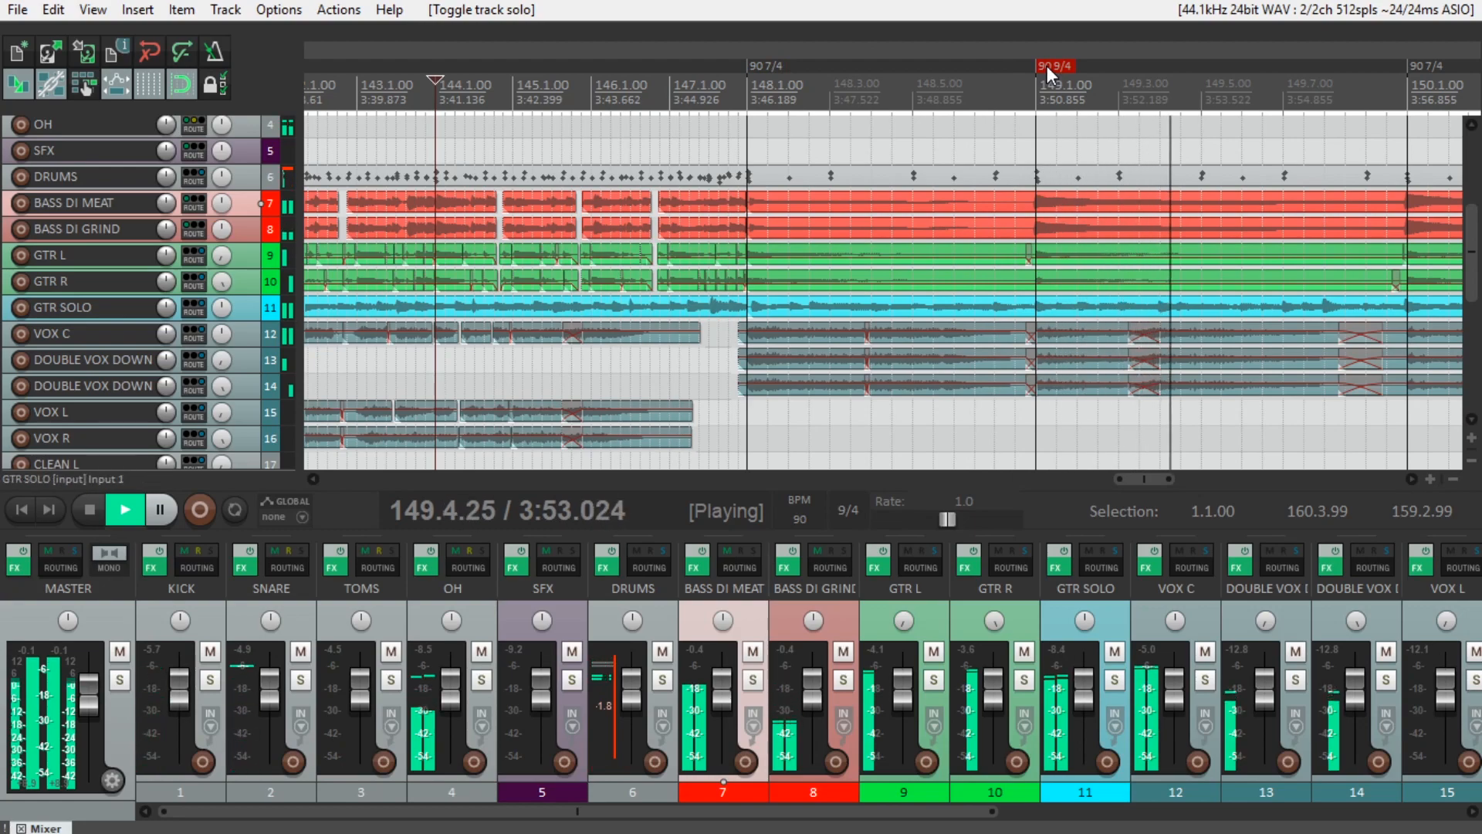
scroll(1091, 219, "up", 3)
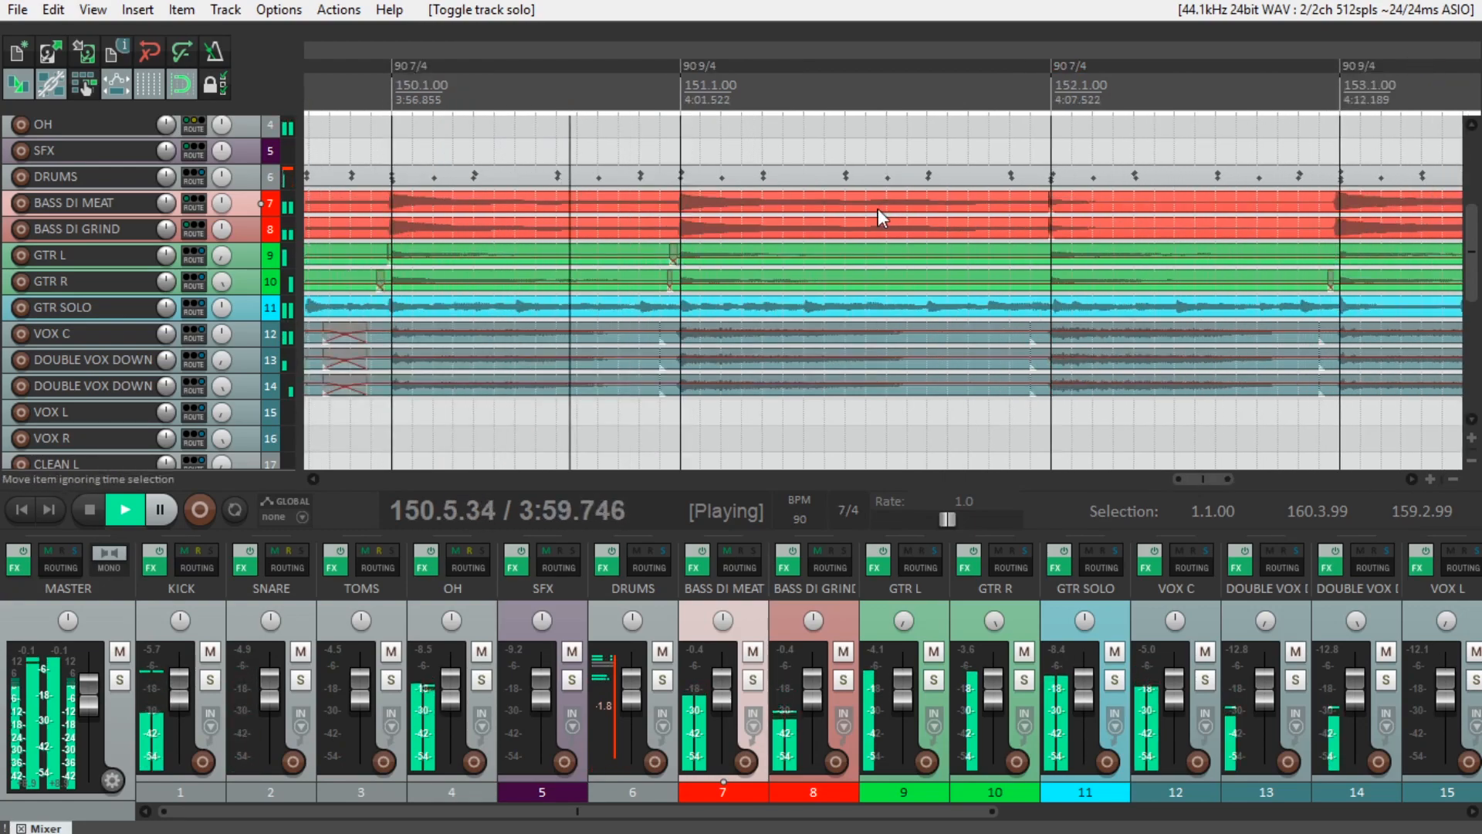
left_click(755, 681)
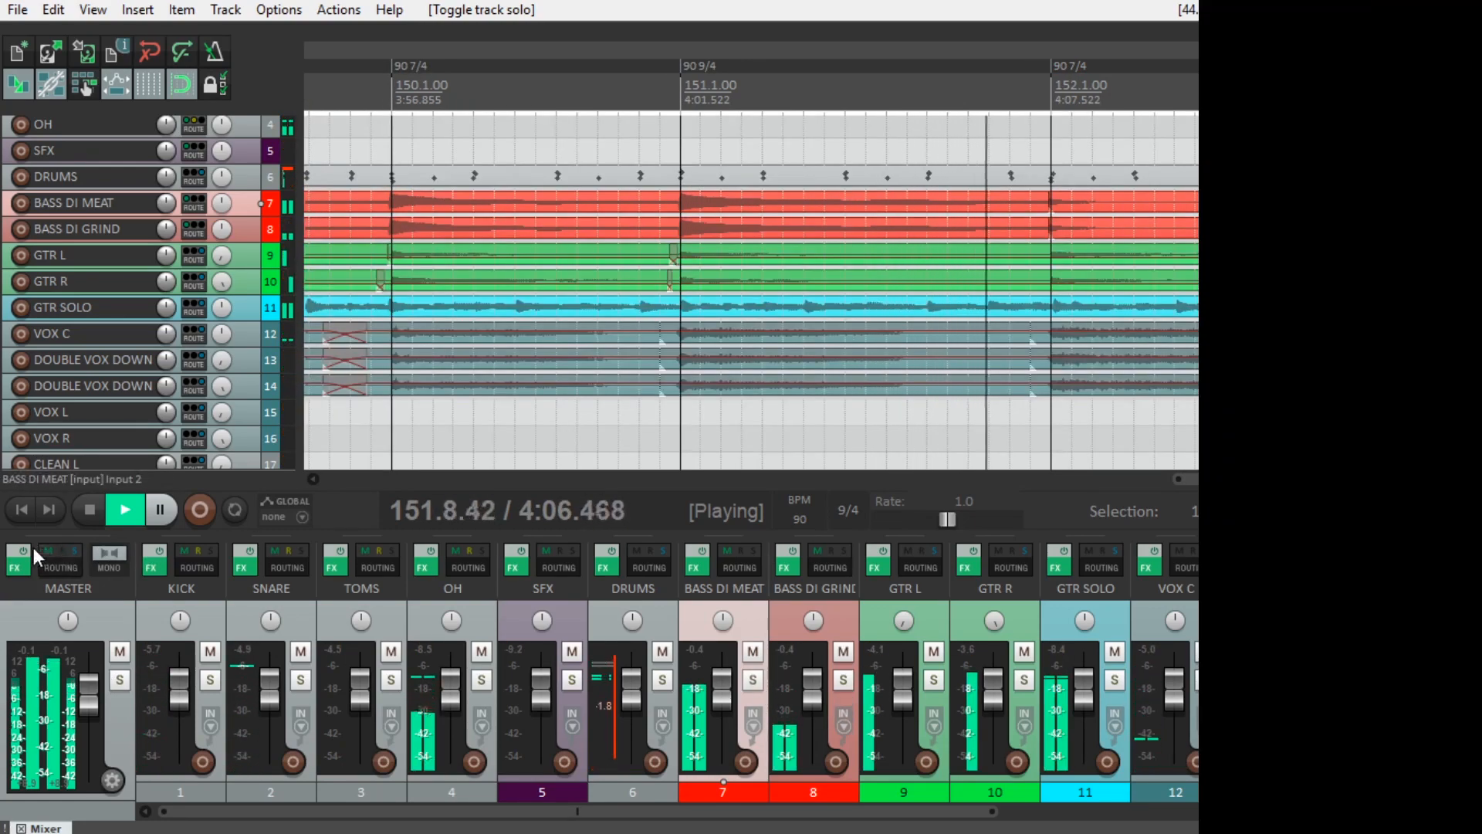
Switch to the YouTube channel page and browse its uploaded videos.
scroll(742, 447, "up", 5)
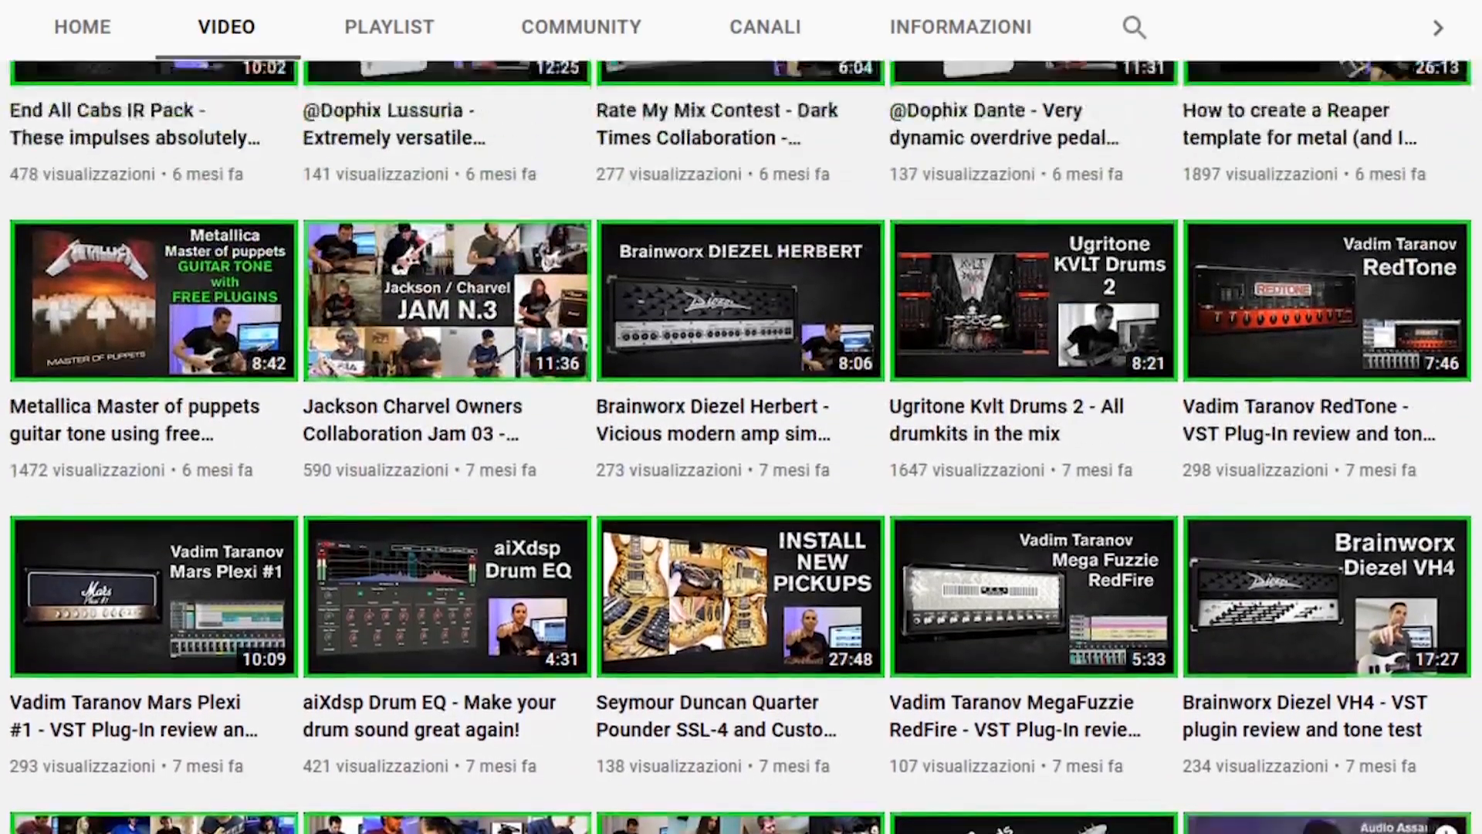
scroll(742, 448, "up", 10)
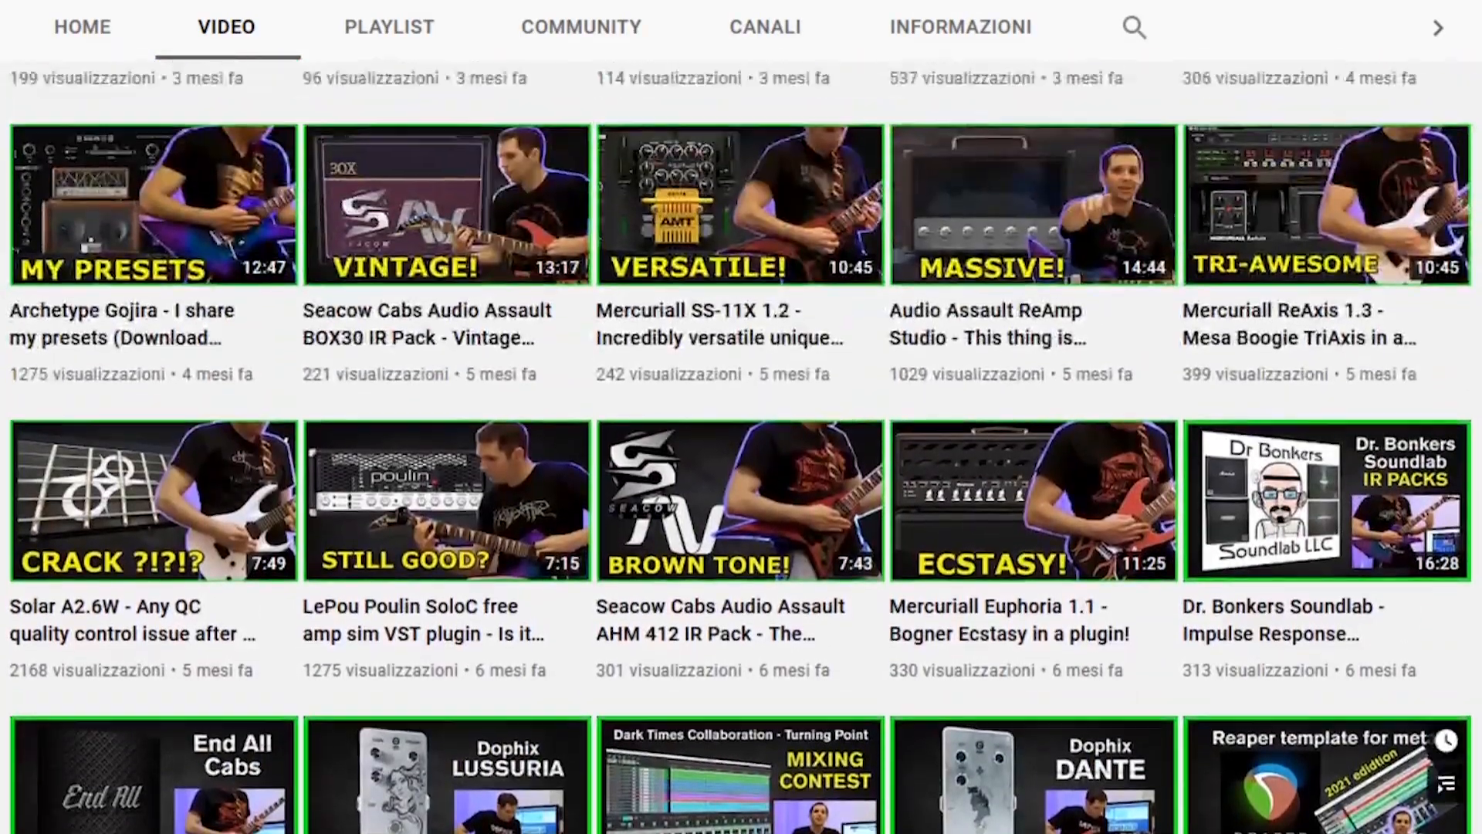
scroll(741, 448, "up", 12)
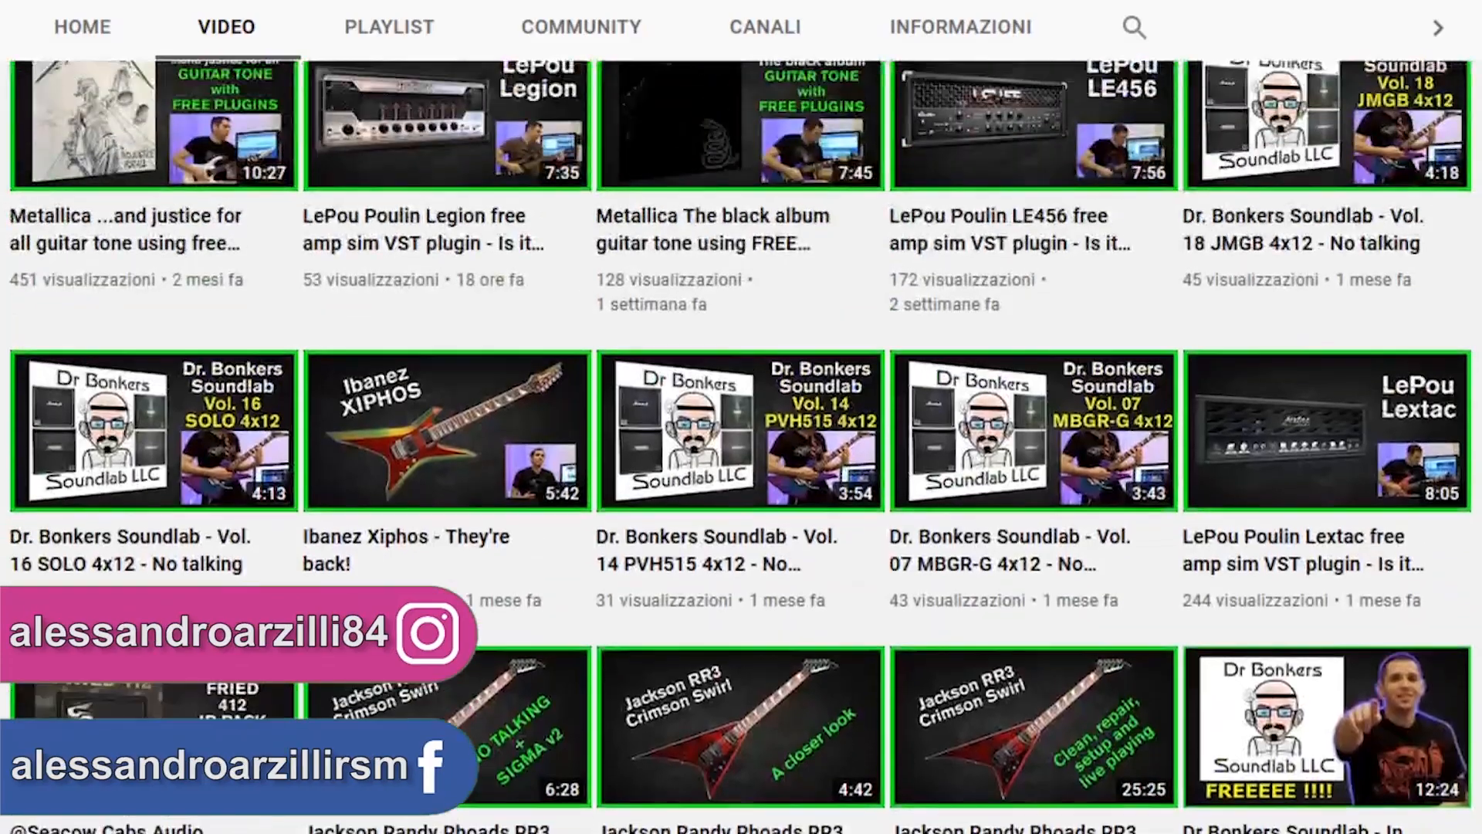
scroll(741, 448, "up", 13)
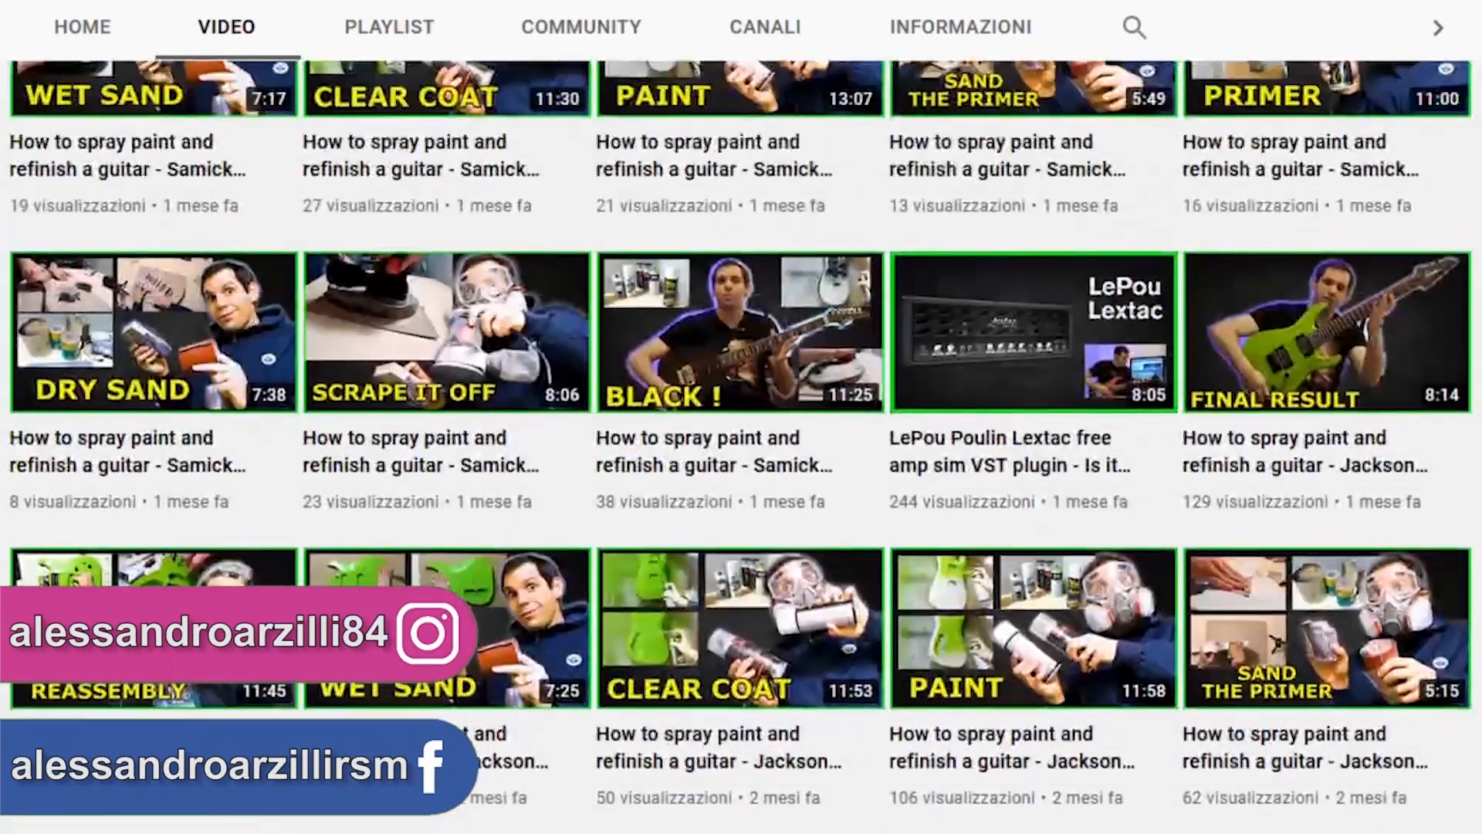
scroll(741, 448, "up", 12)
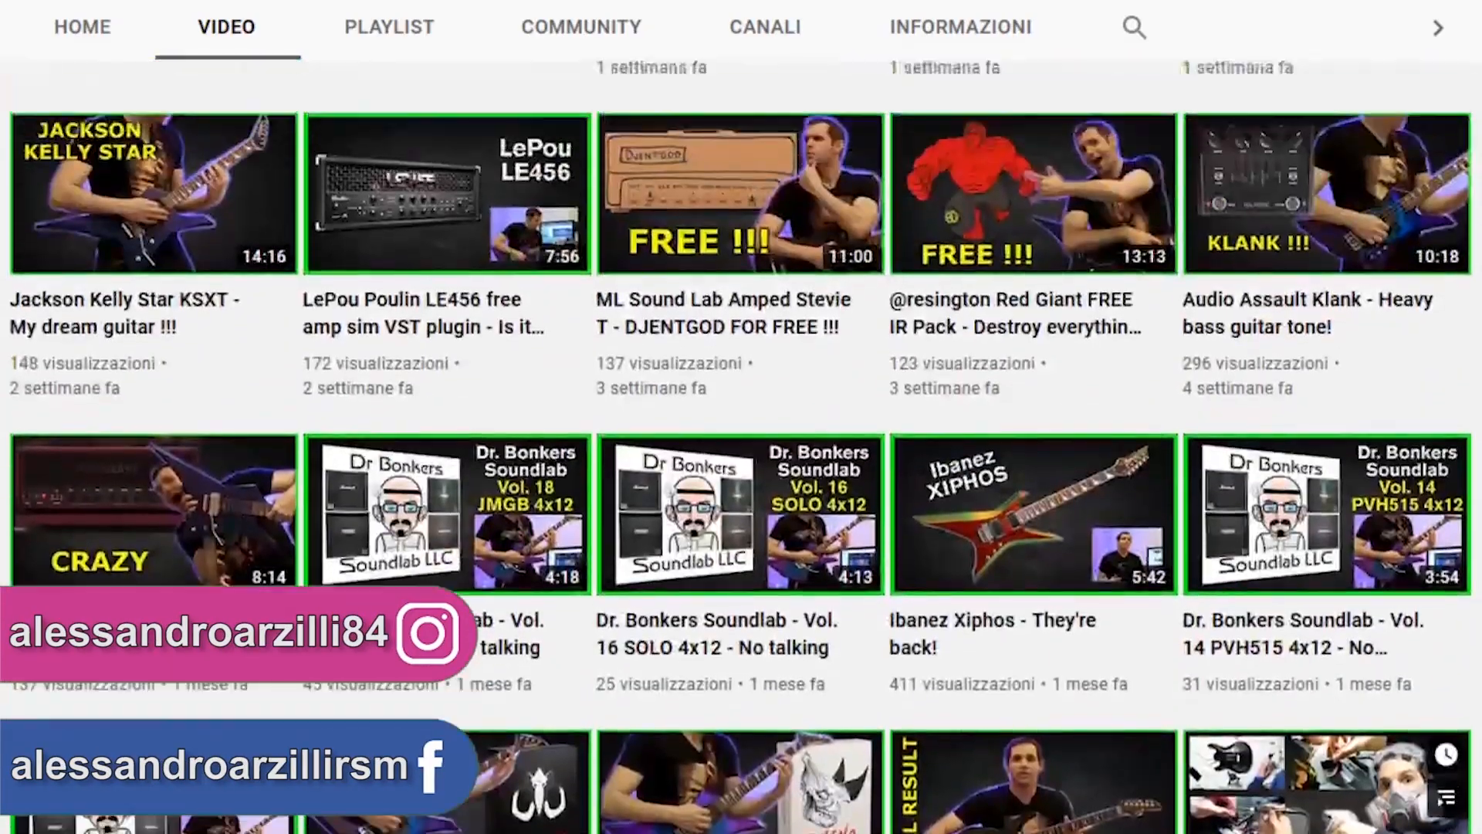
scroll(741, 448, "up", 3)
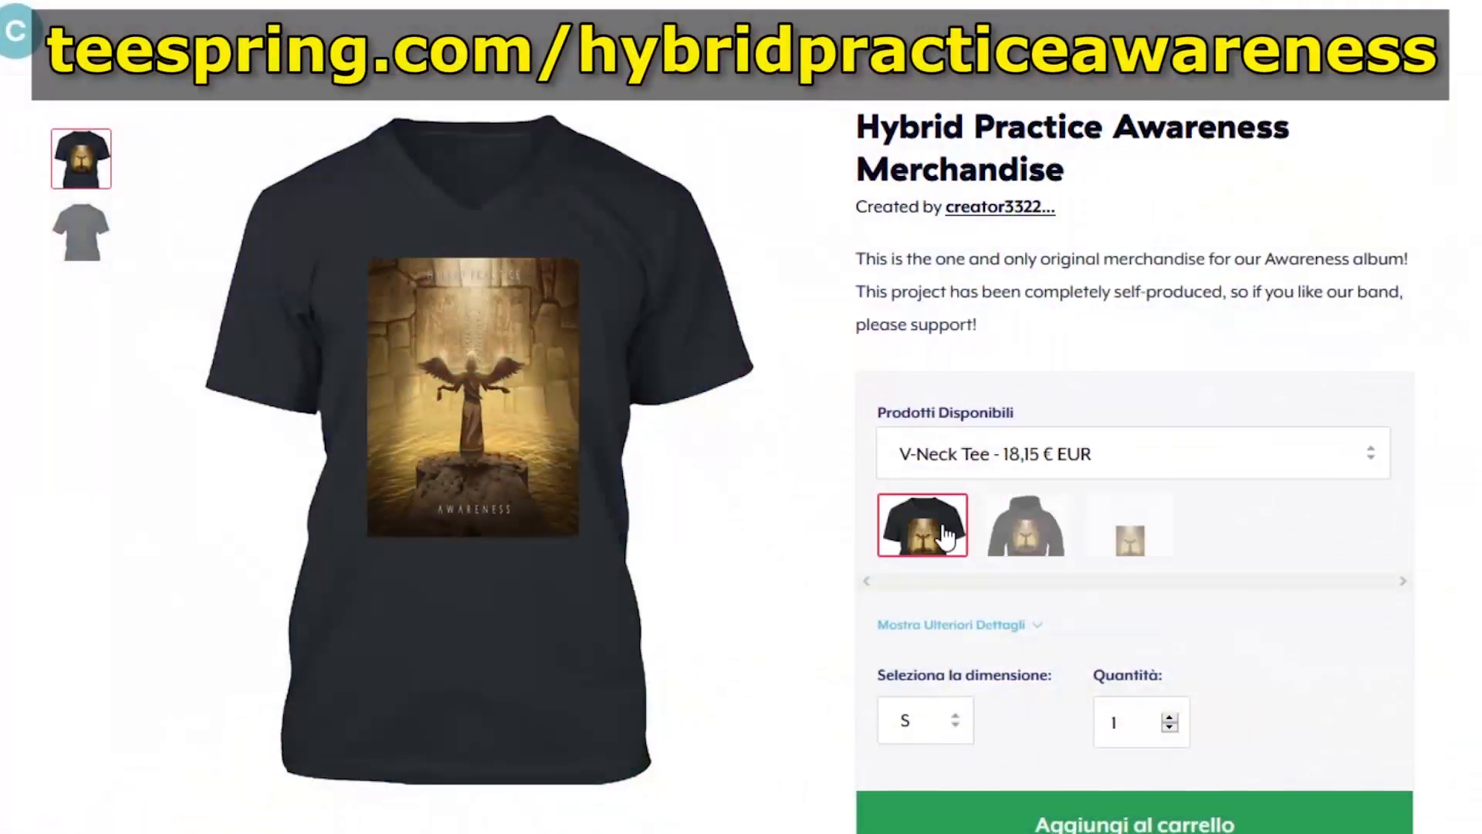
View the Standard College Hoodie and the third product in the Hybrid Practice Awareness merchandise on Teespring.
left_click(1026, 540)
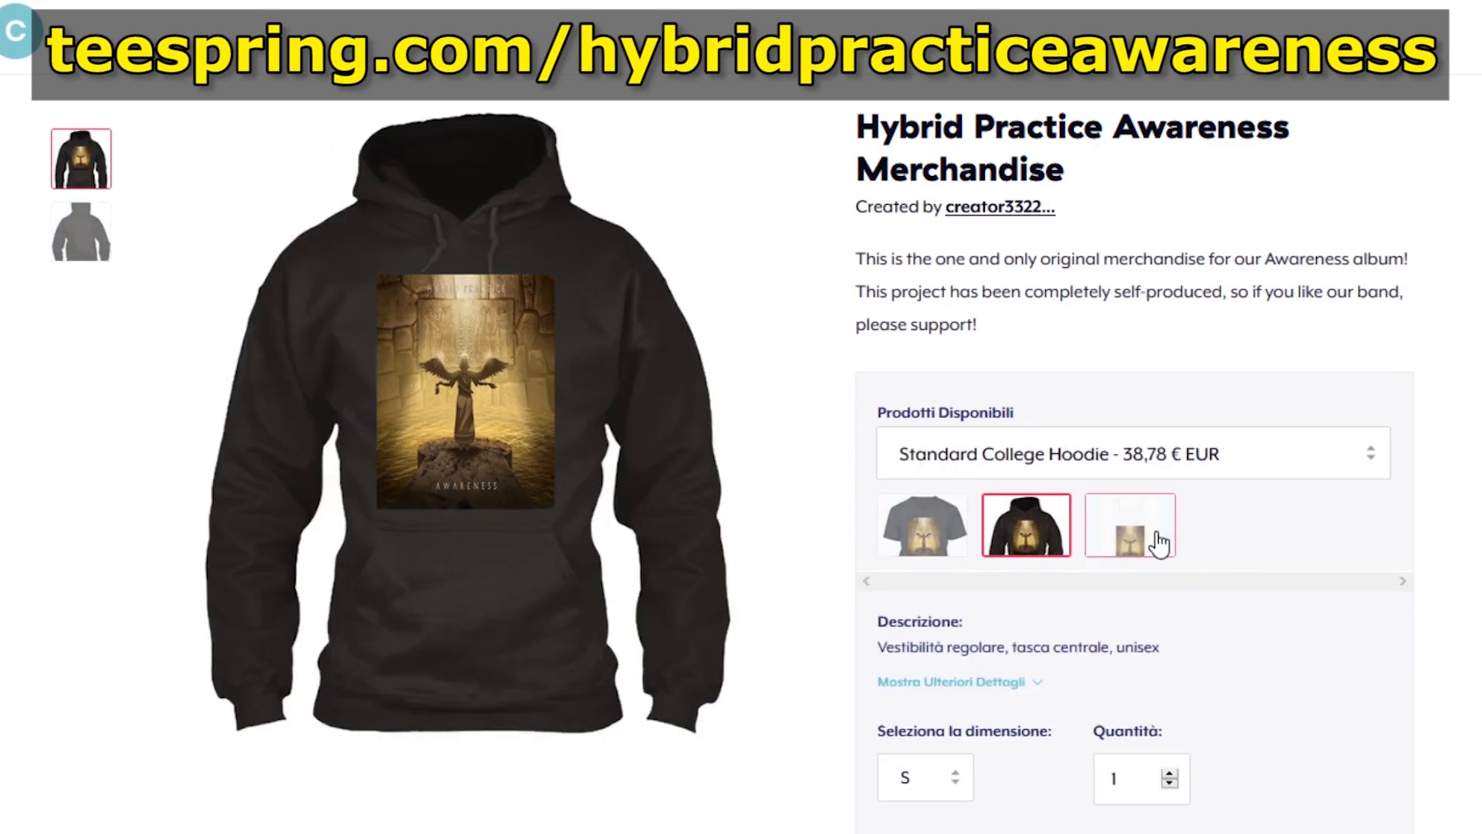
left_click(1131, 537)
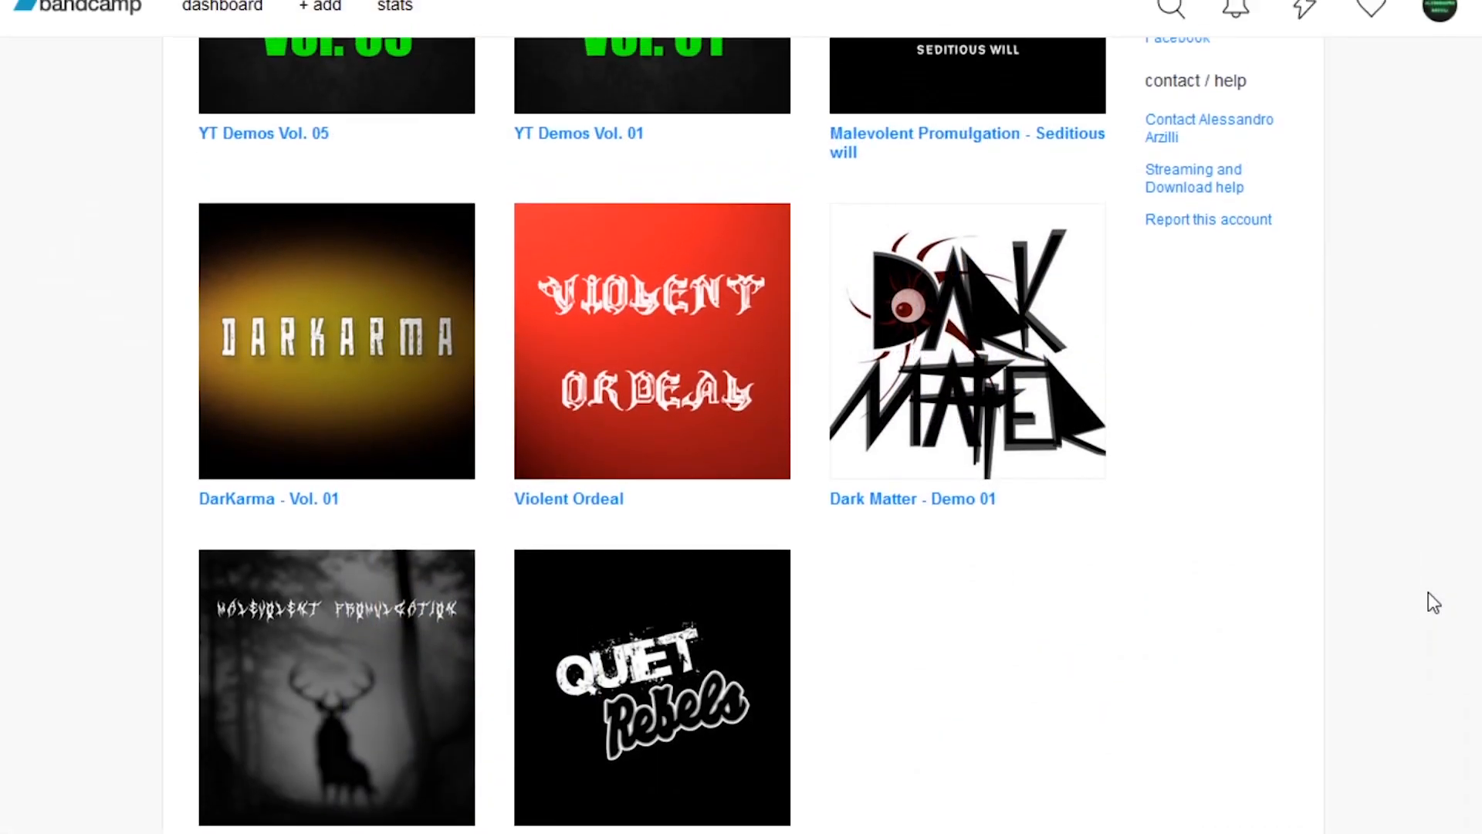
Browse the album releases on the Bandcamp page and the Facebook group "Amp Sims and VST plugins for metalheads".
scroll(1428, 591, "up", 5)
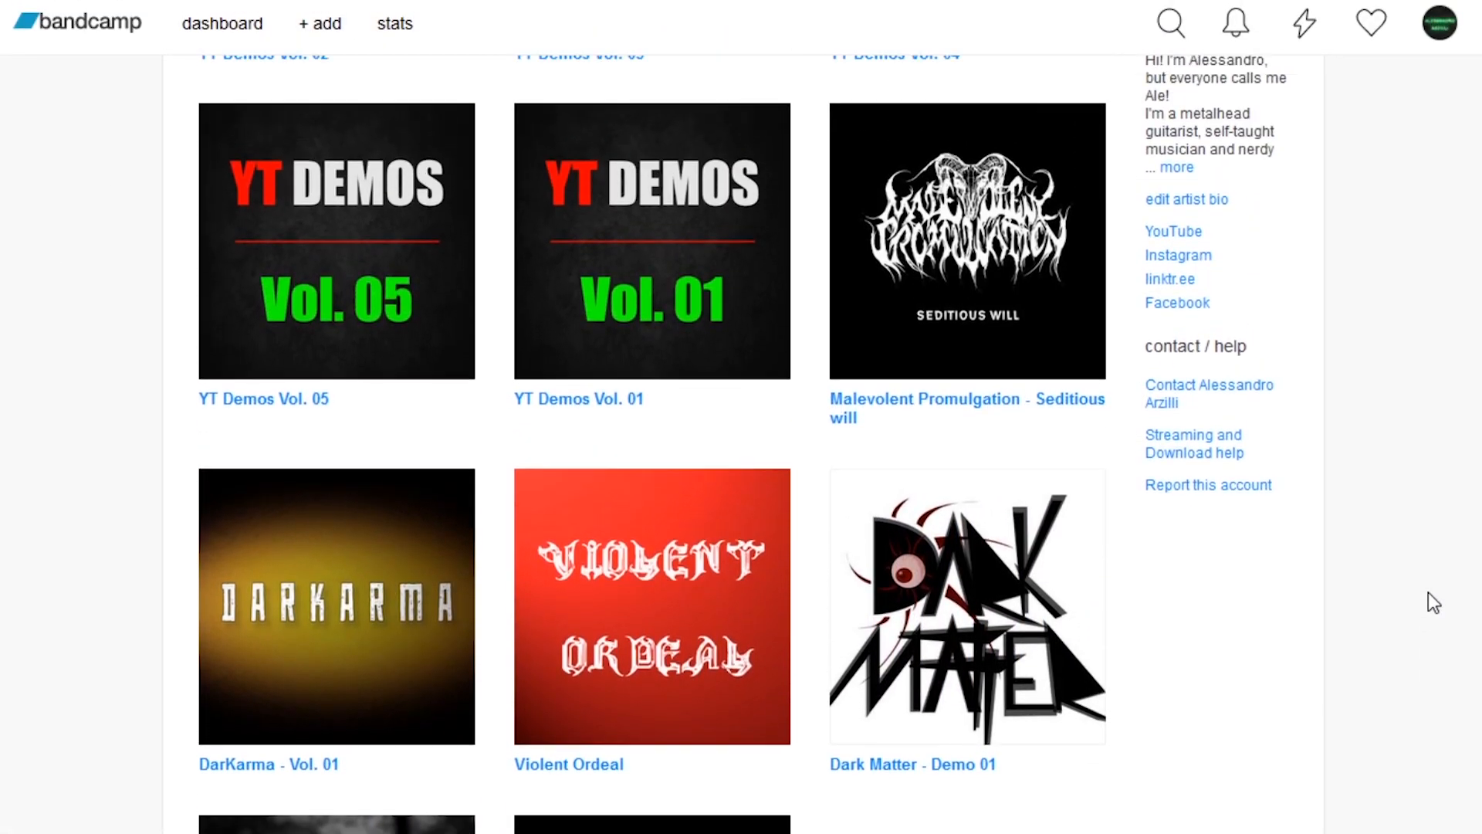
scroll(1429, 592, "up", 5)
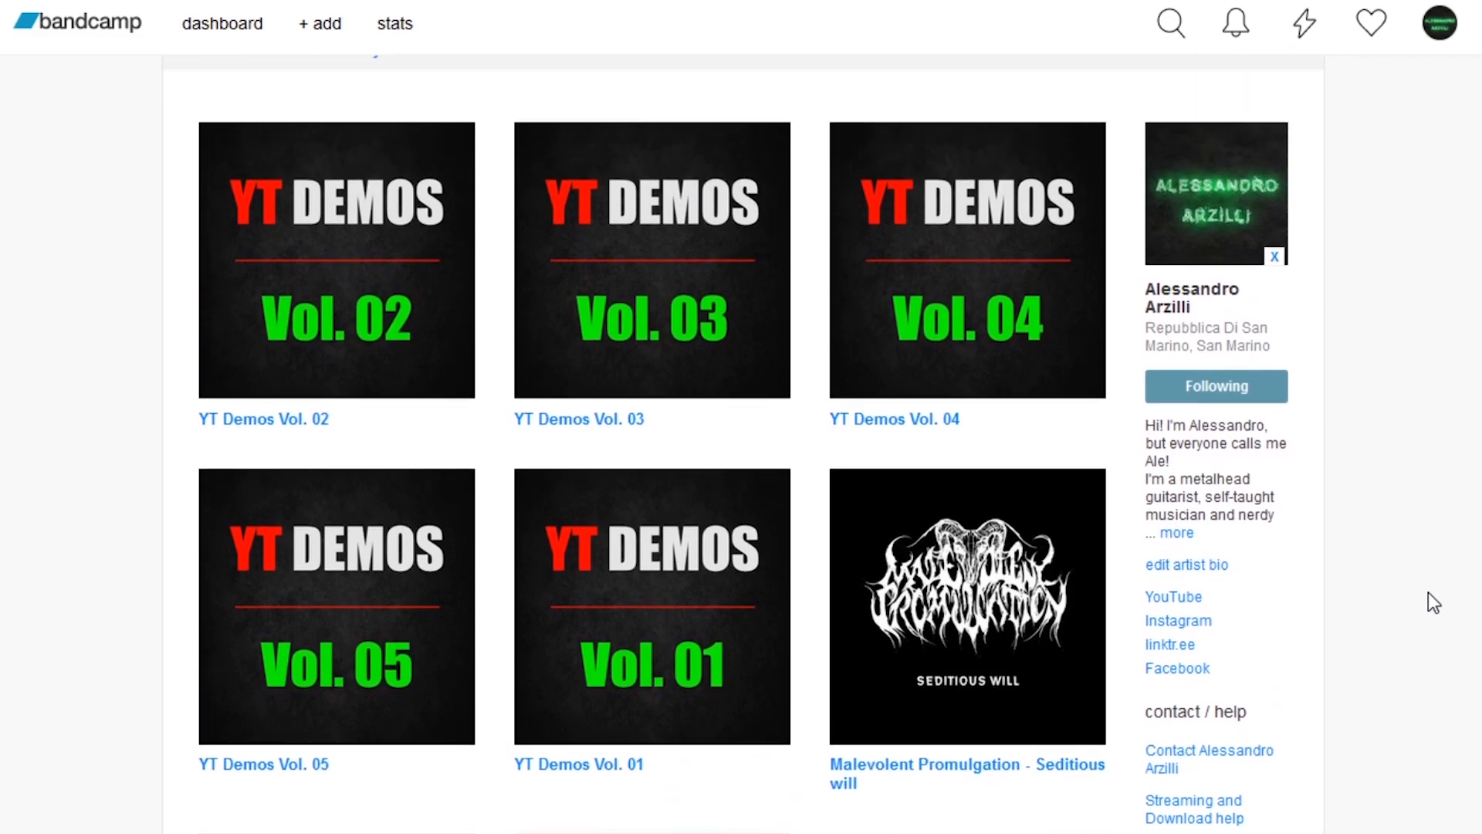
scroll(1428, 591, "up", 3)
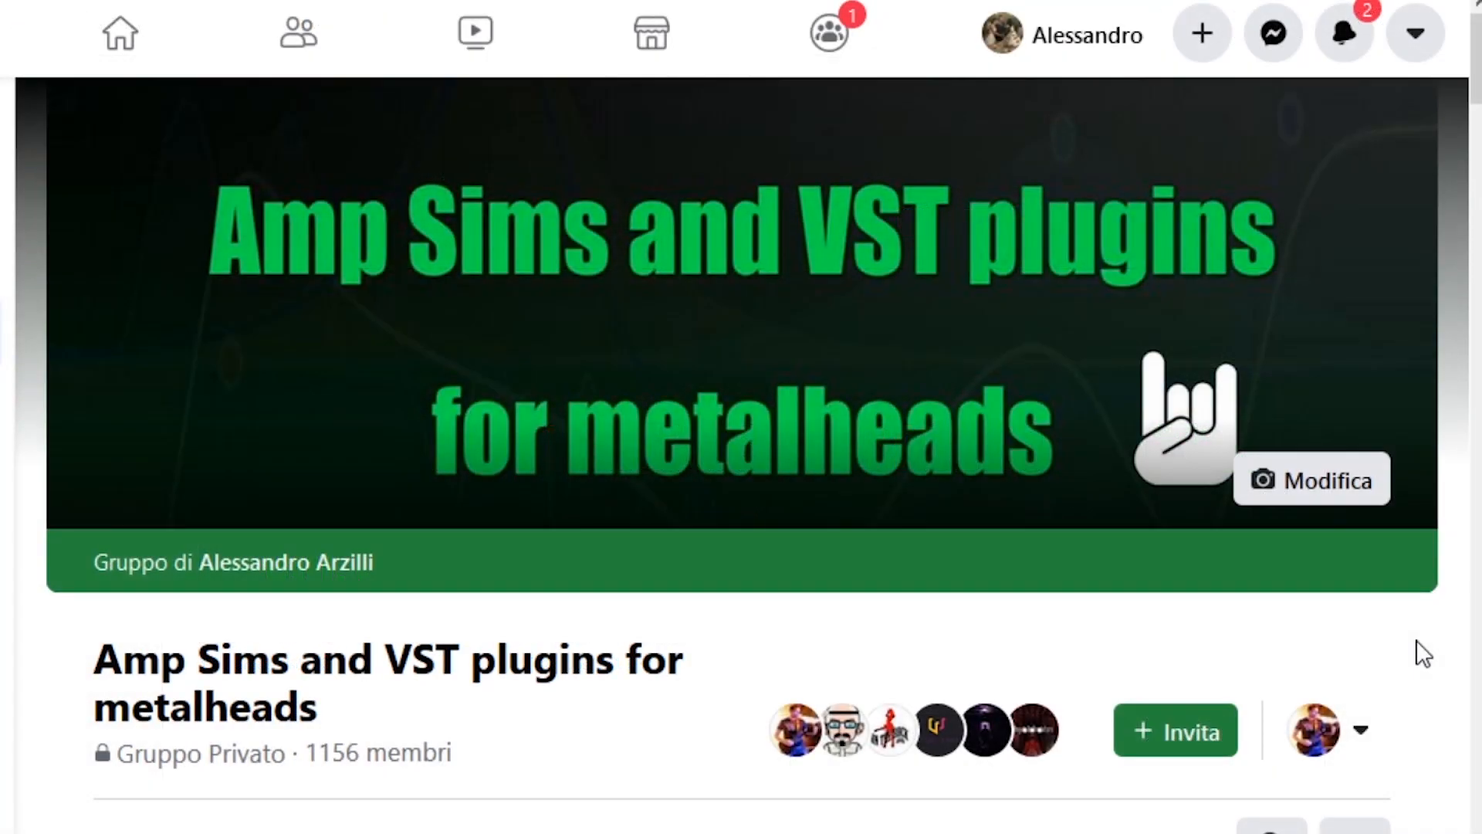
scroll(1418, 641, "down", 7)
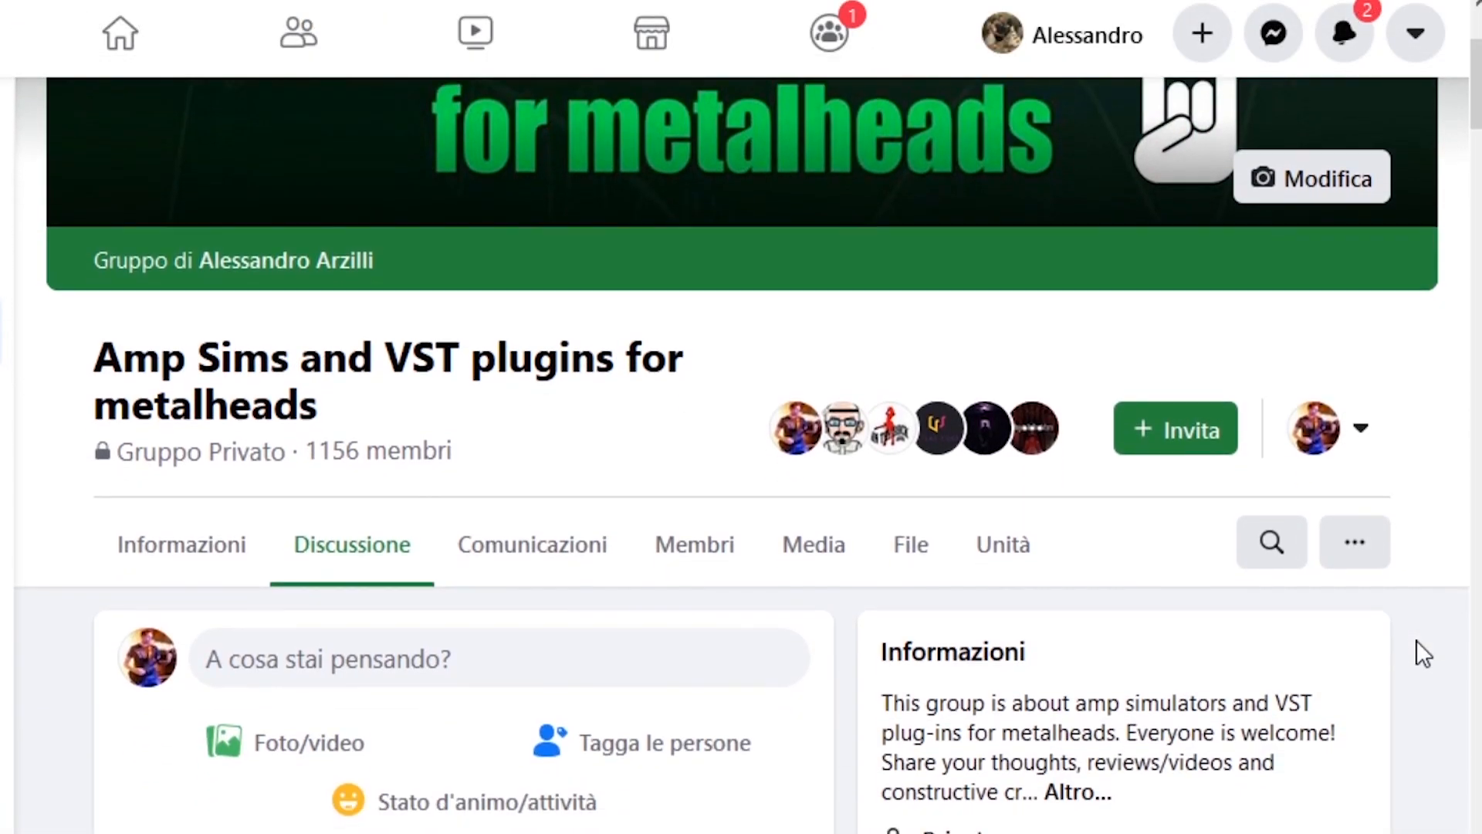
scroll(1416, 638, "down", 8)
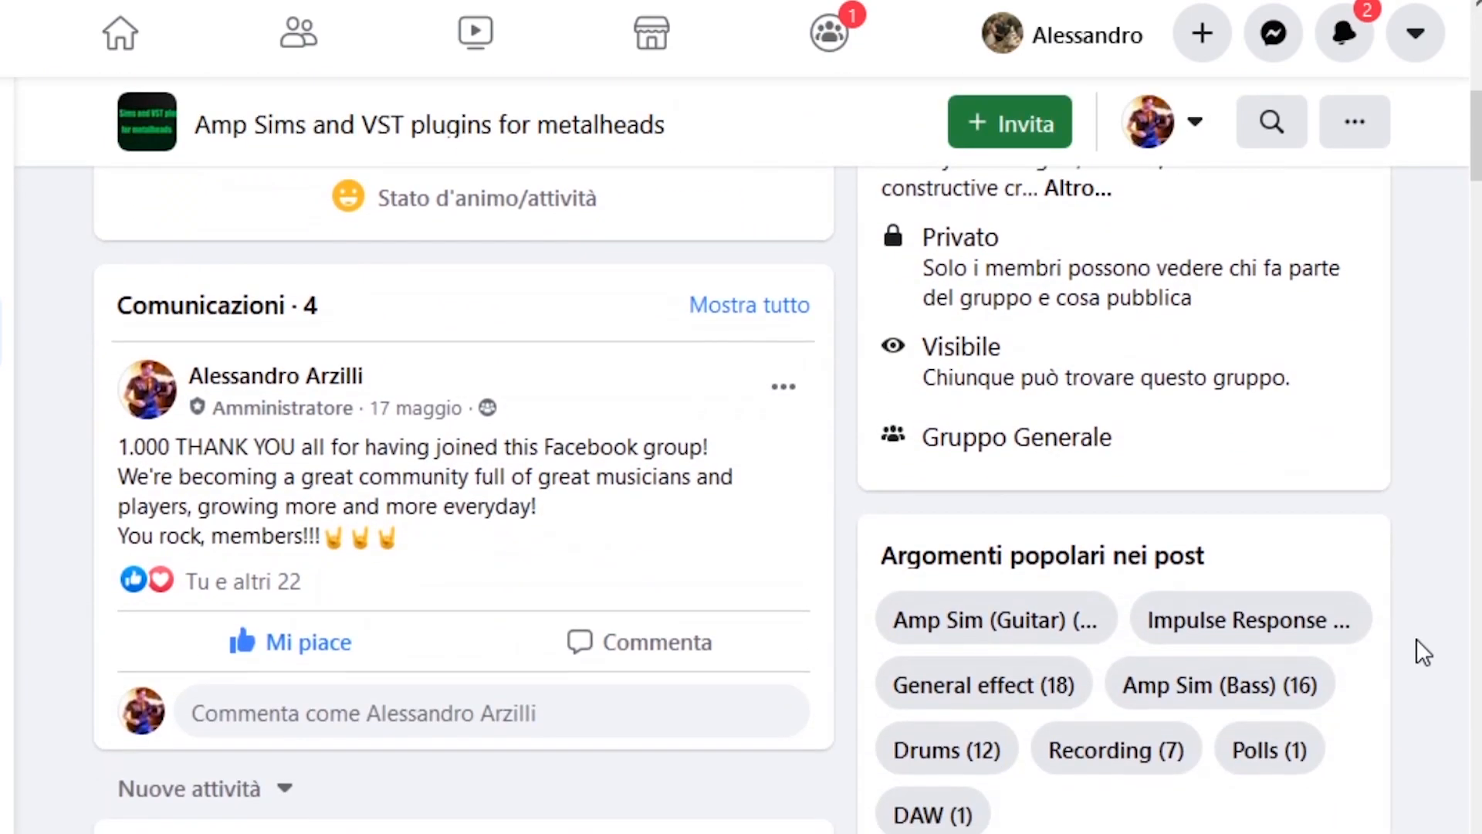
Browse the member posts in the discussion feed of the Facebook group "Amp Sims and VST plugins for metalheads".
scroll(1419, 643, "down", 1)
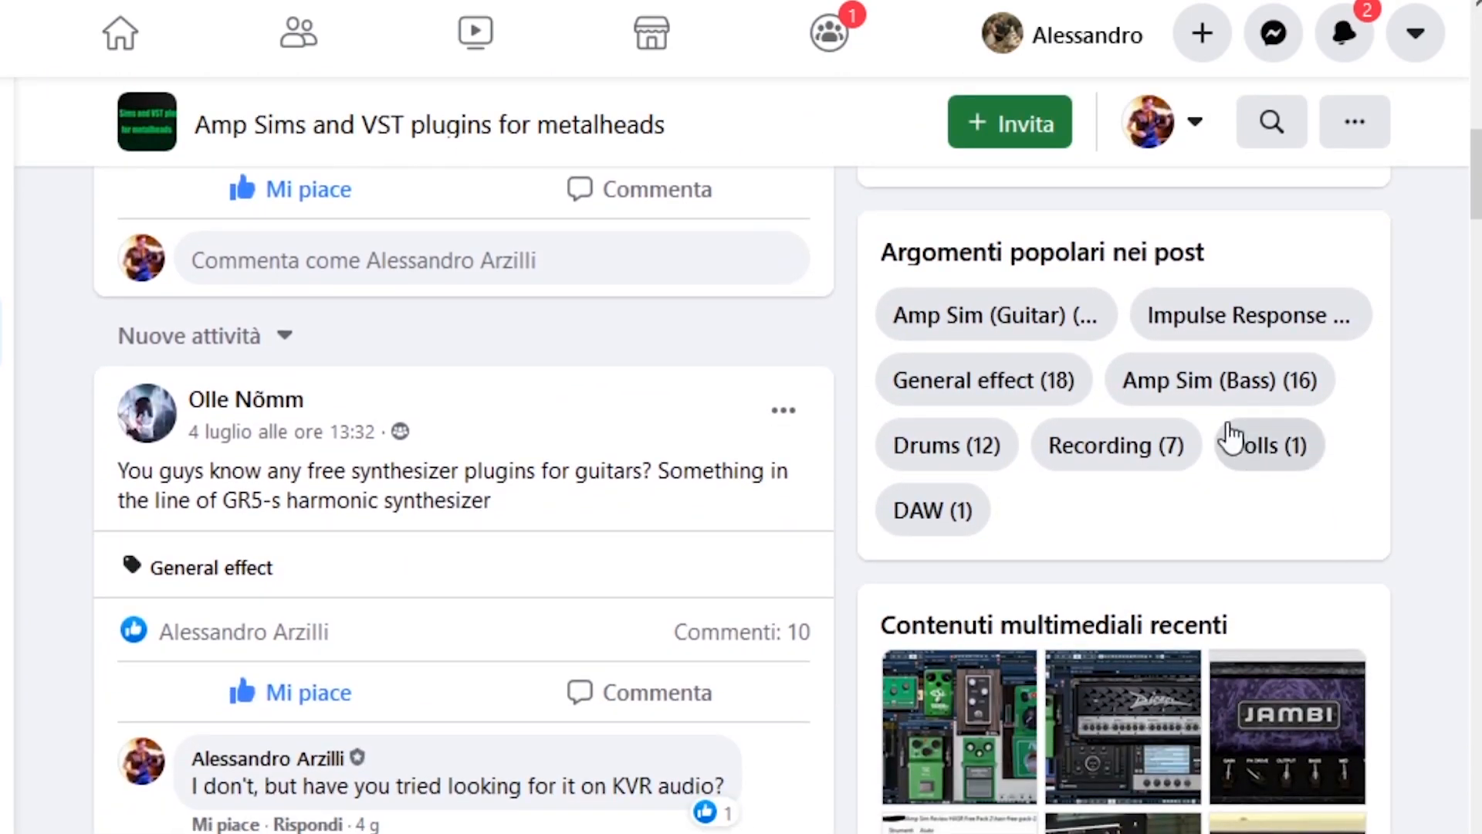
scroll(1277, 529, "down", 15)
scroll(1371, 534, "down", 12)
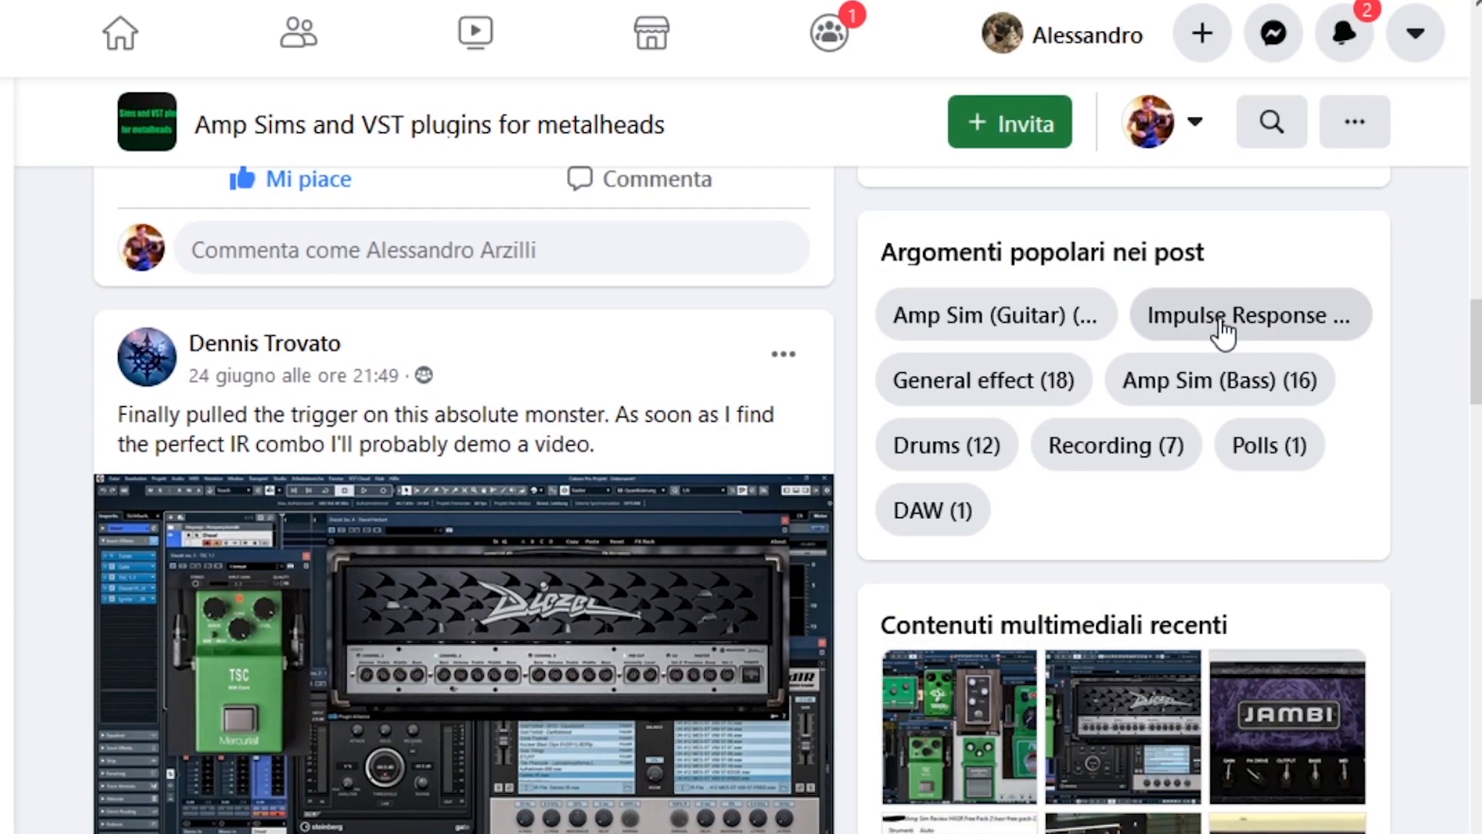
scroll(1224, 332, "down", 20)
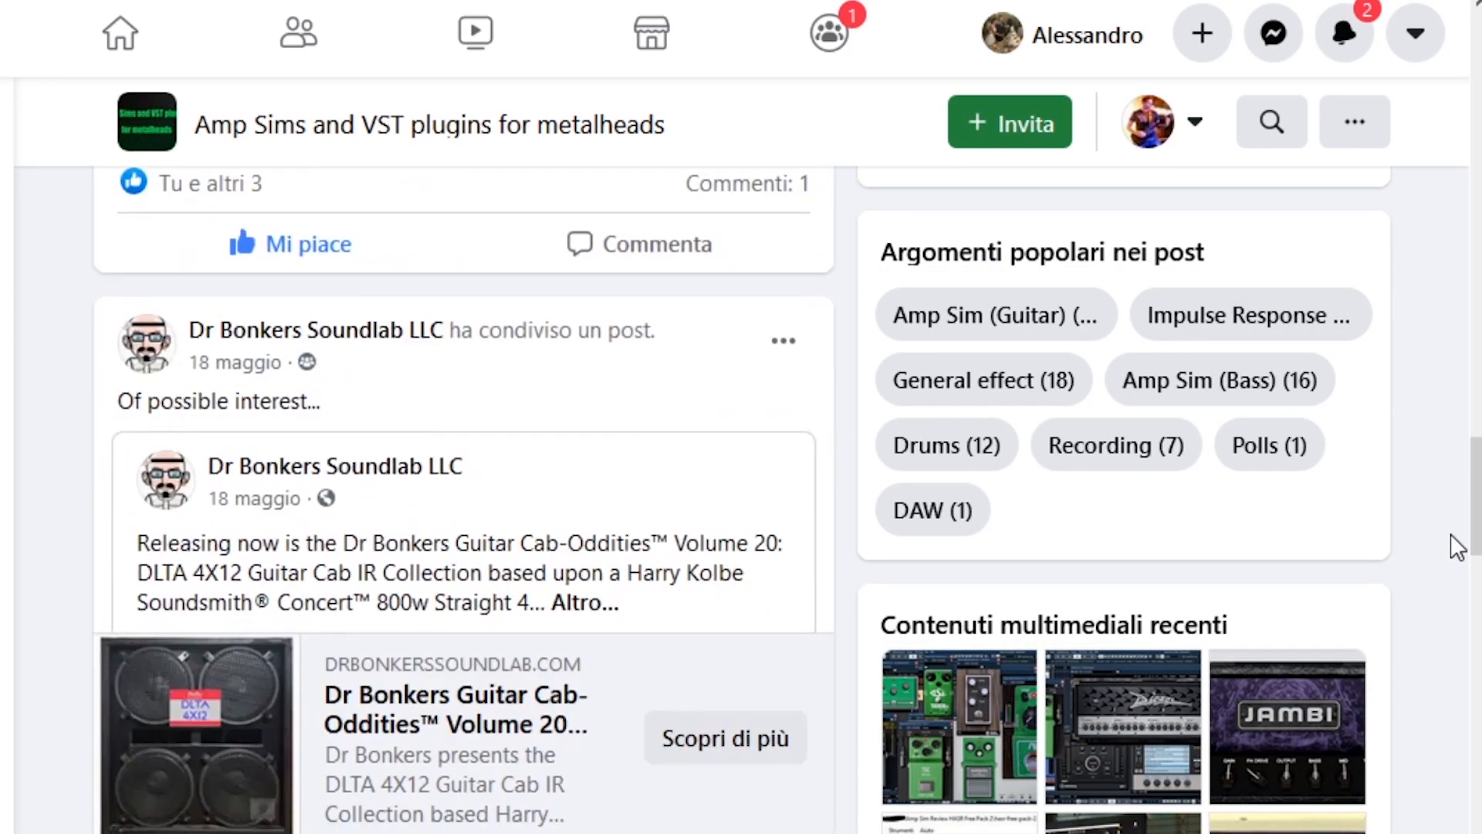
scroll(1389, 440, "down", 10)
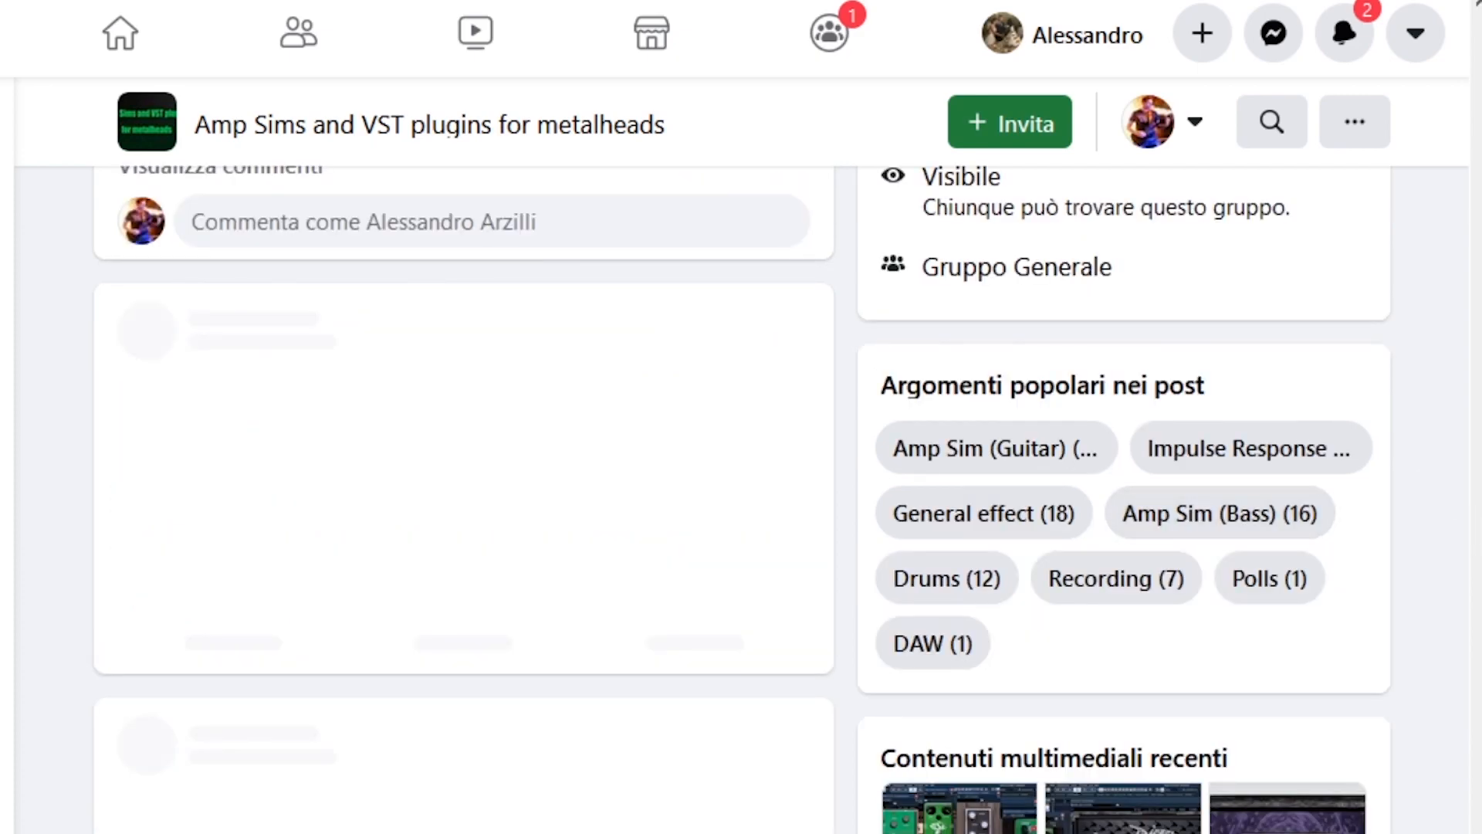
scroll(1471, 482, "down", 15)
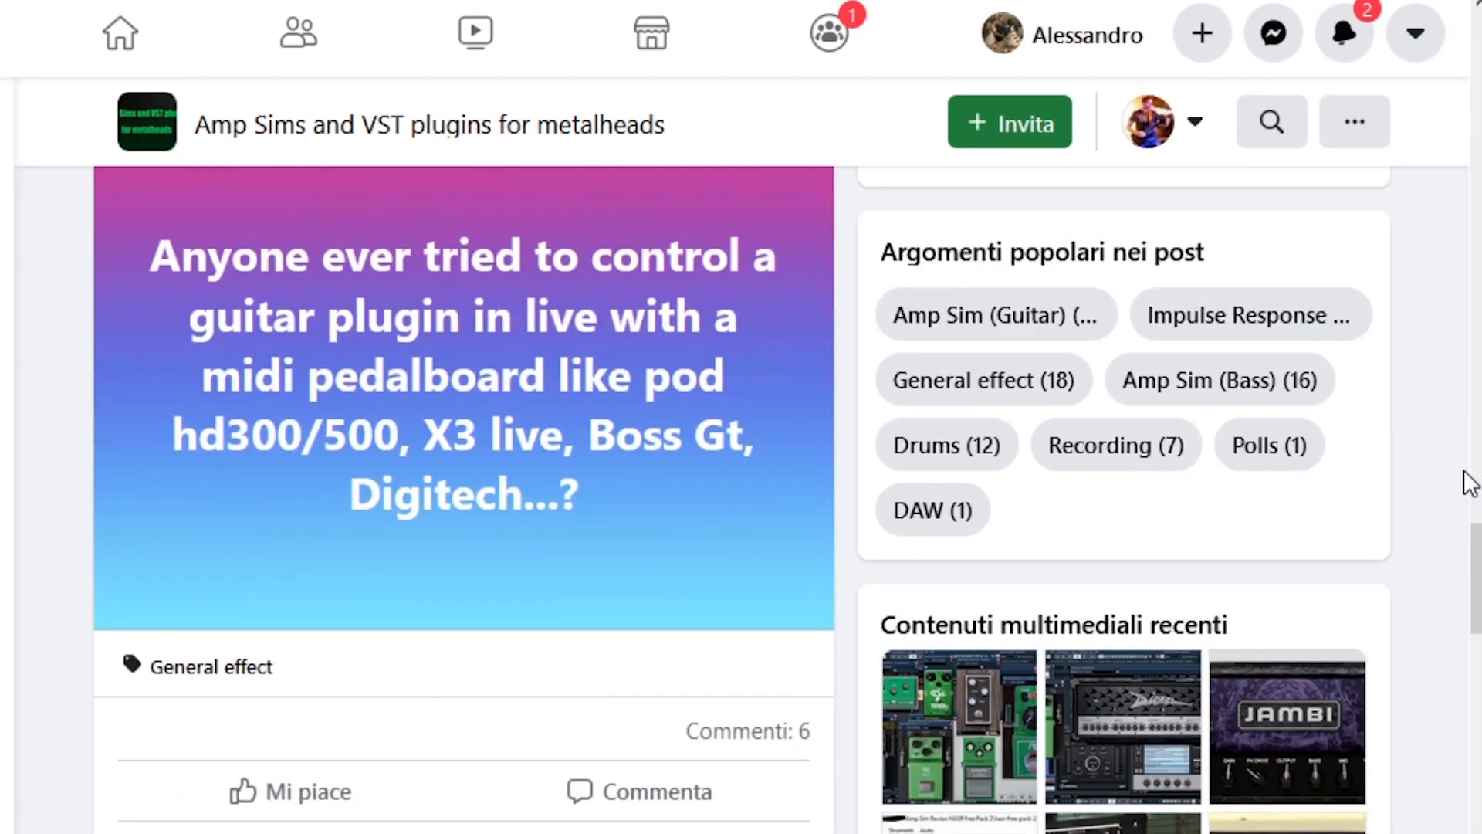
scroll(1471, 483, "down", 8)
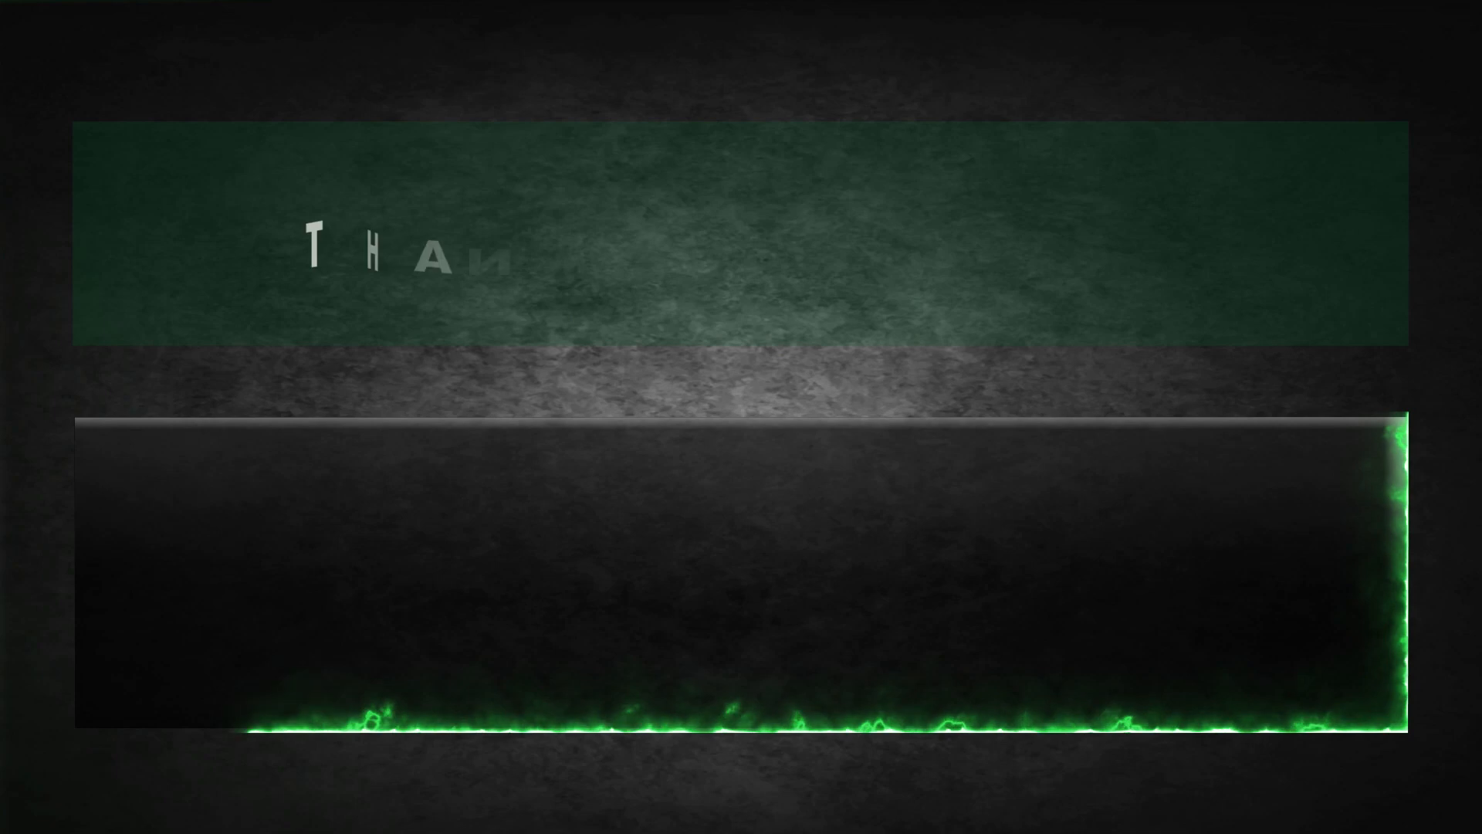